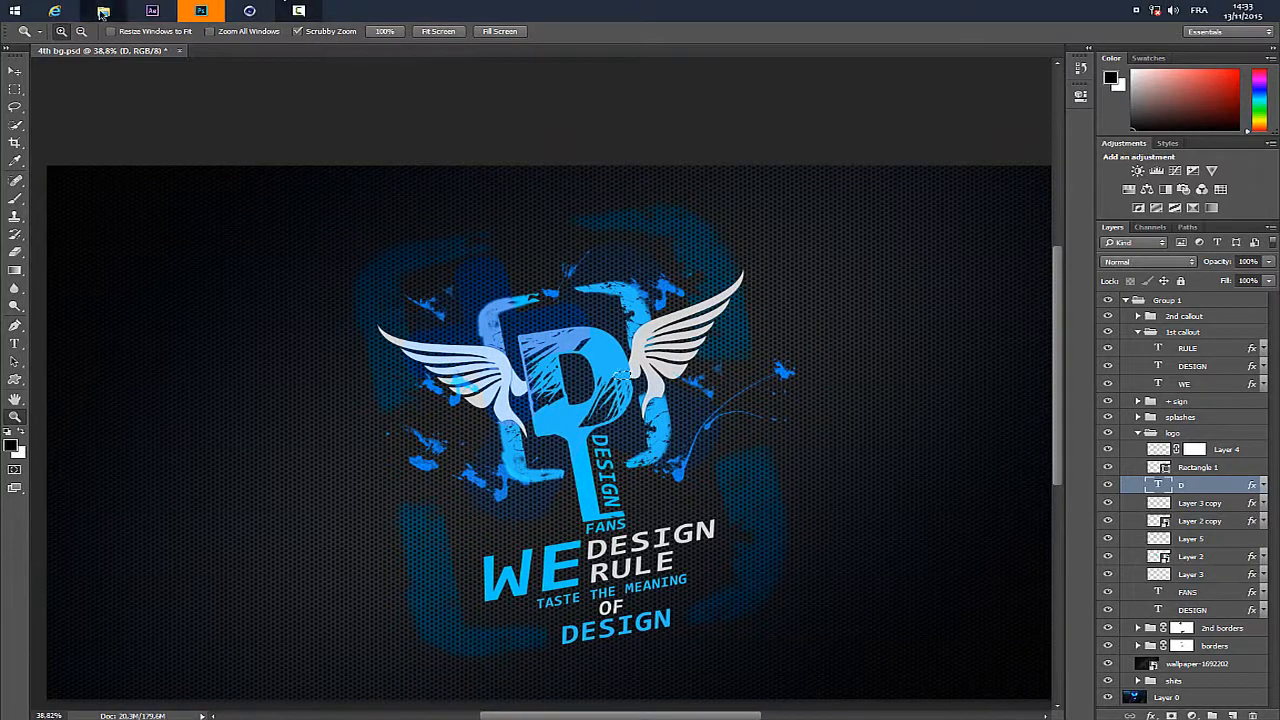
- Switch to the file manager and review the two fonts, the wallpaper and the wings image in the Project Fules folder
click(103, 11)
drag(1115, 430, 880, 216)
click(790, 218)
click(927, 228)
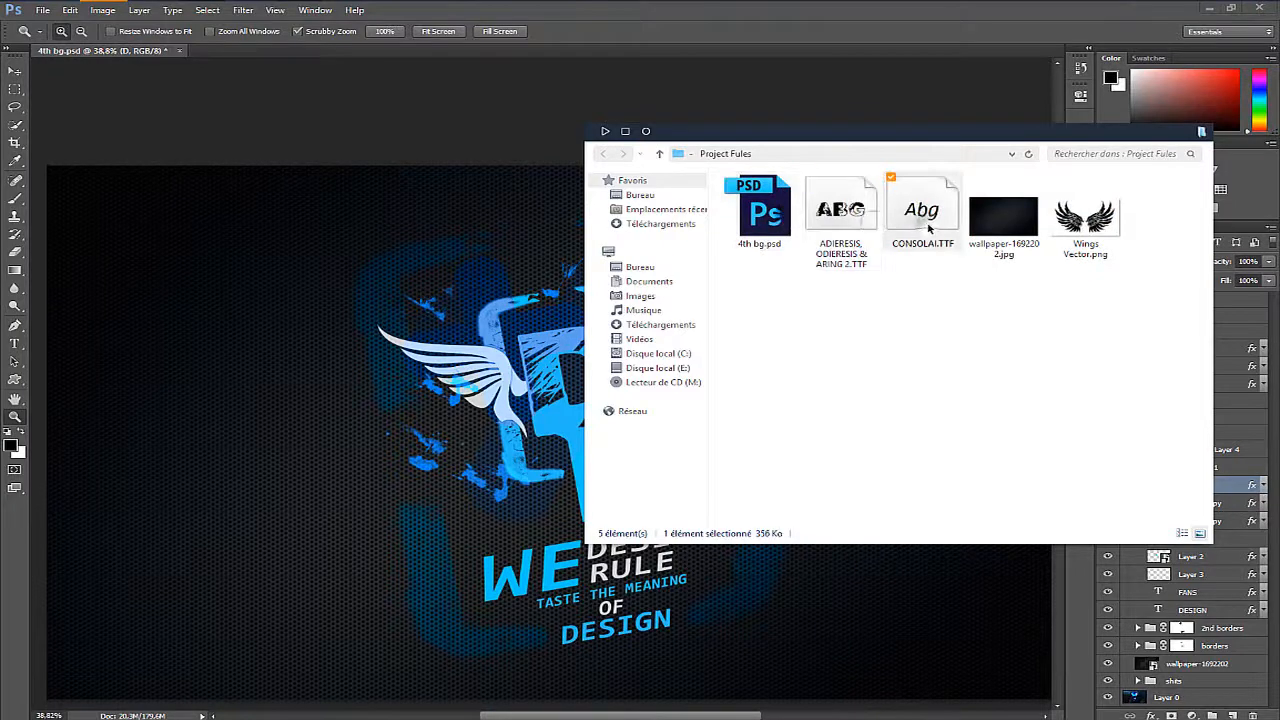
click(1018, 241)
click(1060, 226)
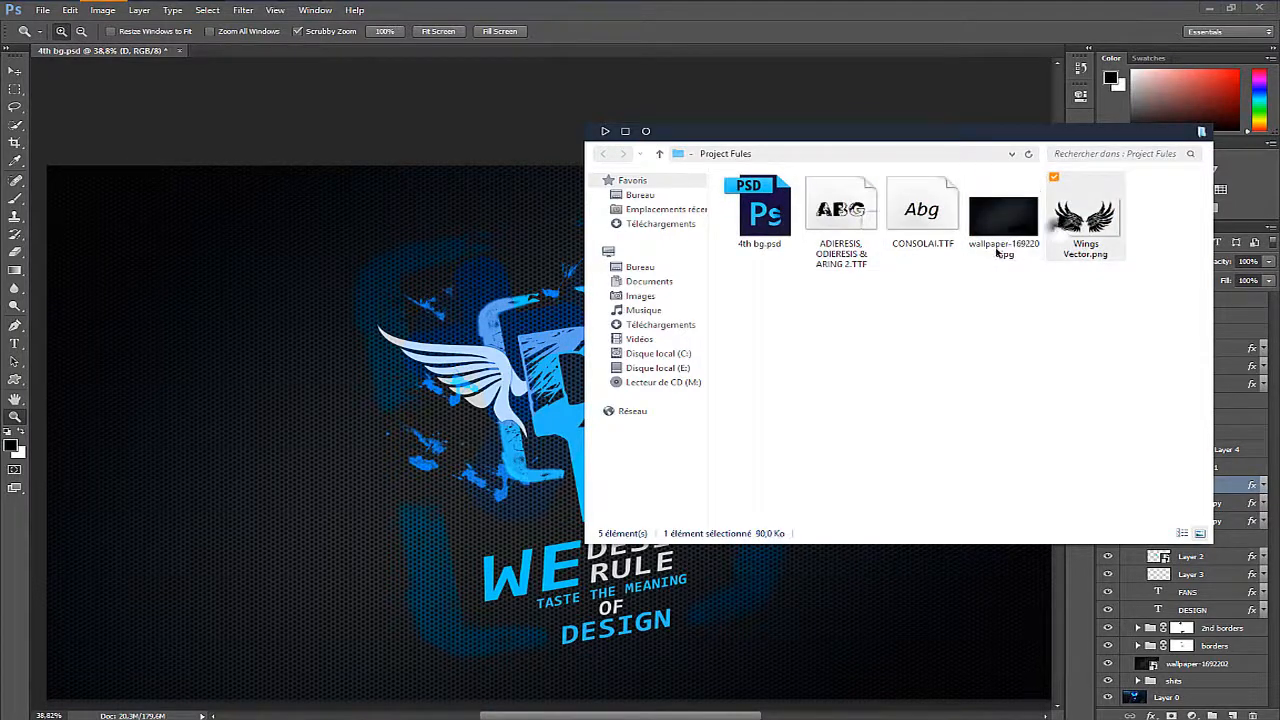
click(377, 116)
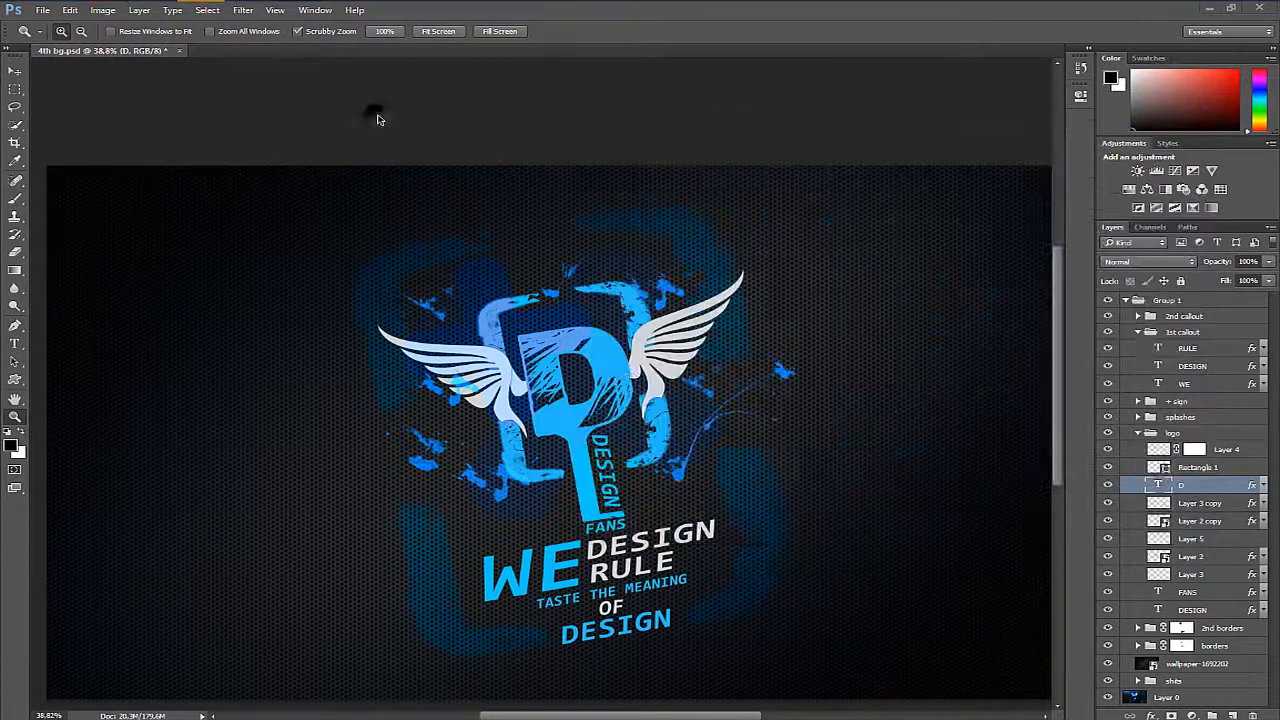
- Create a new 1920 by 1080 pixel document and unlock its background as a regular layer
key(ctrl+n)
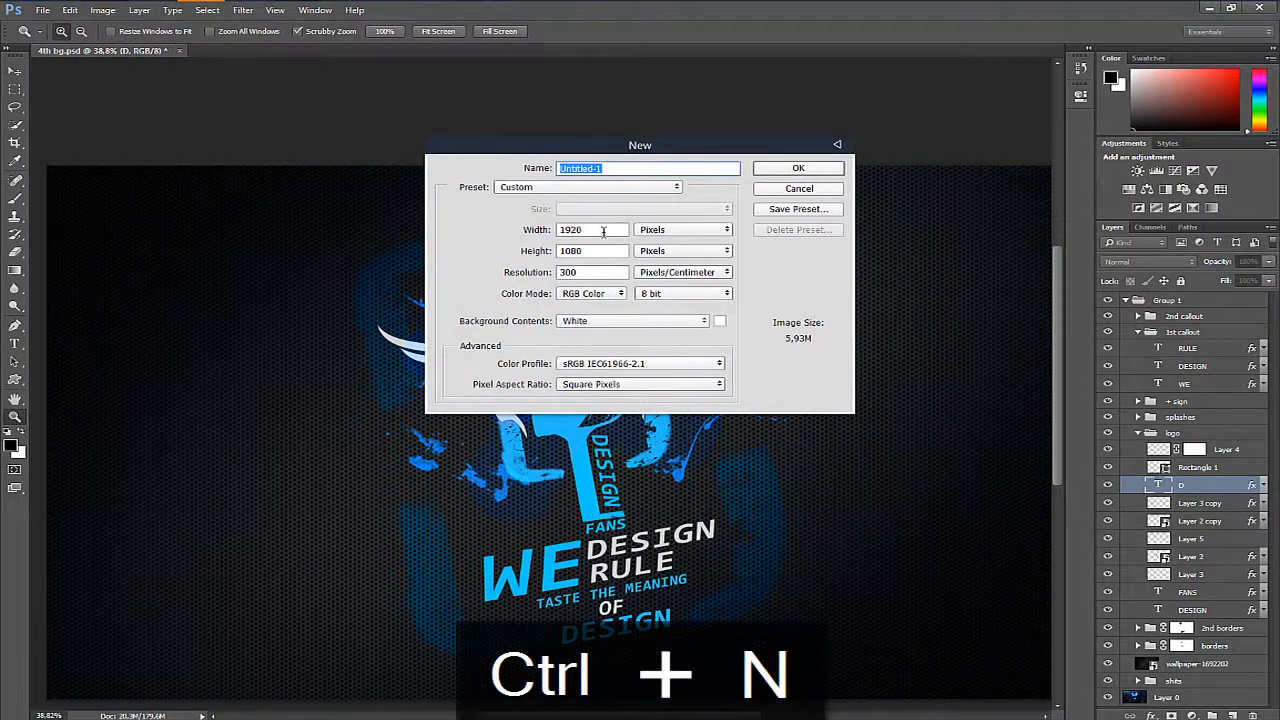
double_click(610, 229)
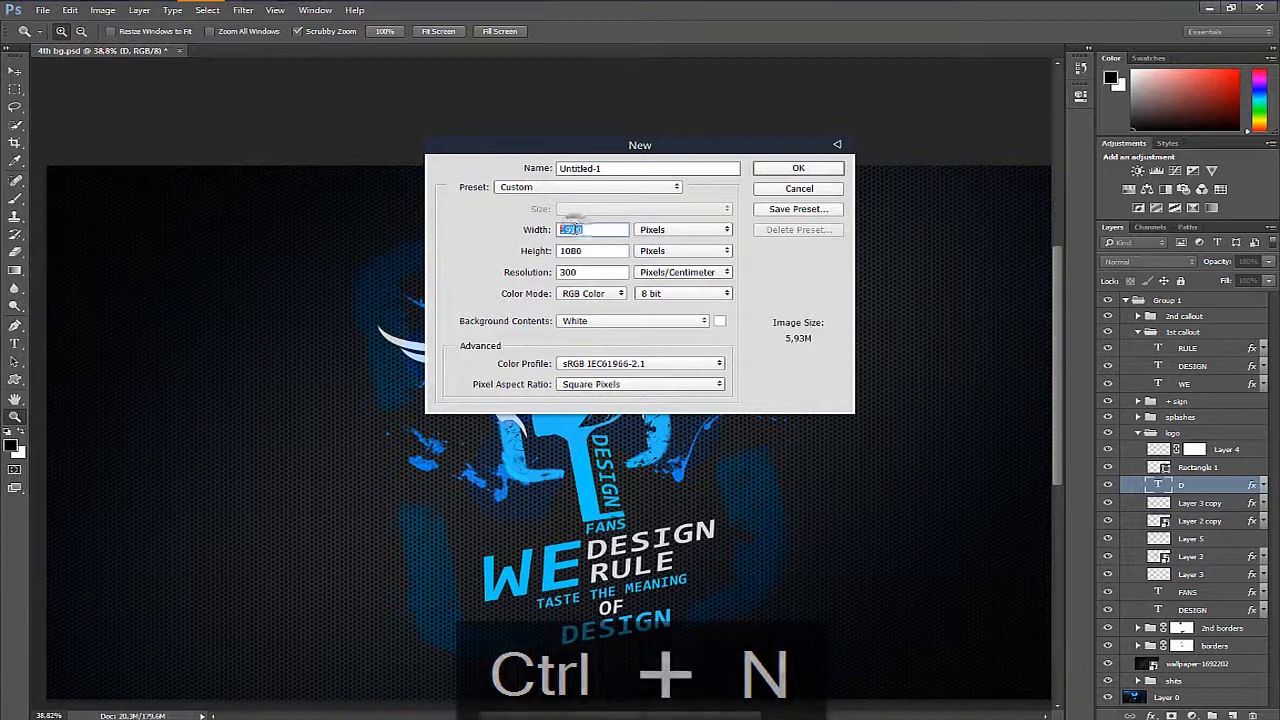
click(619, 228)
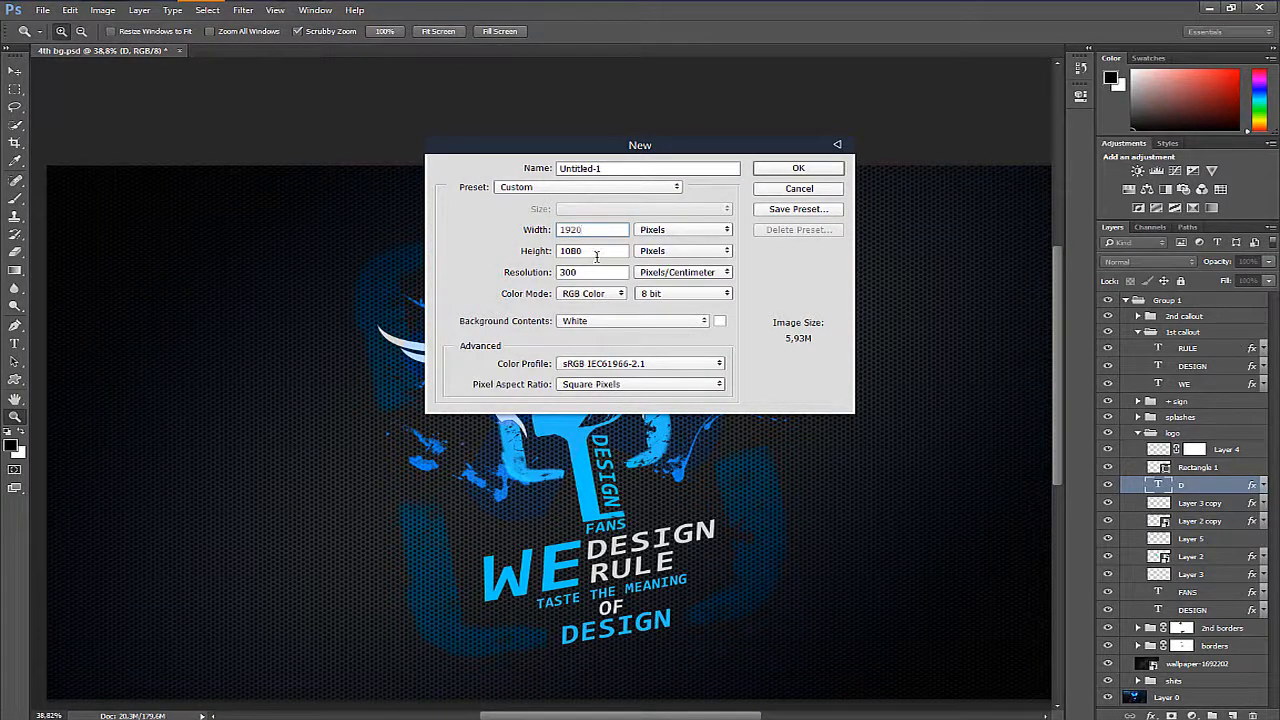
drag(595, 254, 553, 248)
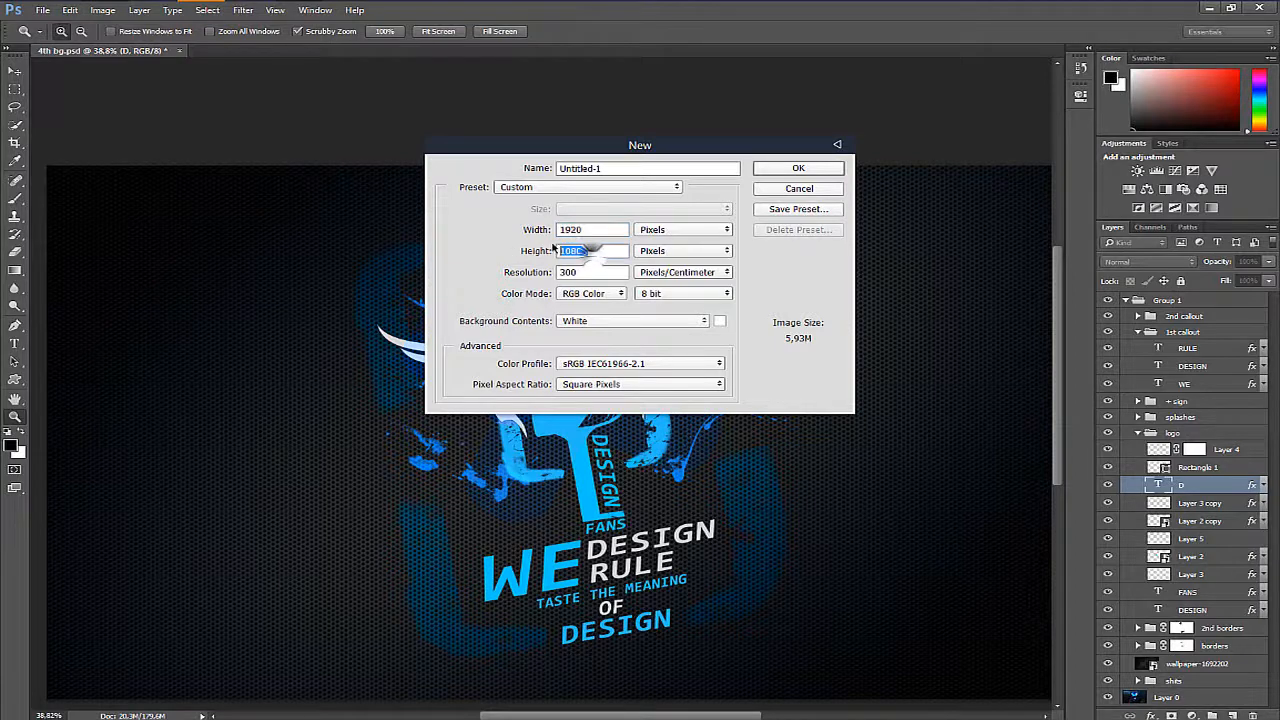
click(603, 251)
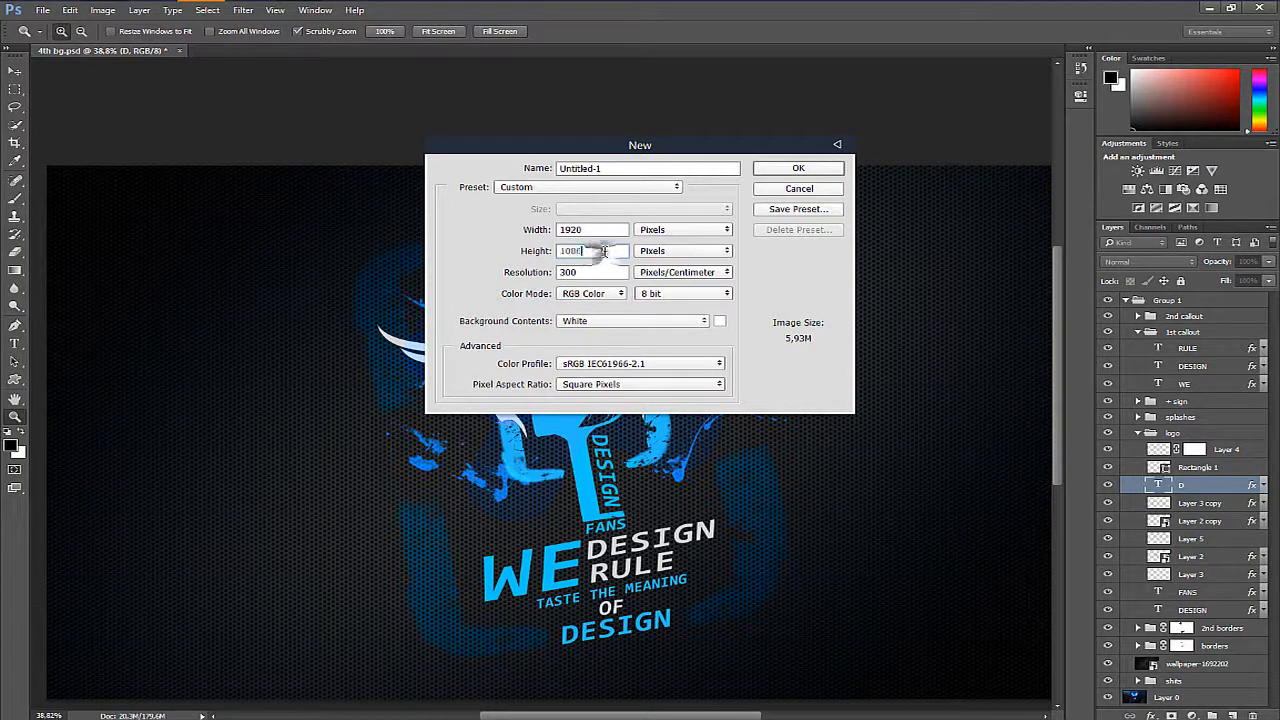
click(779, 170)
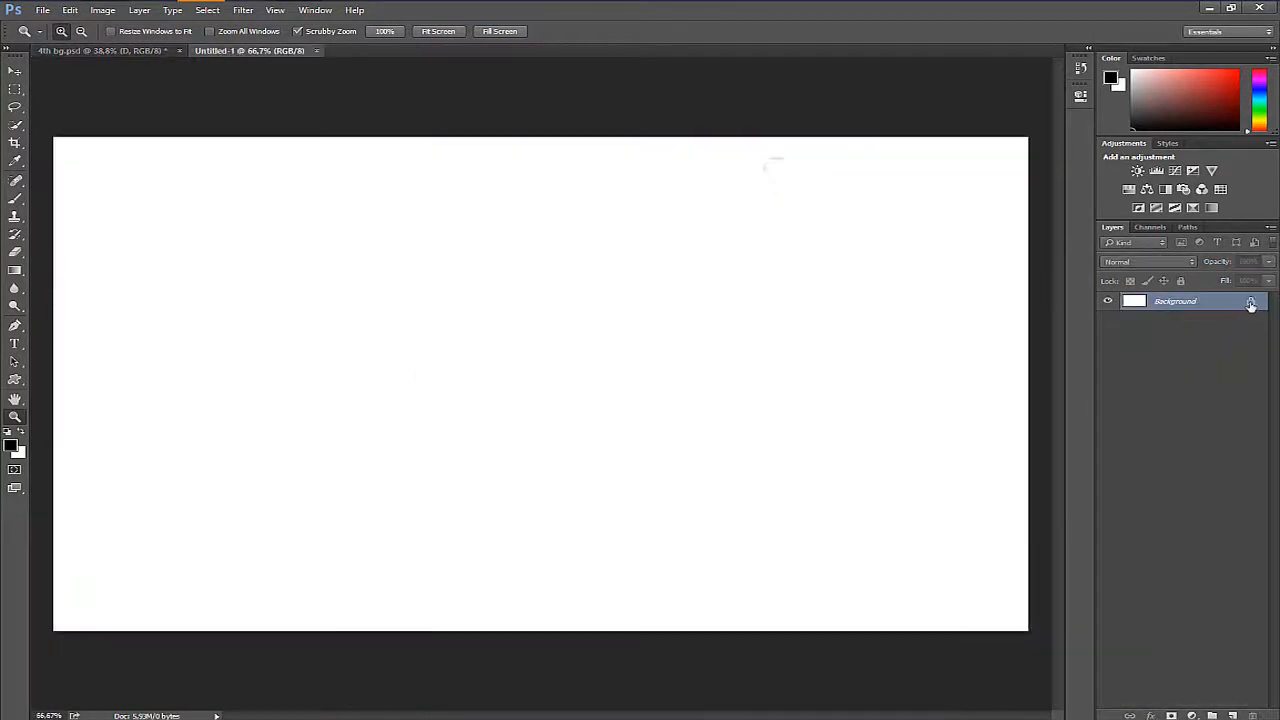
click(1250, 303)
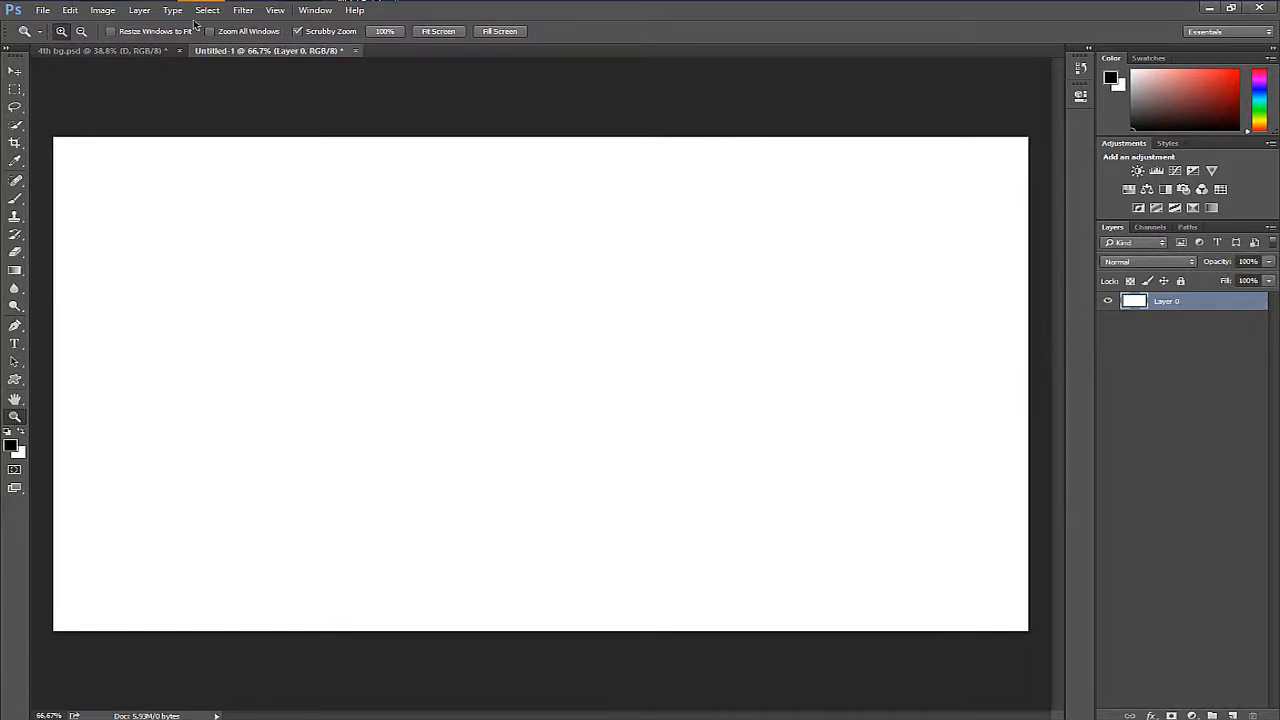
- Place wallpaper-1692202.jpg from the project folder into the document and scale it proportionally to about 9.58% so it covers the canvas
click(150, 10)
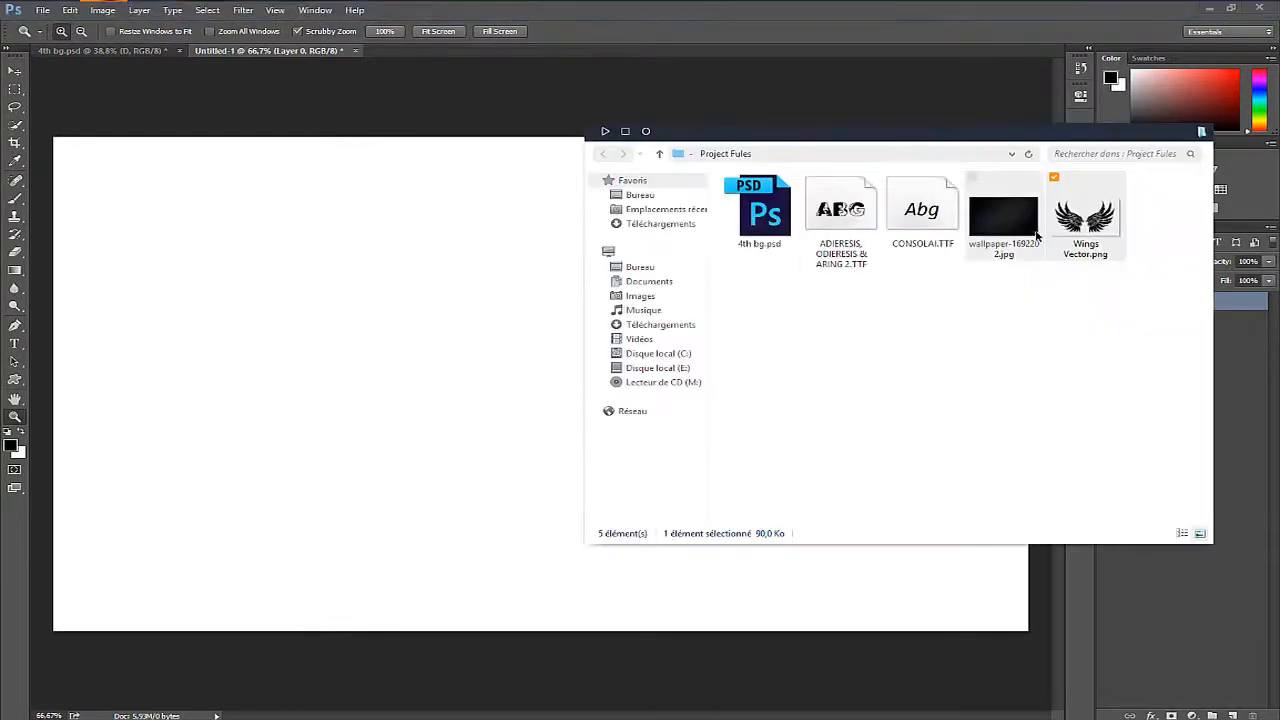
drag(1037, 235, 470, 362)
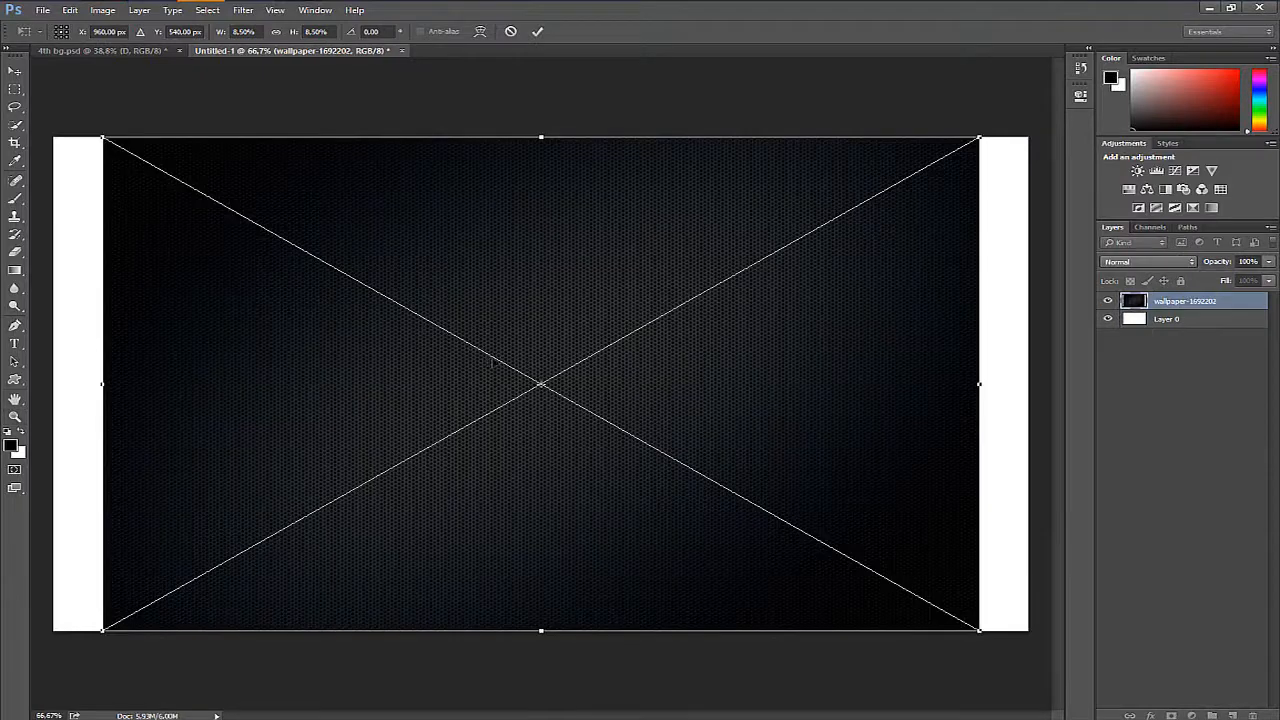
drag(984, 631, 1038, 661)
key(Return)
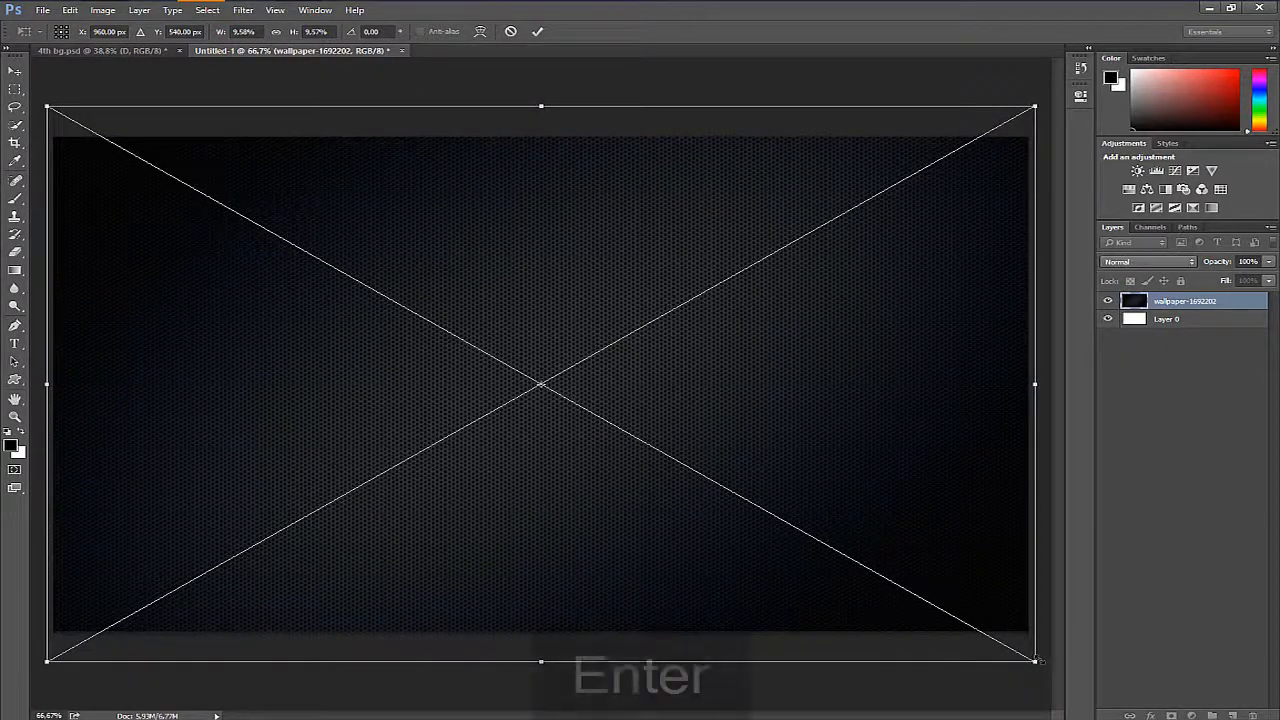
key(z)
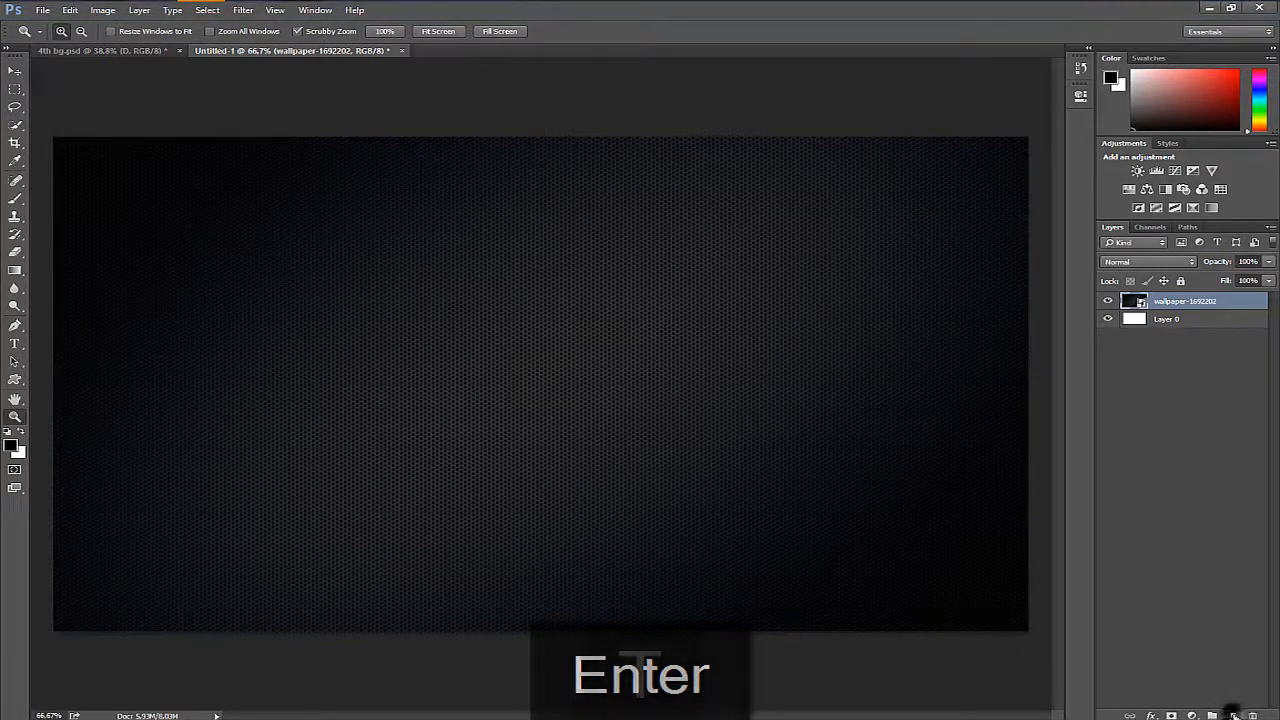
- Add a layer above the wallpaper and enter the letter D as text near the middle of the canvas
click(1233, 716)
key(t)
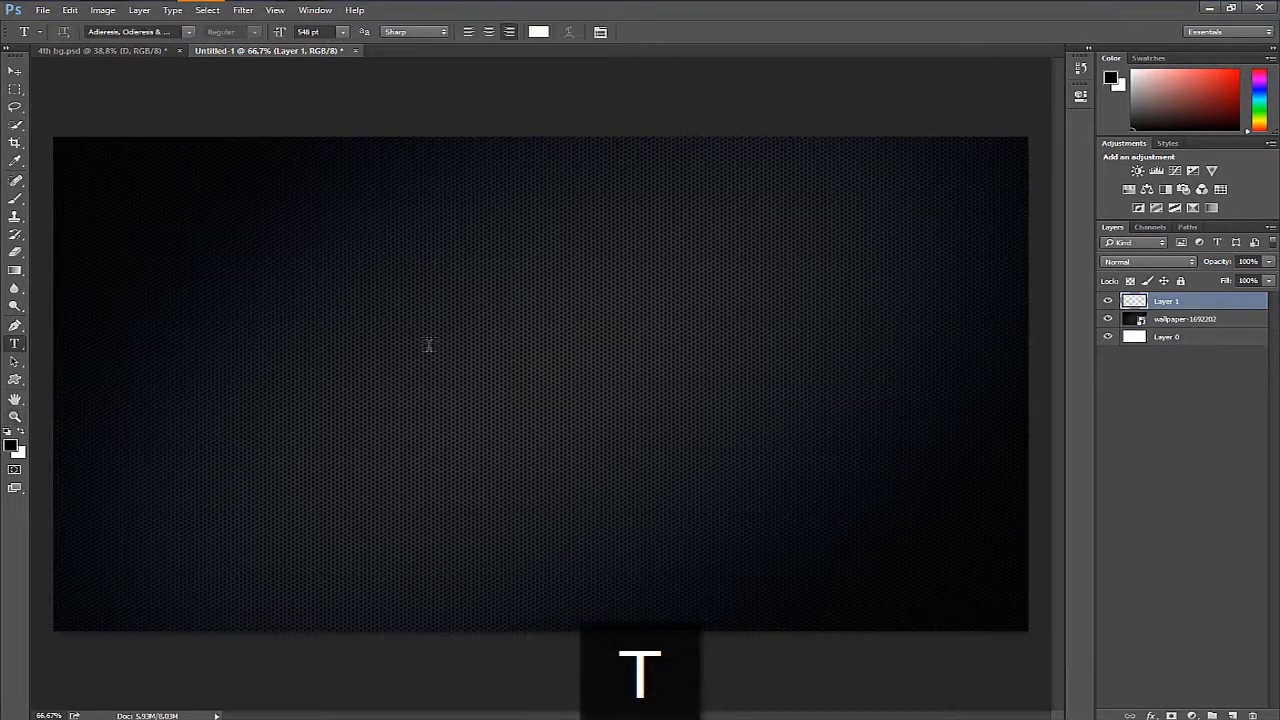
click(427, 345)
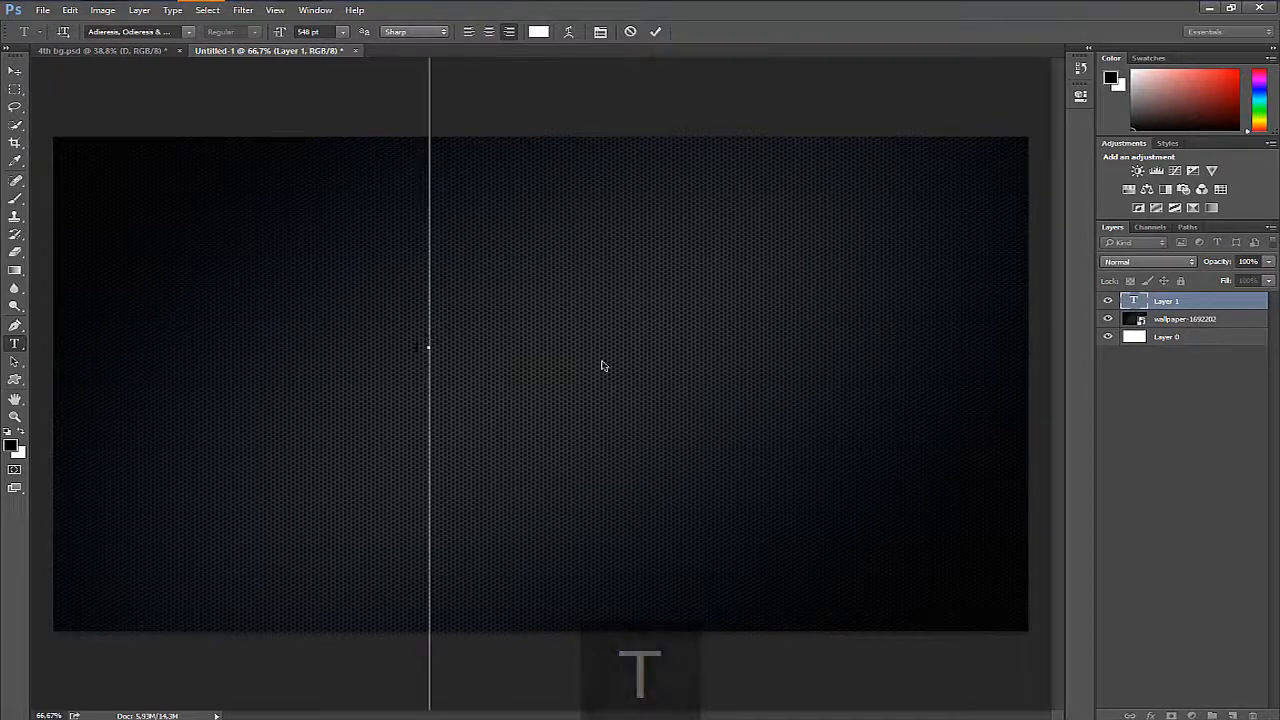
text(D)
- Set the letter D to 35 pt in the Adieresis, Odieresis & Aring 2 Regular font and commit the text
double_click(433, 353)
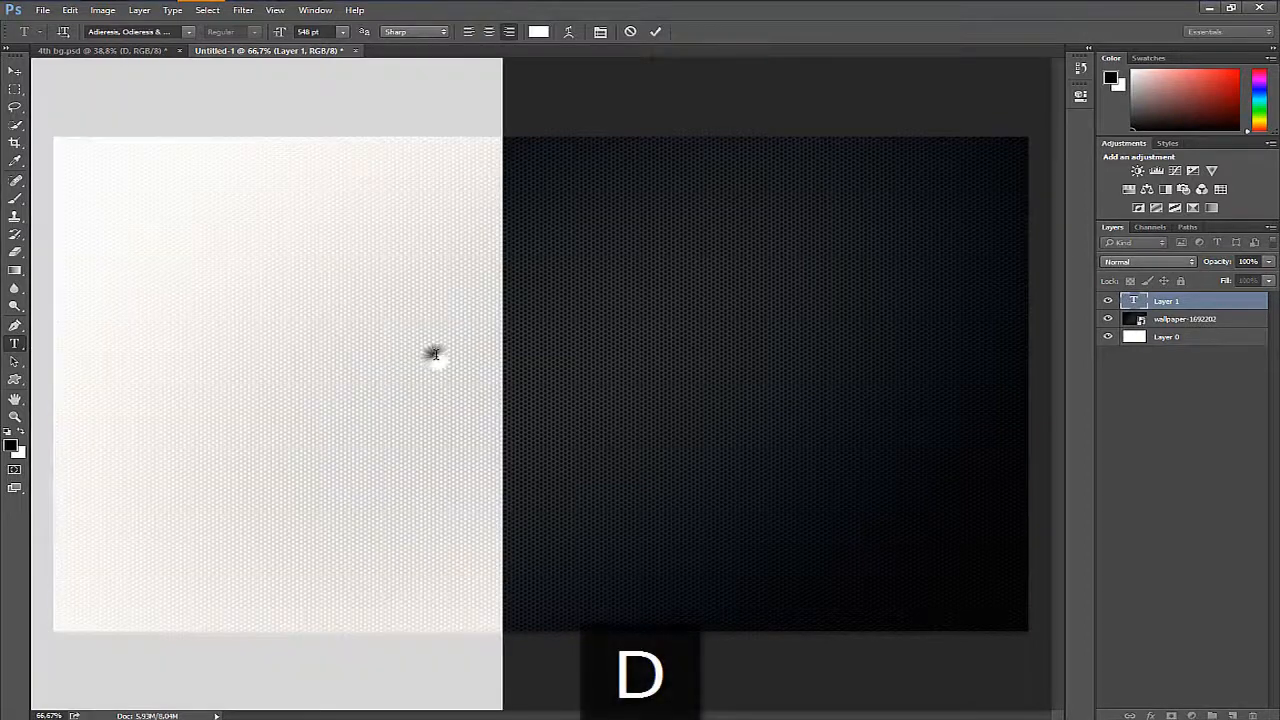
drag(278, 35, 2, 28)
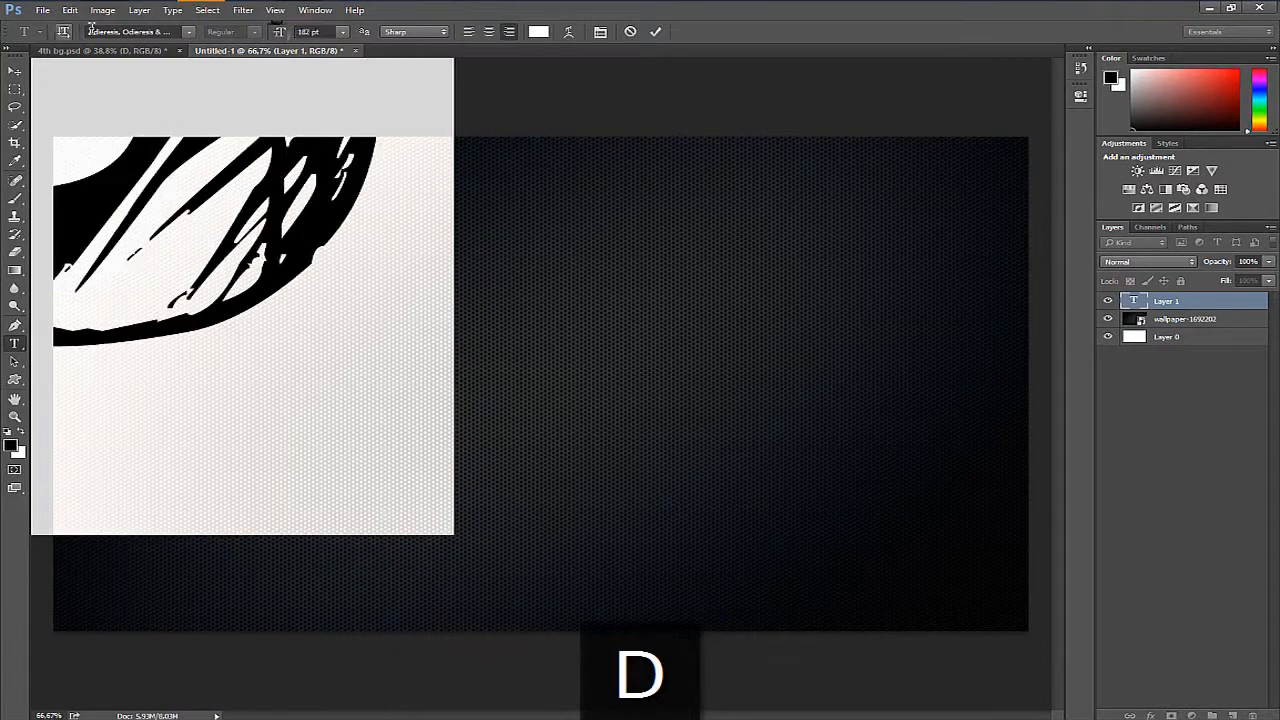
drag(280, 32, 170, 40)
drag(597, 480, 749, 545)
click(172, 32)
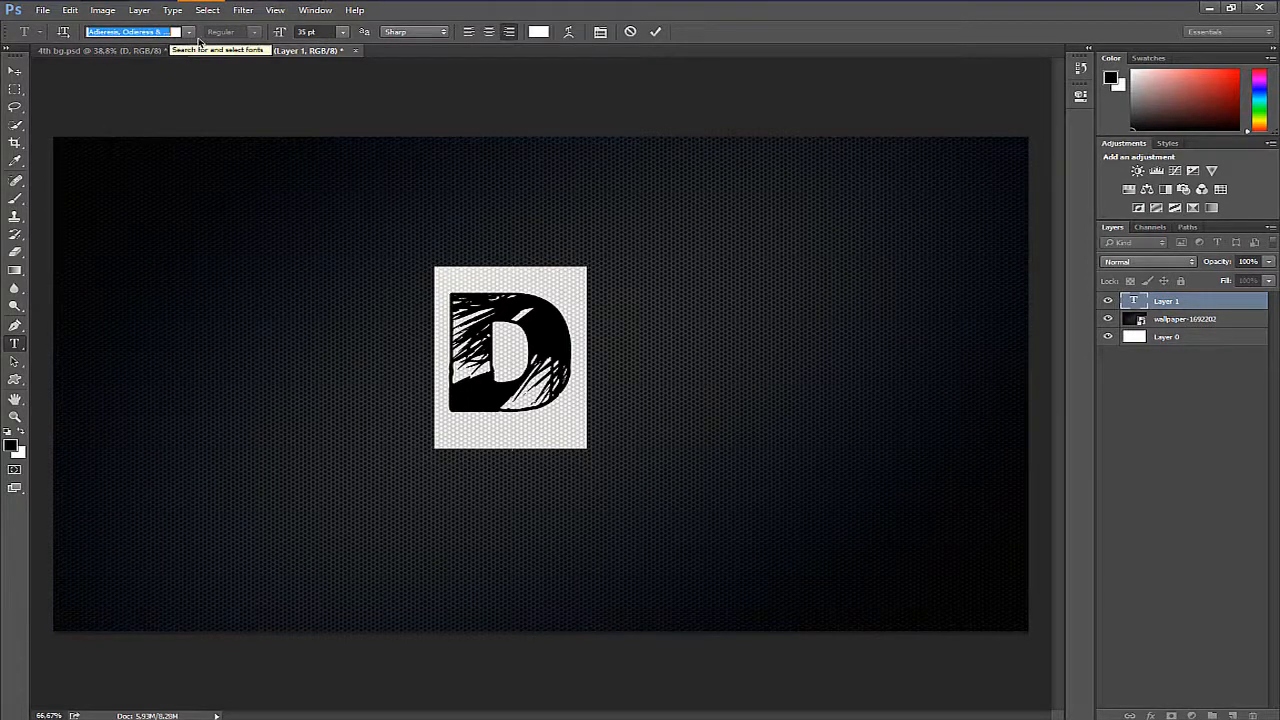
click(191, 33)
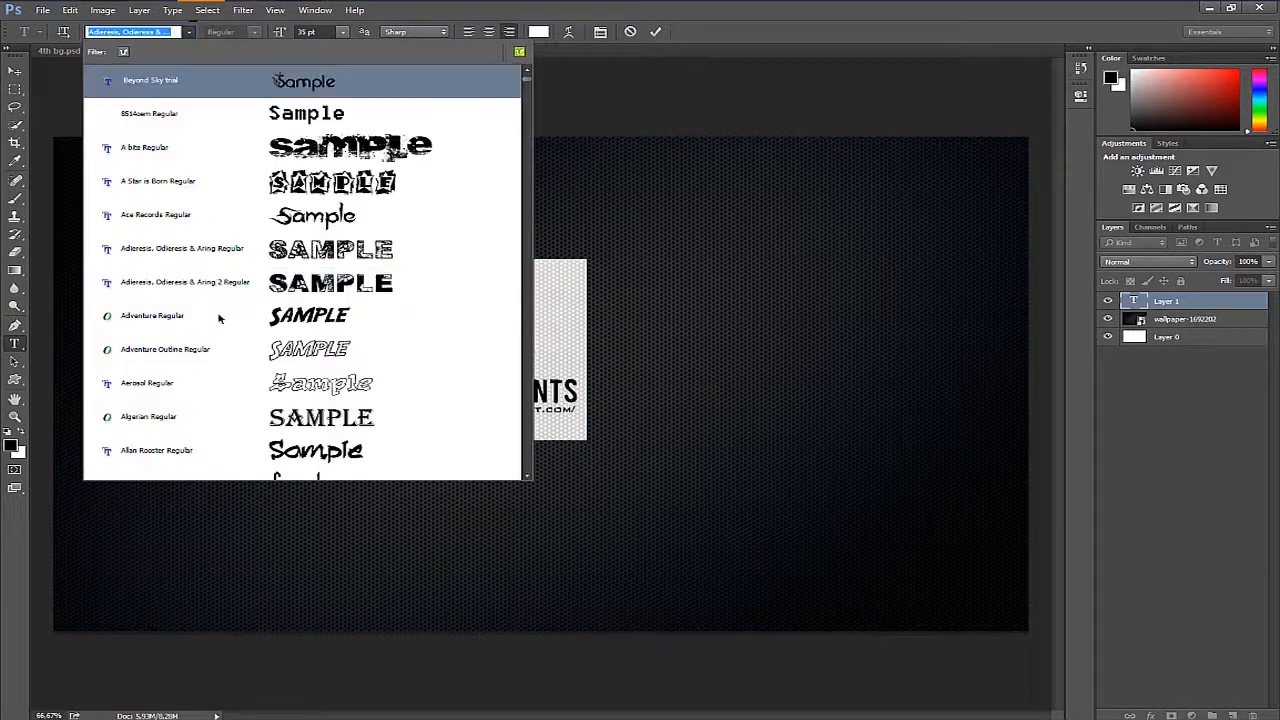
click(233, 283)
click(1200, 303)
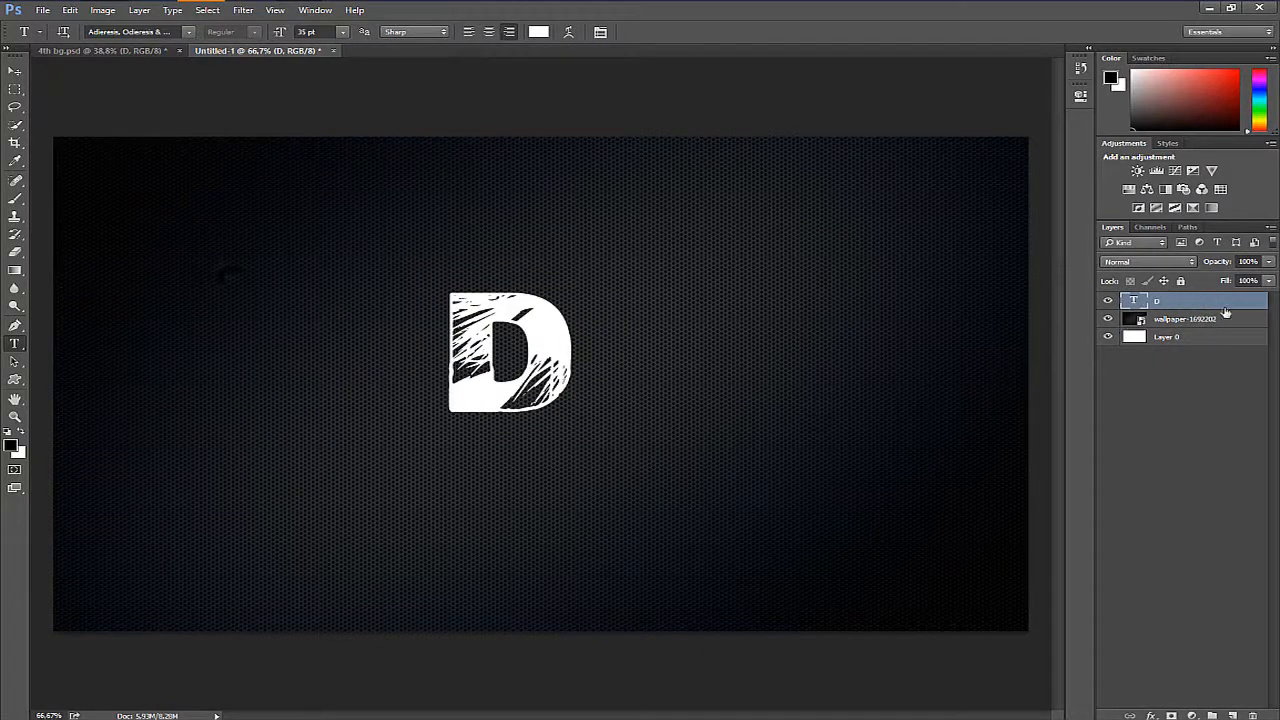
- Apply a light blue (#15baff) Color Overlay to the D layer and collapse its effects list
double_click(1225, 312)
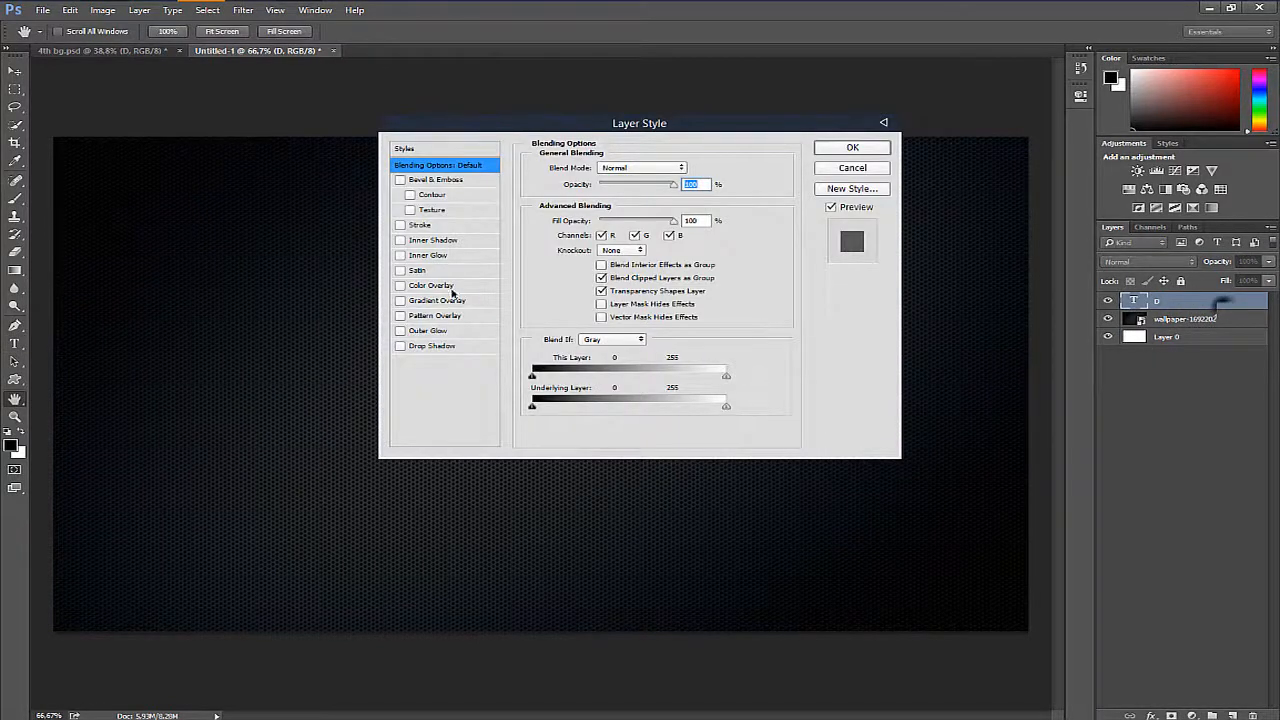
click(438, 285)
click(688, 170)
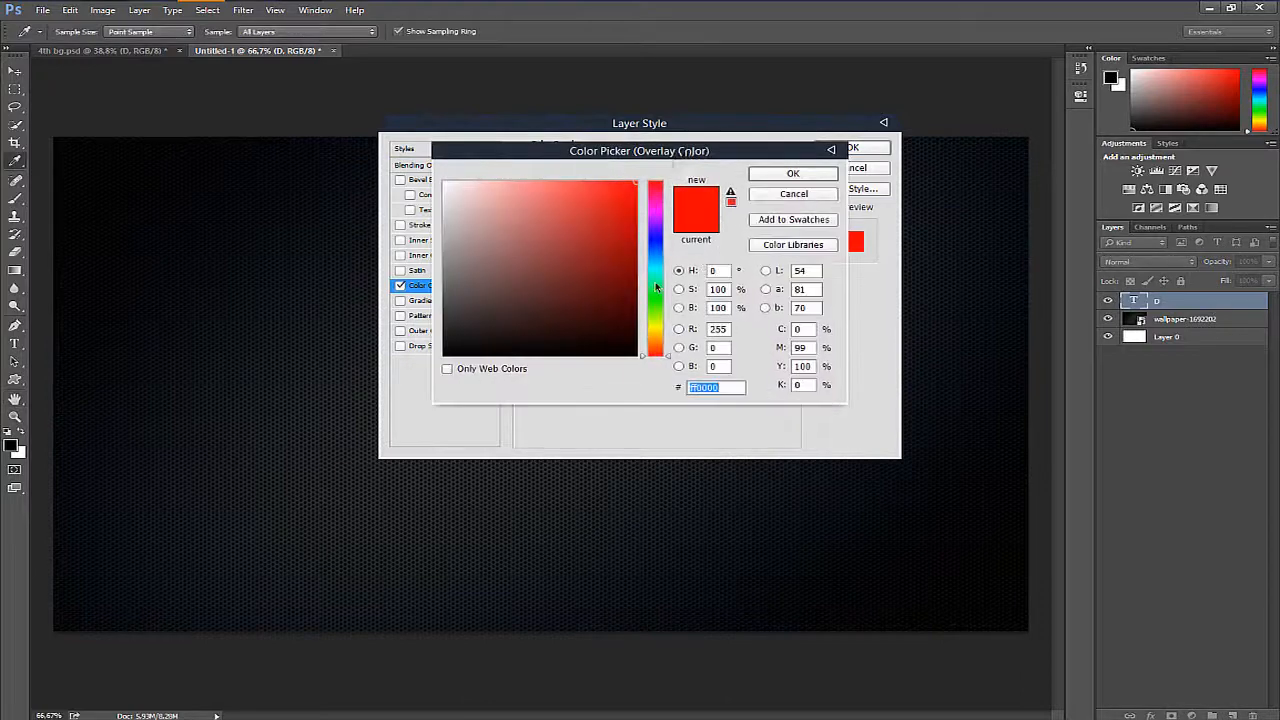
drag(655, 281, 656, 259)
click(621, 181)
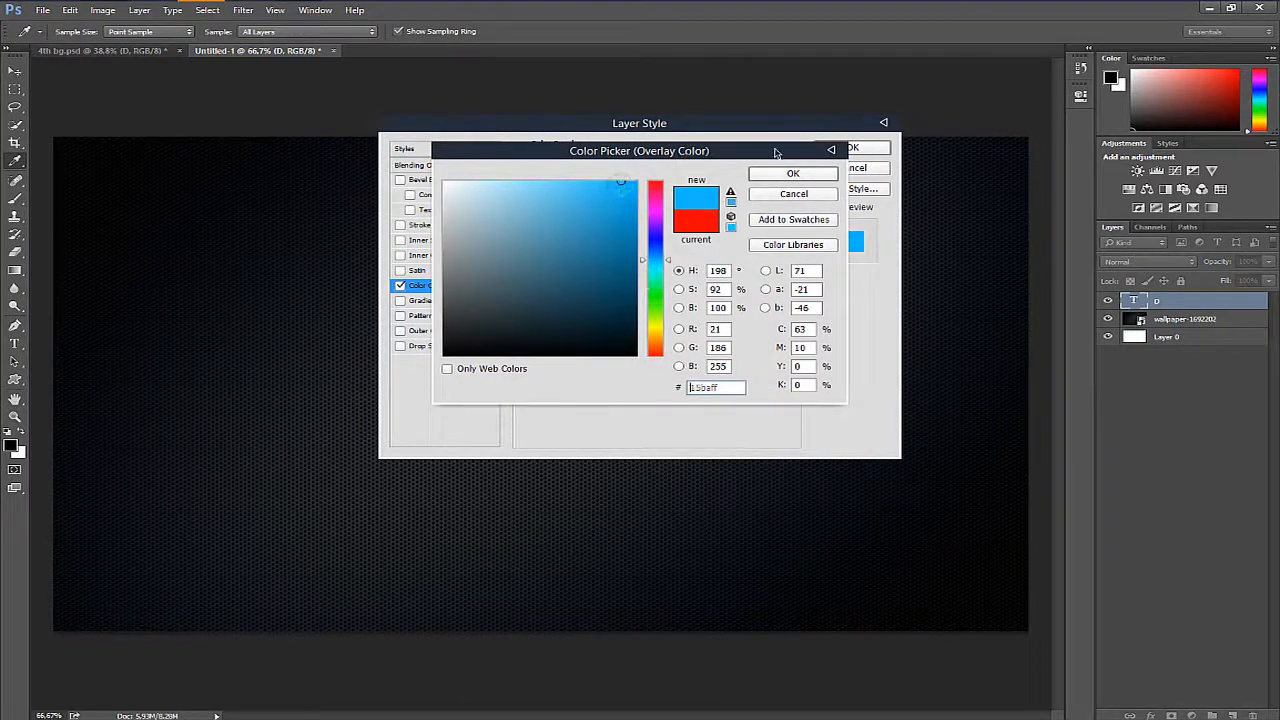
click(792, 174)
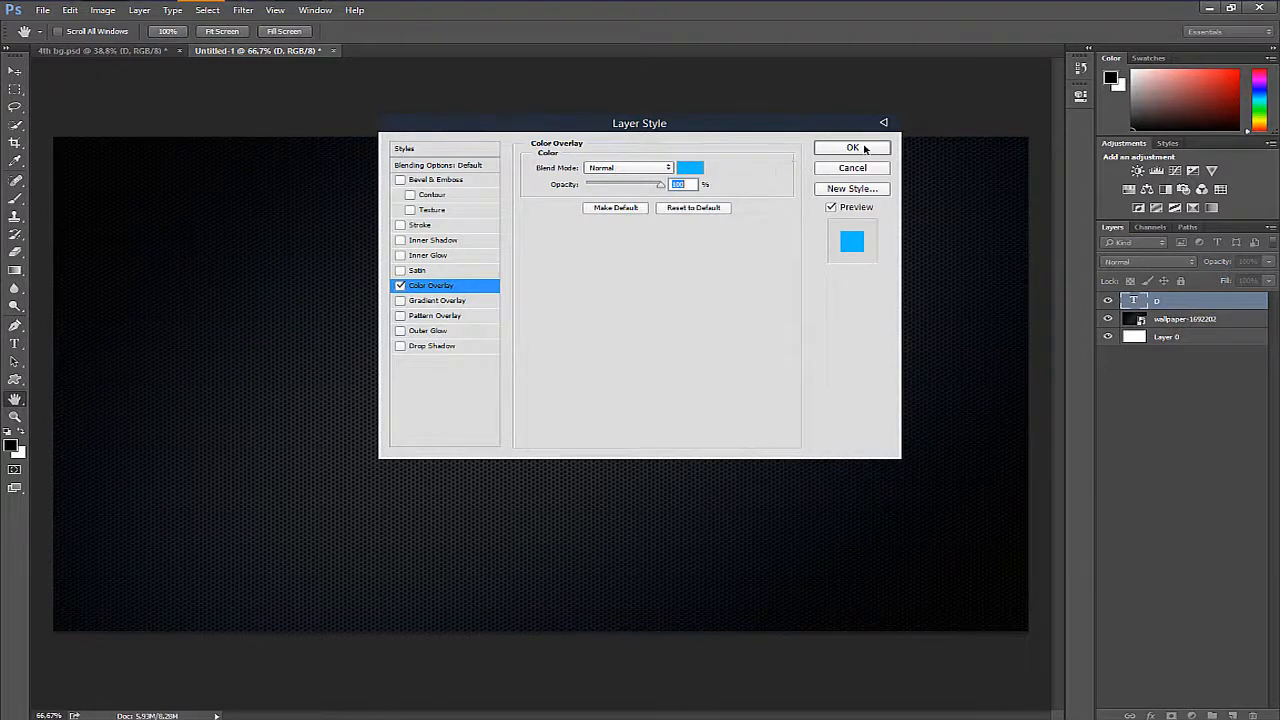
click(863, 148)
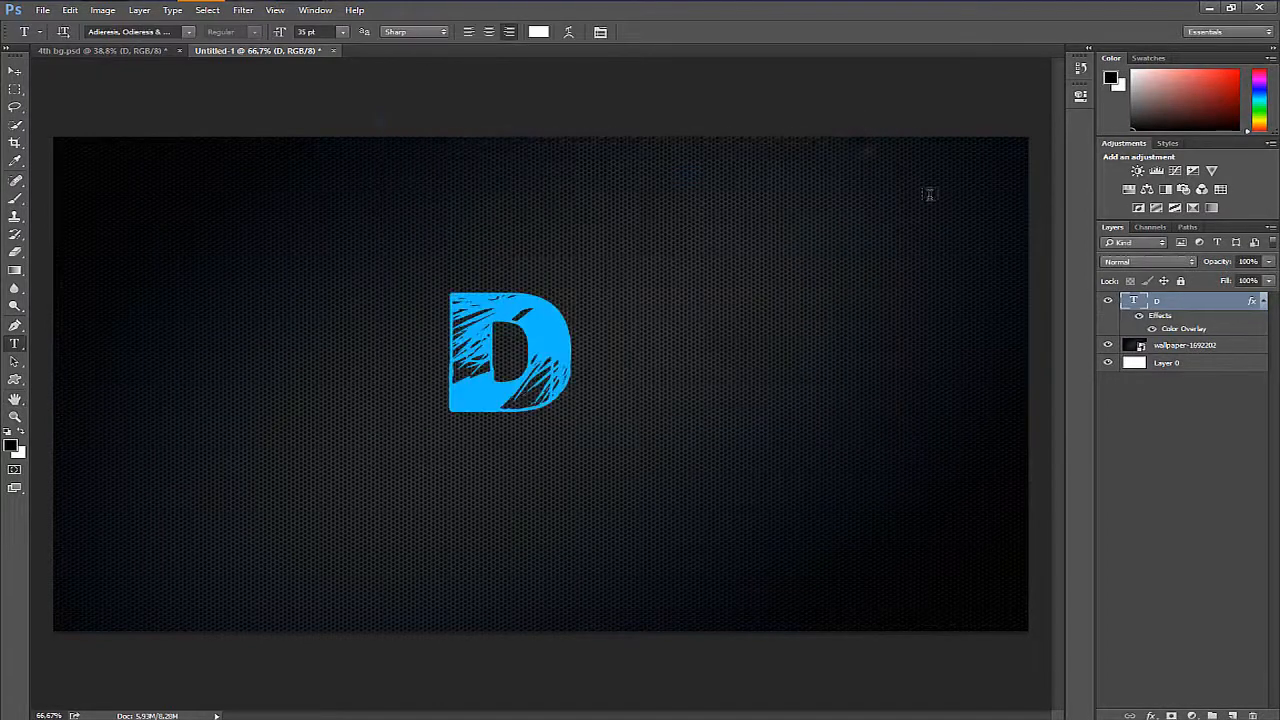
click(1264, 303)
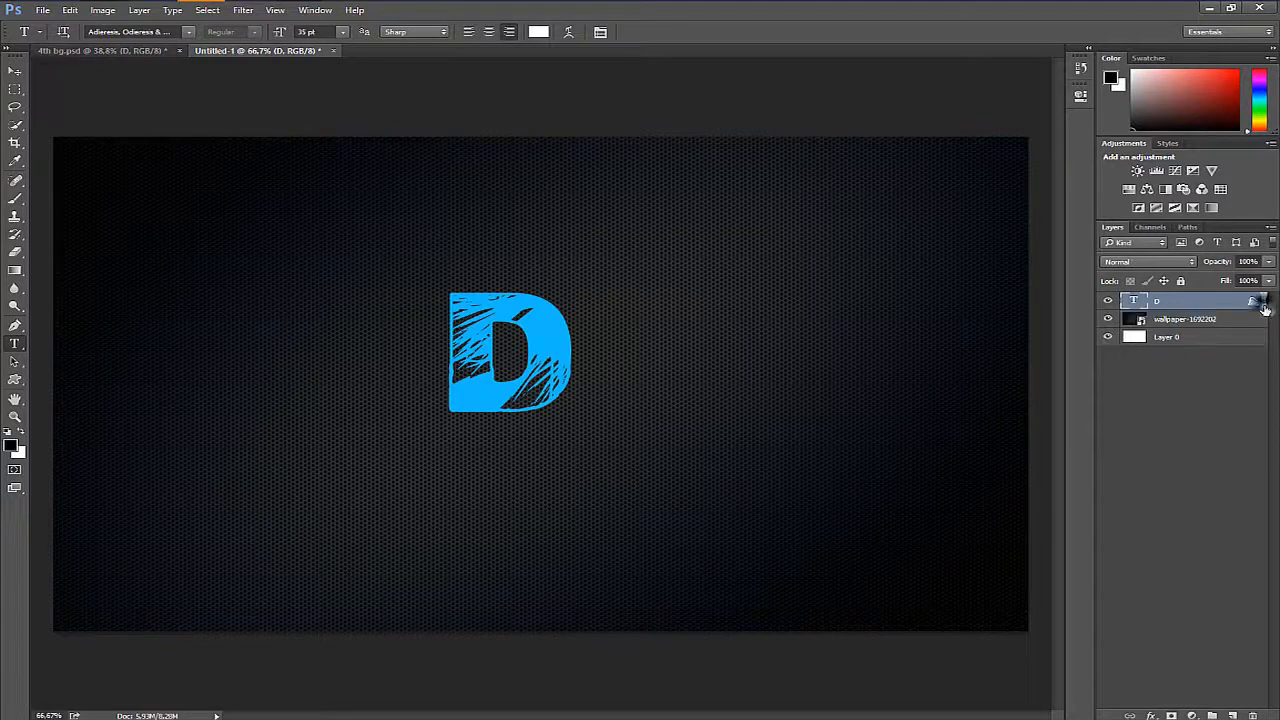
- Move the D to the canvas's horizontal centre in its upper half, at about X 960 px, Y 388 px
key(ctrl+t)
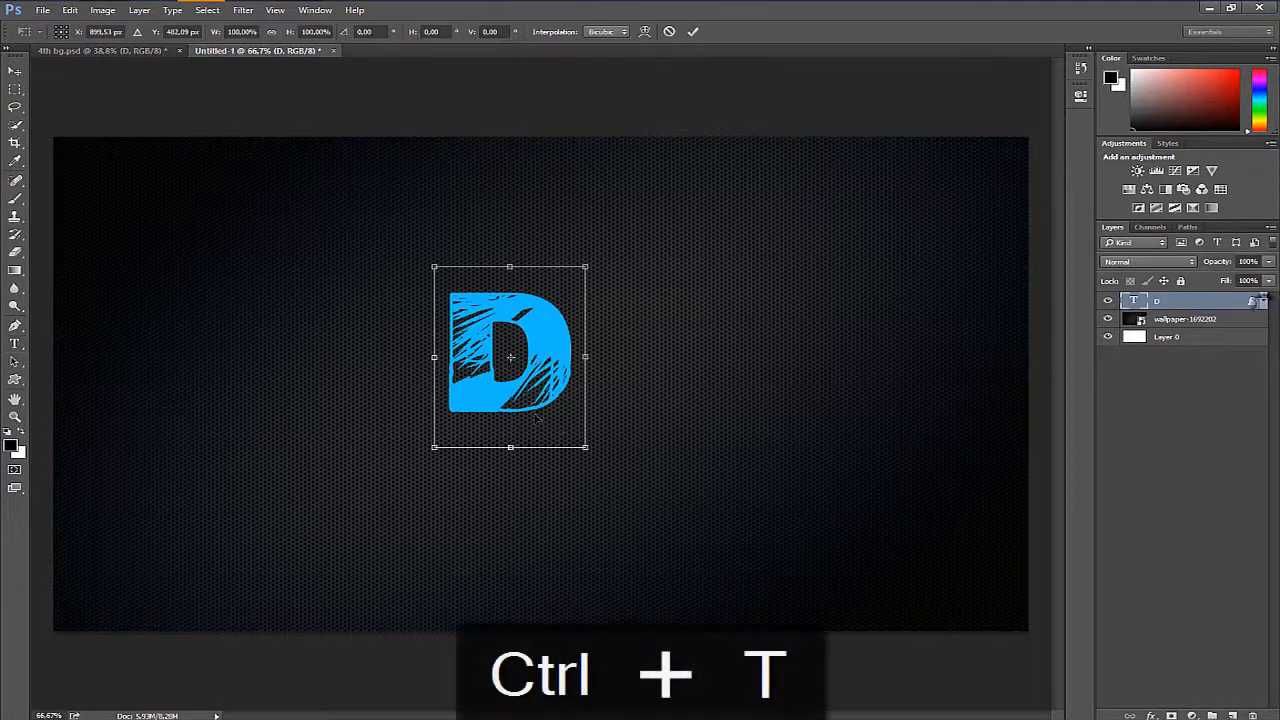
drag(540, 414, 567, 392)
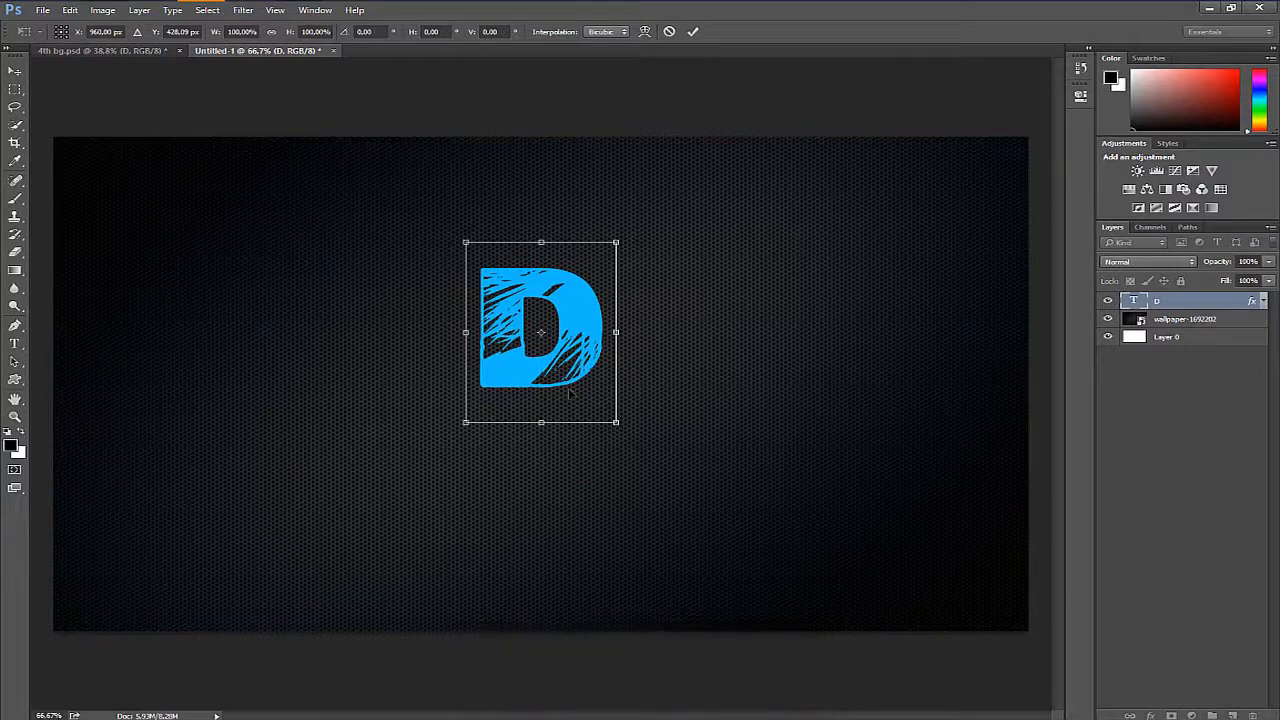
drag(570, 391, 567, 376)
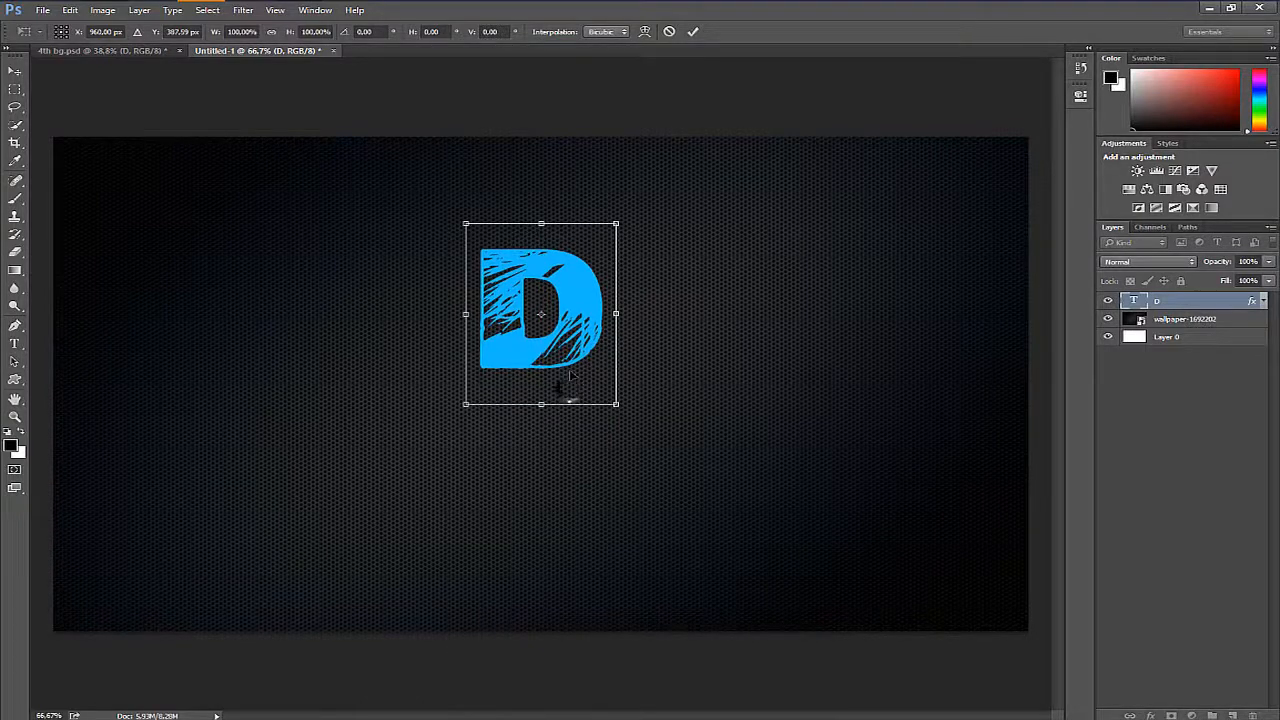
key(Return)
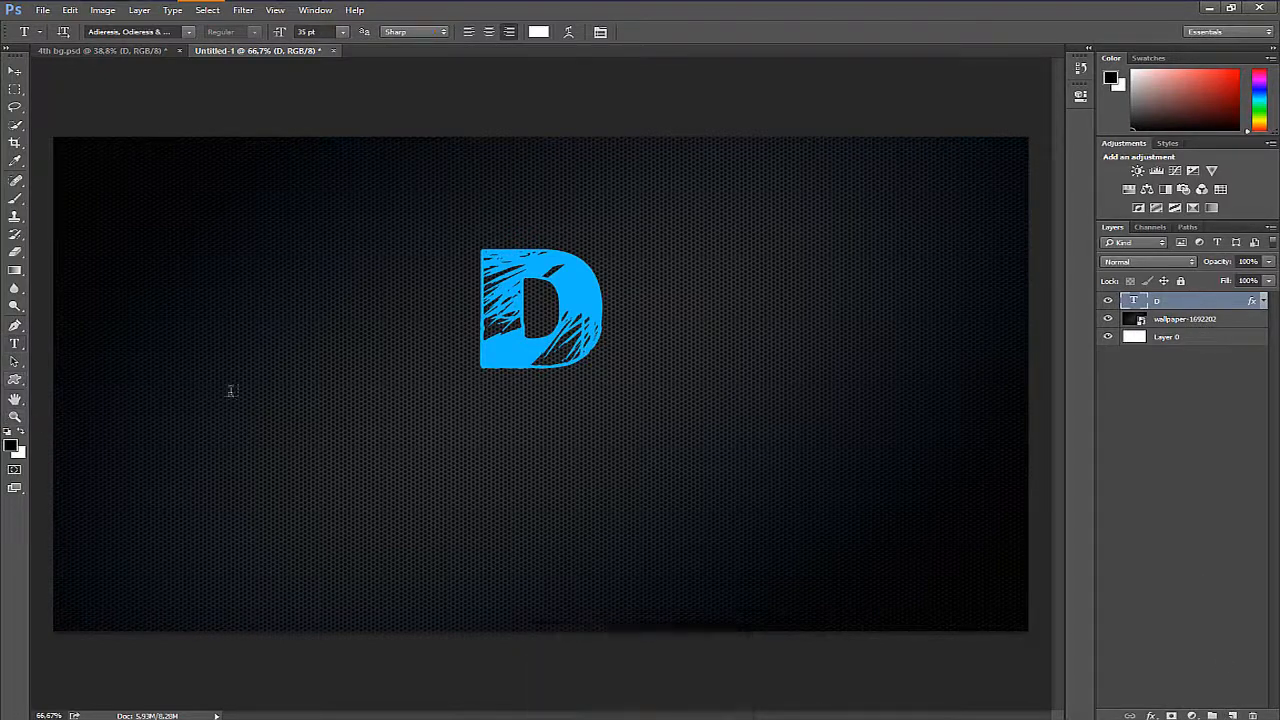
- Draw a narrow vertical rectangle shape about 41 by 289 px extending down from the bottom edge of the D
key(u)
right_click(16, 380)
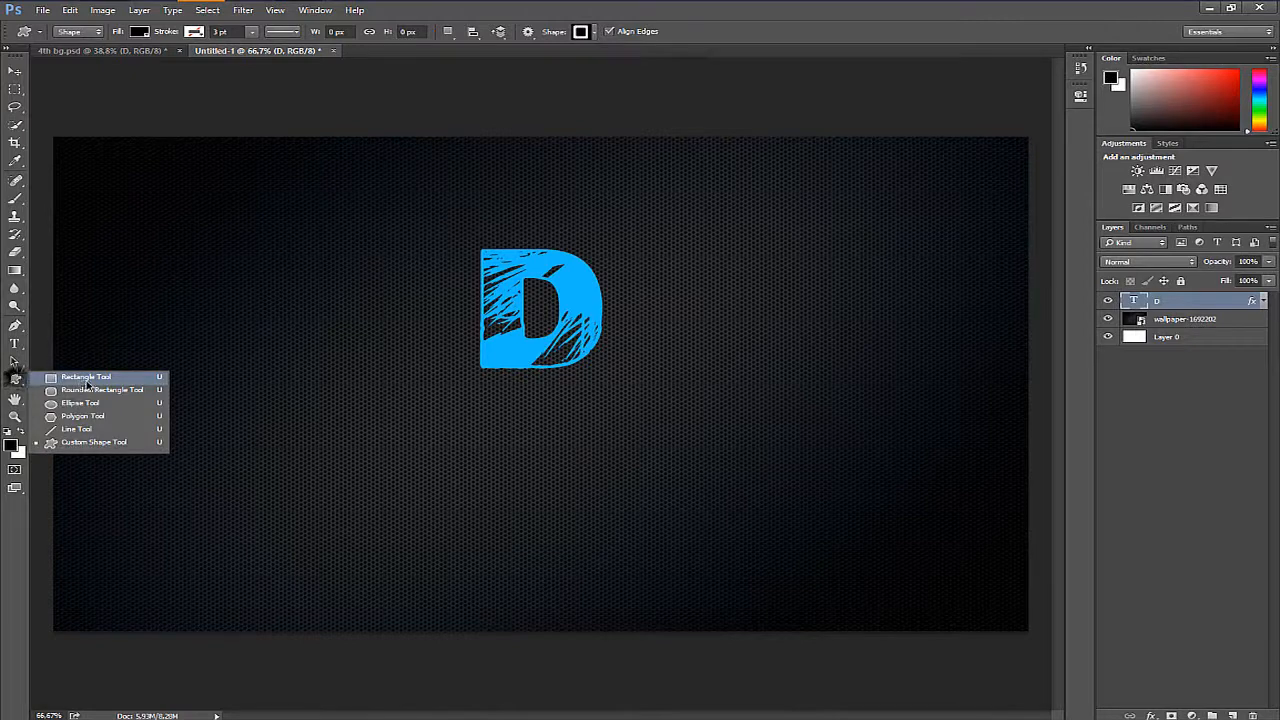
click(87, 378)
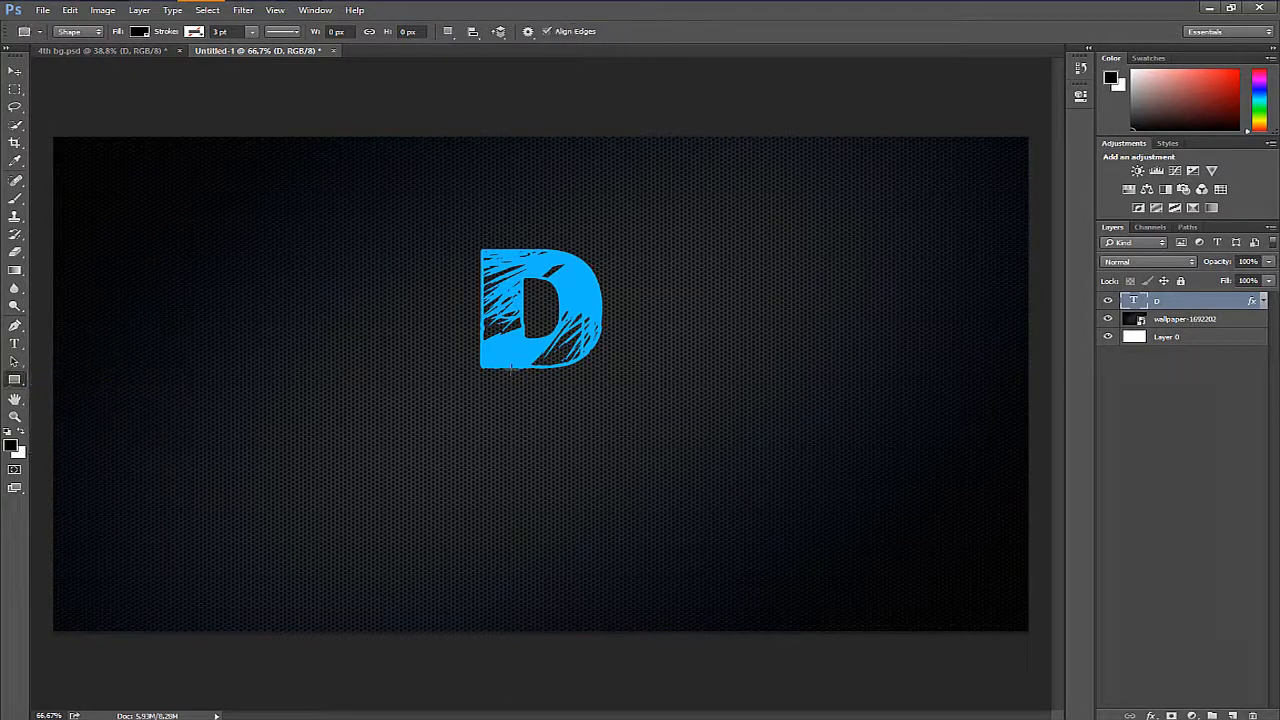
drag(517, 365, 540, 497)
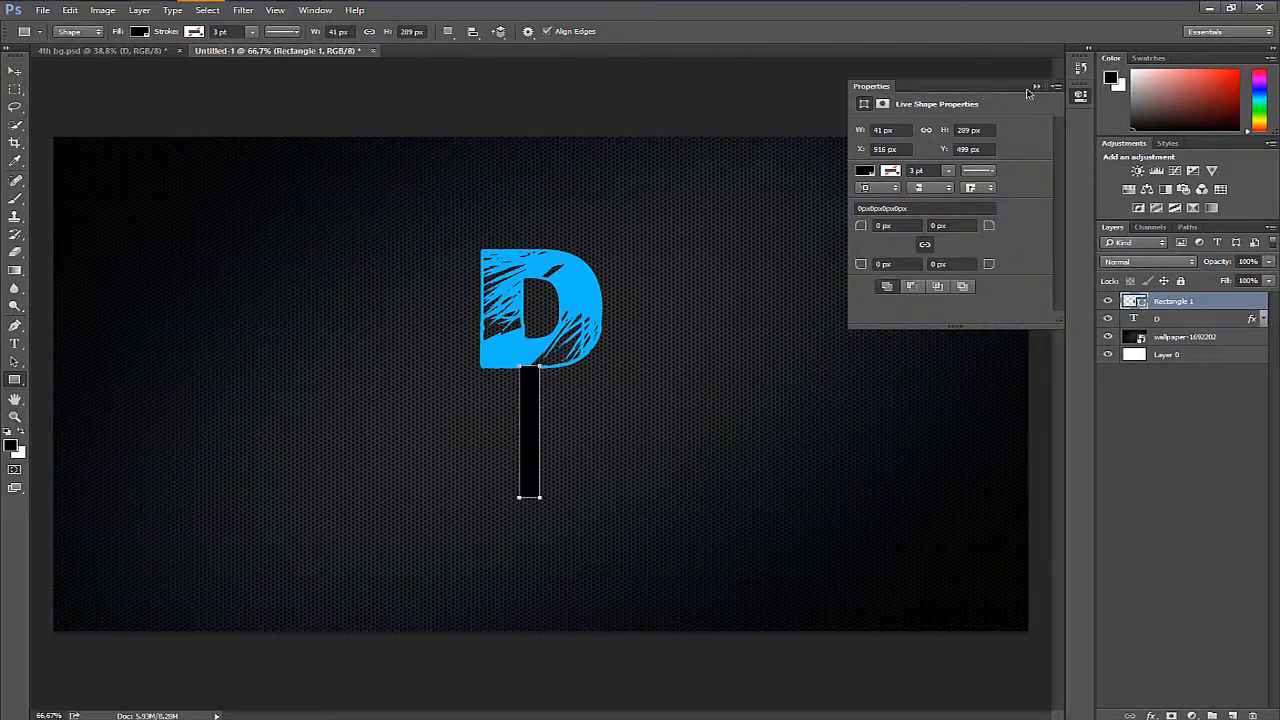
click(1030, 88)
- Fill the stem rectangle with the letter D's light blue (#15baff) by sampling it from the letter
double_click(1130, 300)
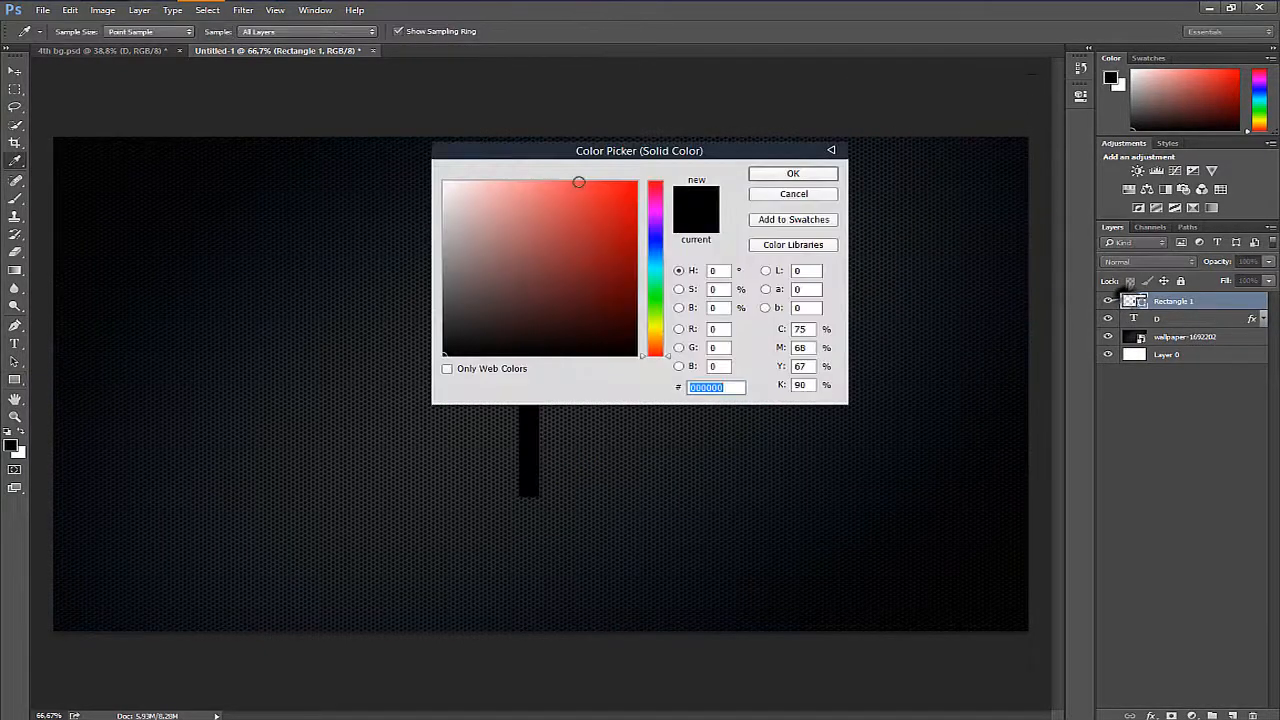
drag(607, 152, 918, 154)
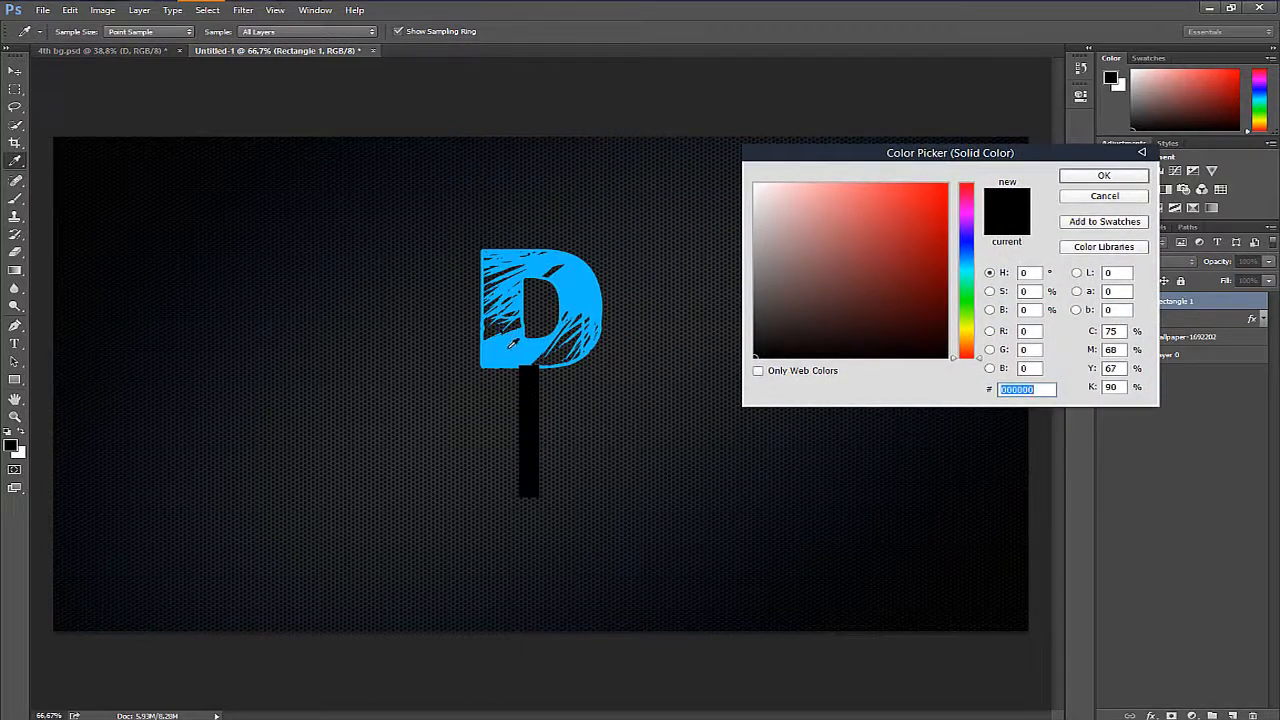
click(511, 343)
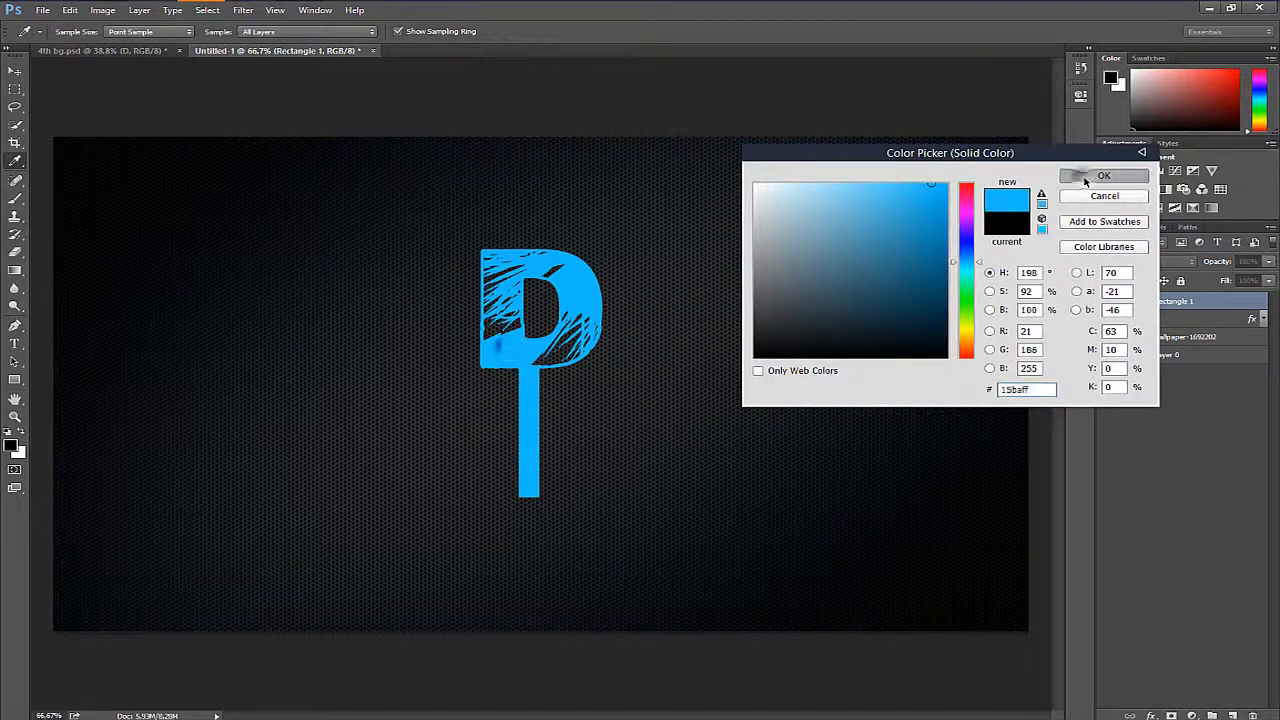
click(1104, 175)
key(Return)
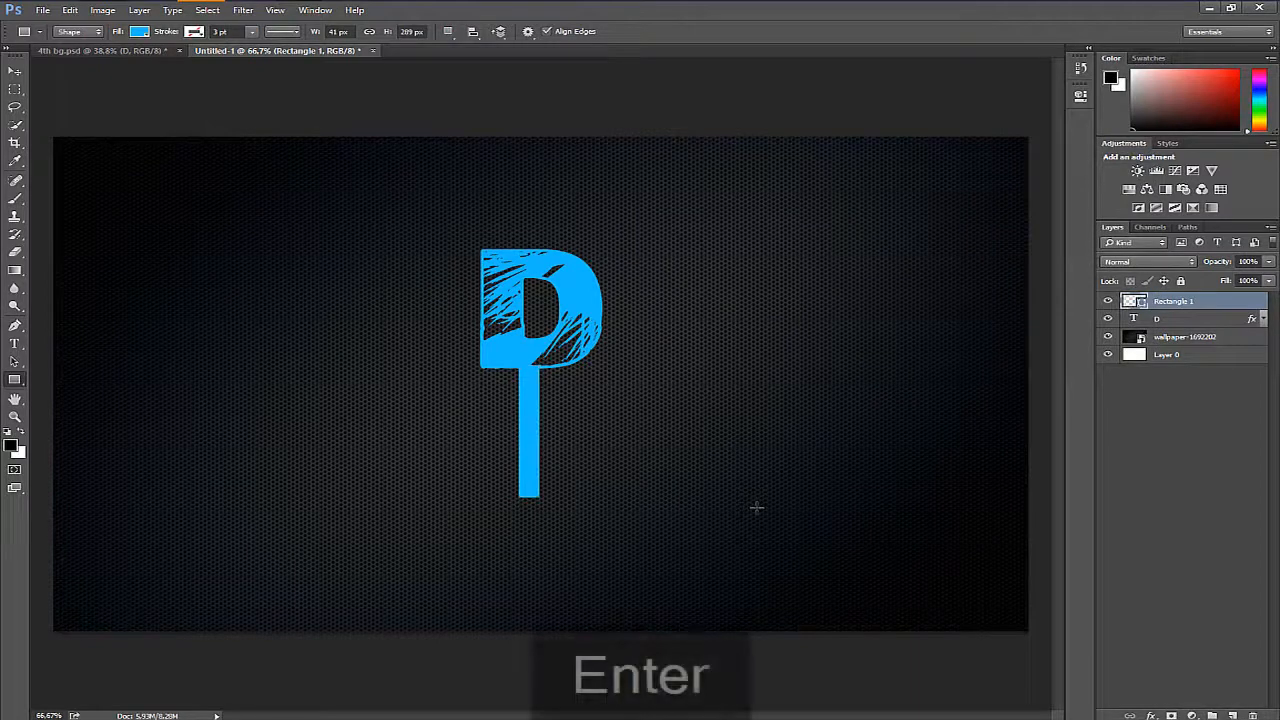
- Nudge the blue stem rectangle slightly with Free Transform so that its upper end joins the bottom edge of the D
key(ctrl+t)
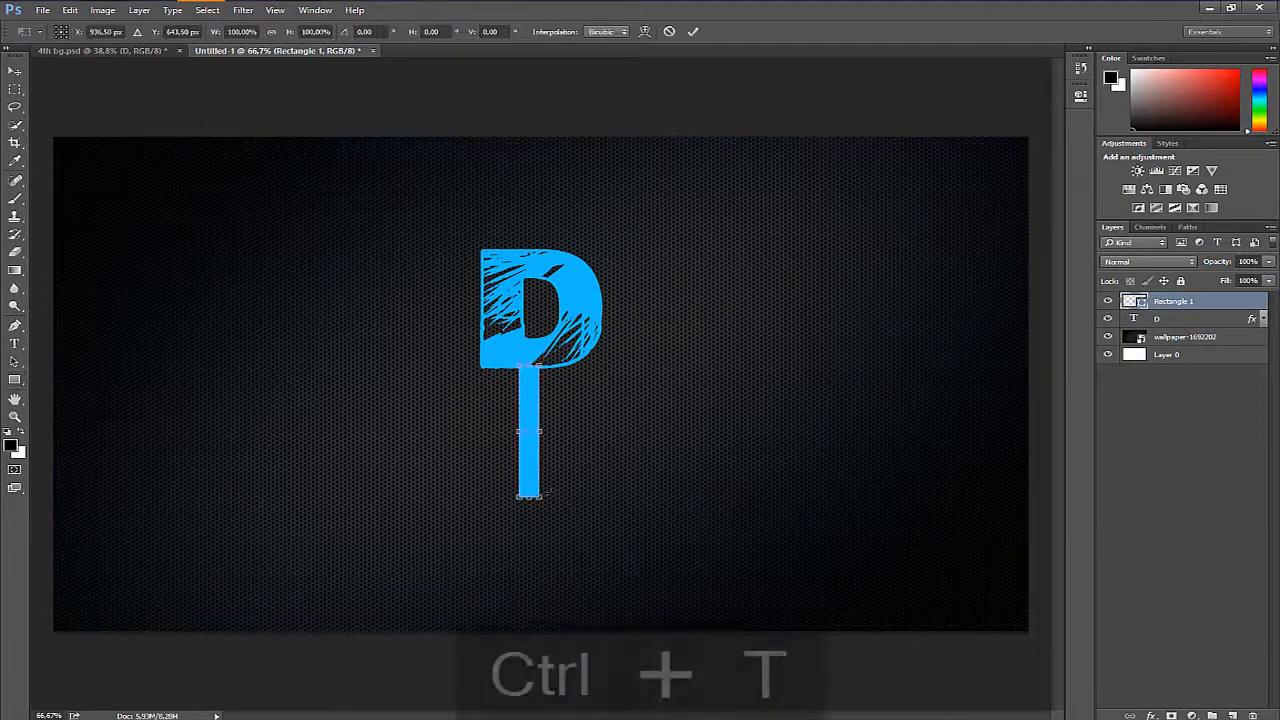
drag(528, 488, 529, 485)
key(Return)
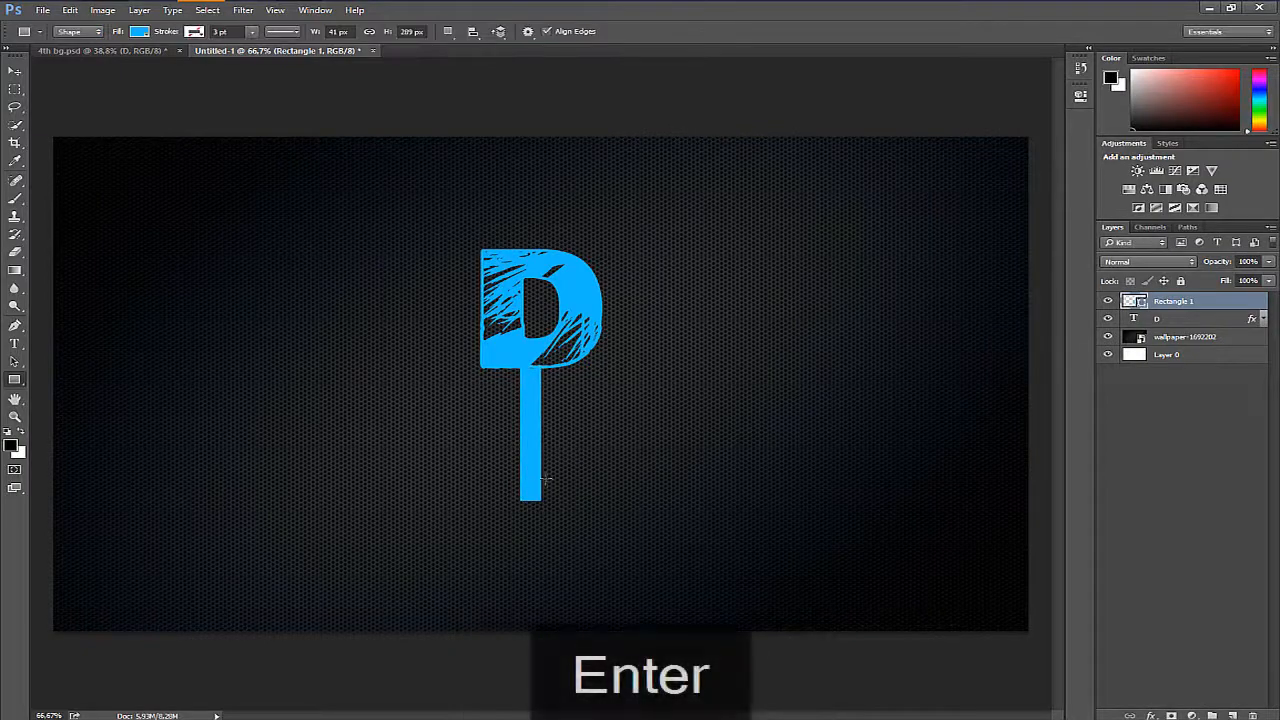
key(z)
key(space)
drag(547, 373, 581, 365)
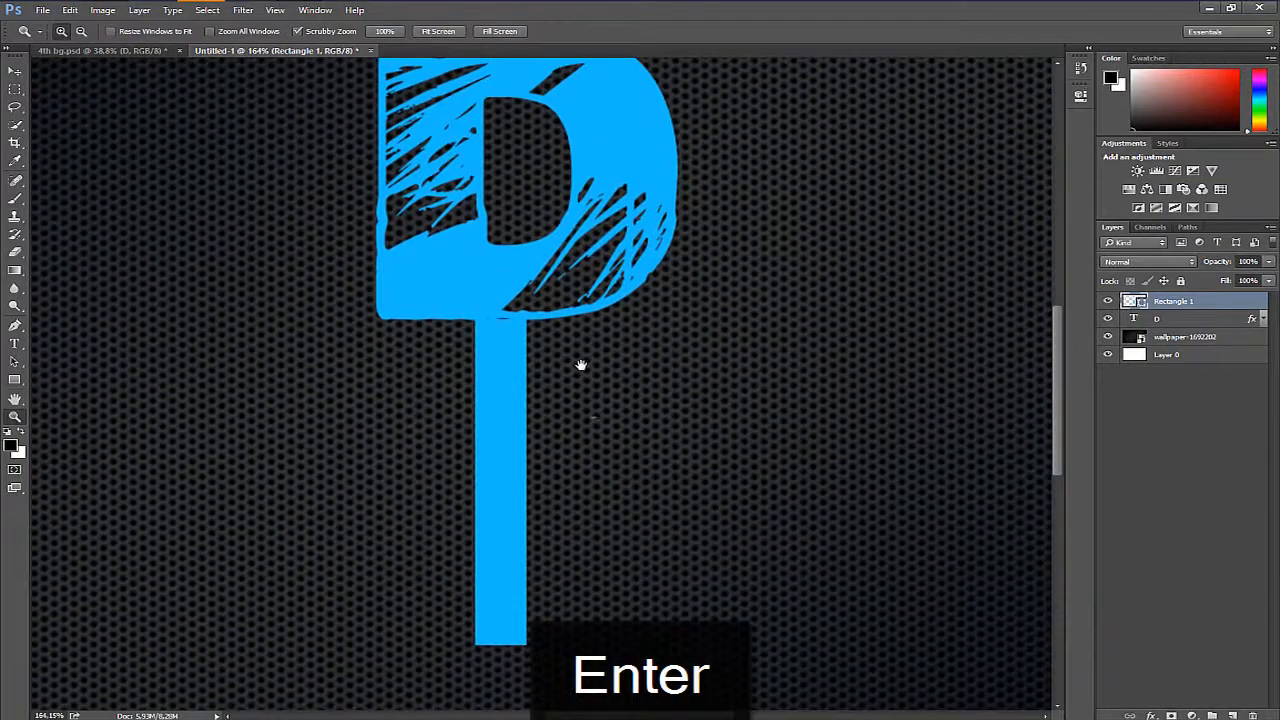
key(ctrl+t)
drag(494, 537, 495, 529)
key(Return)
- Outline a curved fillet between the D's lower right edge and the stem with the Pen tool and convert it to a selection
key(p)
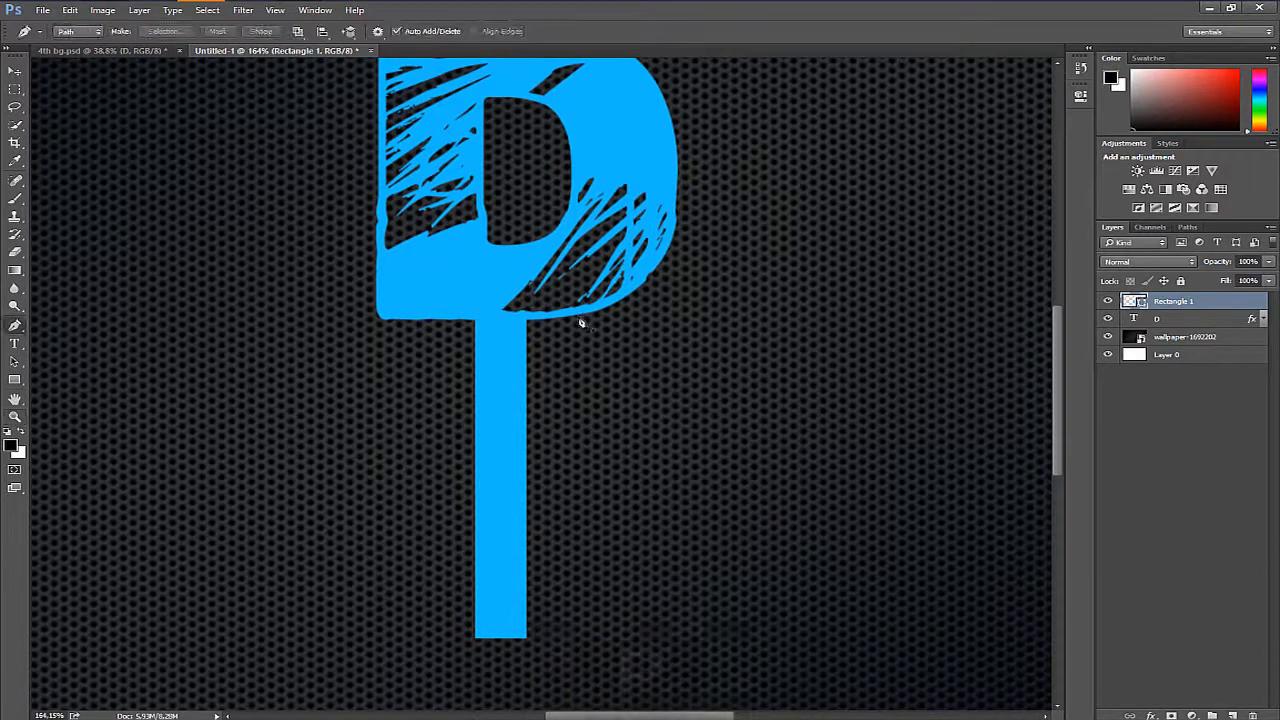
click(585, 316)
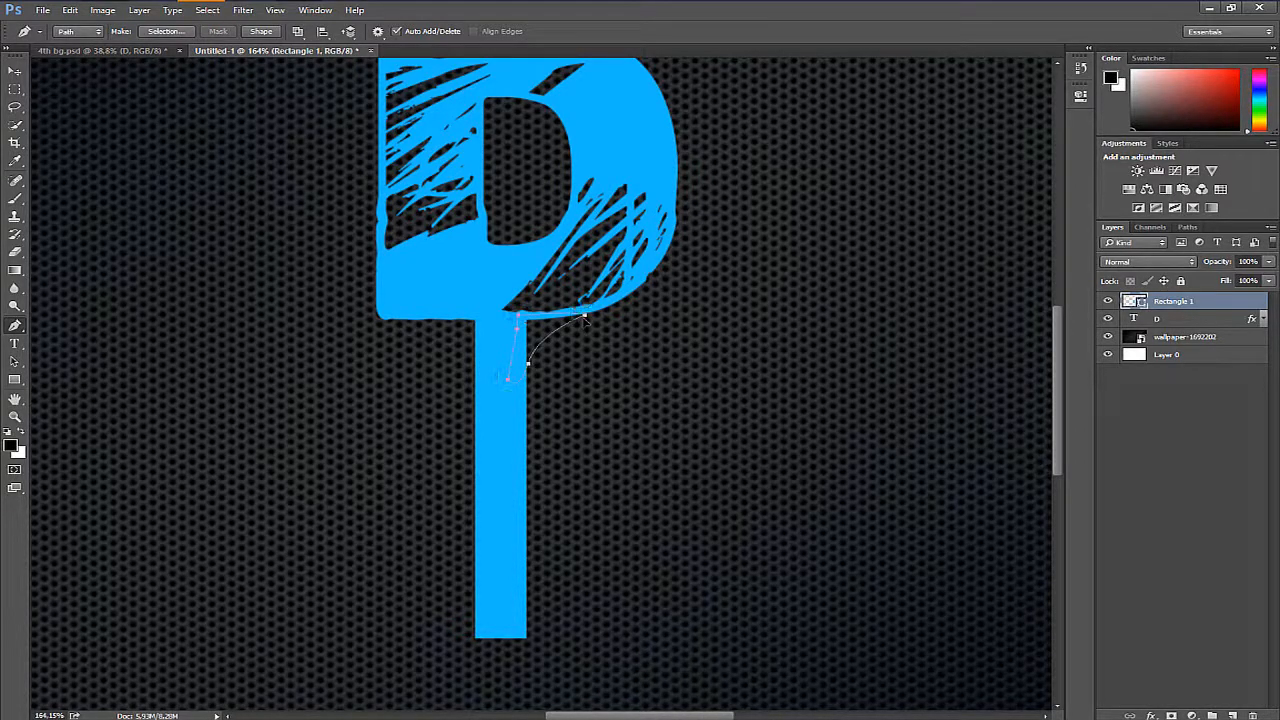
key(ctrl+Return)
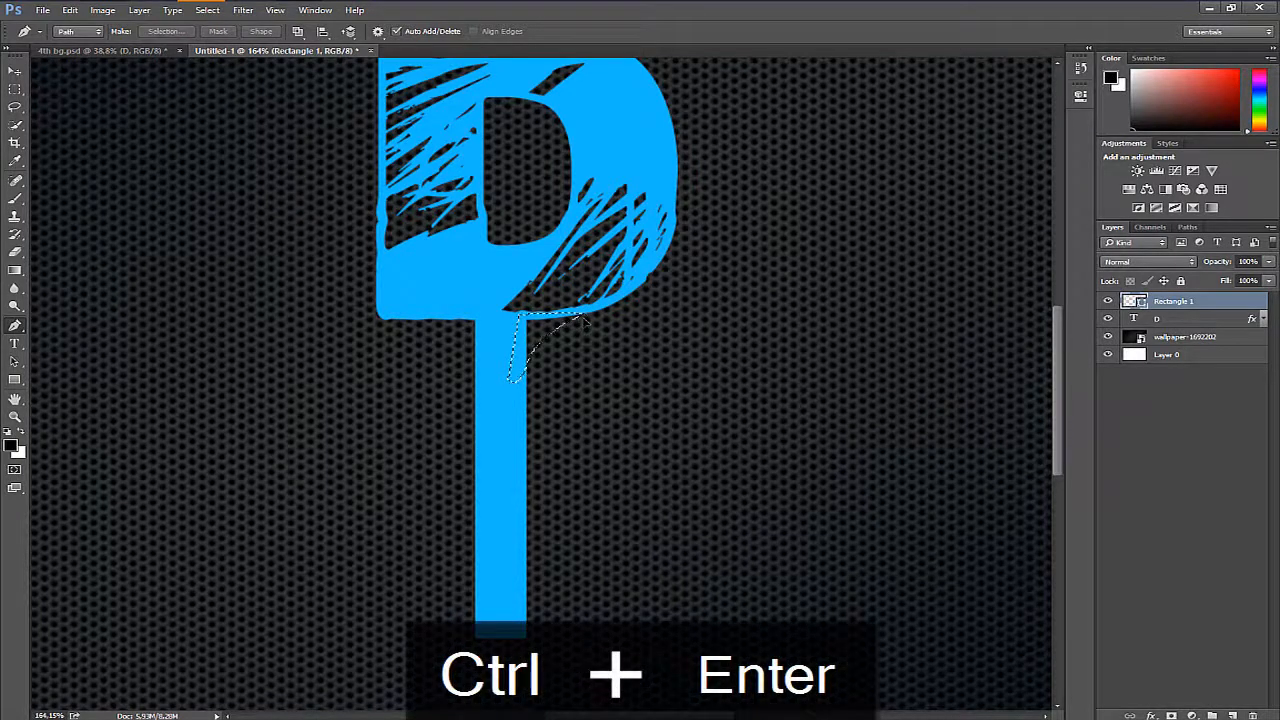
- Paint the fillet selection in the D's sampled blue on a new layer with the Brush, and deselect it
key(b)
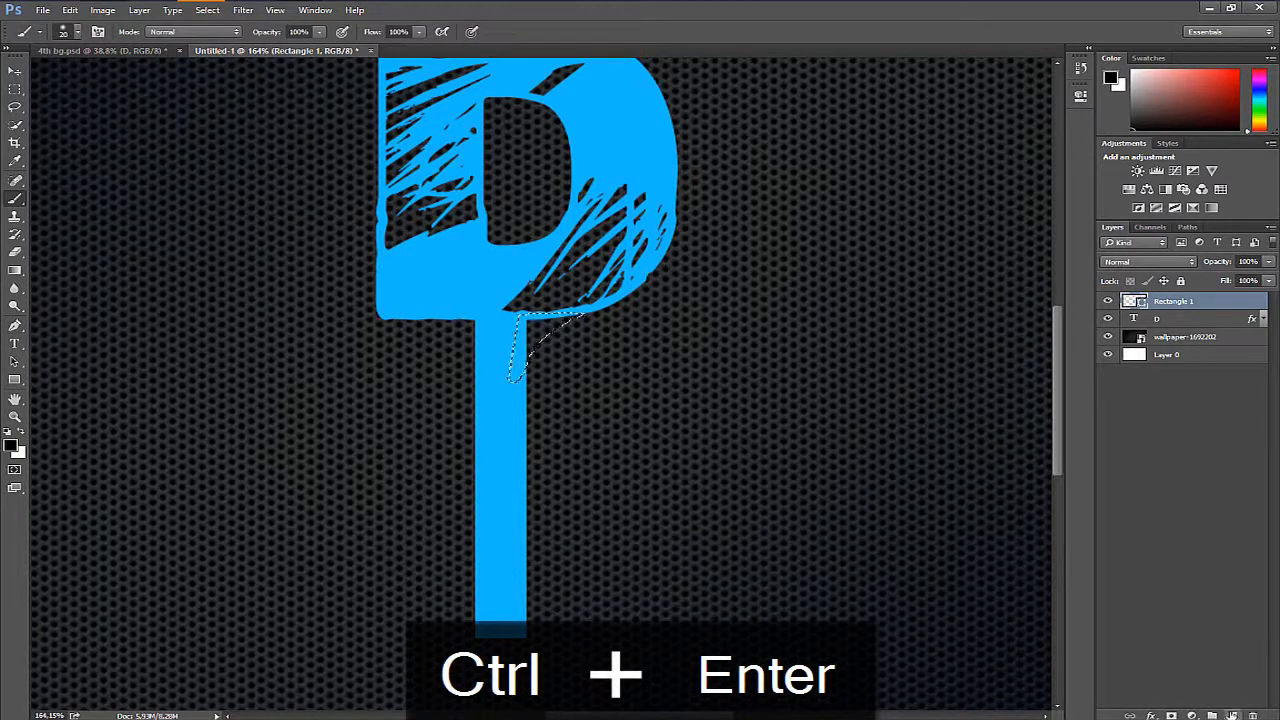
click(1232, 716)
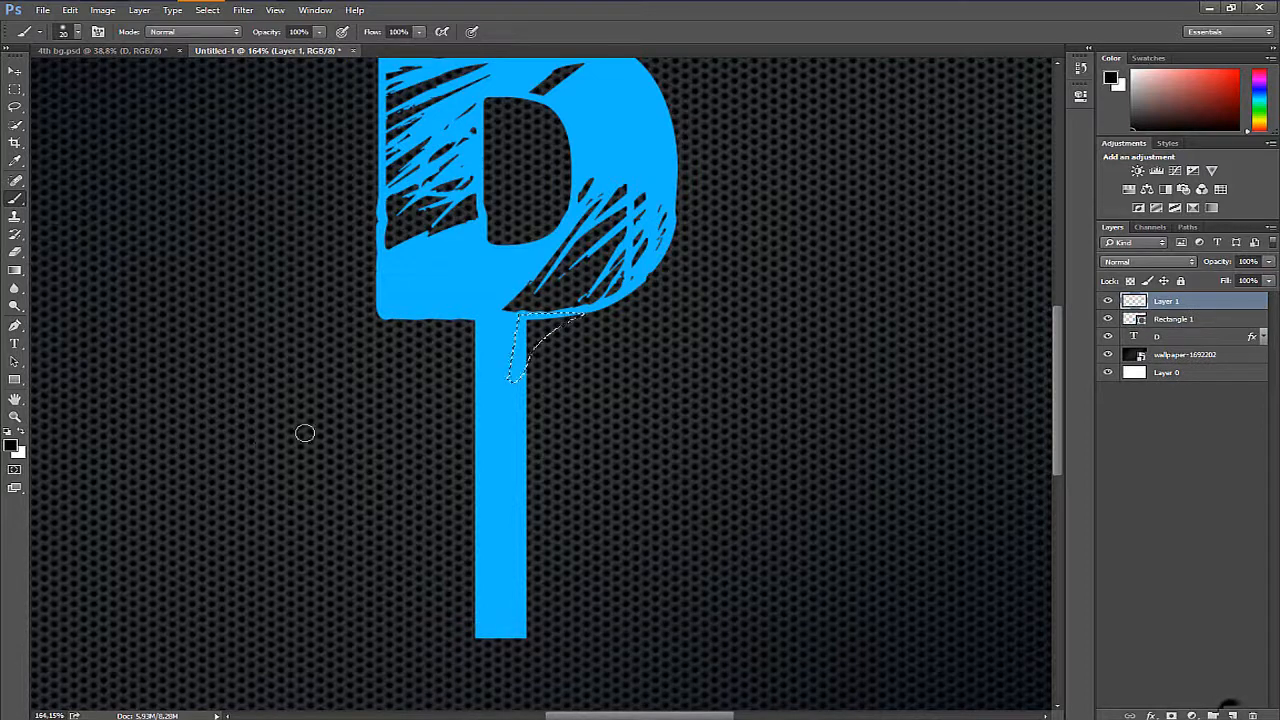
alt+click(462, 270)
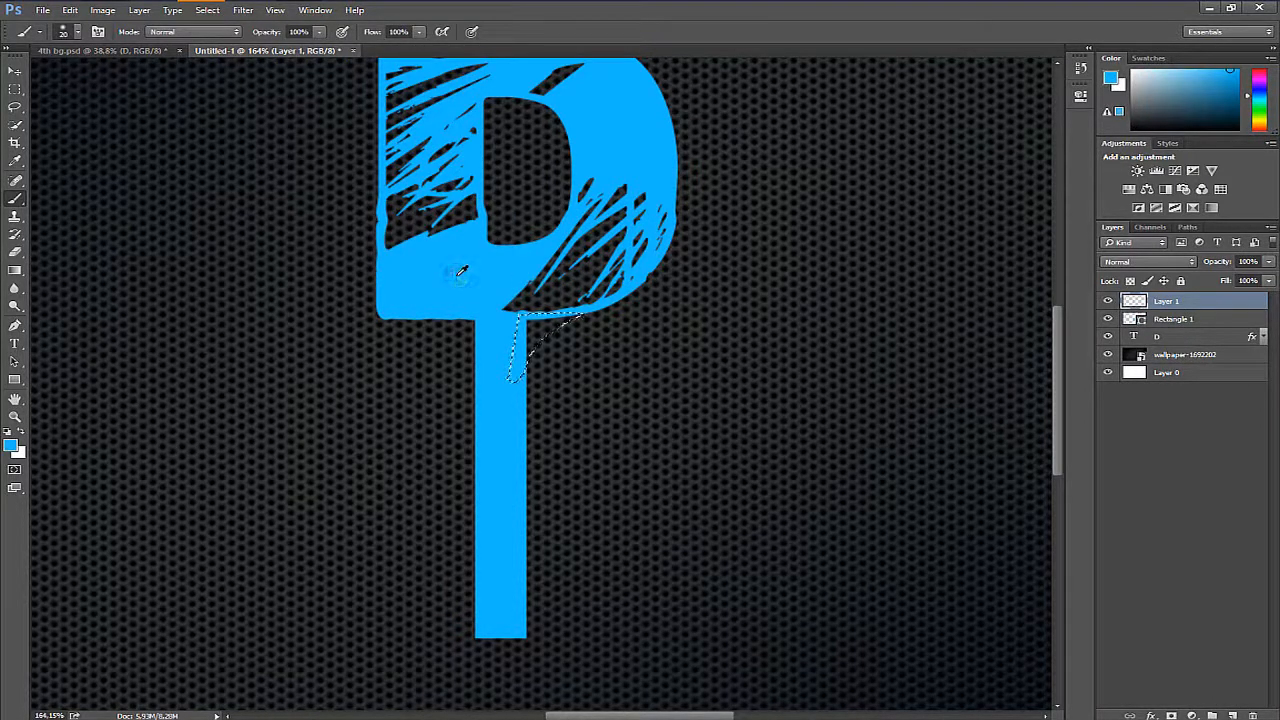
mouse_move(514, 375)
mouse_down()
mouse_move(514, 357)
mouse_move(582, 310)
mouse_up()
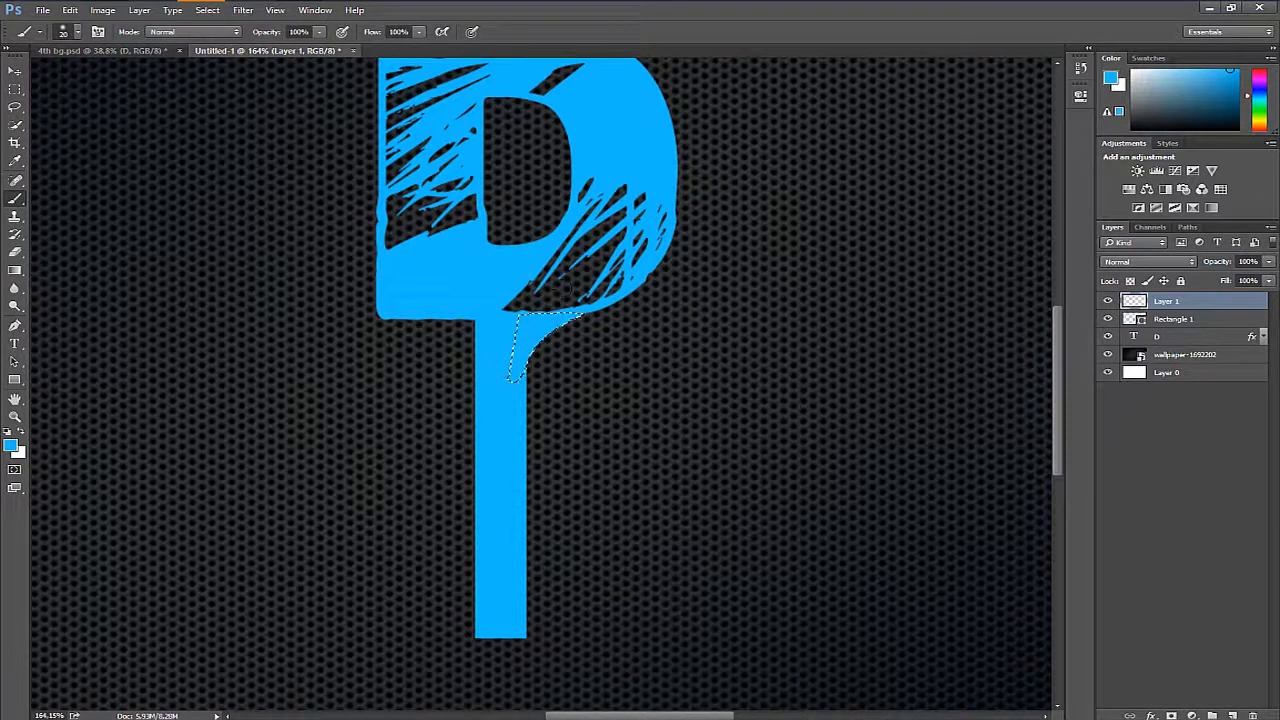
key(ctrl+d)
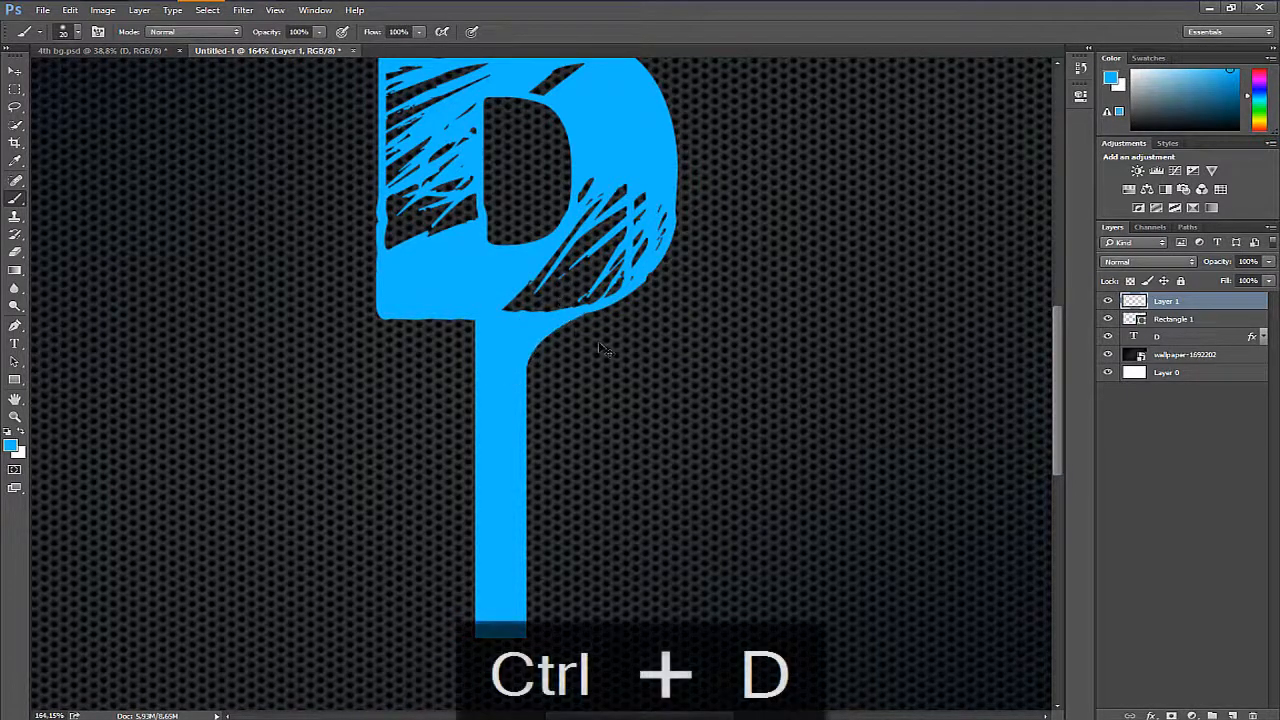
- Duplicate the fillet layer, flip the copy horizontally and place it on the left side of the stem beneath the D
key(ctrl+j)
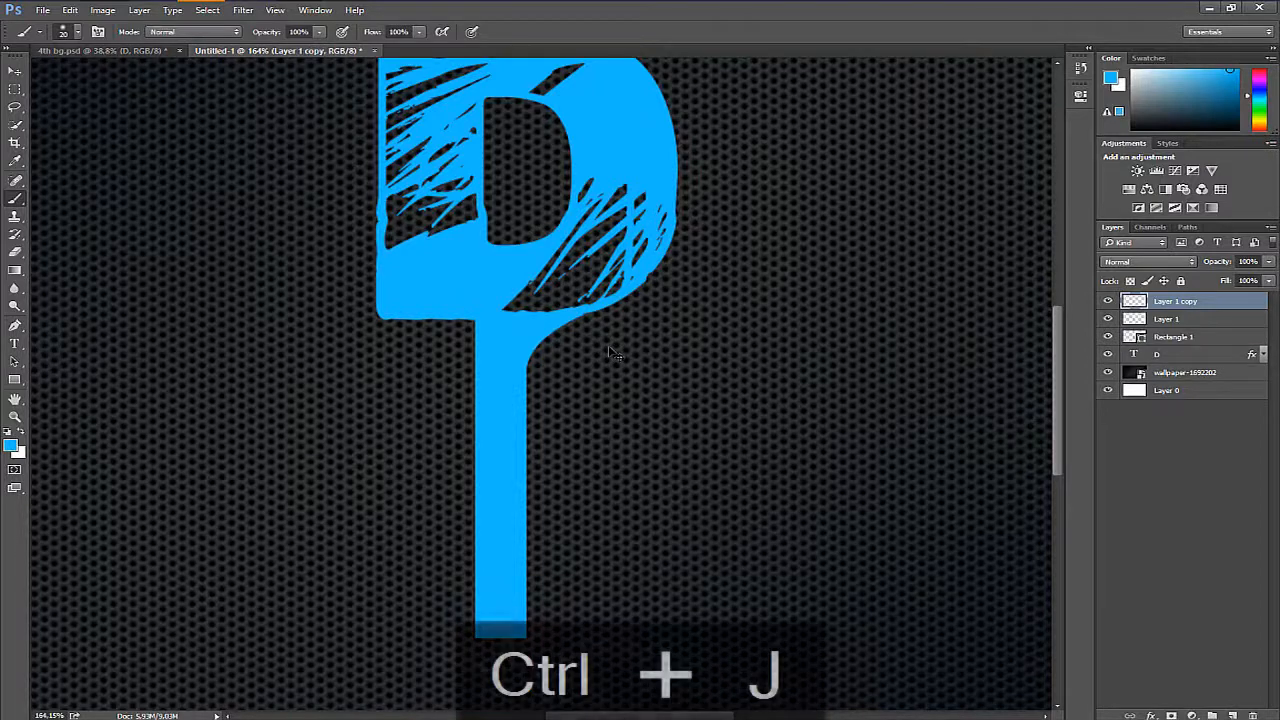
key(ctrl+t)
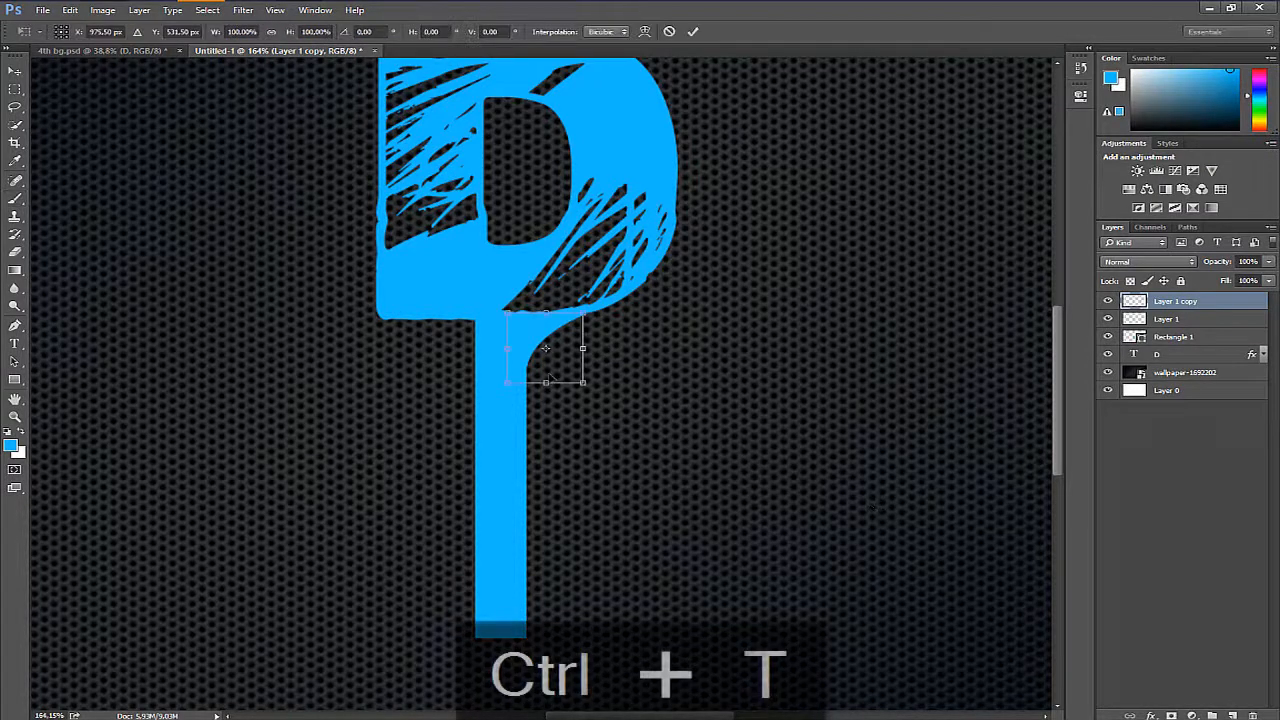
right_click(560, 375)
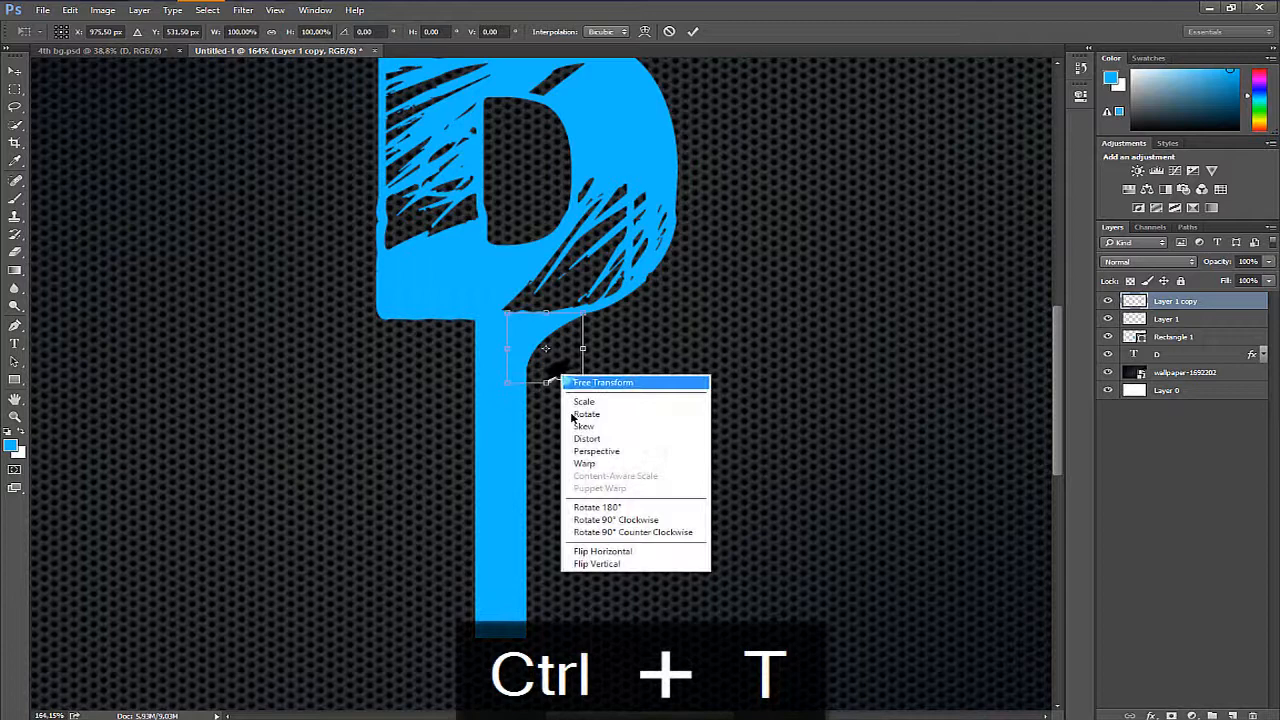
click(622, 551)
drag(548, 360, 481, 352)
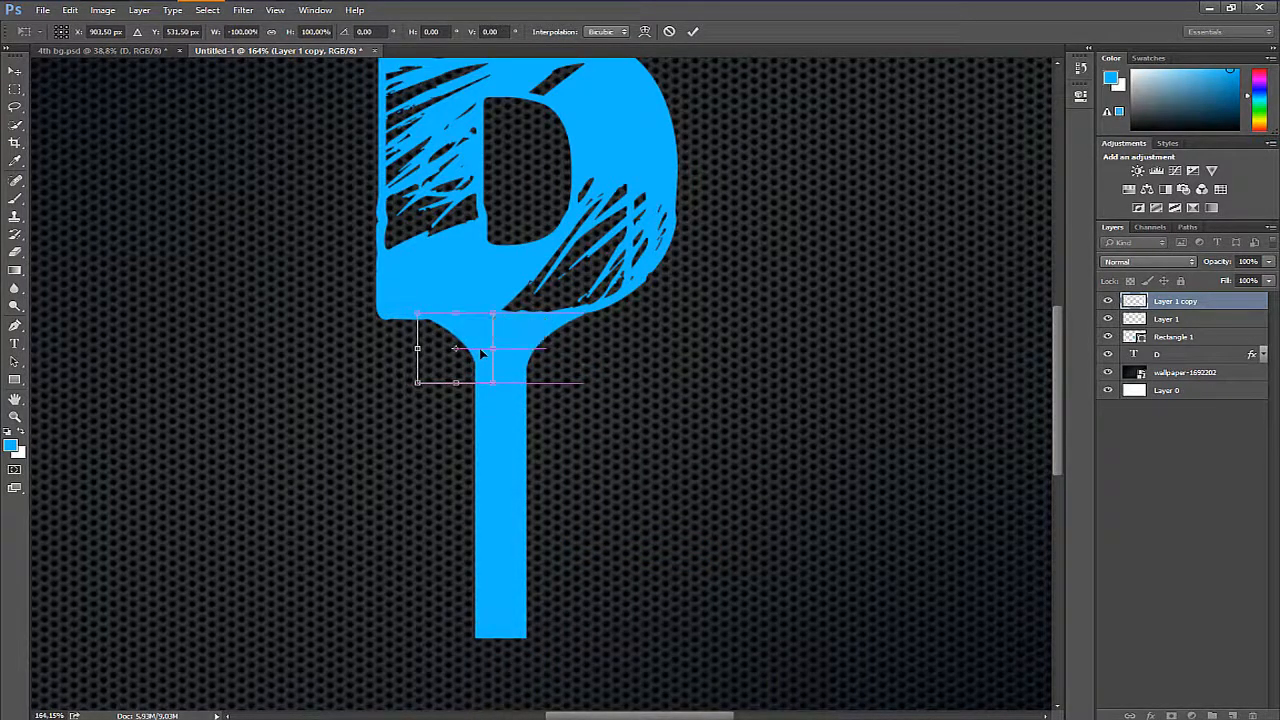
key(Return)
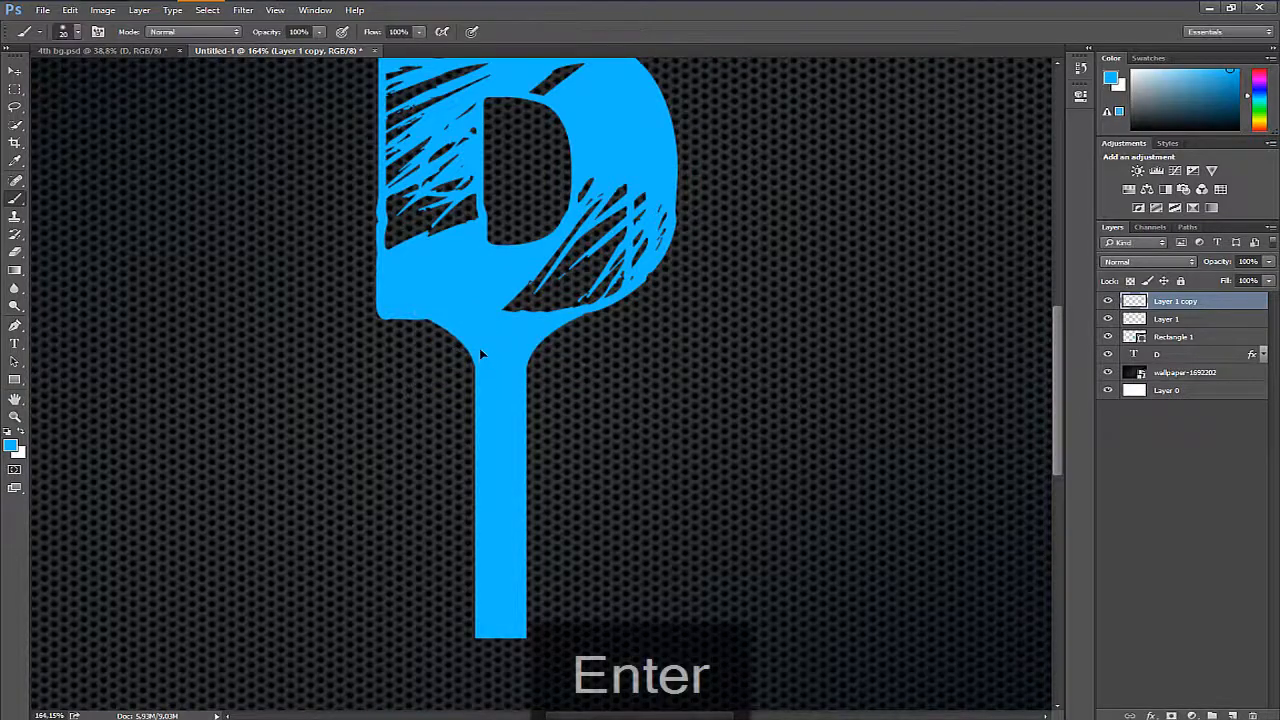
- Duplicate the stem rectangle, rotate the copy to -90° and move it across the stem's lower end
key(z)
drag(650, 255, 594, 436)
click(1200, 340)
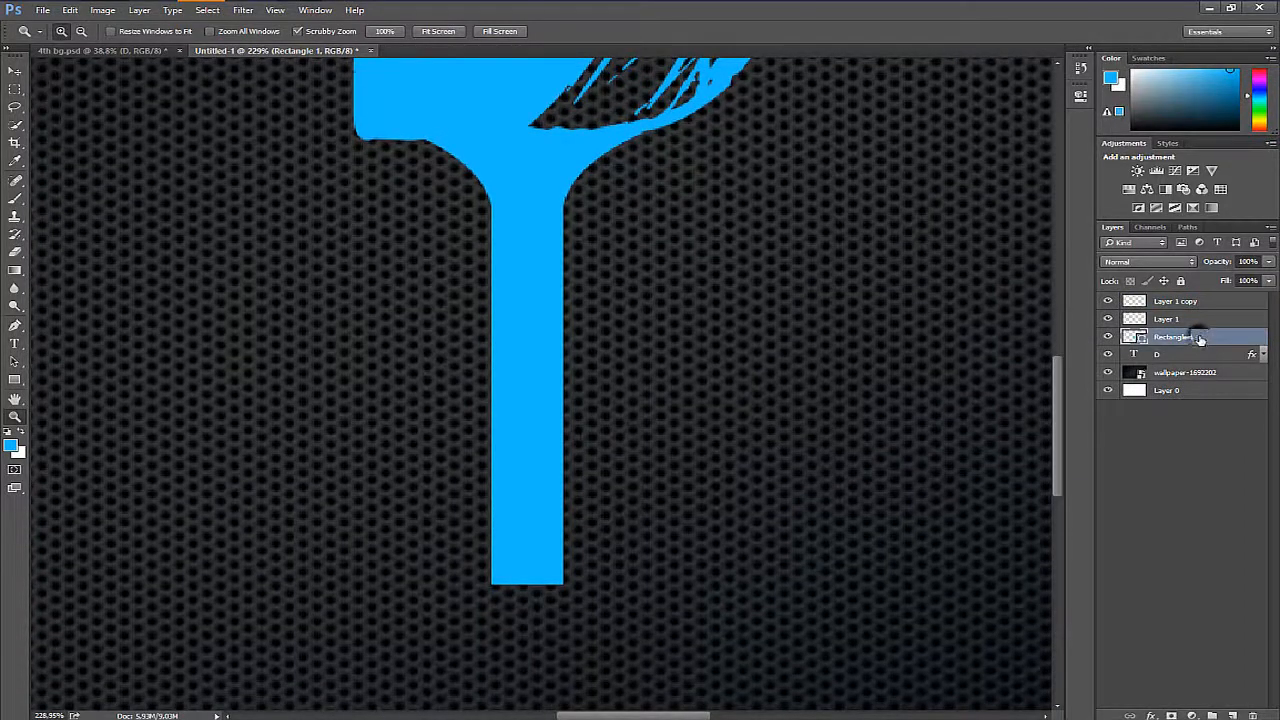
key(ctrl+j)
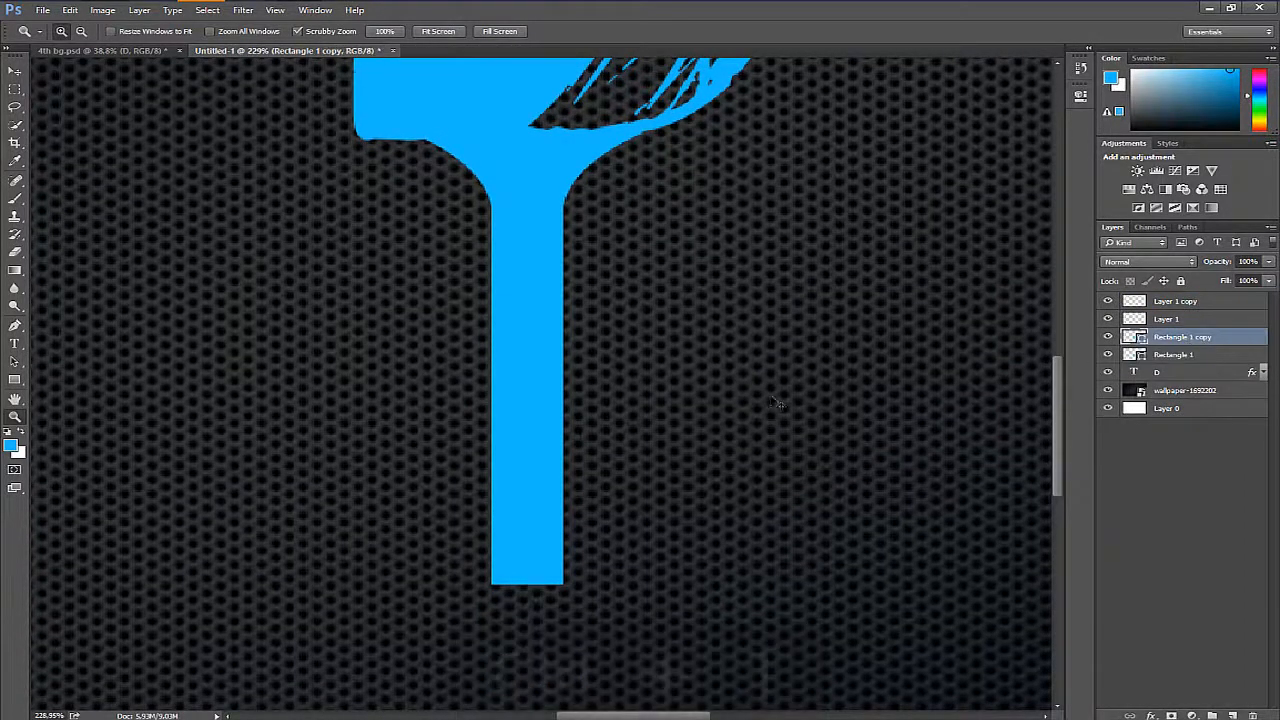
key(ctrl+t)
drag(777, 584, 865, 150)
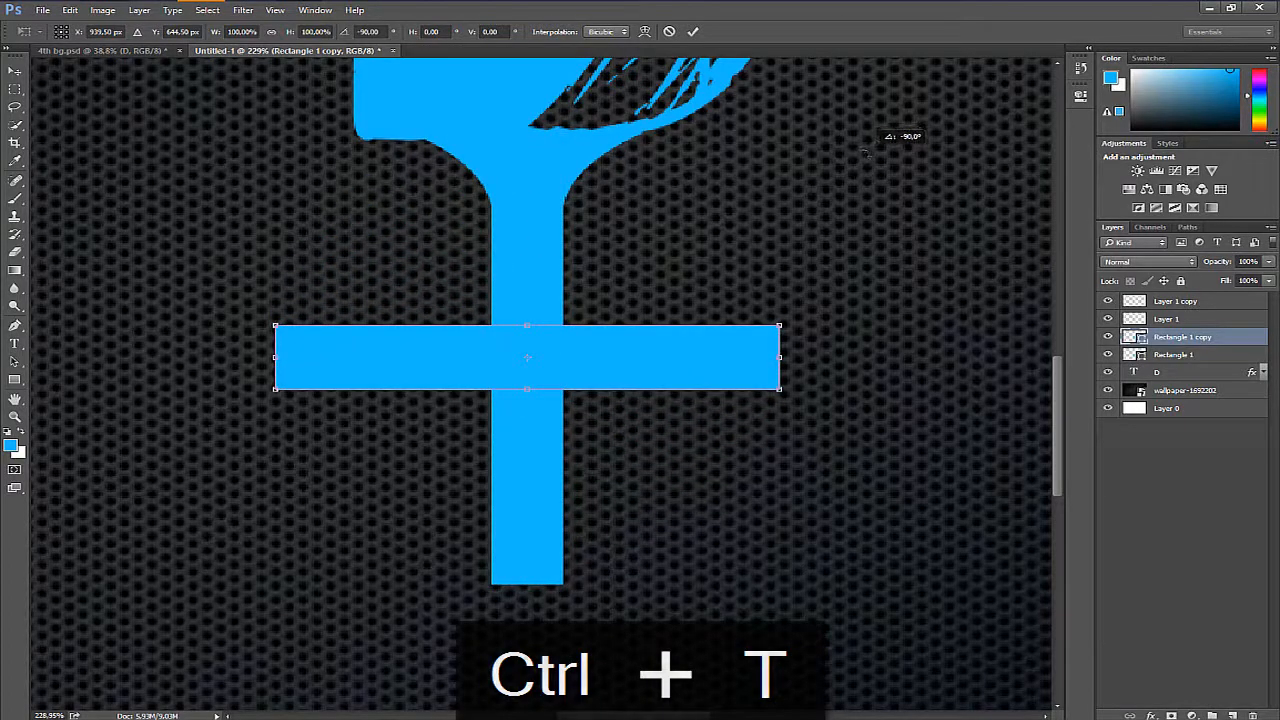
drag(662, 375, 573, 479)
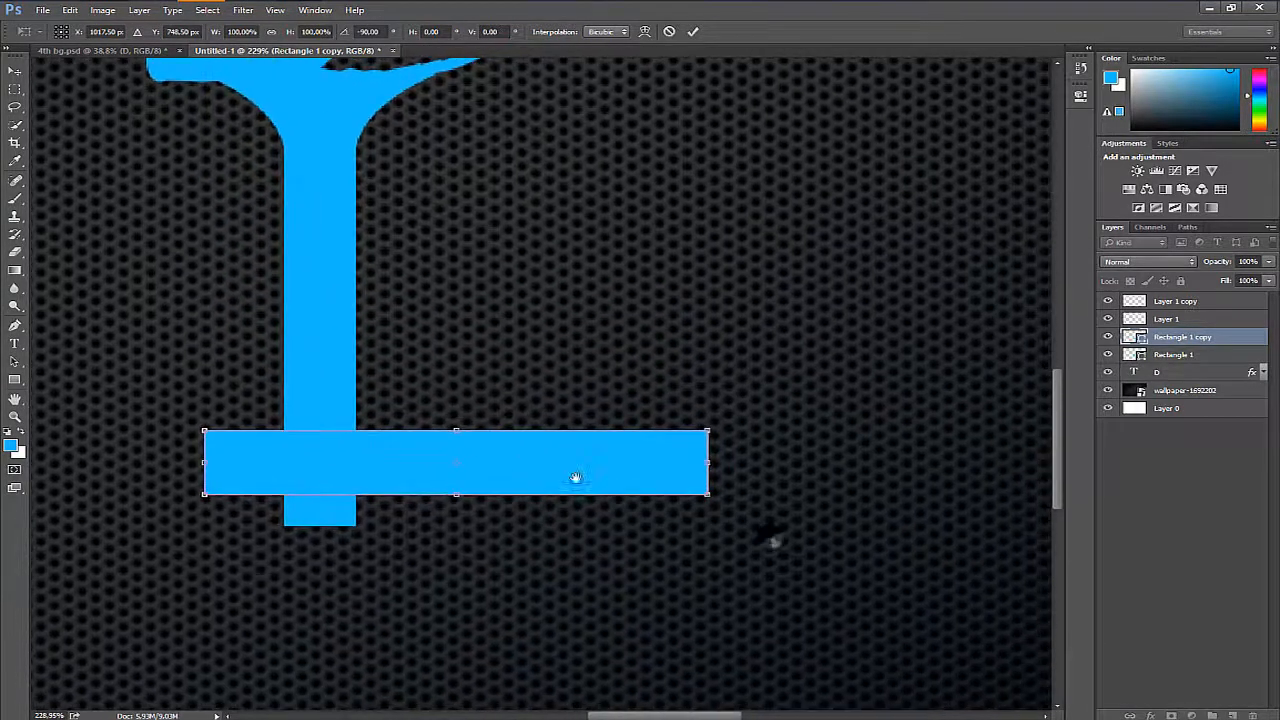
- Shorten and thin the horizontal bar into a small foot extending right from the stem, flush with the stem's bottom edge
drag(204, 463, 356, 463)
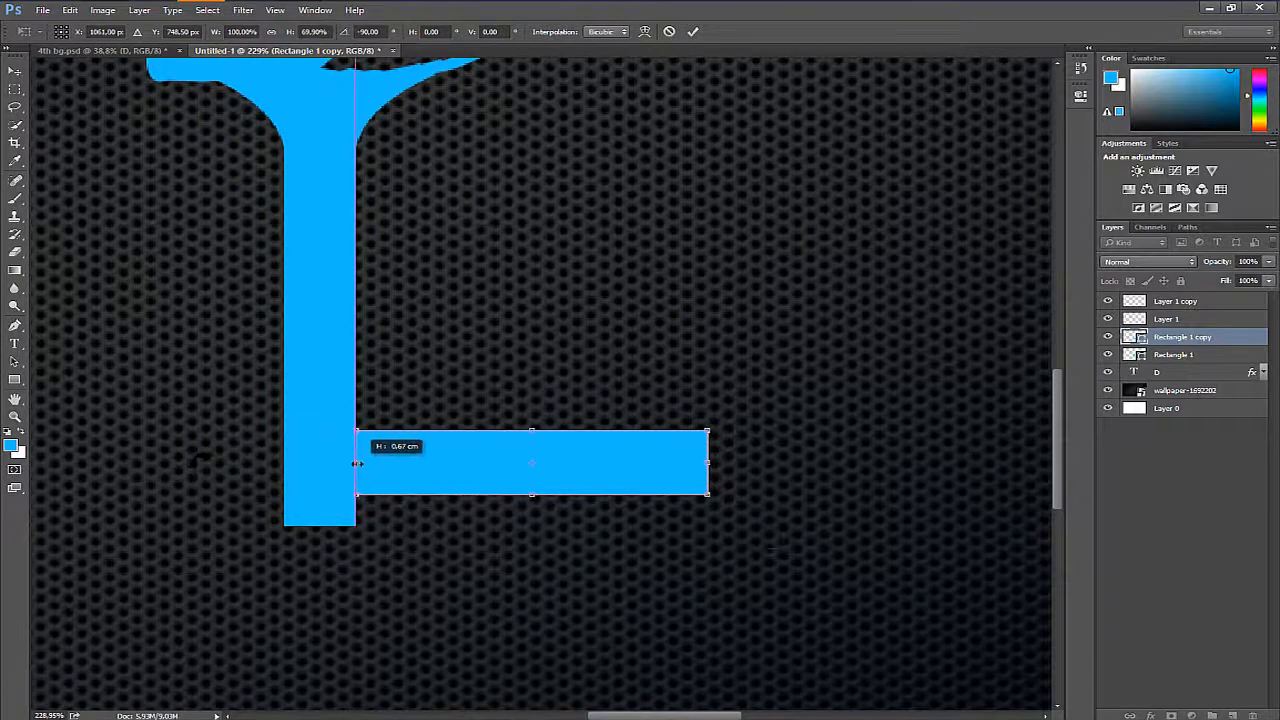
drag(436, 471, 428, 503)
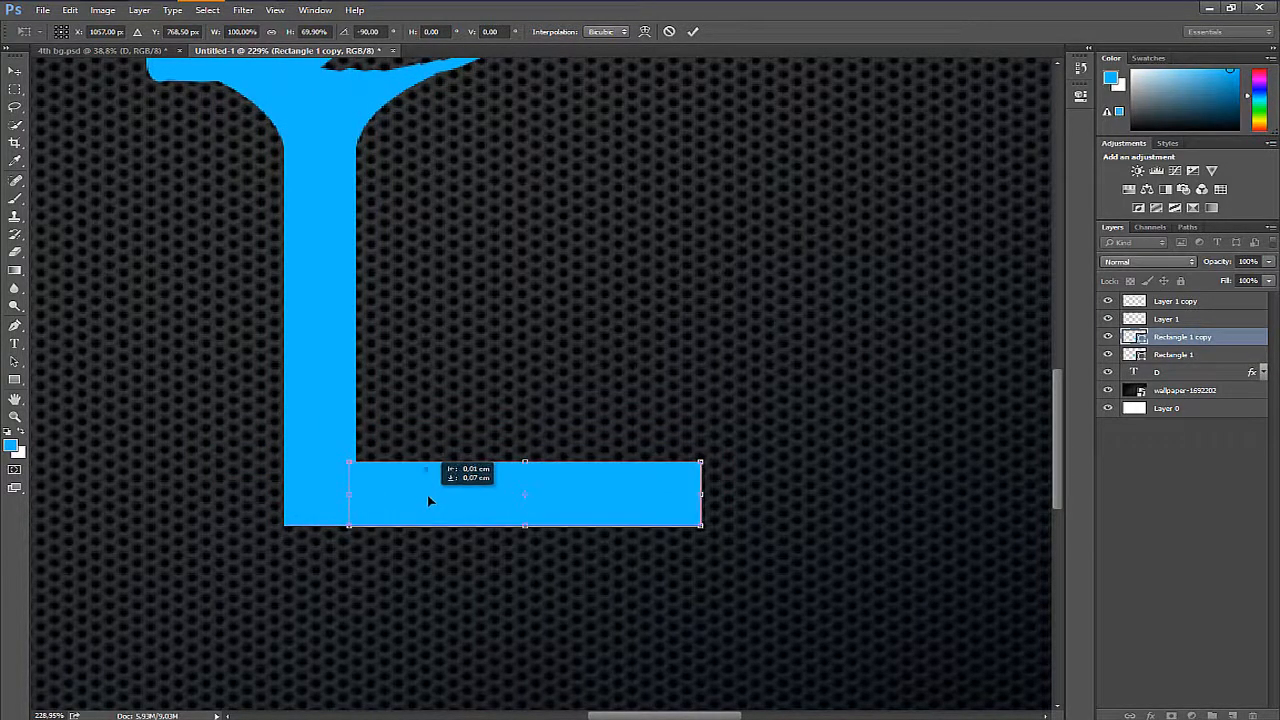
drag(700, 493, 488, 493)
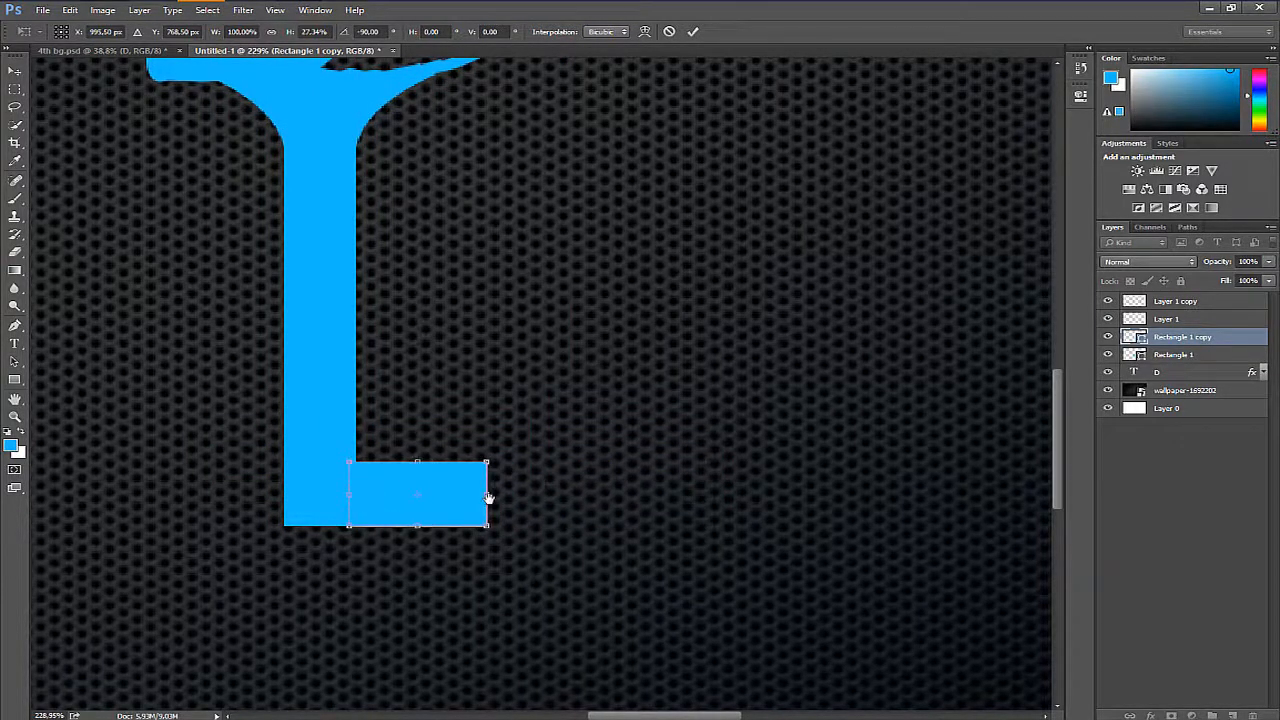
drag(533, 534, 722, 587)
drag(618, 517, 706, 591)
key(Return)
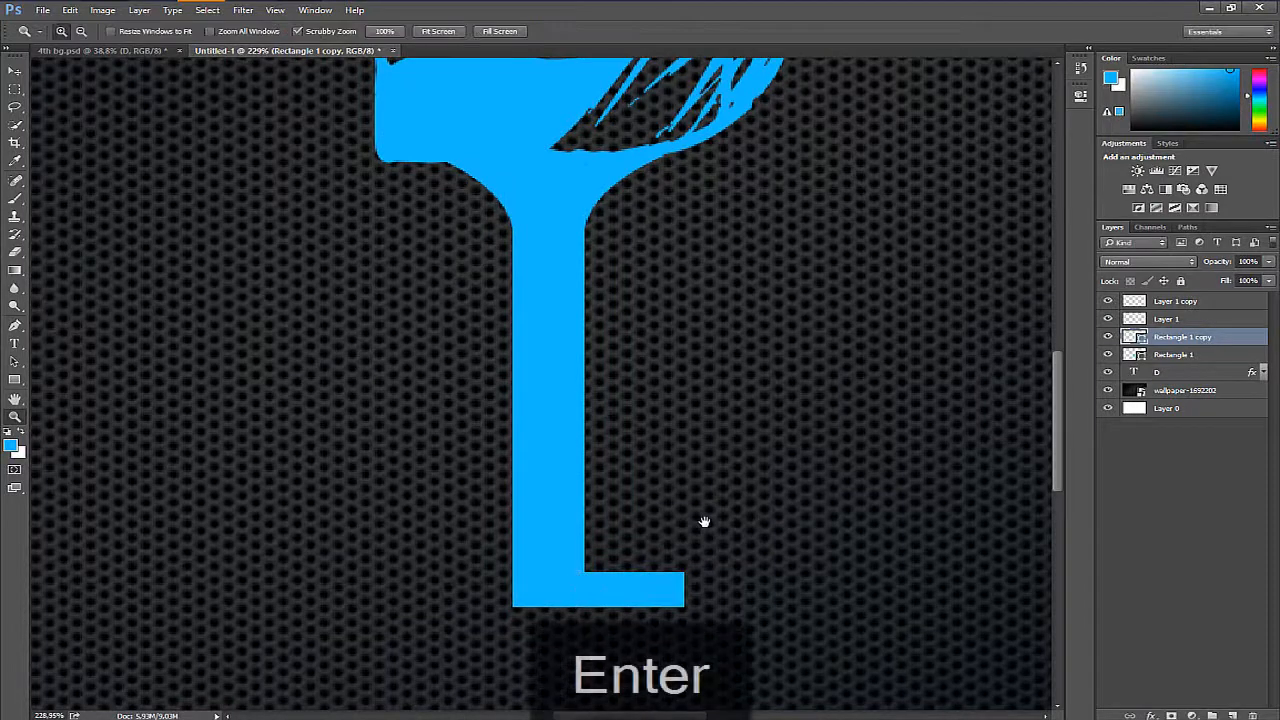
- Add the text "DESIGN" at 48.01 pt on a new layer above all the others
mouse_move(840, 390)
mouse_down()
mouse_move(843, 454)
mouse_move(837, 400)
mouse_up()
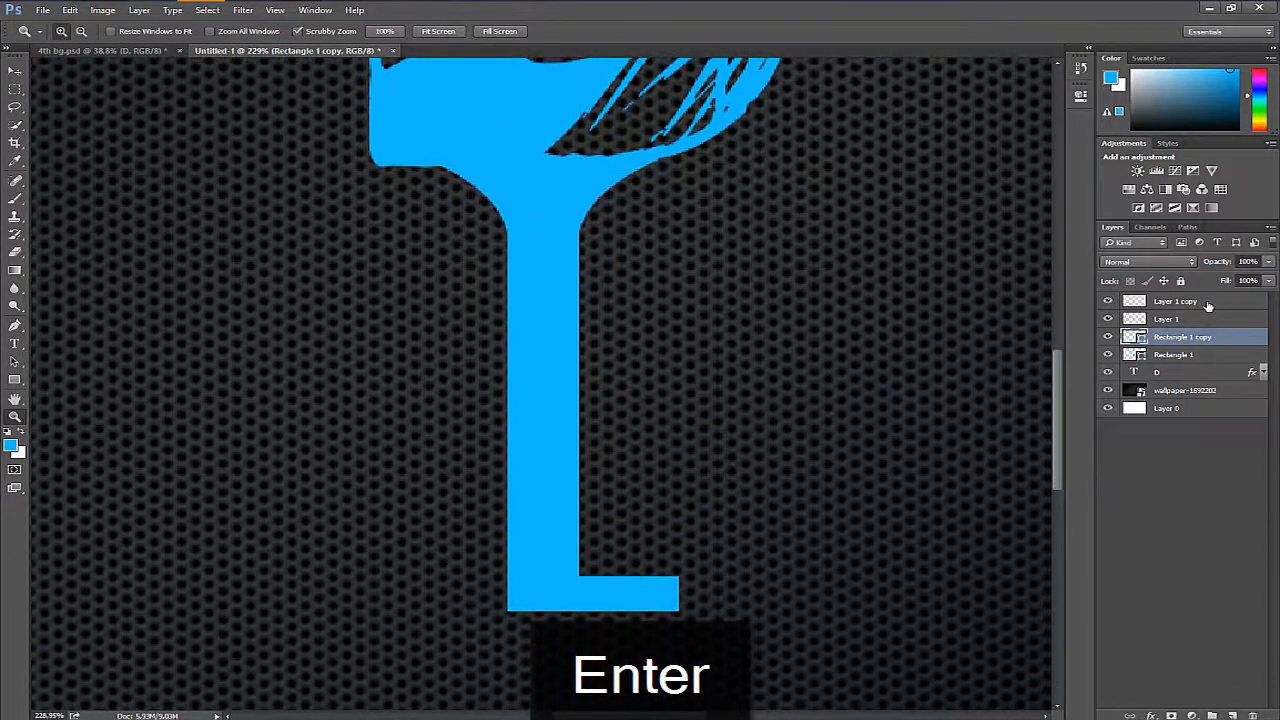
click(1200, 301)
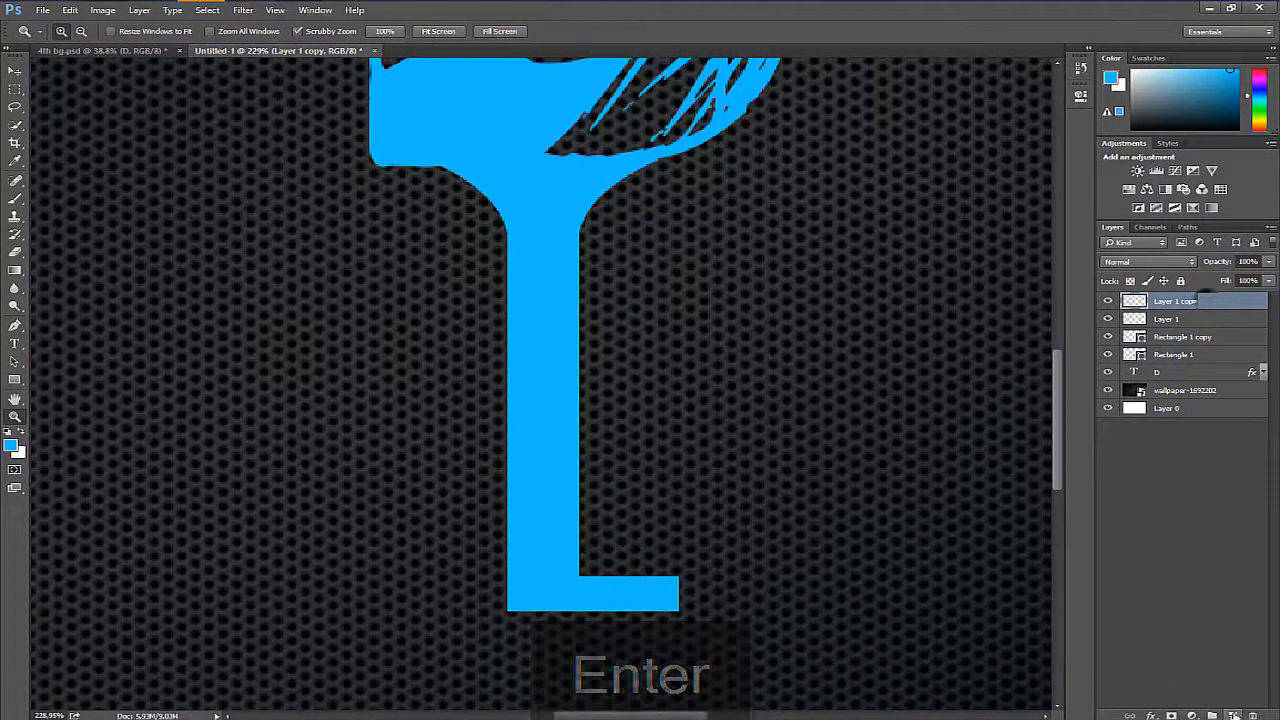
click(1233, 715)
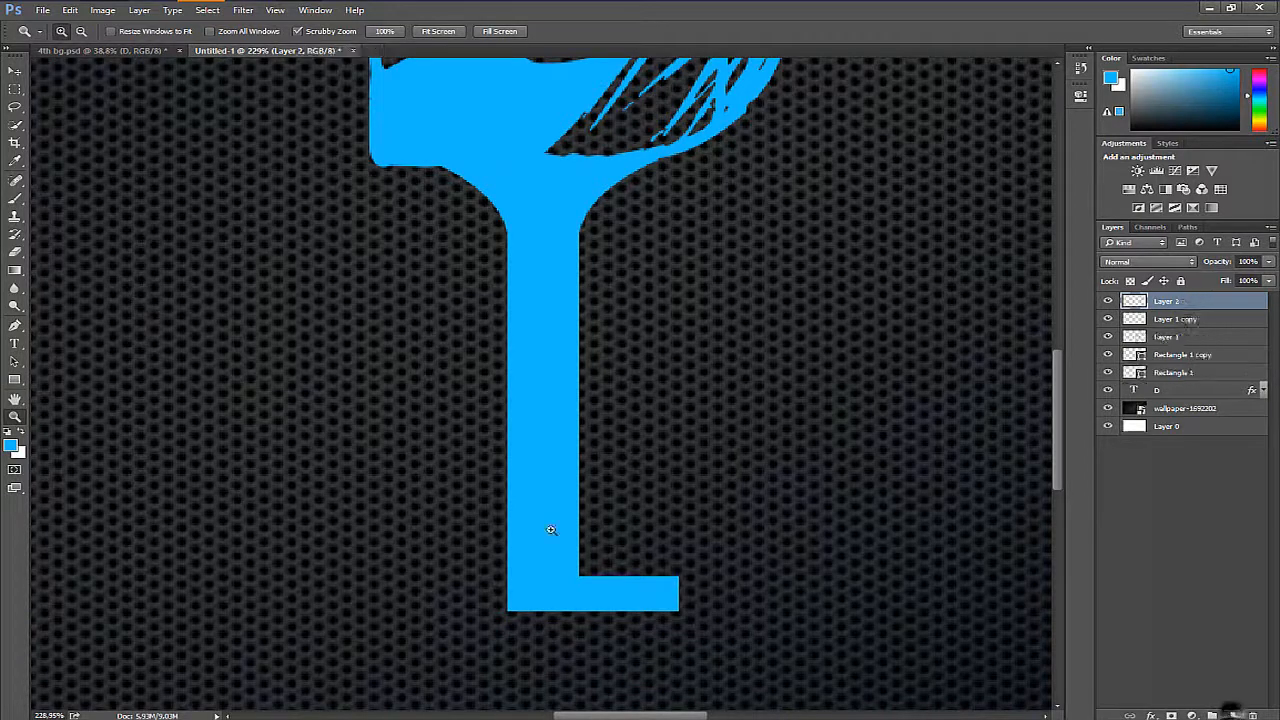
key(t)
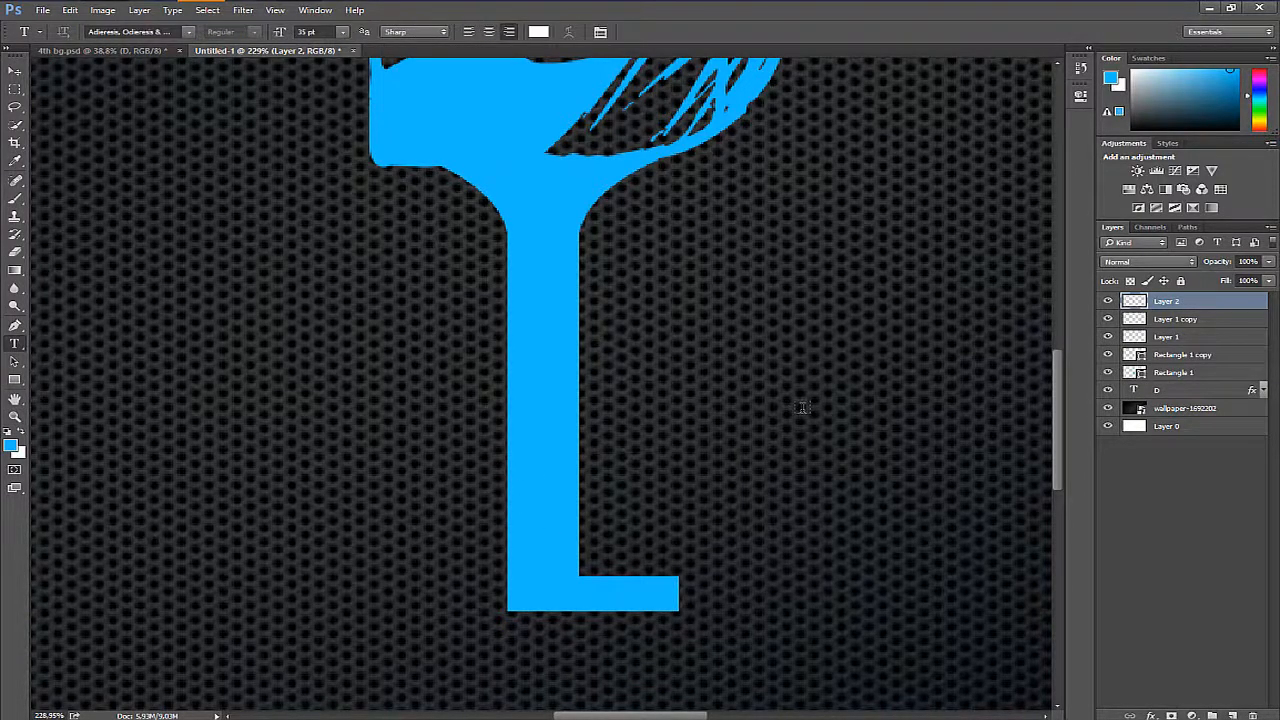
click(802, 407)
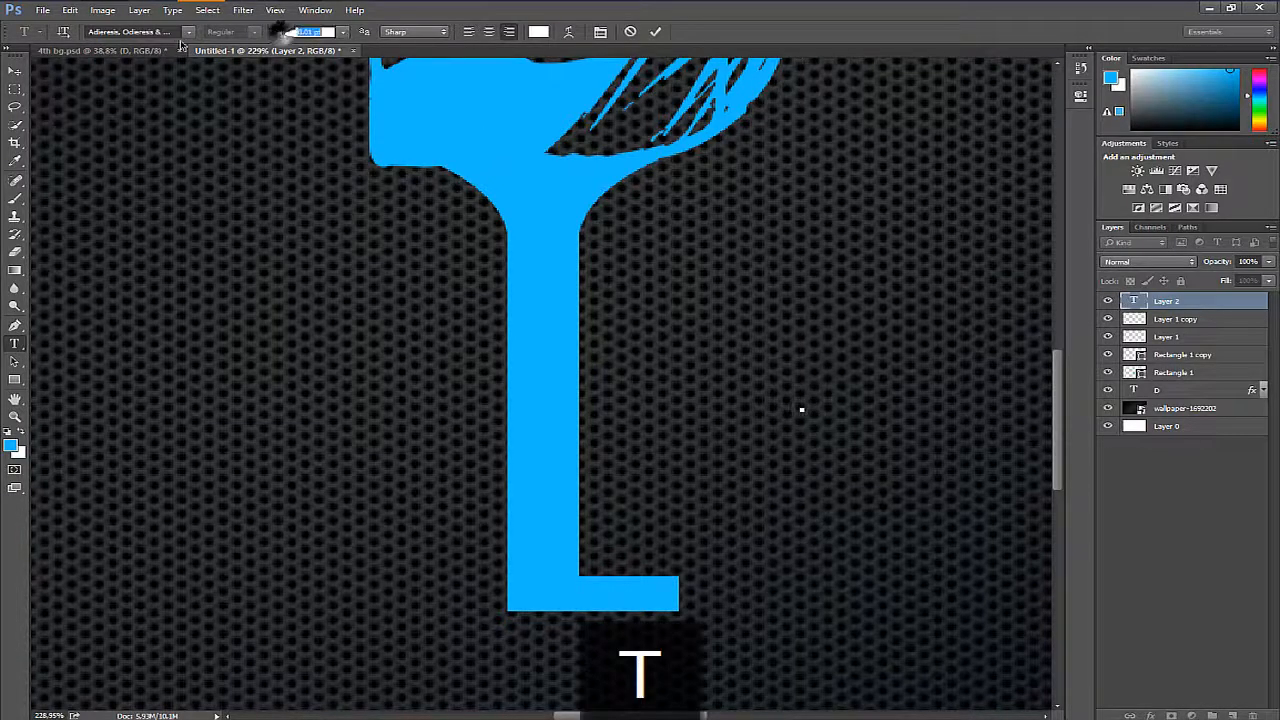
drag(301, 34, 295, 44)
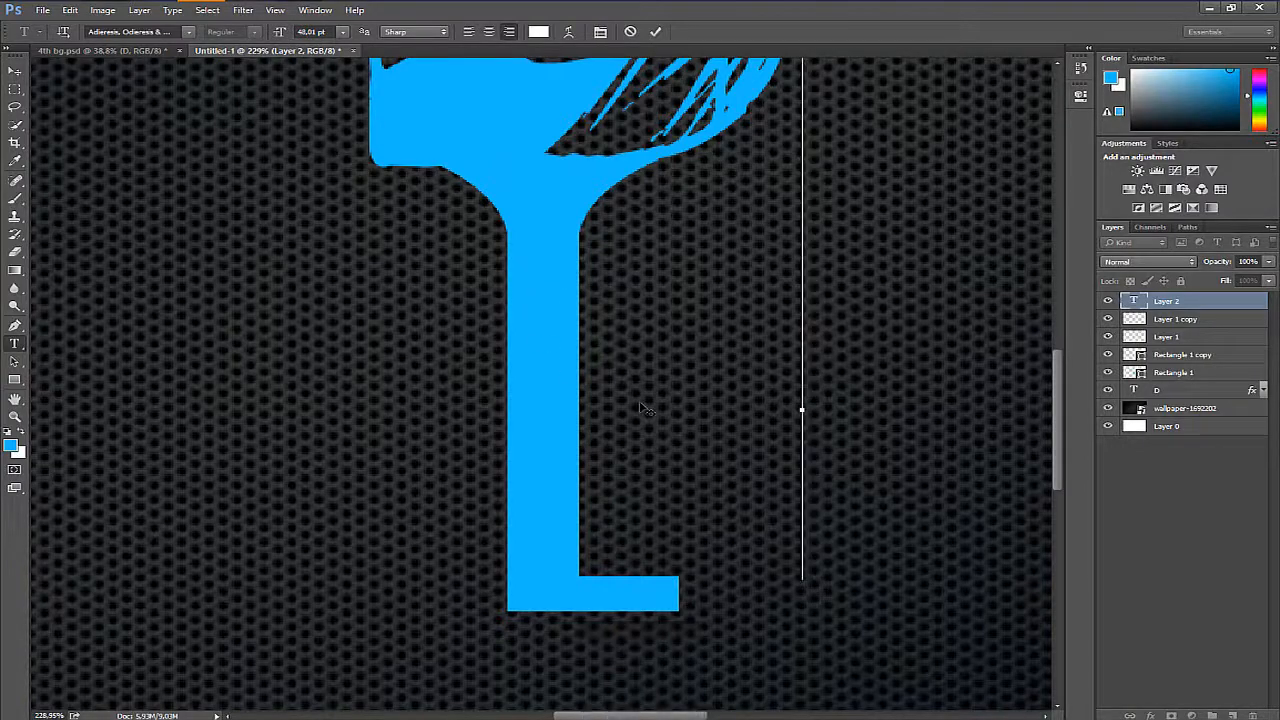
text(DESIG)
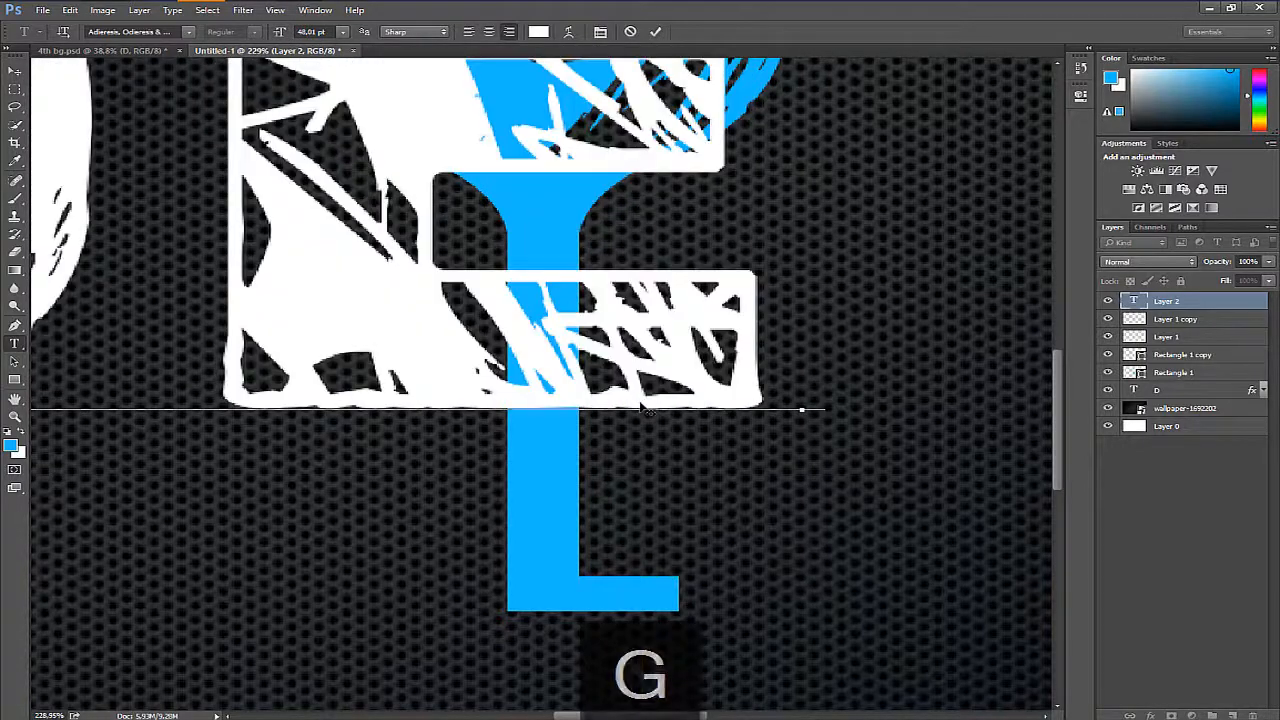
text(N)
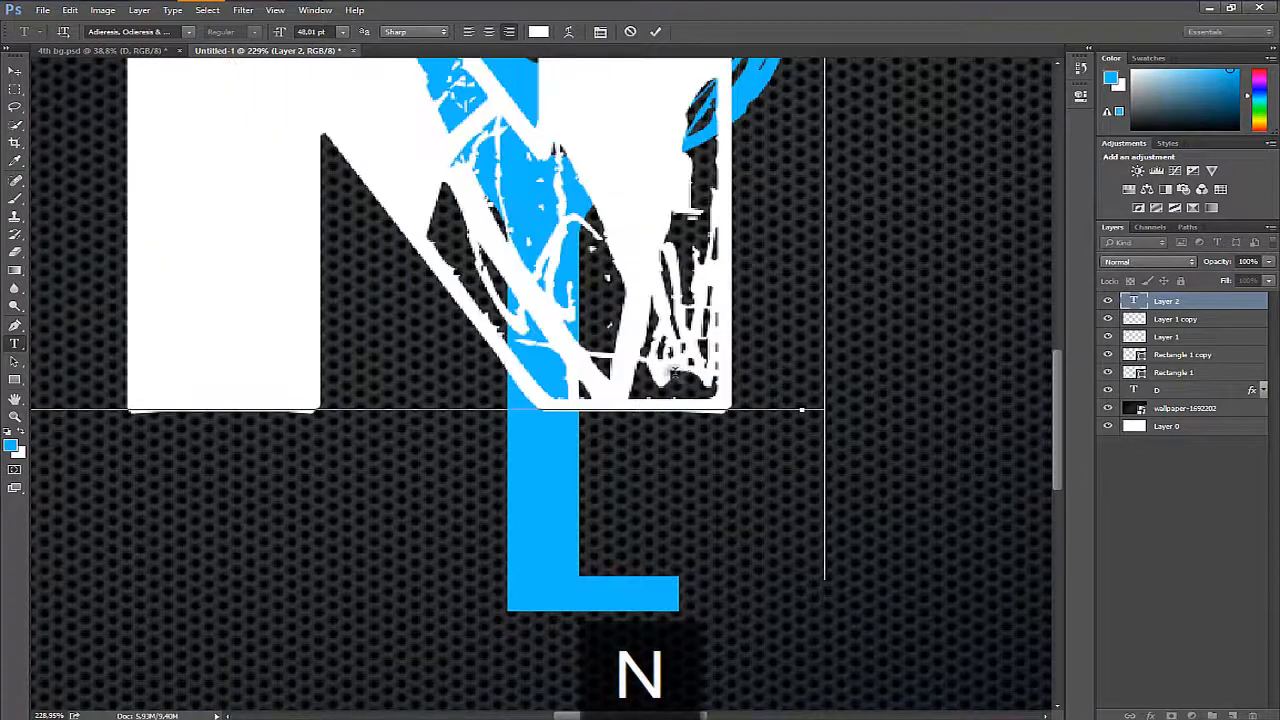
- Change the font of the whole DESIGN text to Consolas Italic, checking the supplied font in the project files folder
key(ctrl+a)
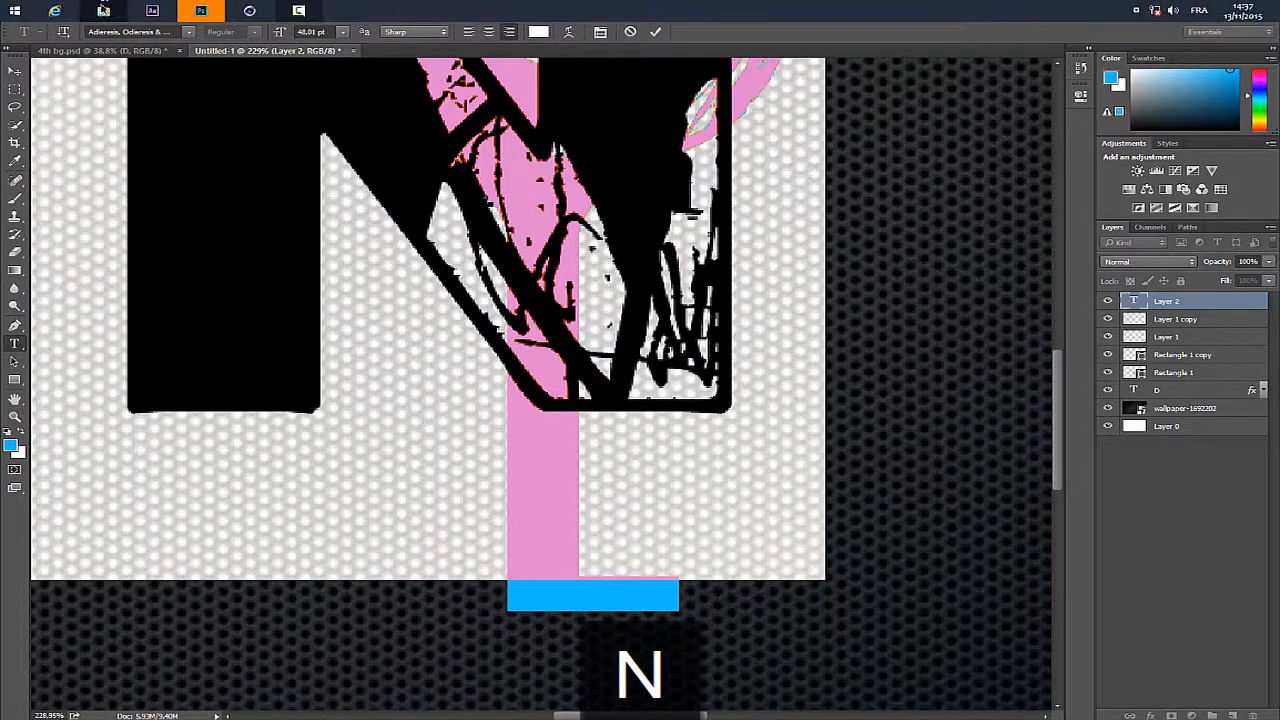
click(104, 10)
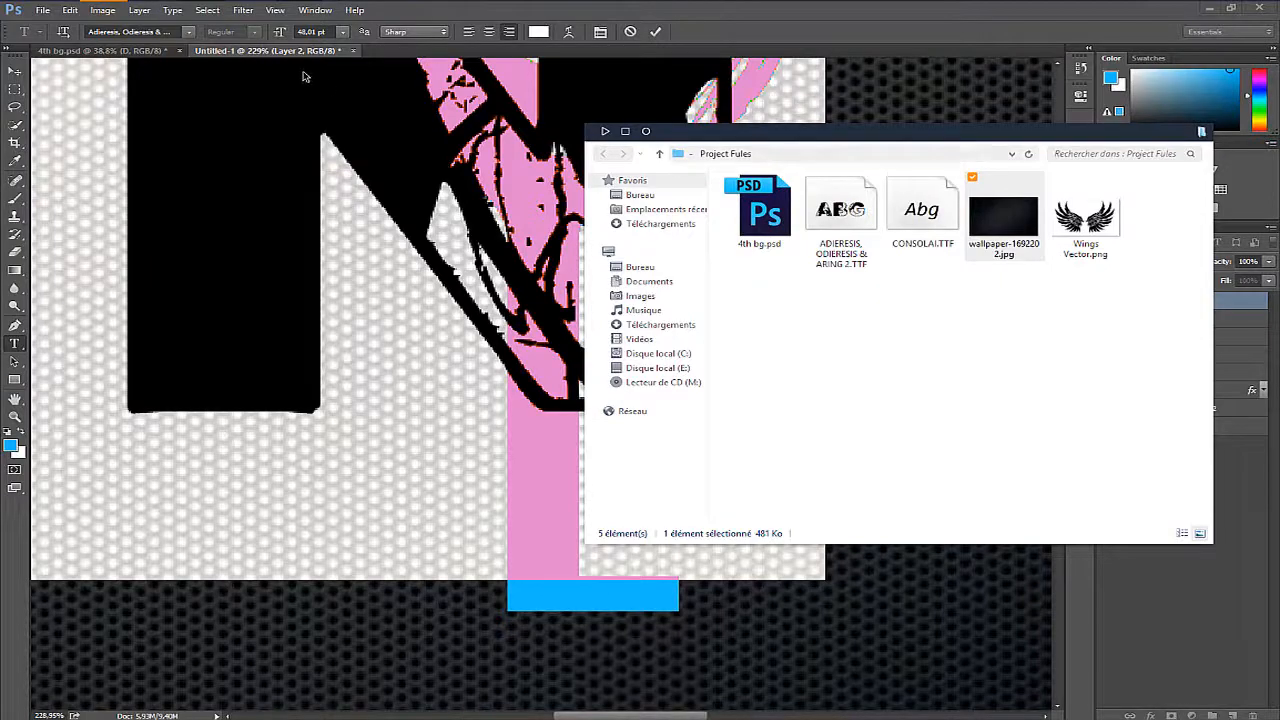
click(1237, 301)
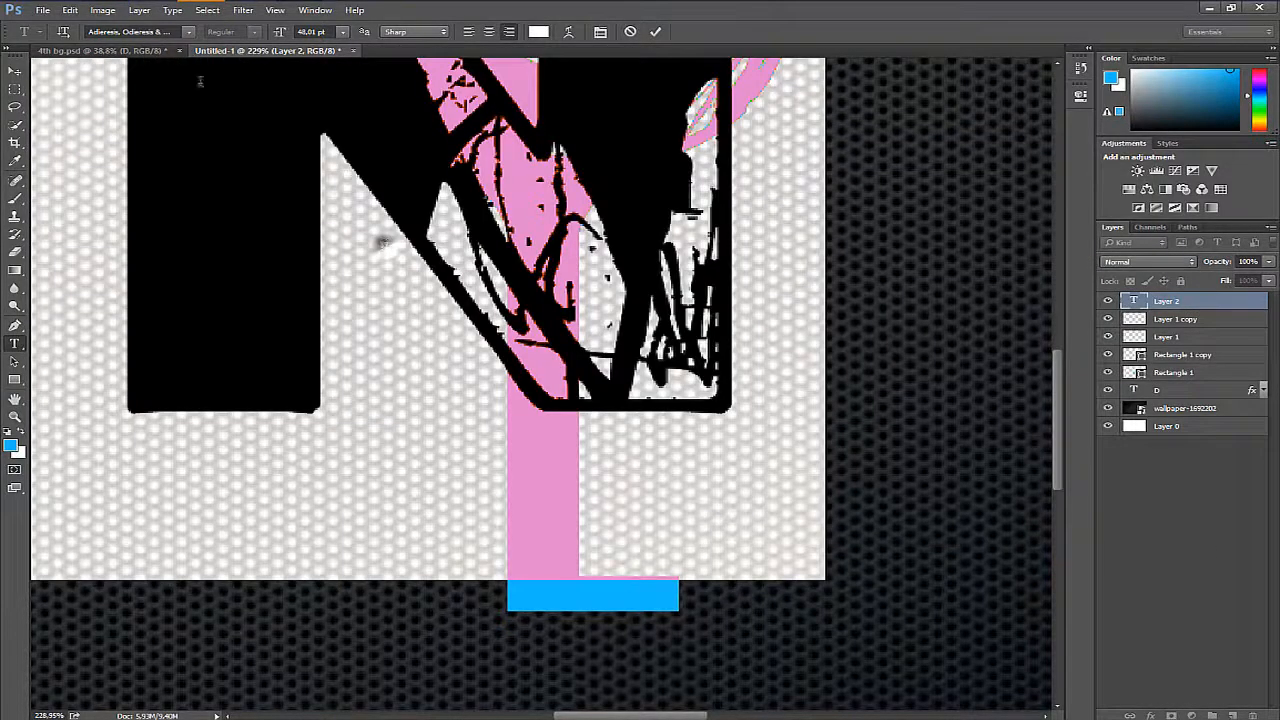
text(con)
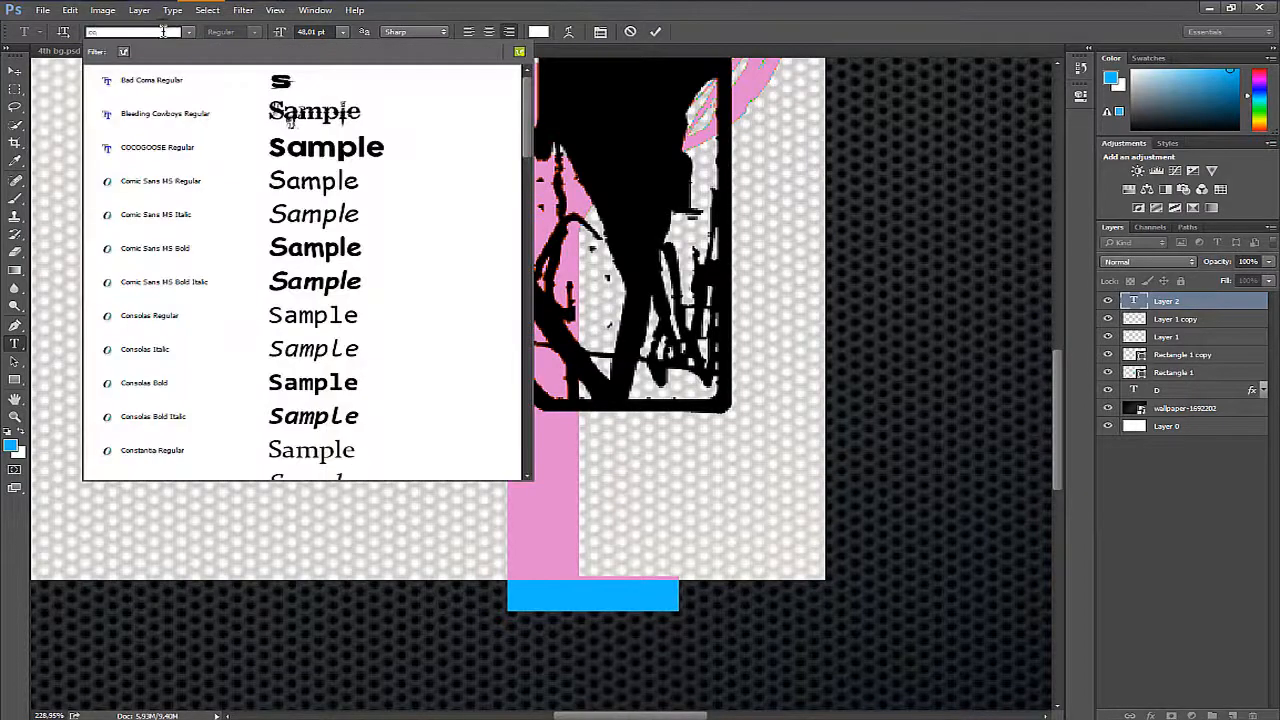
text(s)
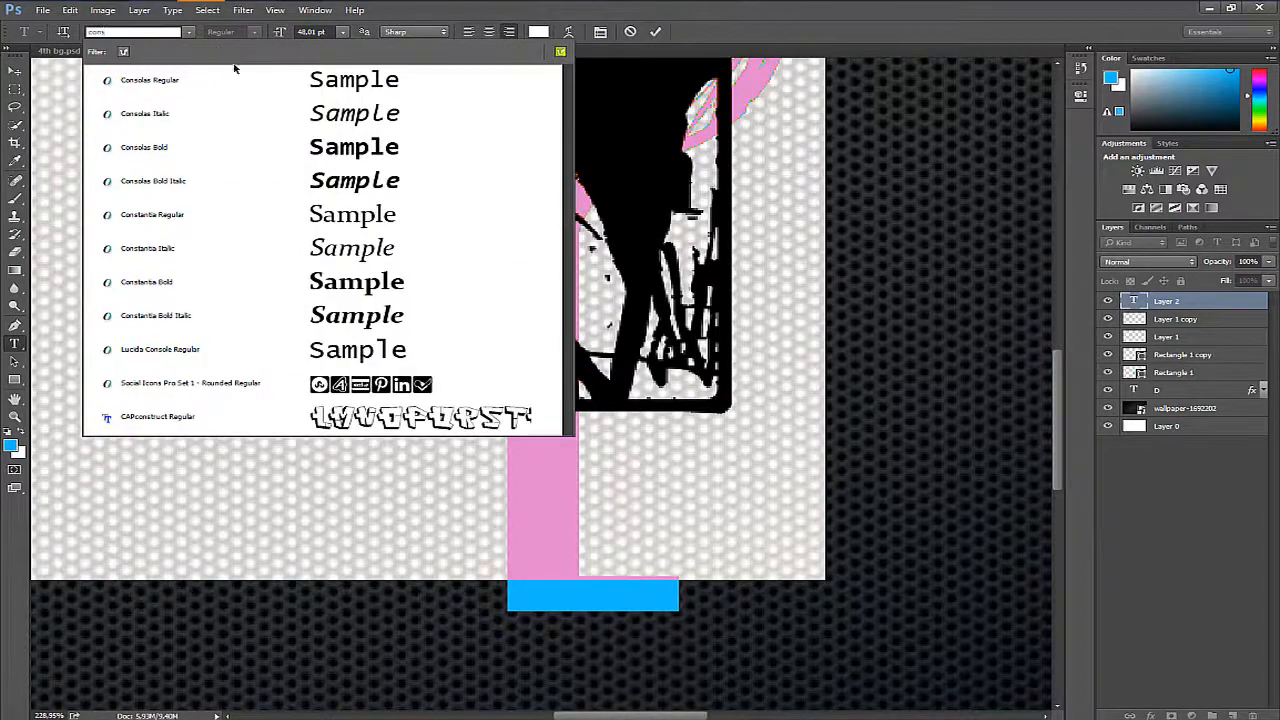
text(o)
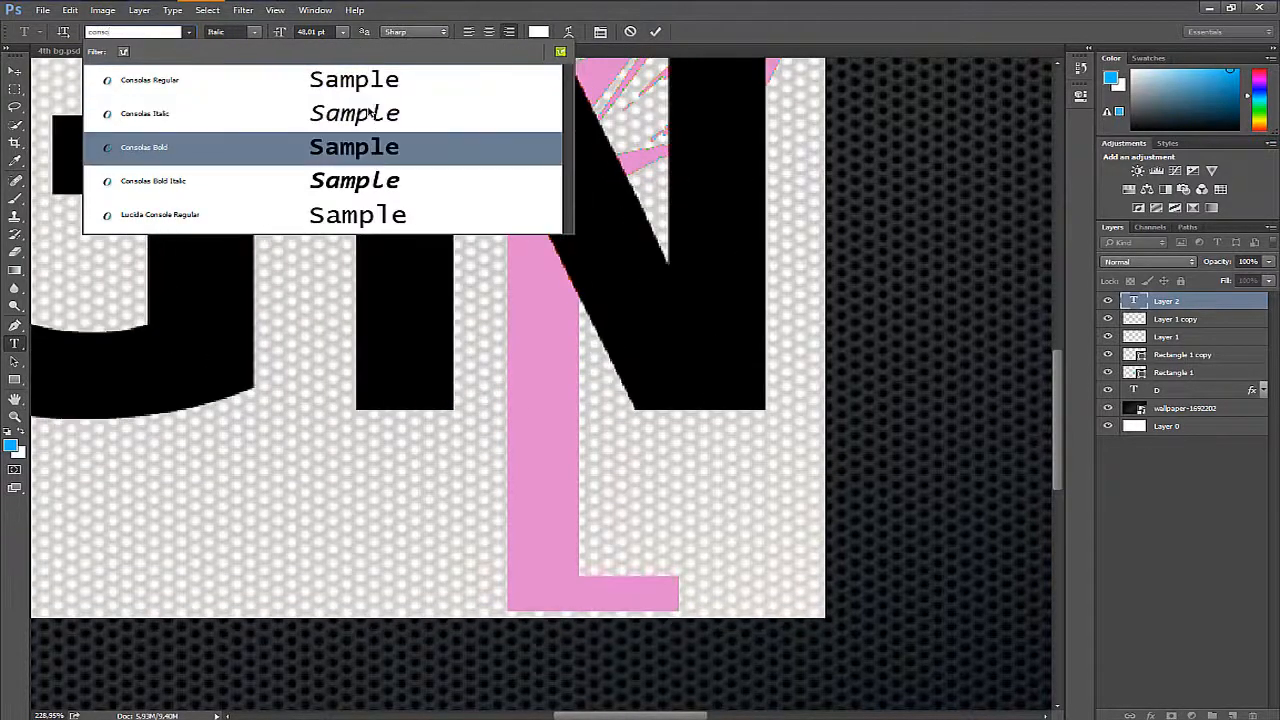
click(368, 113)
click(1224, 301)
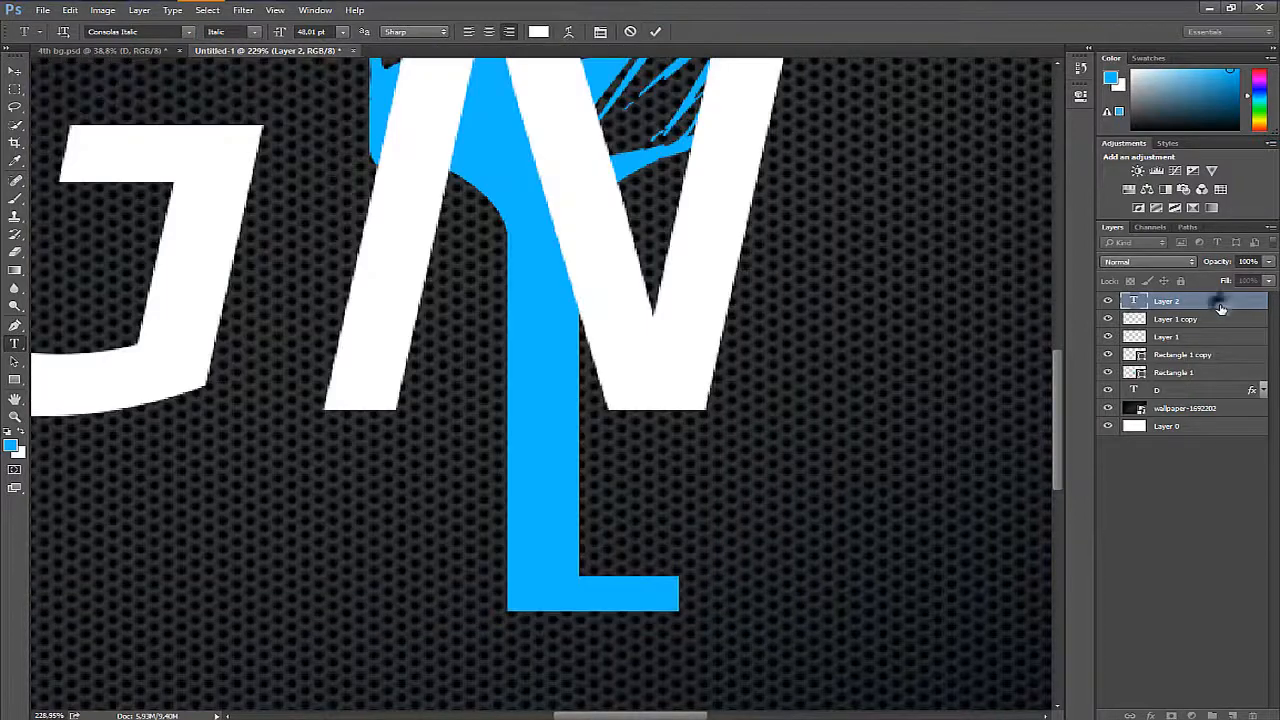
- Scale the oversized DESIGN text down proportionally to 5.33%
key(ctrl+t)
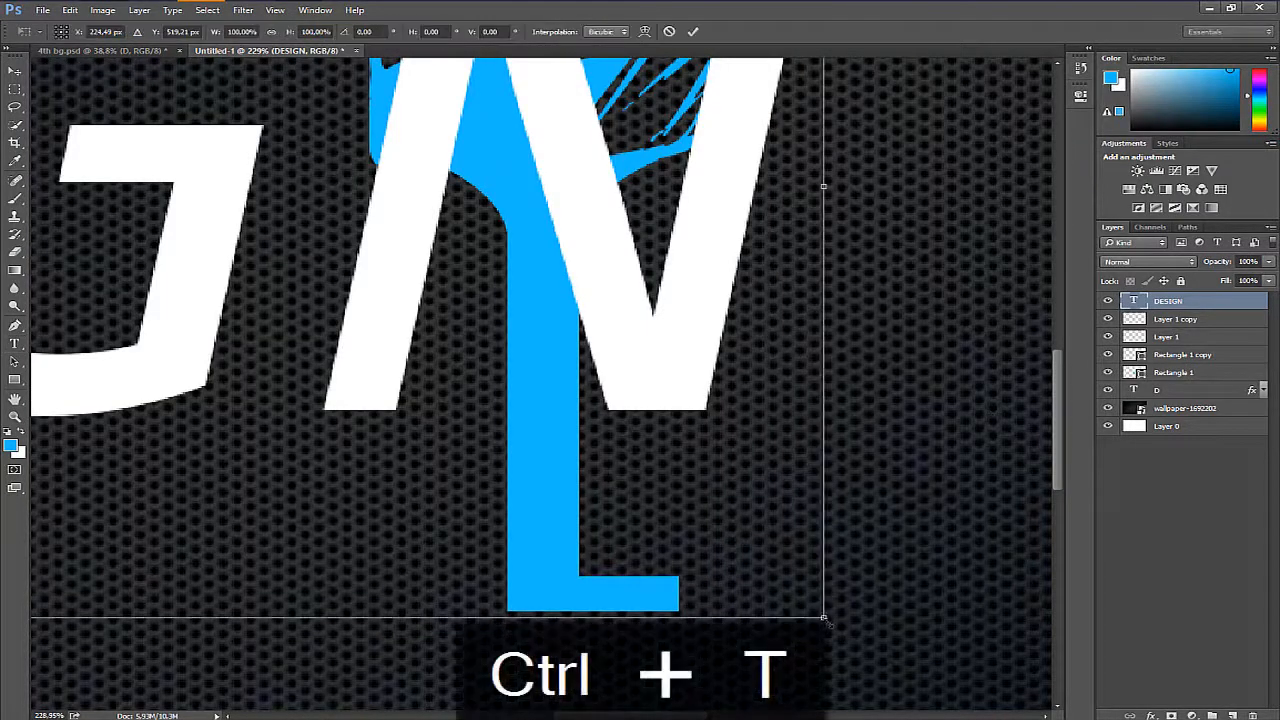
drag(840, 650, 360, 130)
drag(394, 335, 866, 551)
drag(735, 678, 325, 345)
drag(285, 470, 851, 506)
drag(870, 573, 403, 403)
drag(258, 445, 45, 412)
drag(486, 483, 551, 485)
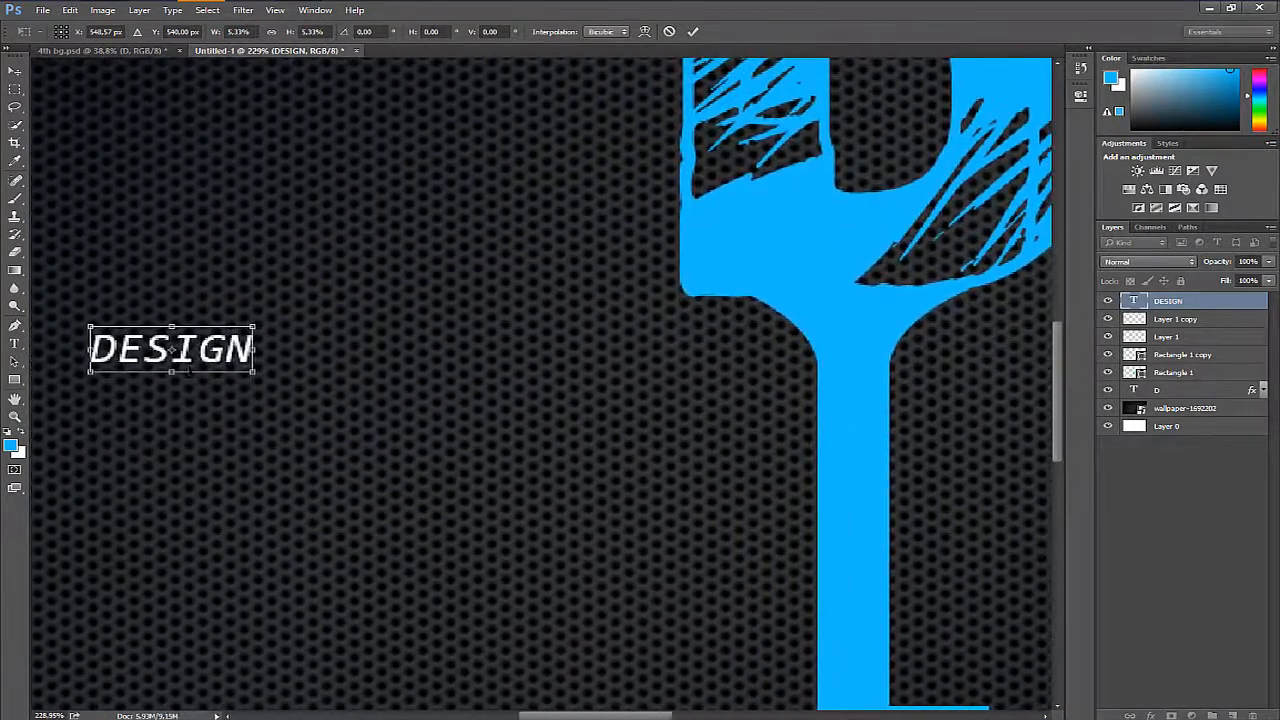
- Rotate the DESIGN text 90° along the stem's right side and stretch it to 9.71% width and 6.76% height
mouse_move(193, 367)
mouse_down()
mouse_move(938, 541)
mouse_move(420, 189)
mouse_move(472, 318)
mouse_up()
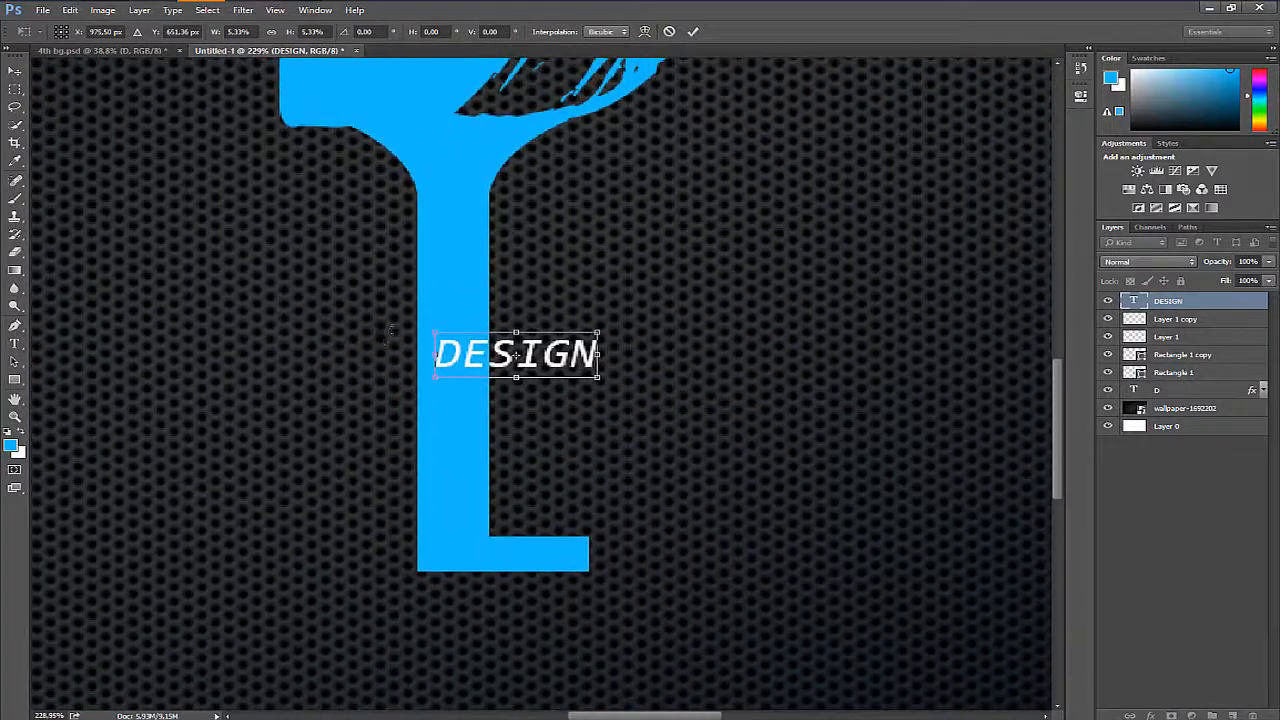
drag(389, 333, 523, 226)
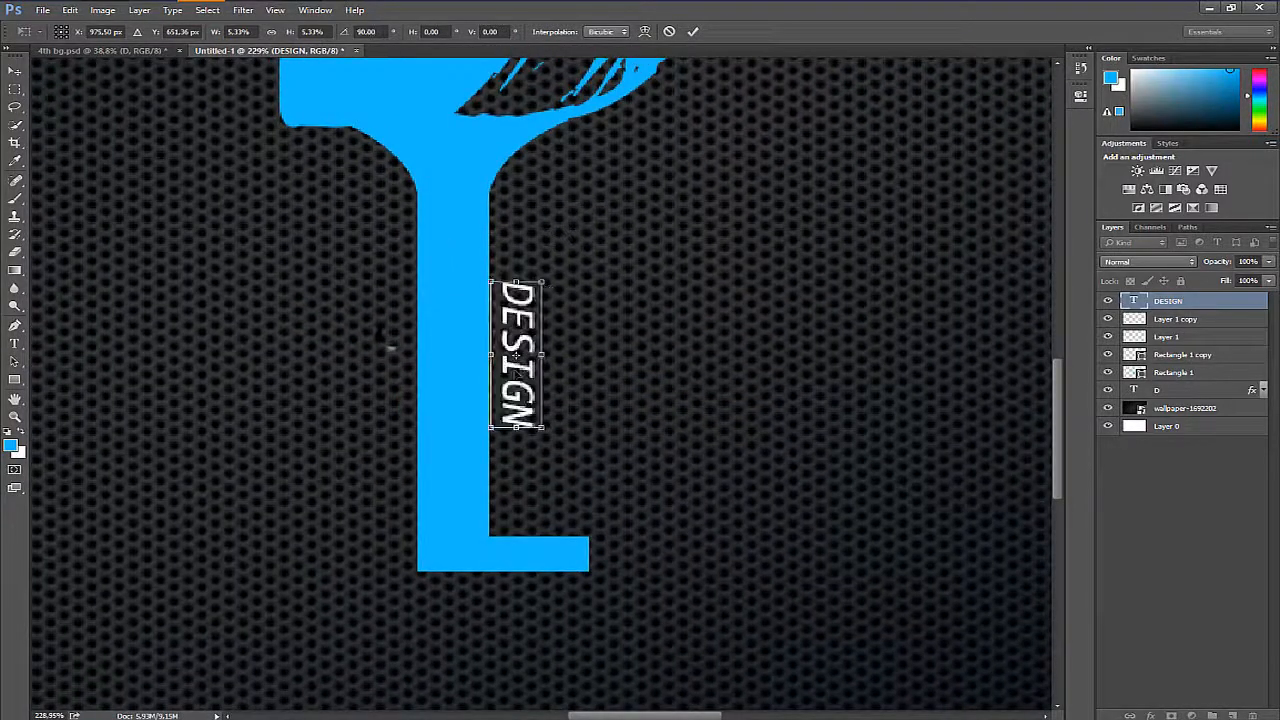
drag(516, 358, 516, 290)
drag(516, 363, 516, 483)
drag(550, 338, 556, 340)
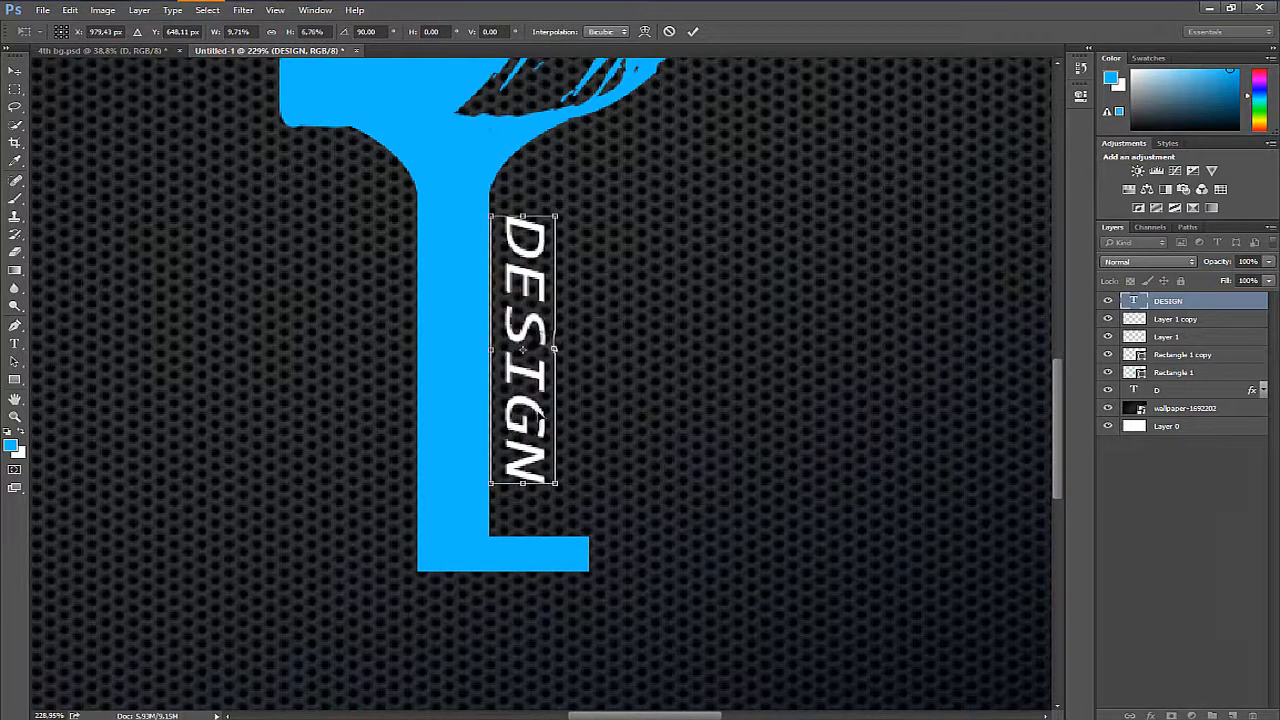
key(Return)
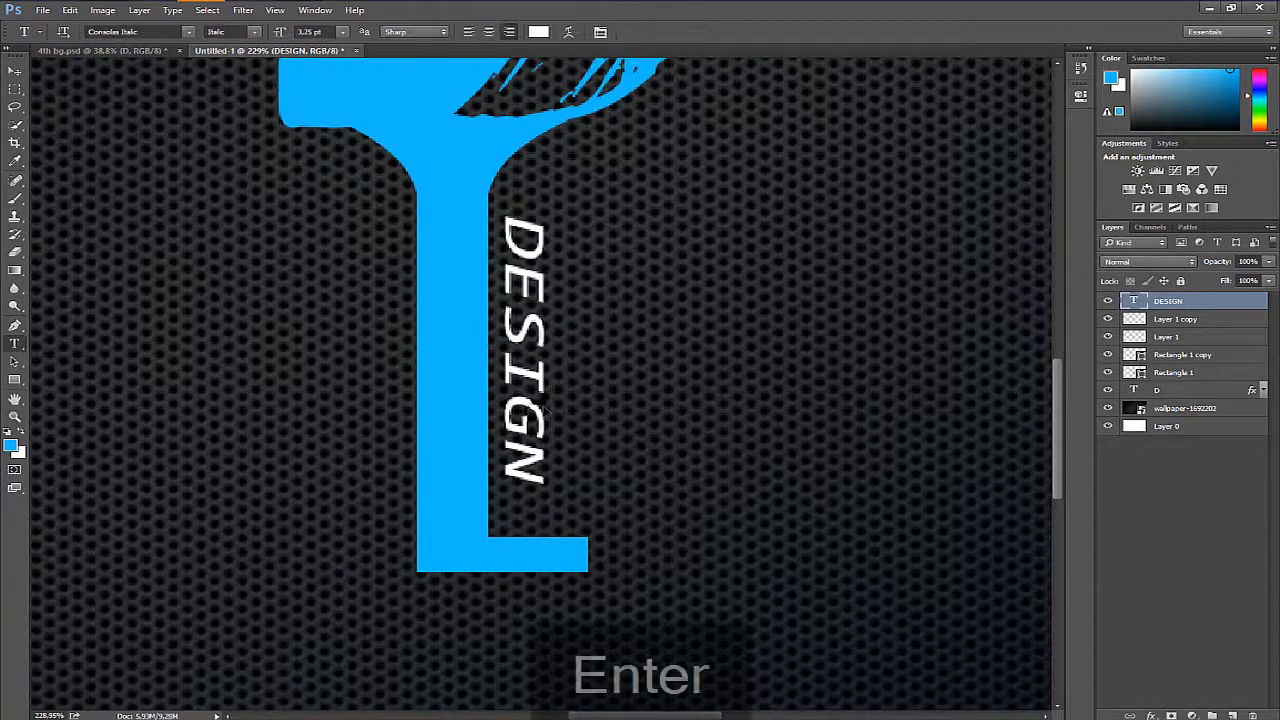
- Give the DESIGN text a Color Overlay in the blue sampled from the stem, 15baff
double_click(1239, 305)
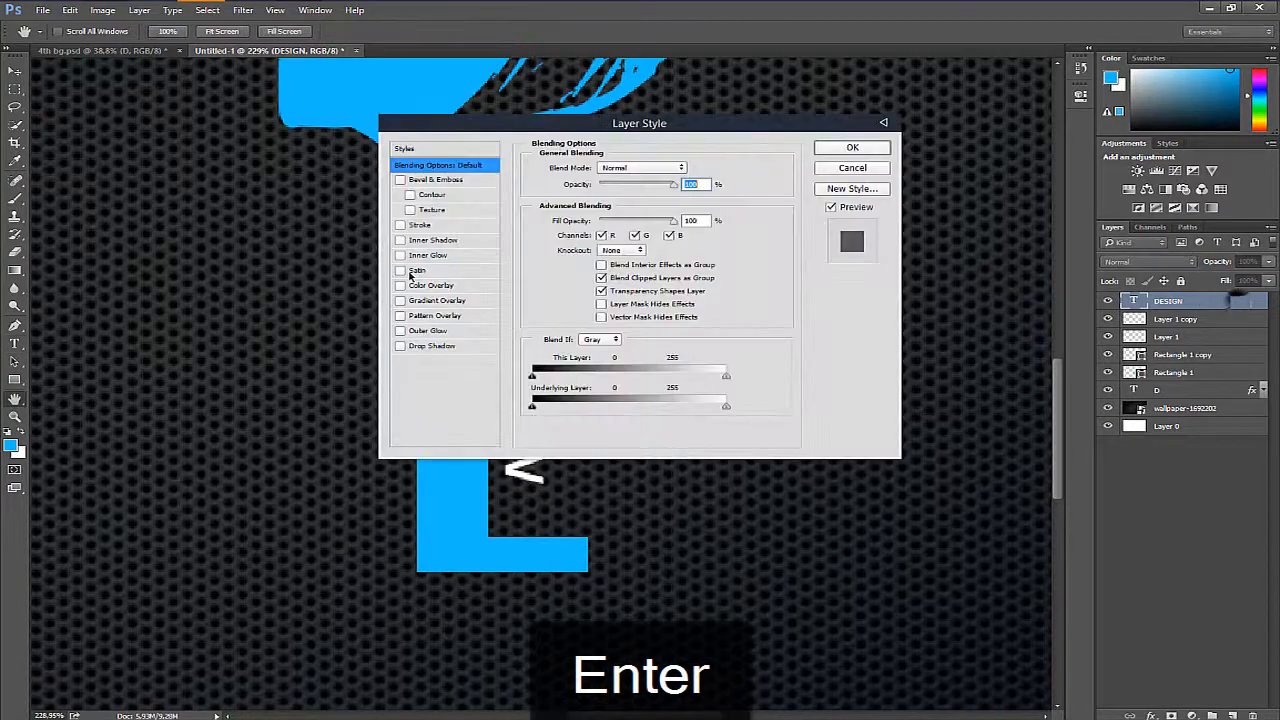
click(434, 285)
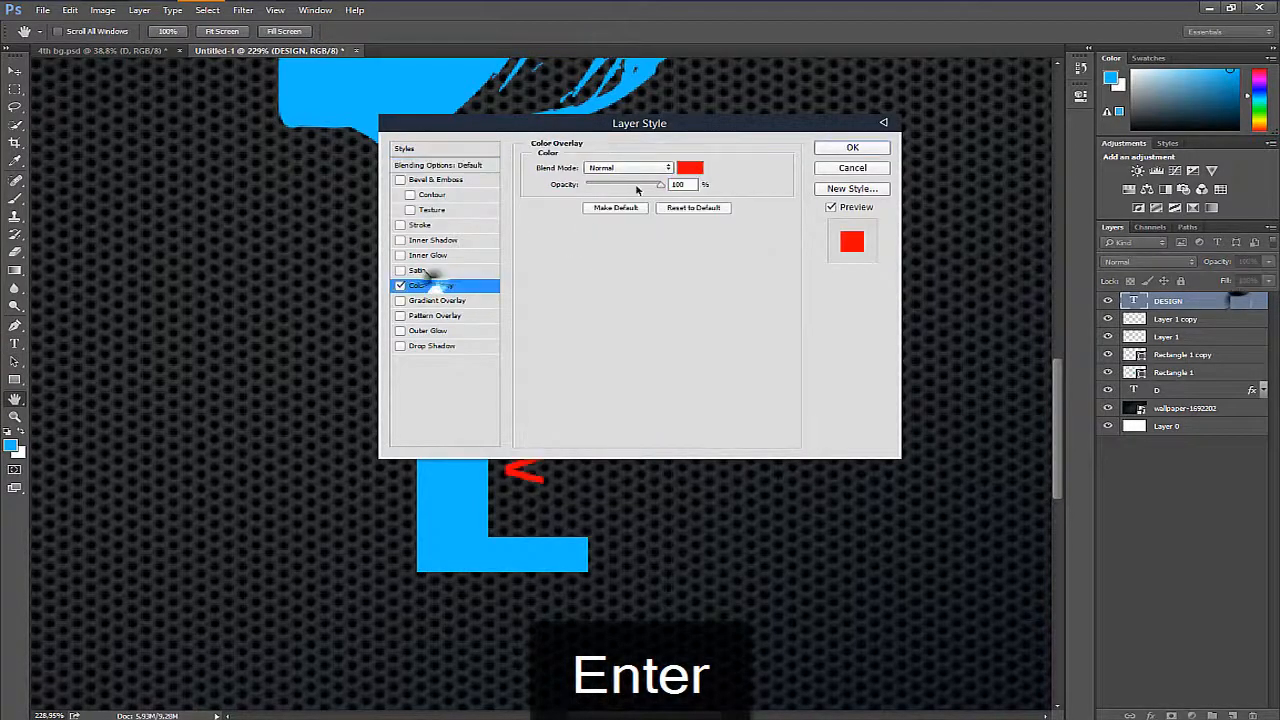
click(689, 168)
click(468, 502)
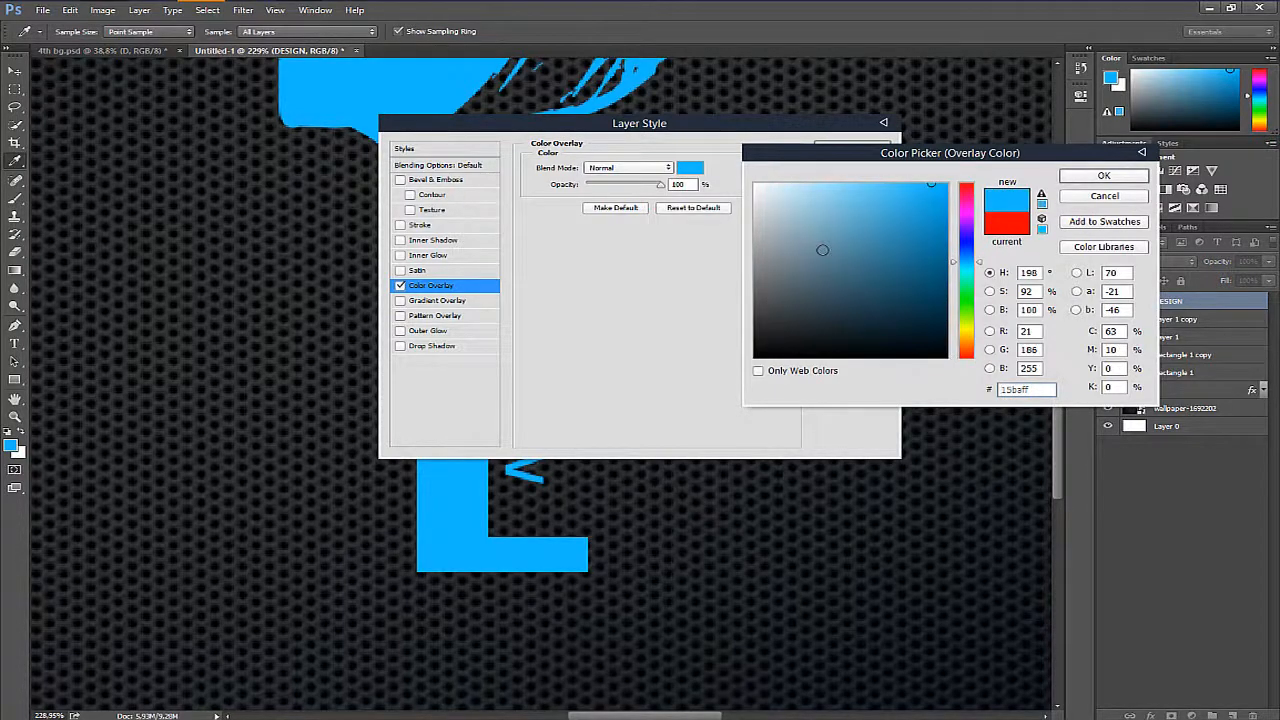
click(1122, 177)
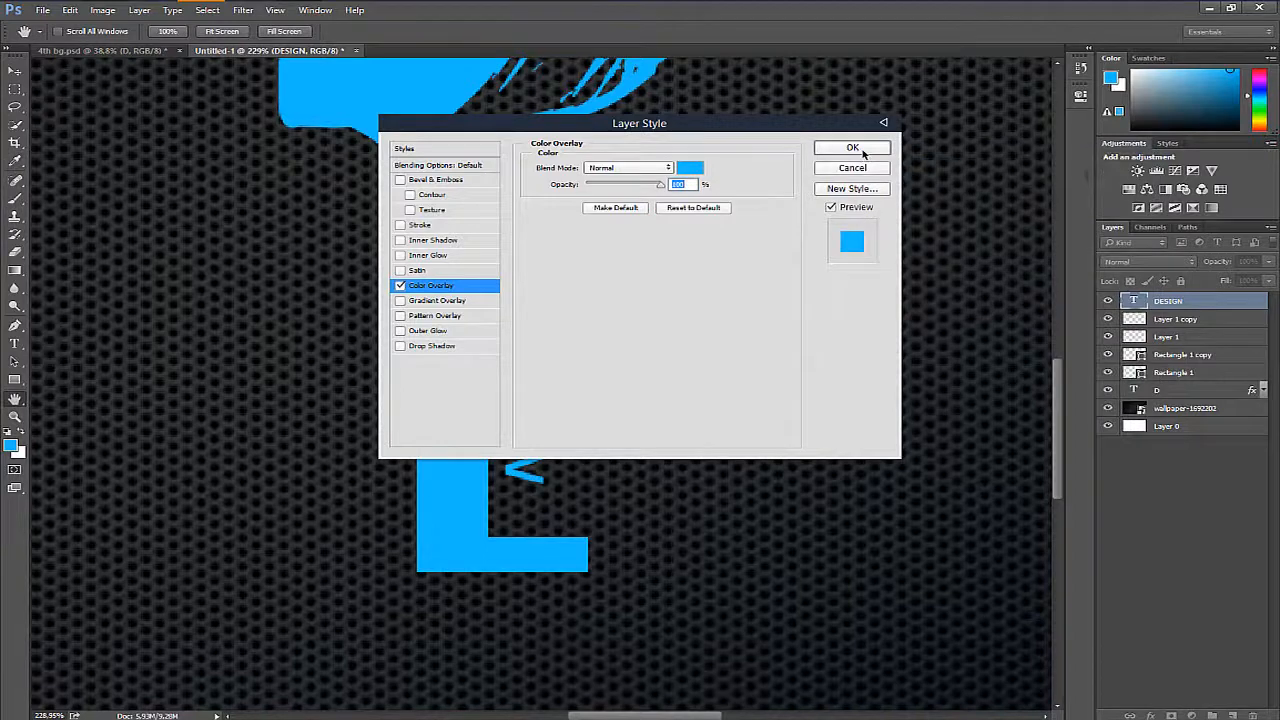
click(852, 148)
drag(786, 263, 796, 392)
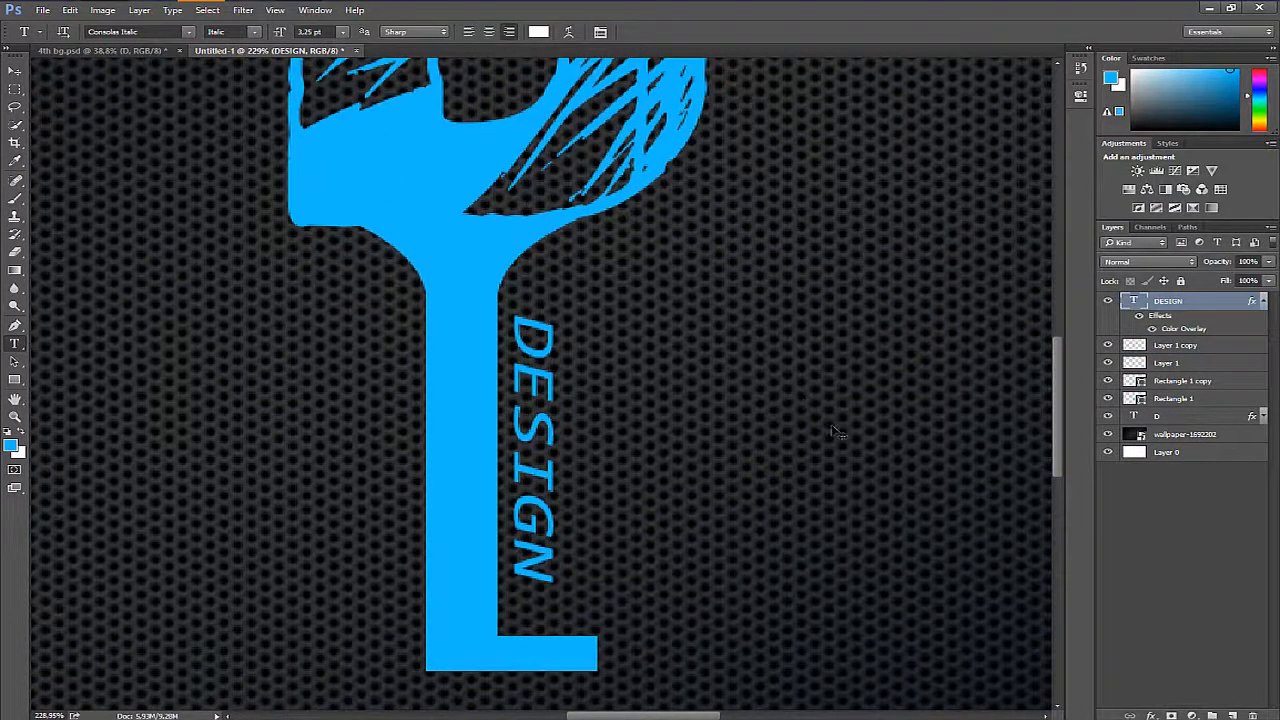
- Duplicate the DESIGN text and rotate the copy by -90° so it reads horizontally
key(ctrl+j)
key(ctrl+t)
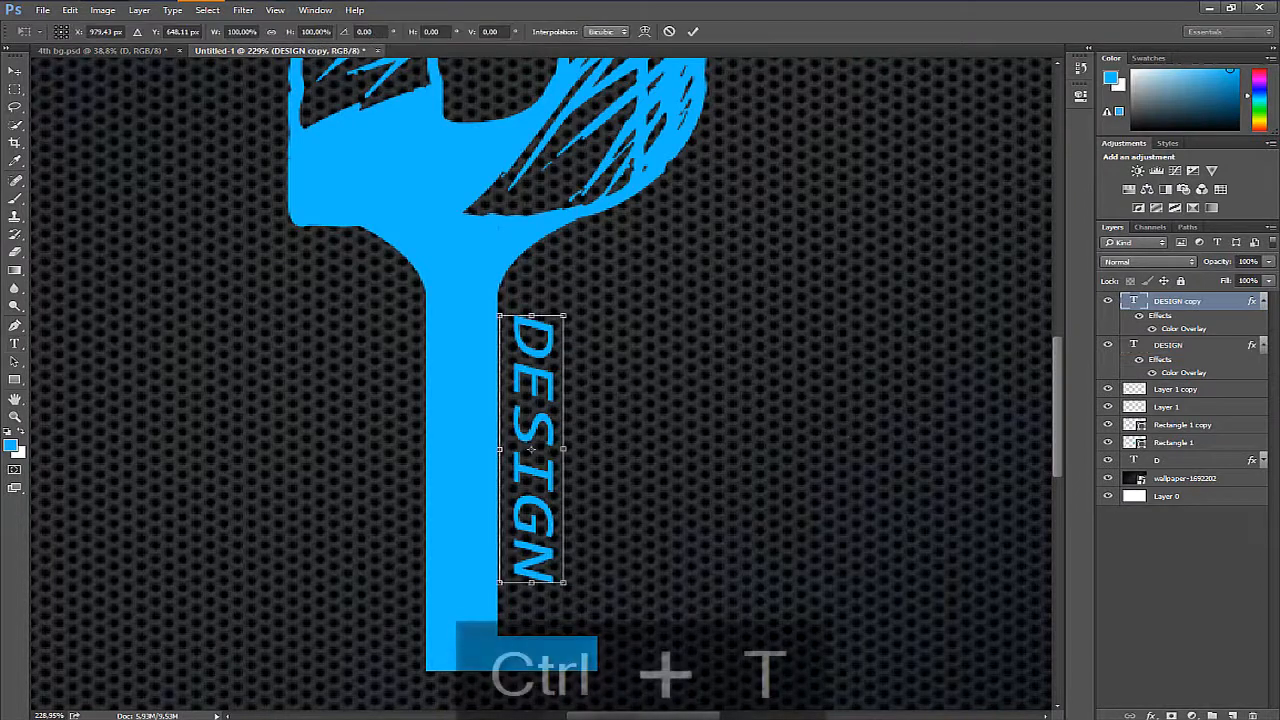
drag(836, 432, 800, 78)
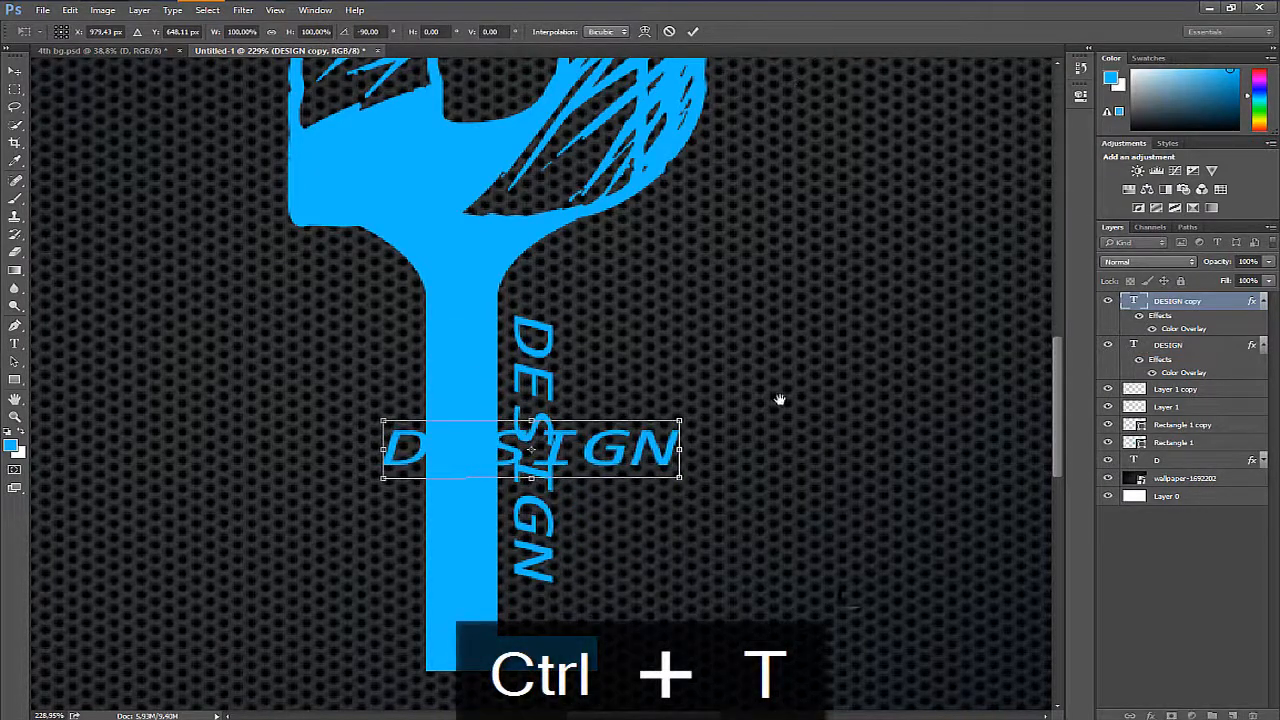
- Move the horizontal DESIGN copy directly beneath the foot and shorten it to 57.57% to match the foot's width
drag(780, 400, 778, 260)
drag(617, 313, 597, 542)
drag(410, 544, 421, 543)
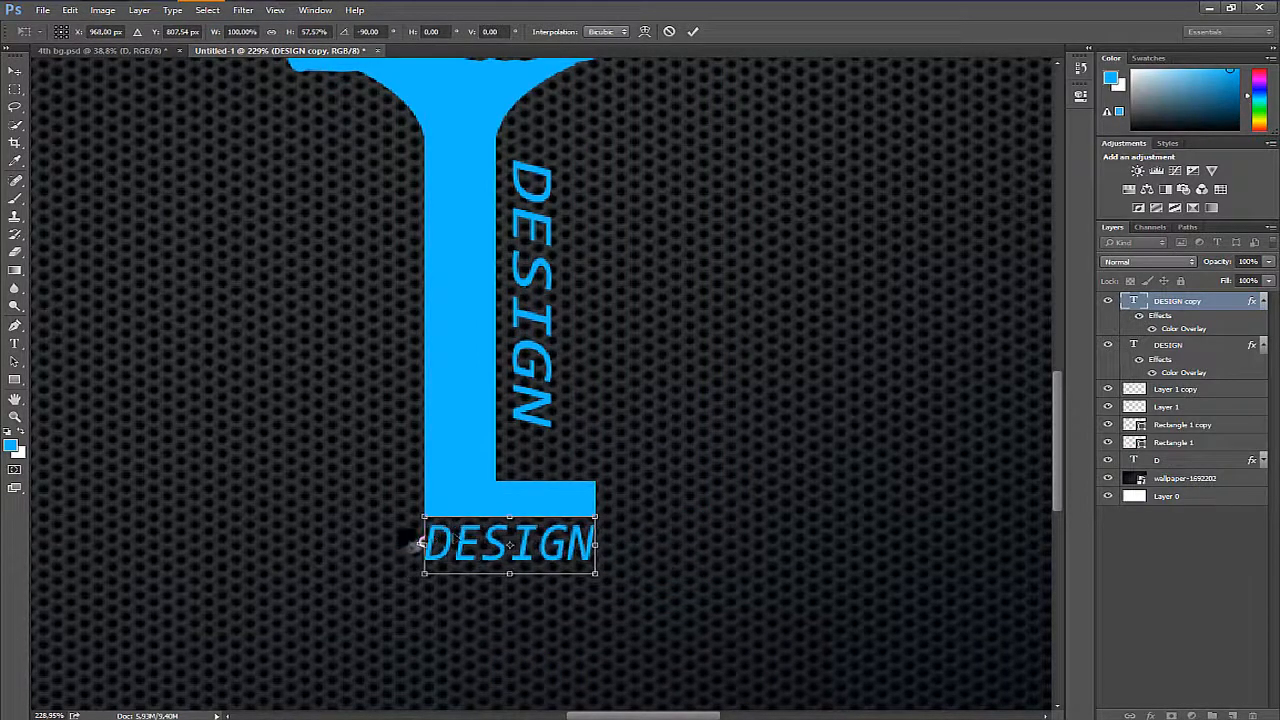
key(Return)
- Replace the copied text with "FANS" and widen it to 150% so it spans the foot
double_click(1134, 301)
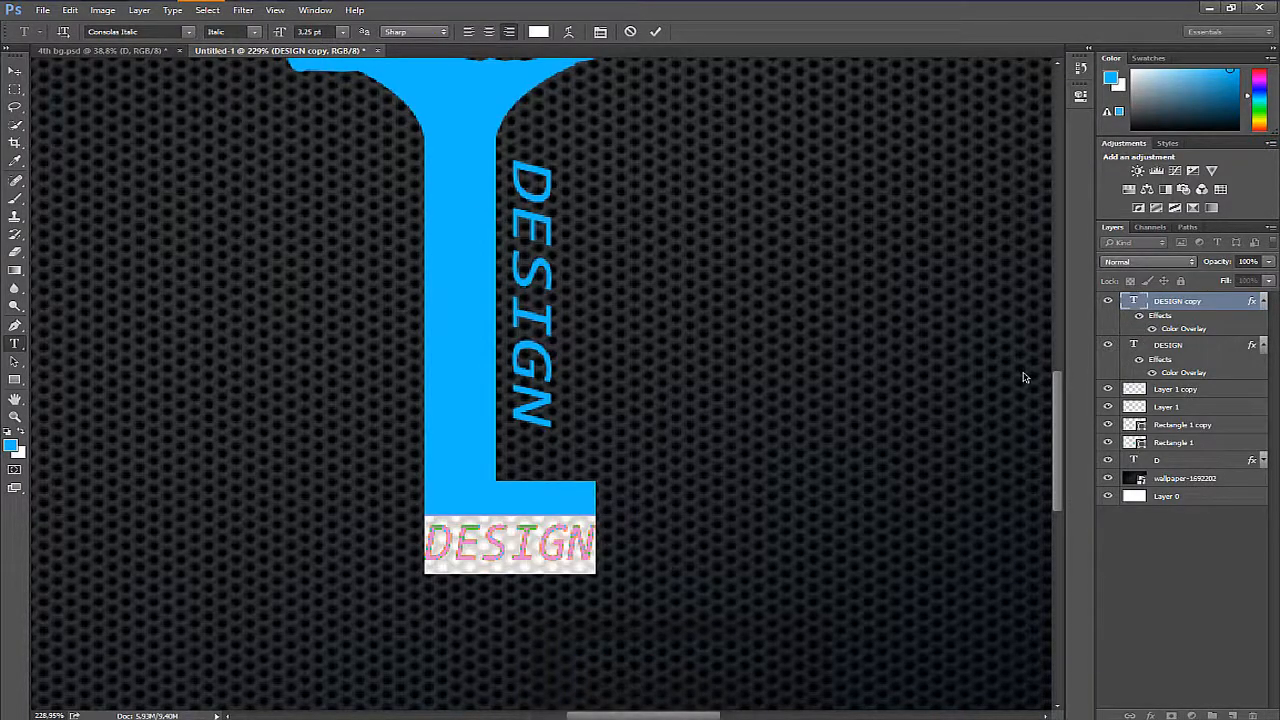
text(FANS)
key(Return)
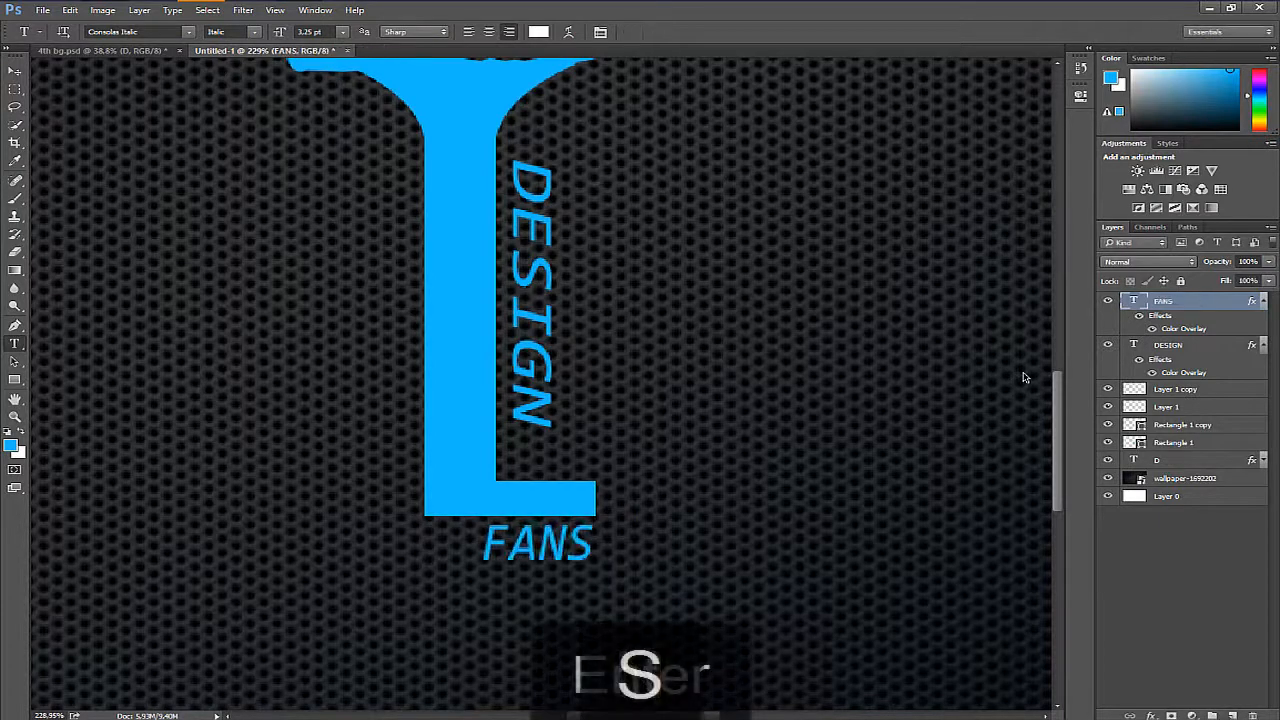
key(ctrl+t)
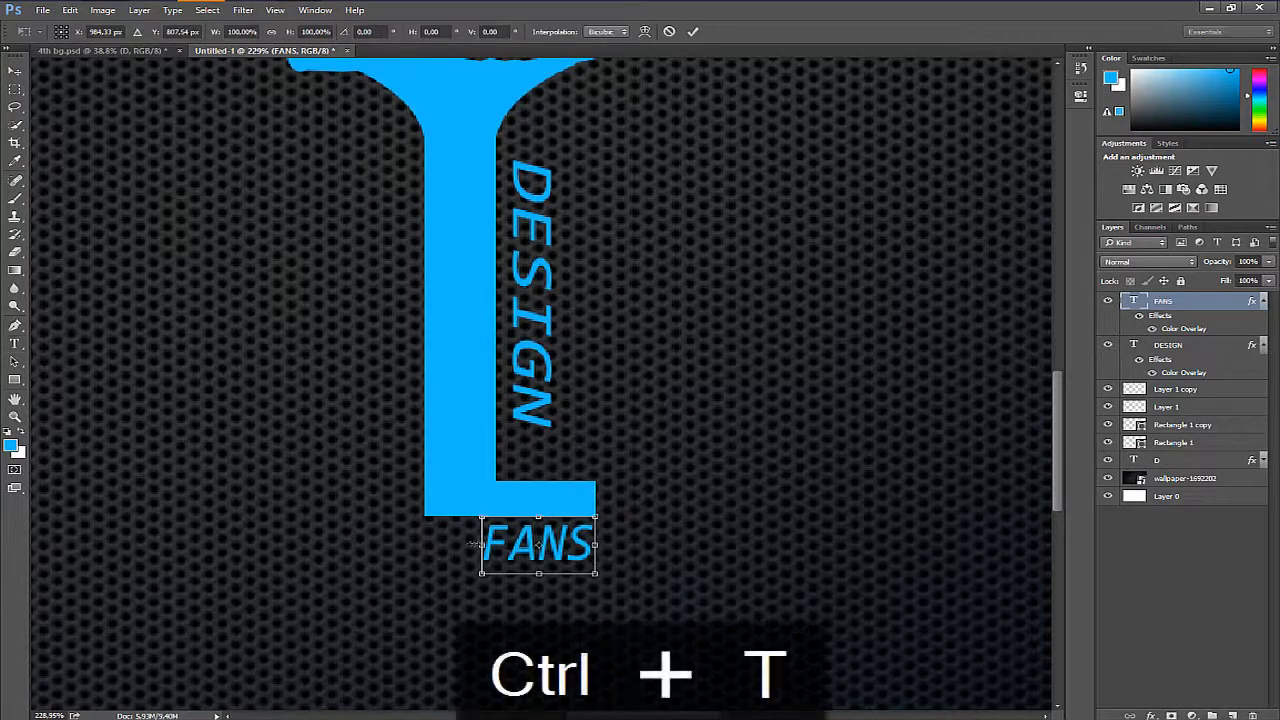
drag(474, 545, 424, 545)
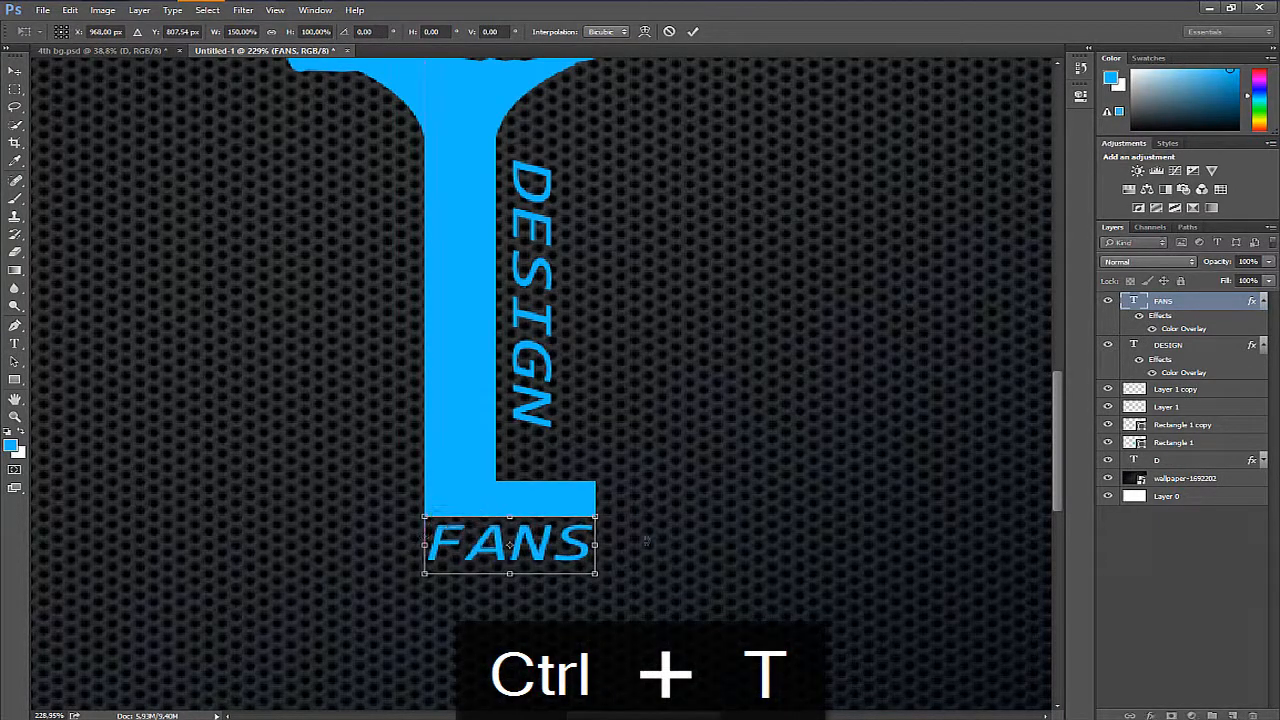
key(Return)
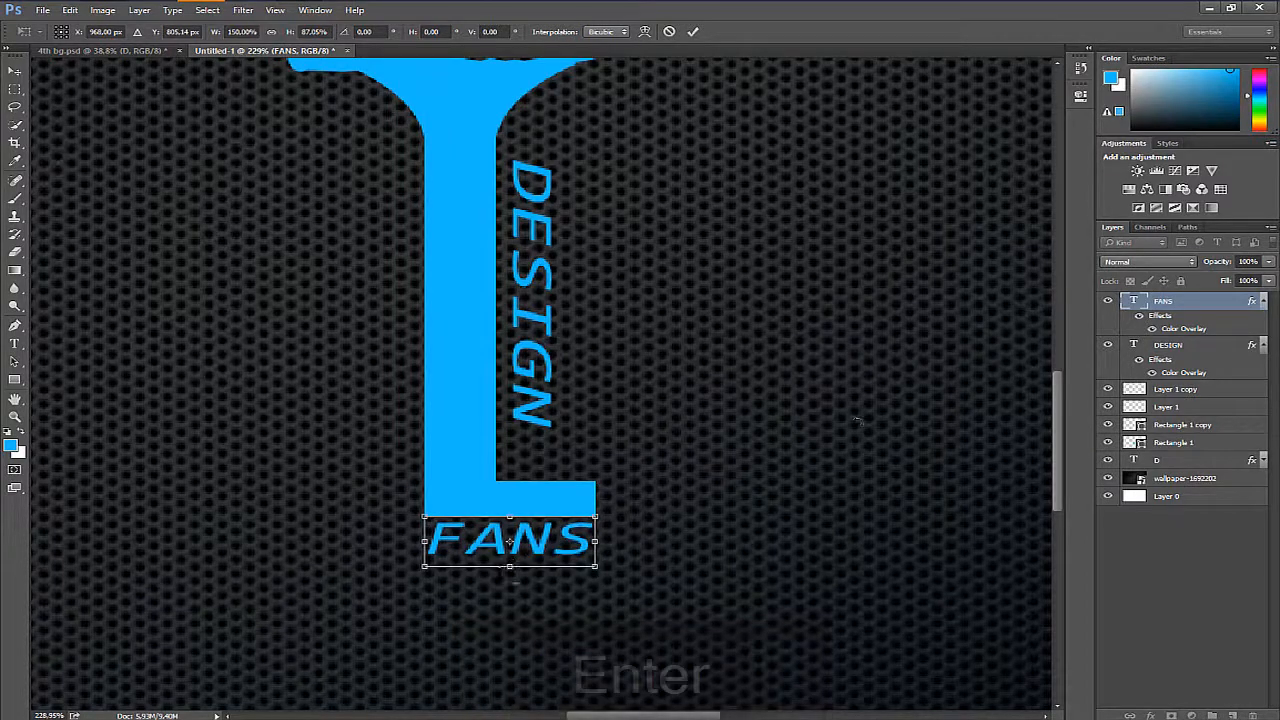
- Change the FANS text's Color Overlay to near-white, fefefe
double_click(1209, 307)
click(463, 287)
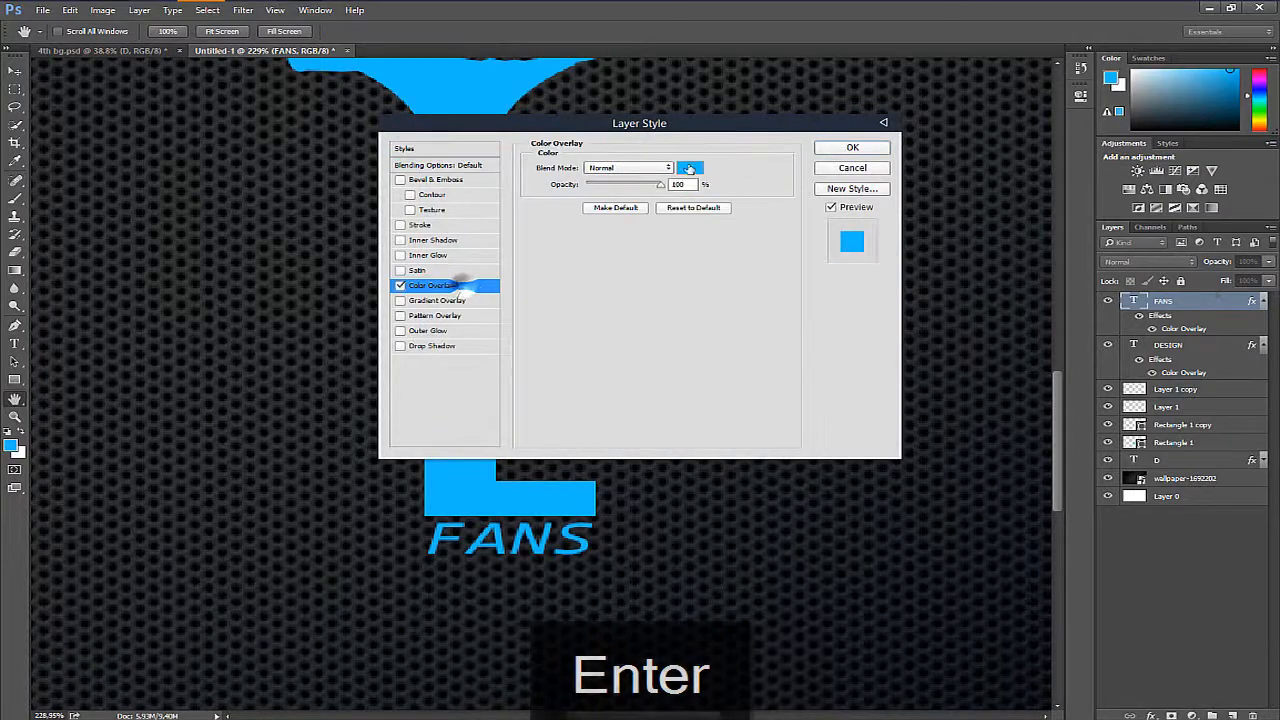
click(690, 167)
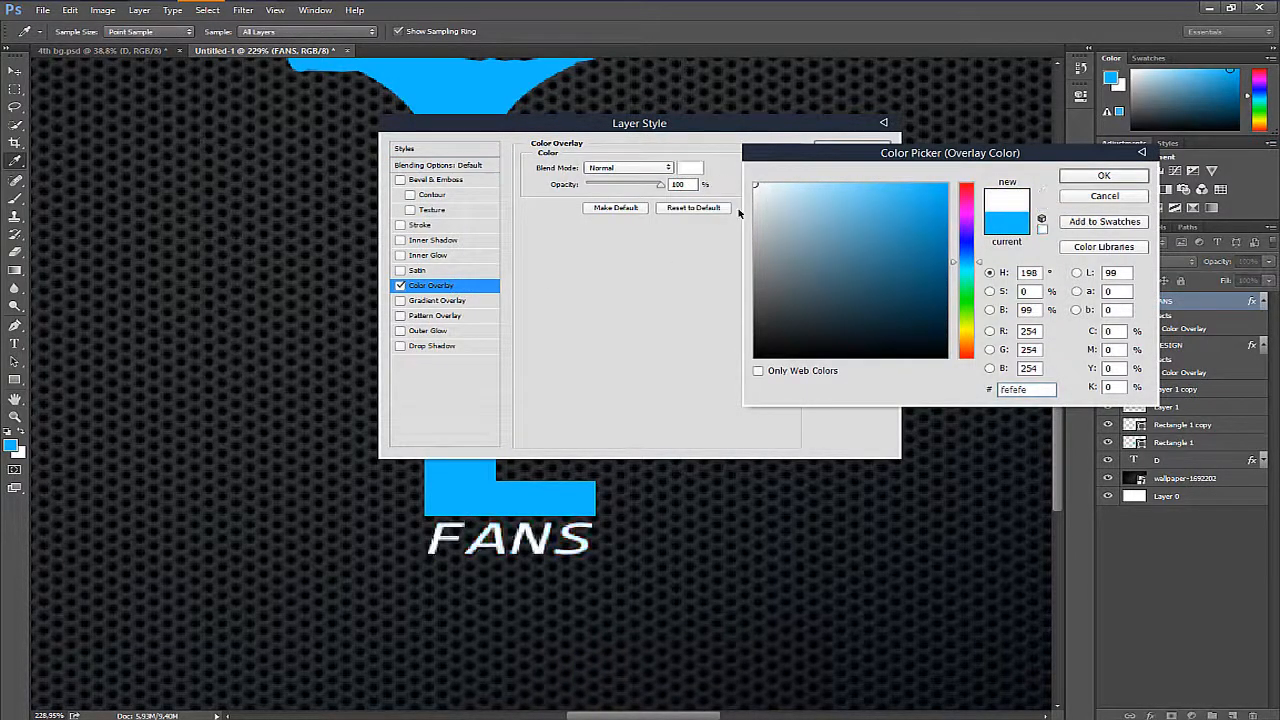
key(Return)
click(849, 150)
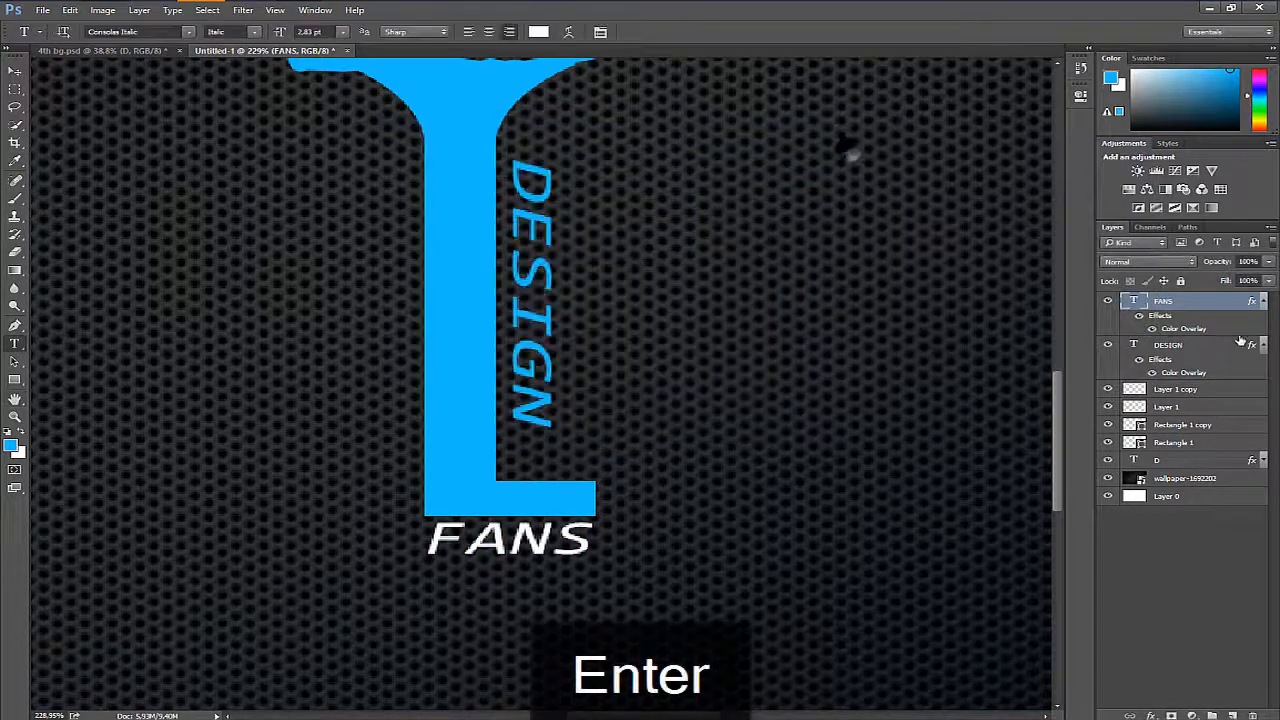
- Change the DESIGN text's Color Overlay to white, ffffff, and collapse the effects lists of both text layers
double_click(1228, 354)
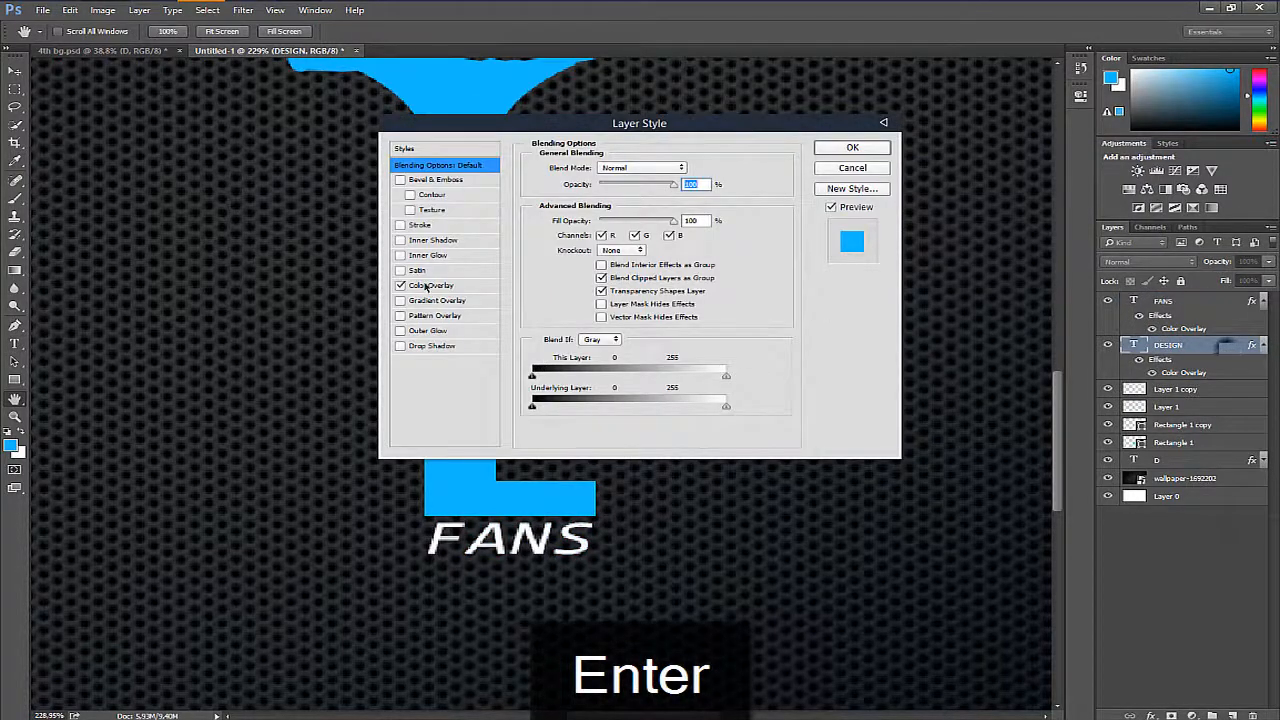
click(430, 285)
click(690, 167)
click(756, 186)
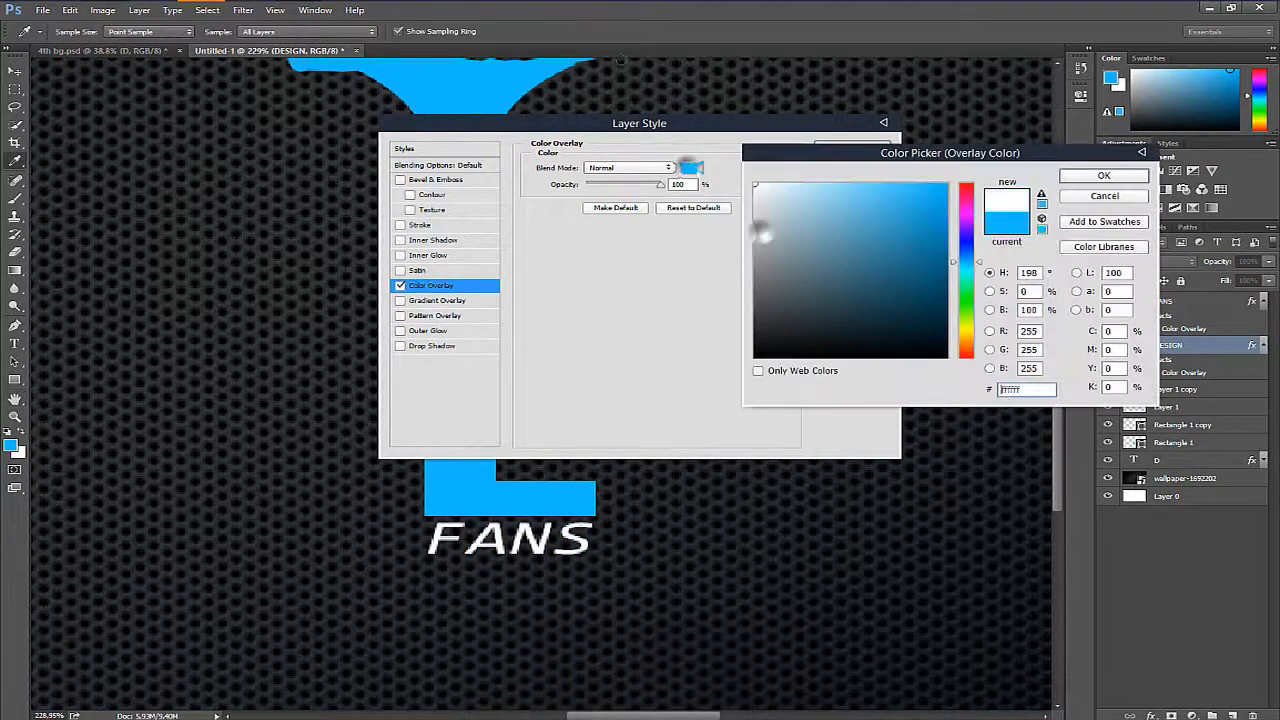
key(Return)
key(Return)
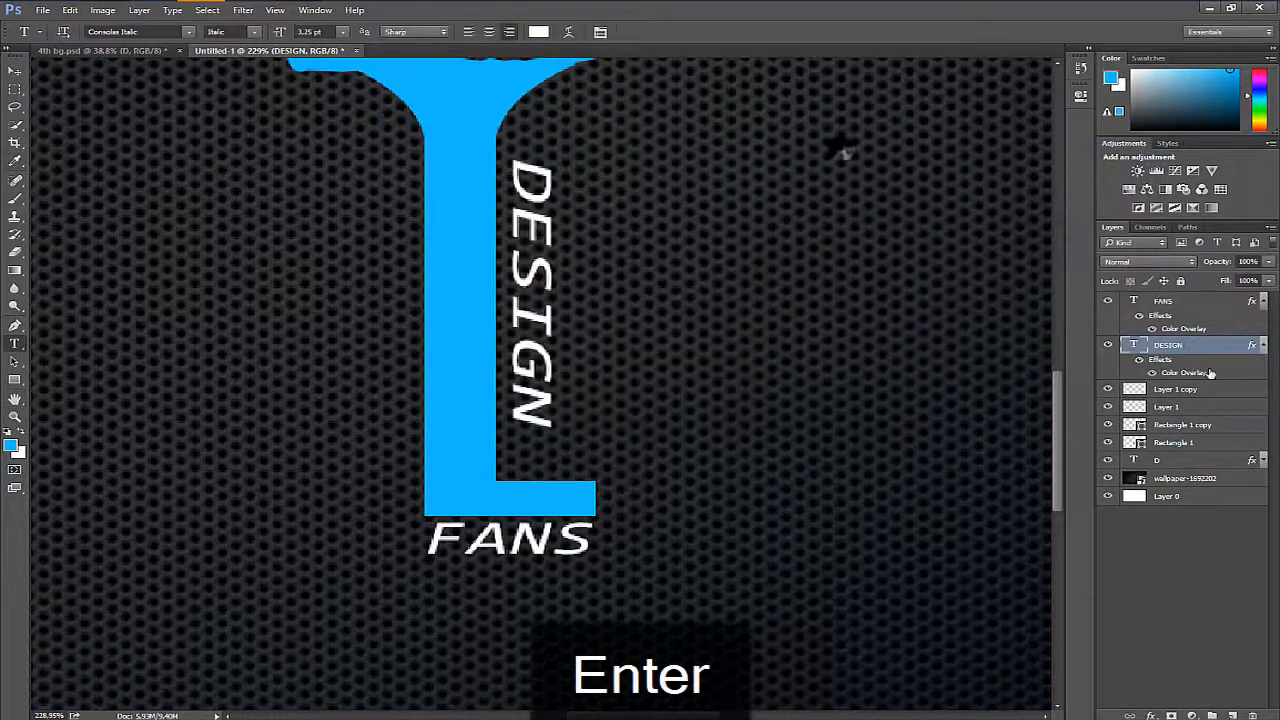
click(1262, 346)
click(1262, 301)
- Place Wings Vector.png from the Project Fules folder into the document and move its layer above FANS
key(z)
drag(600, 200, 535, 390)
drag(764, 392, 743, 388)
drag(577, 435, 531, 548)
click(103, 6)
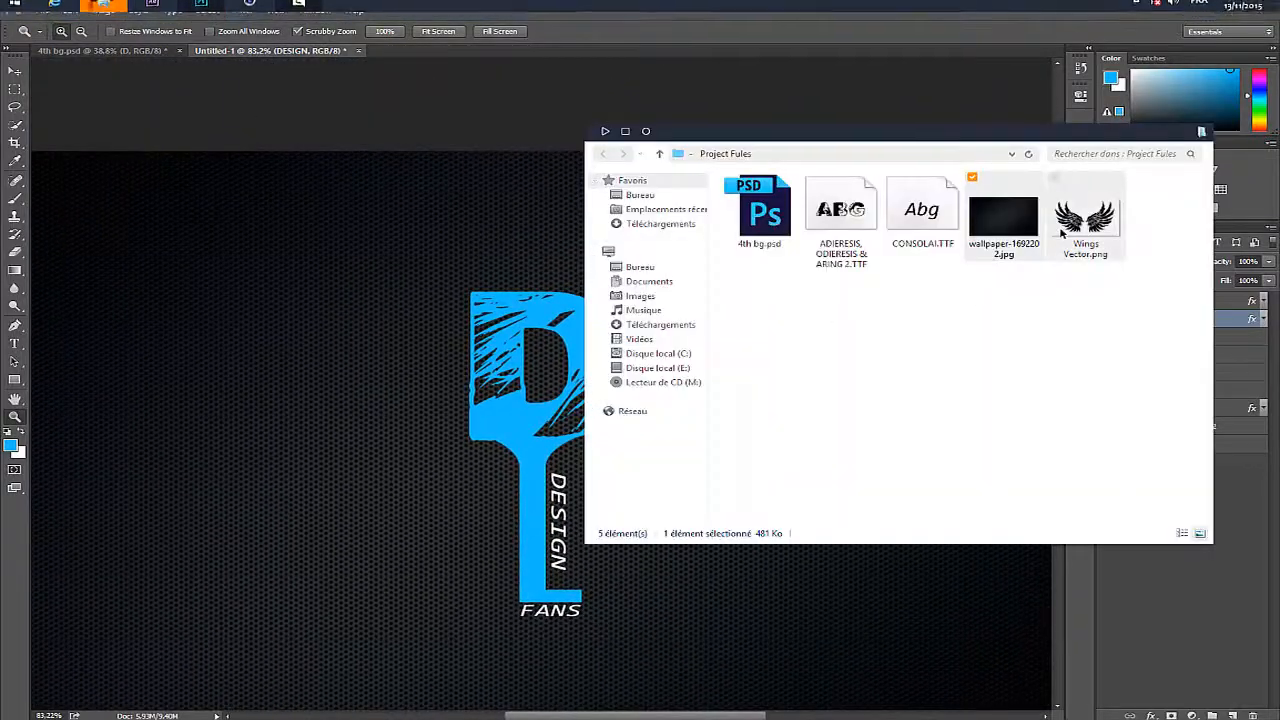
drag(1062, 232, 457, 463)
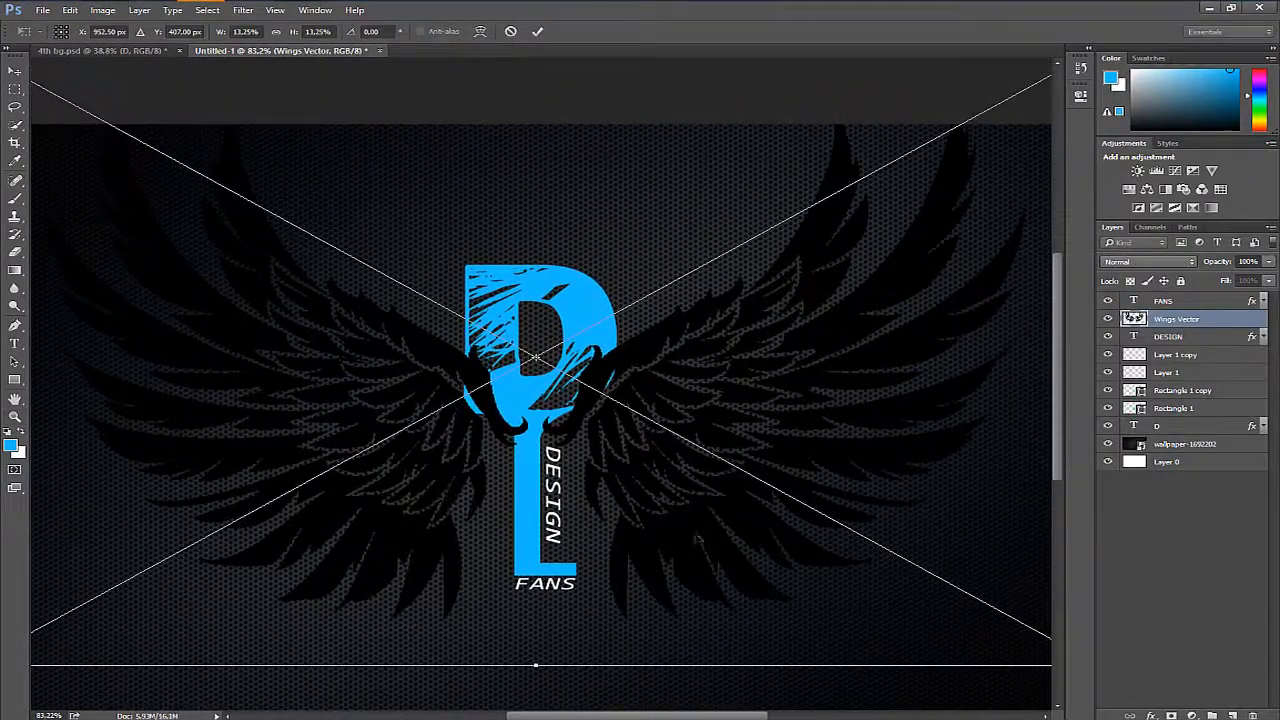
key(Return)
drag(1220, 318, 1213, 291)
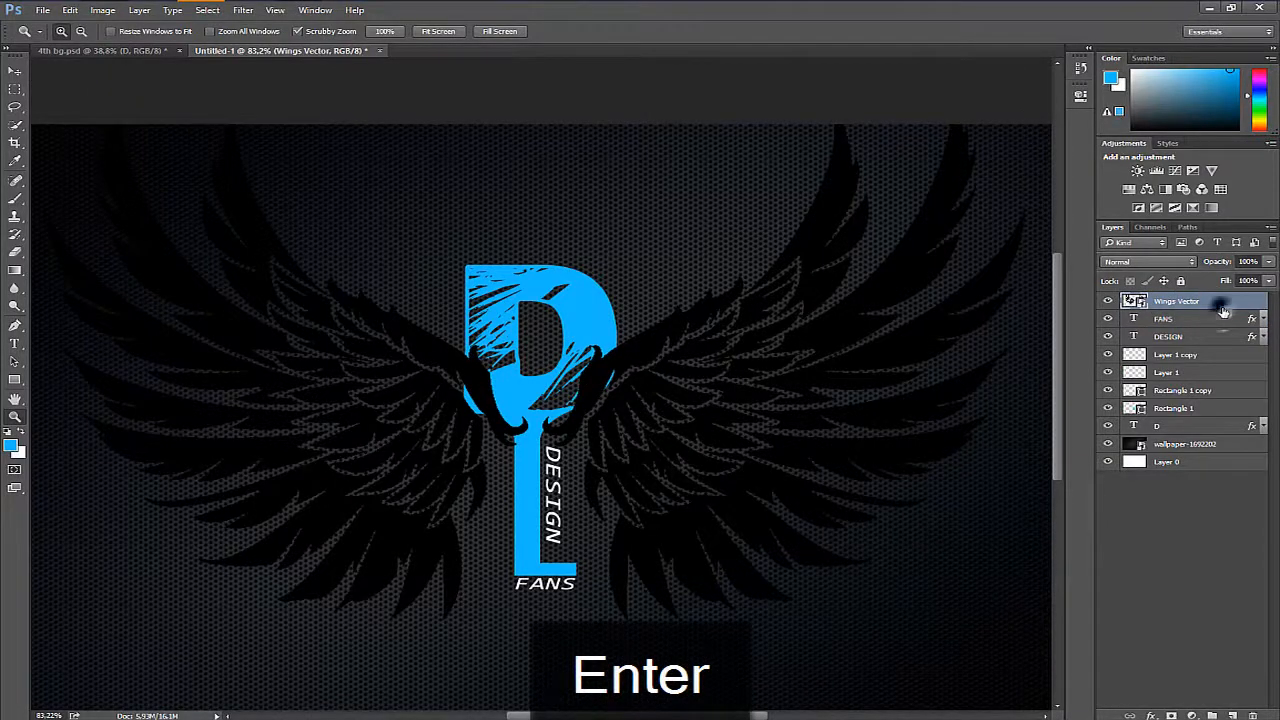
- Give the Wings Vector layer a white Color Overlay
double_click(1221, 306)
click(440, 285)
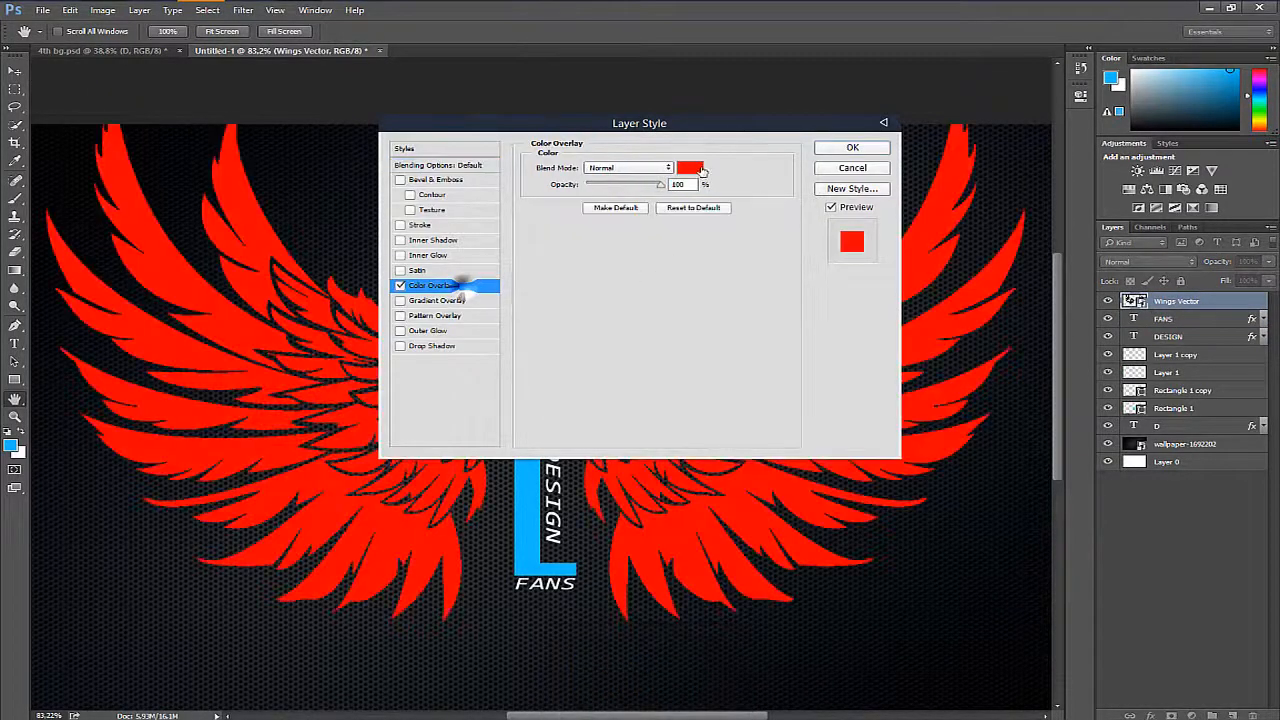
click(695, 168)
click(826, 230)
key(Return)
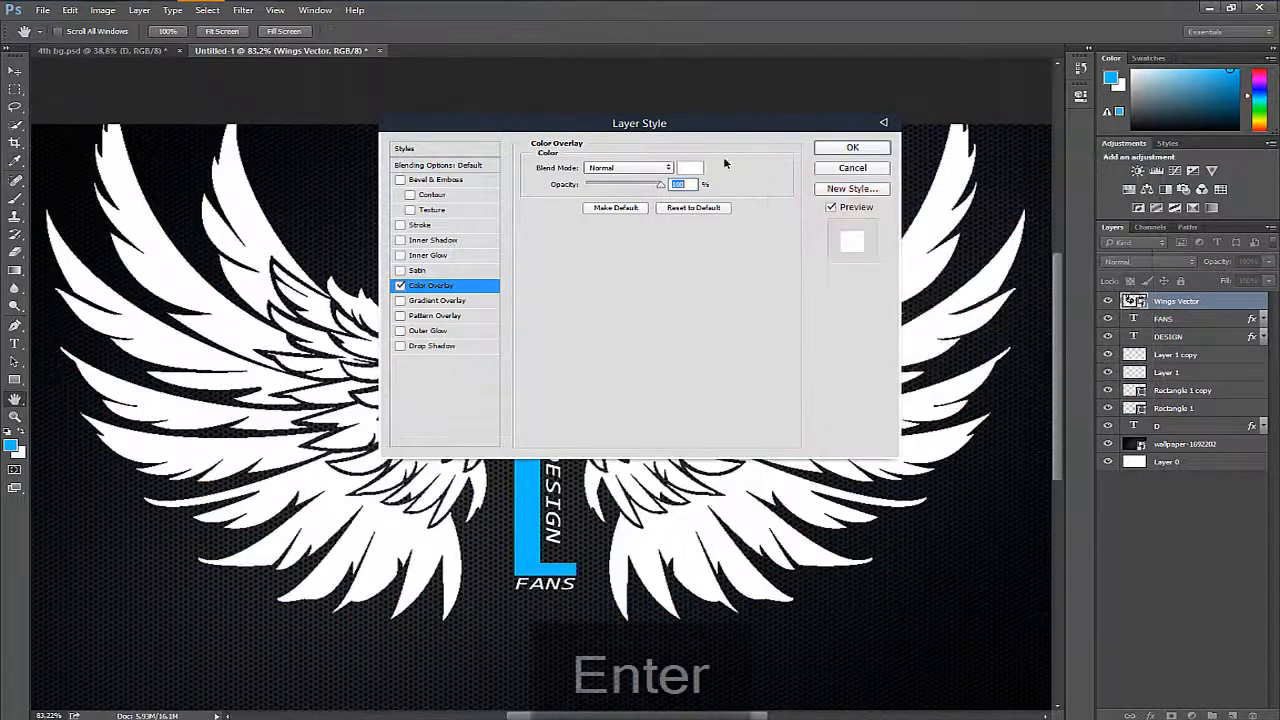
click(852, 147)
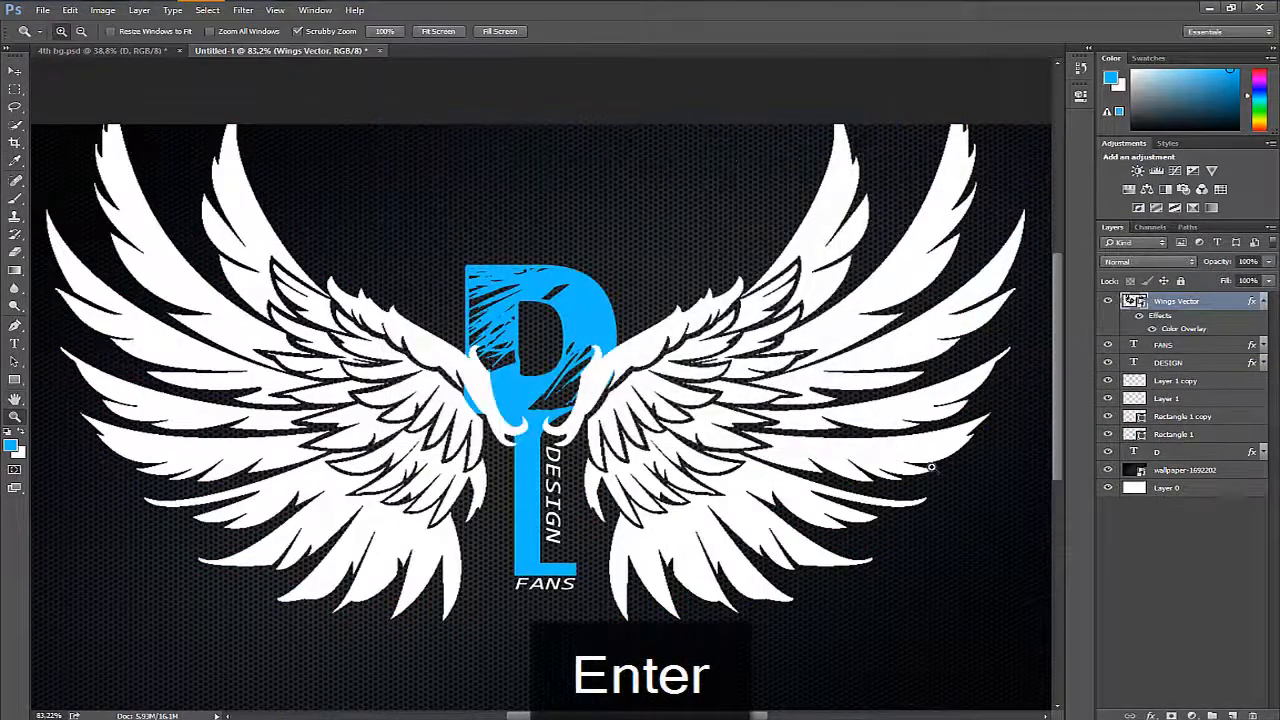
- Lasso the right wing, rasterize the Wings Vector layer and cut the selection to a new layer
drag(782, 436, 754, 452)
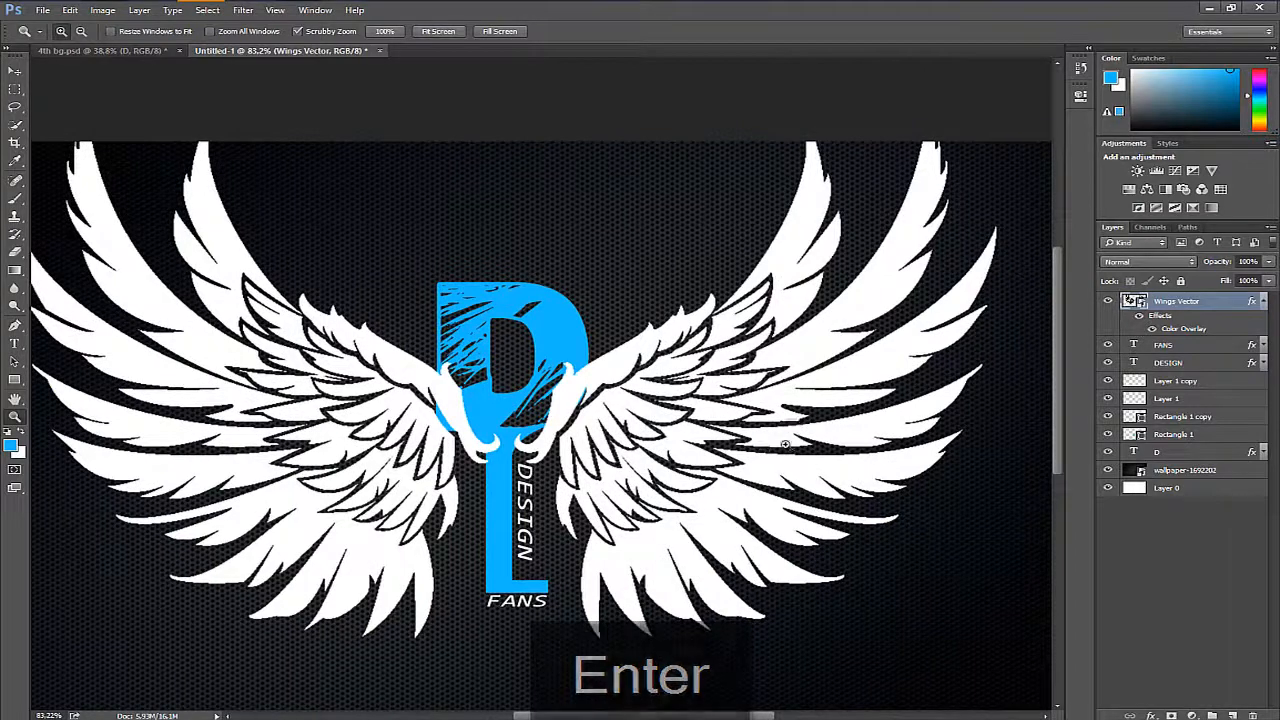
key(l)
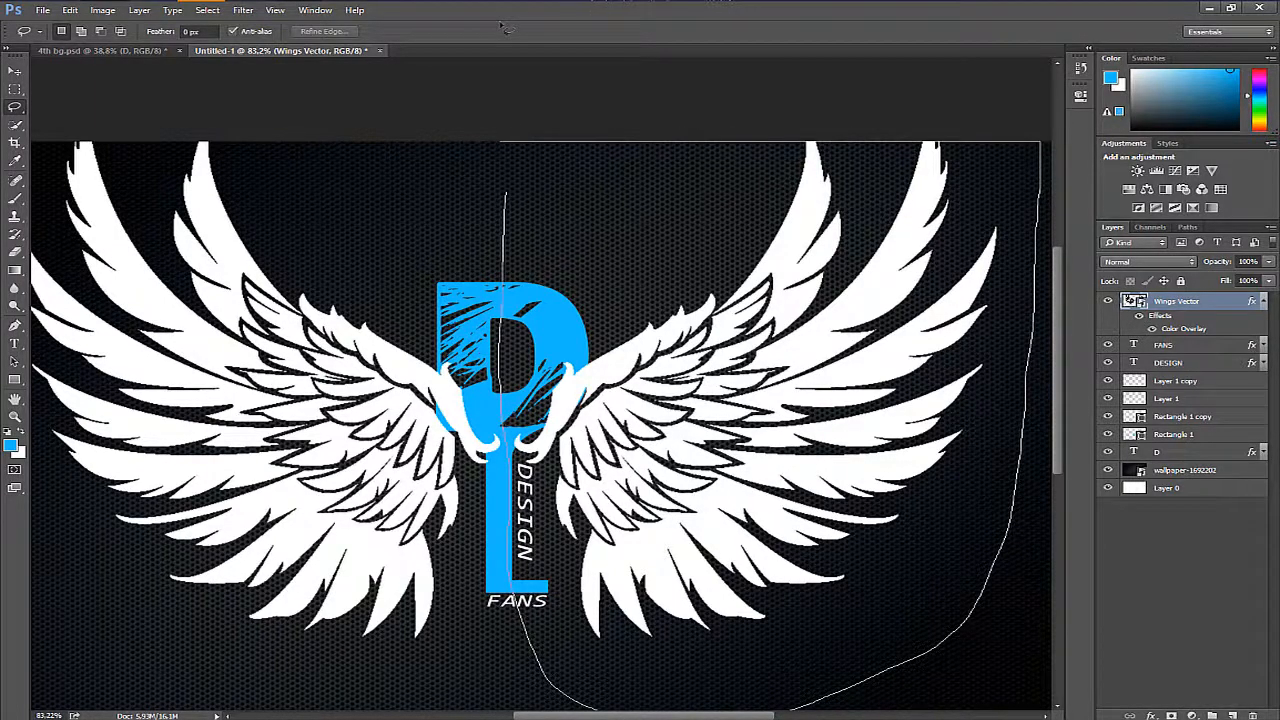
drag(506, 28, 585, 141)
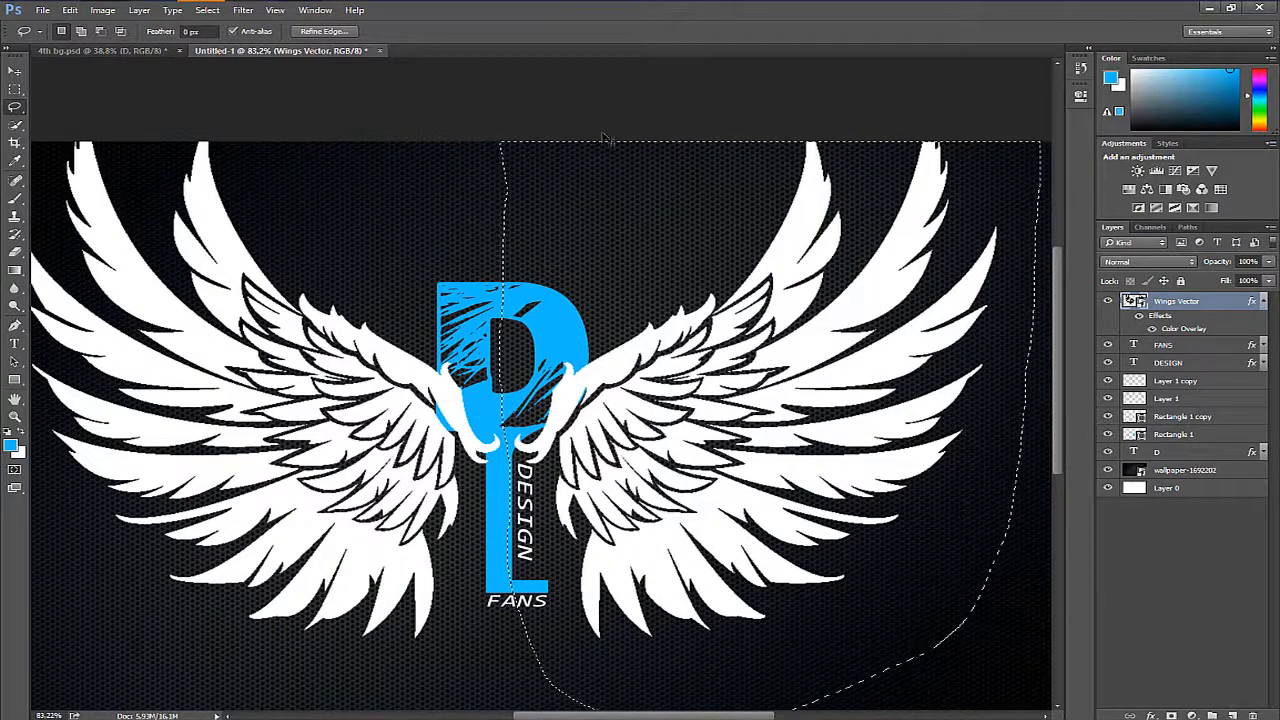
key(ctrl+shift+j)
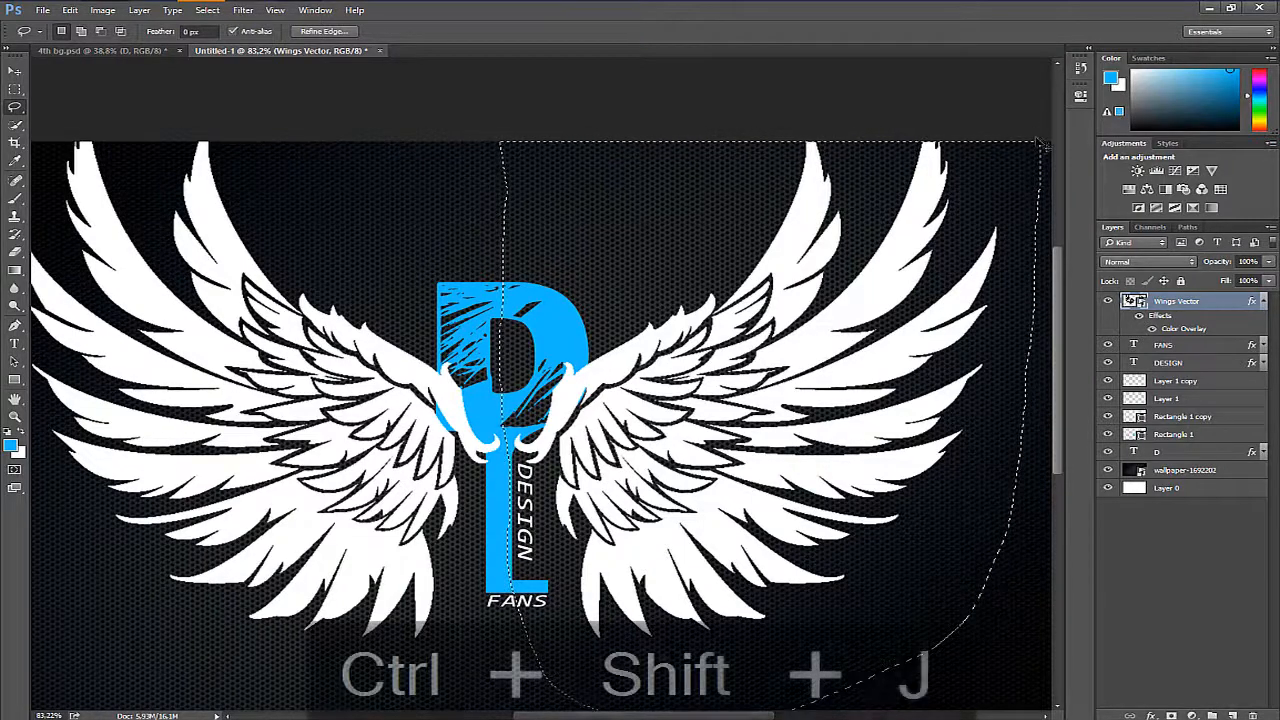
right_click(1214, 302)
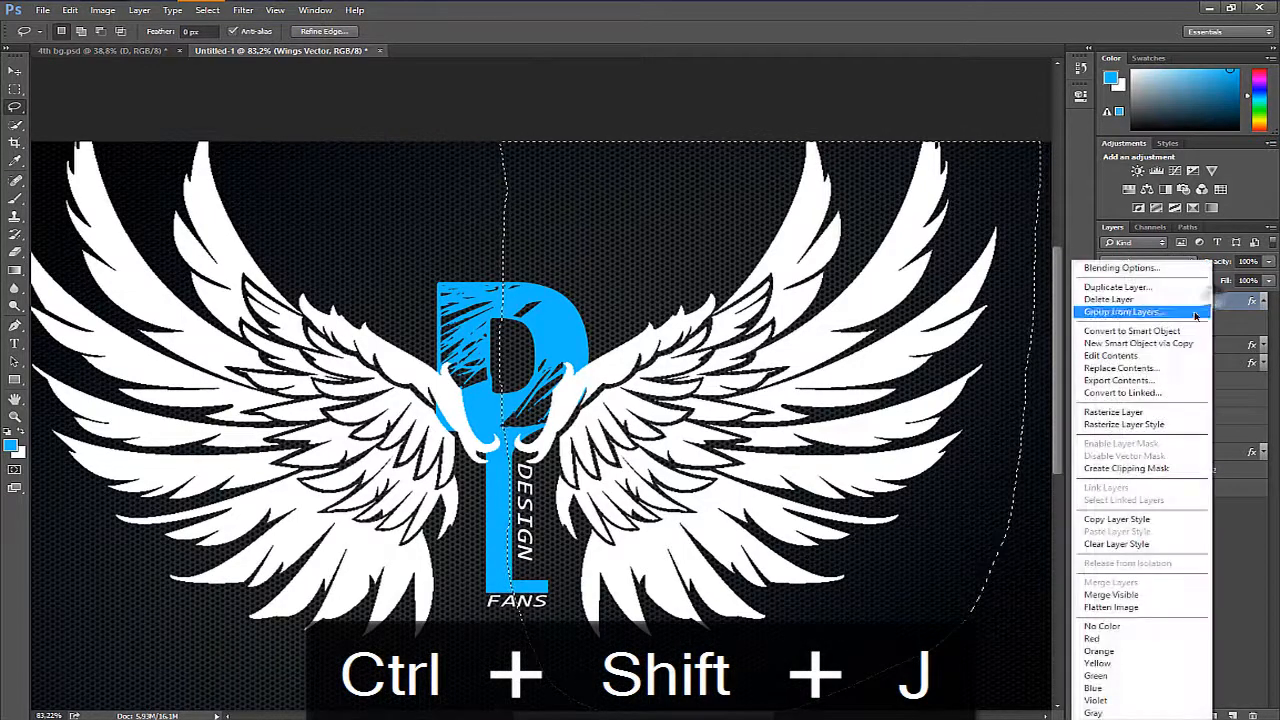
click(1099, 409)
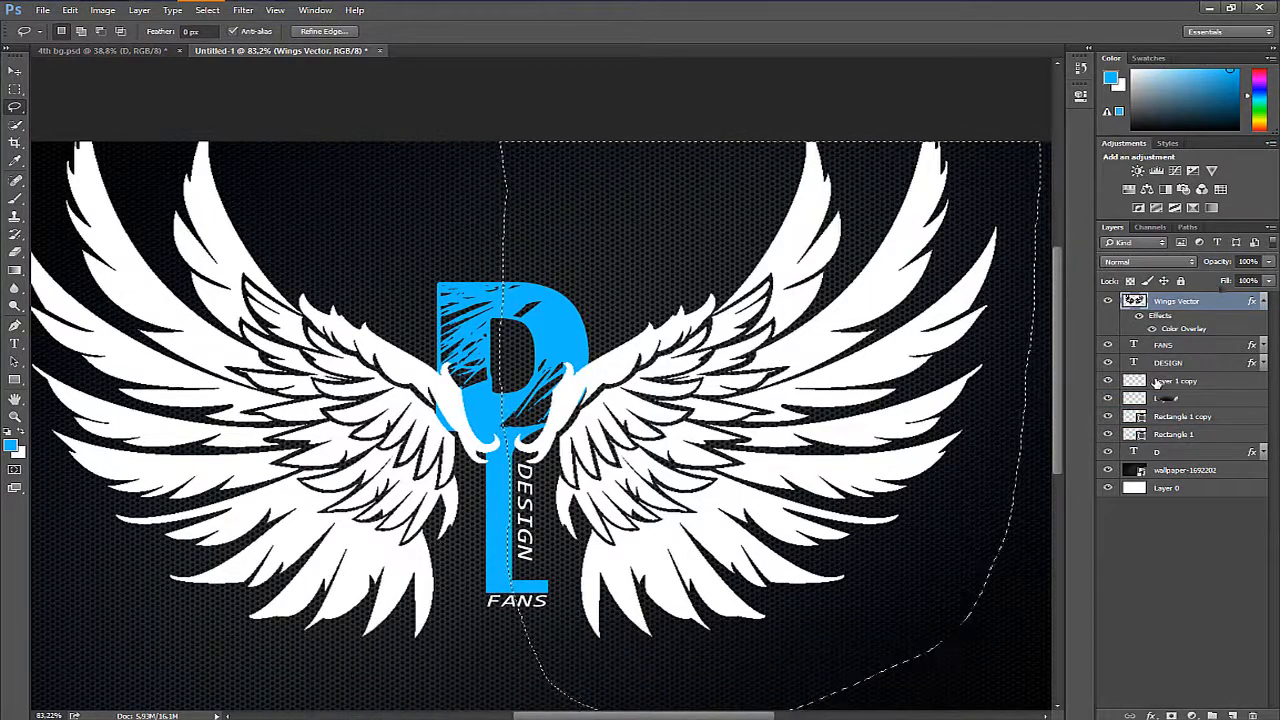
key(ctrl+shift+j)
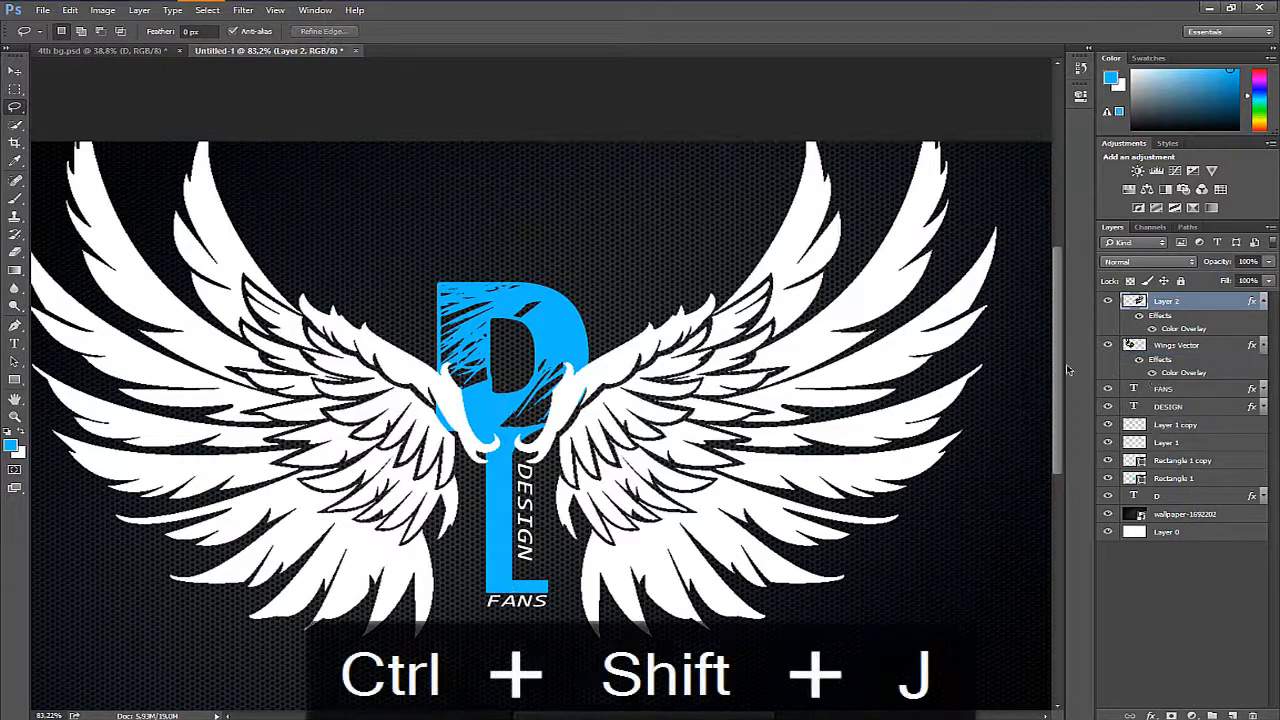
- Scale the right wing down to about 34% and set it against the right edge of the D
drag(758, 412, 799, 373)
key(ctrl+t)
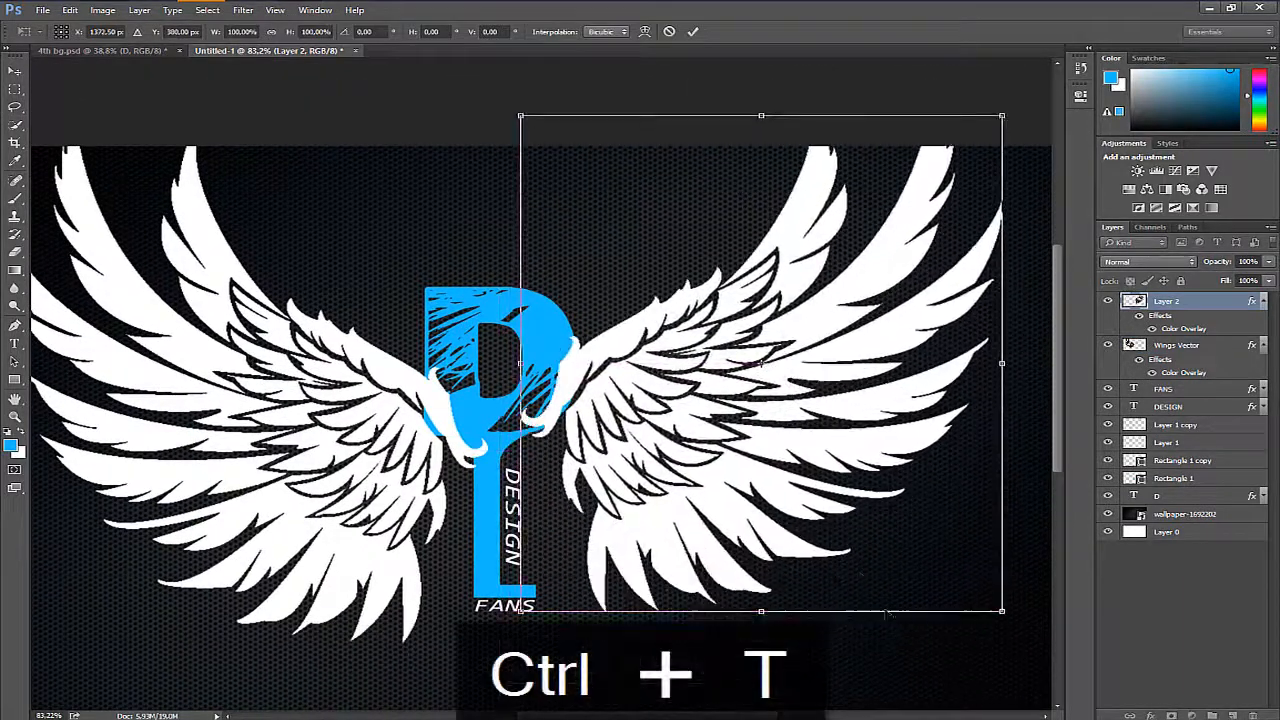
drag(1002, 611, 884, 490)
drag(597, 501, 697, 548)
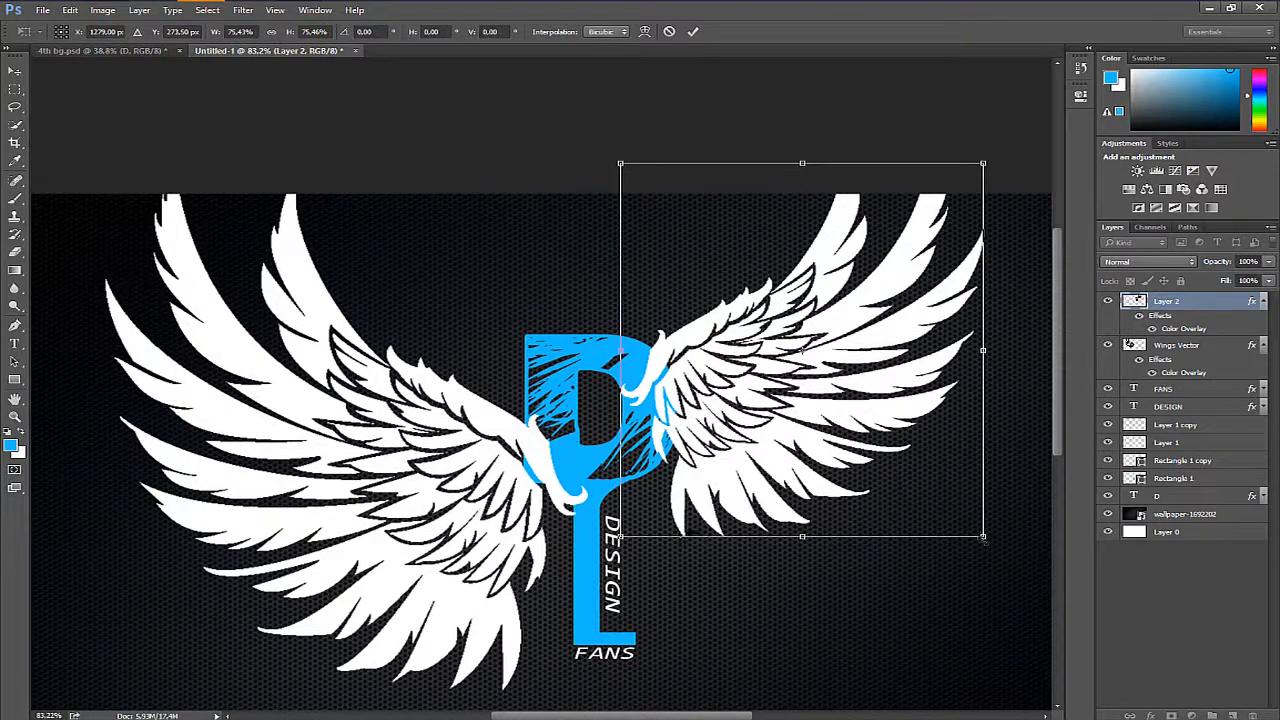
drag(985, 540, 838, 439)
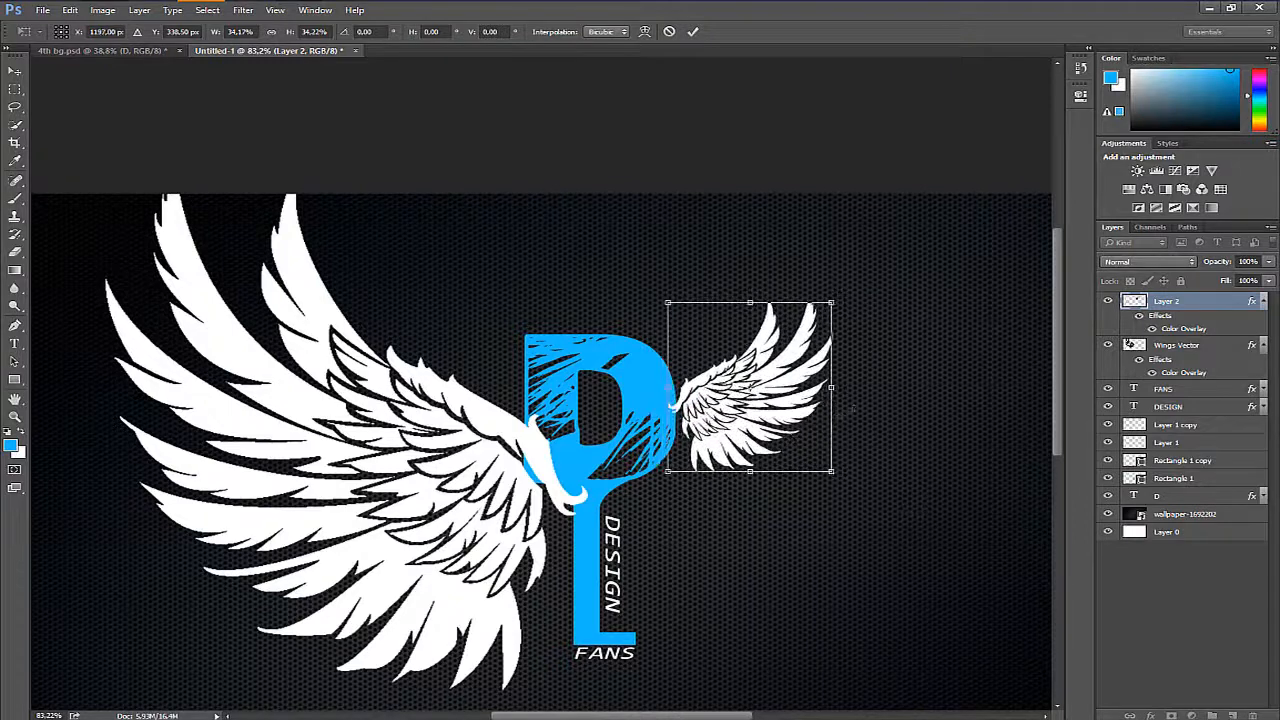
key(Return)
- Move the small right wing's layer beneath the D layer and collapse its effects list
drag(1235, 314, 1235, 500)
drag(737, 523, 1003, 453)
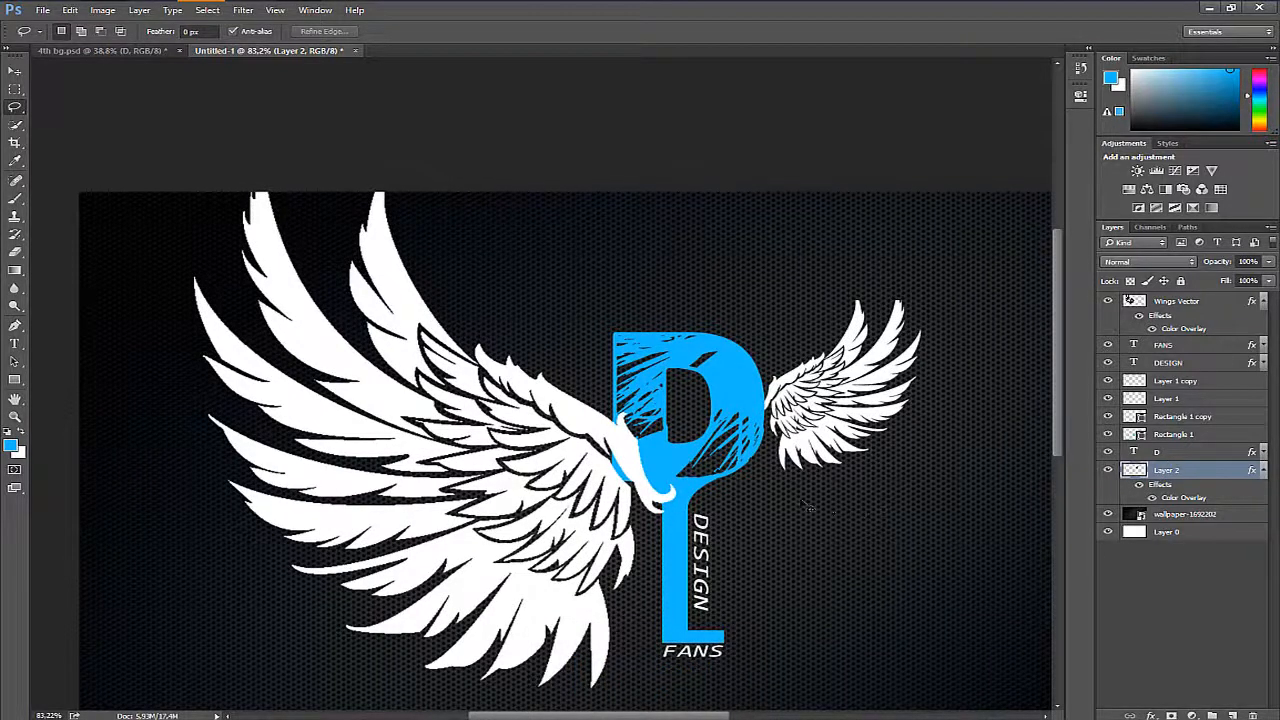
key(ctrl+t)
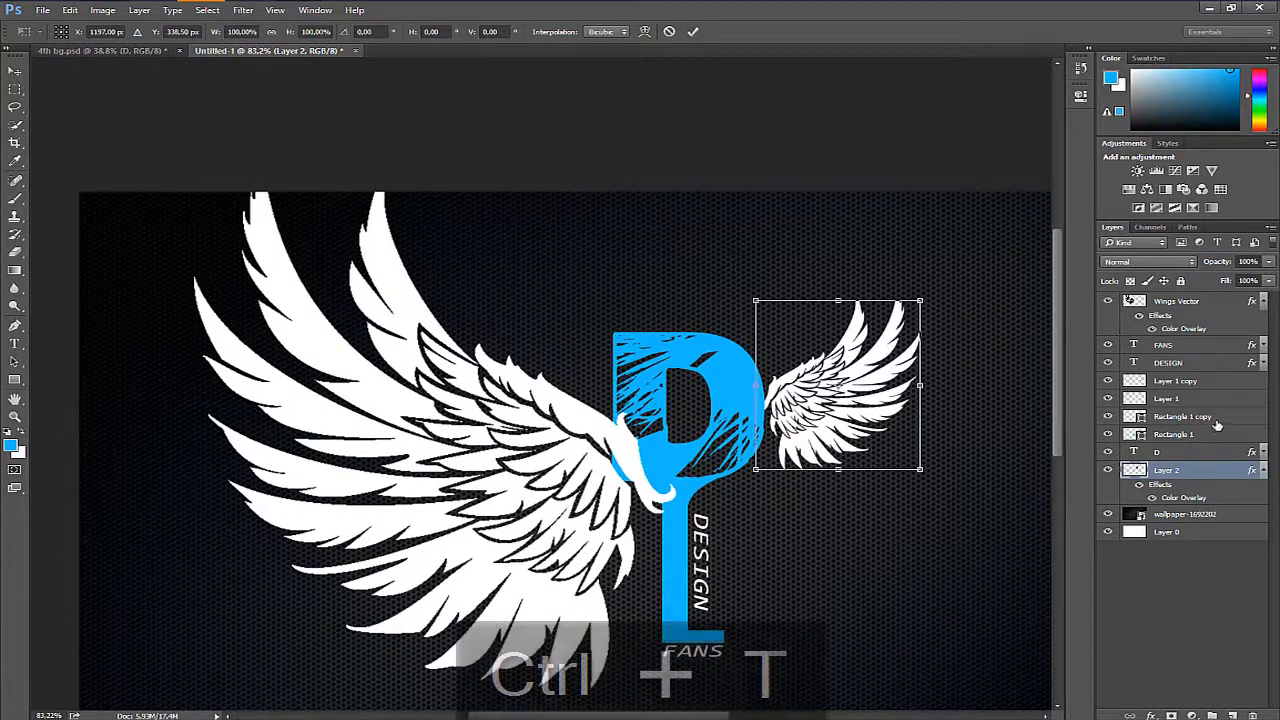
key(Return)
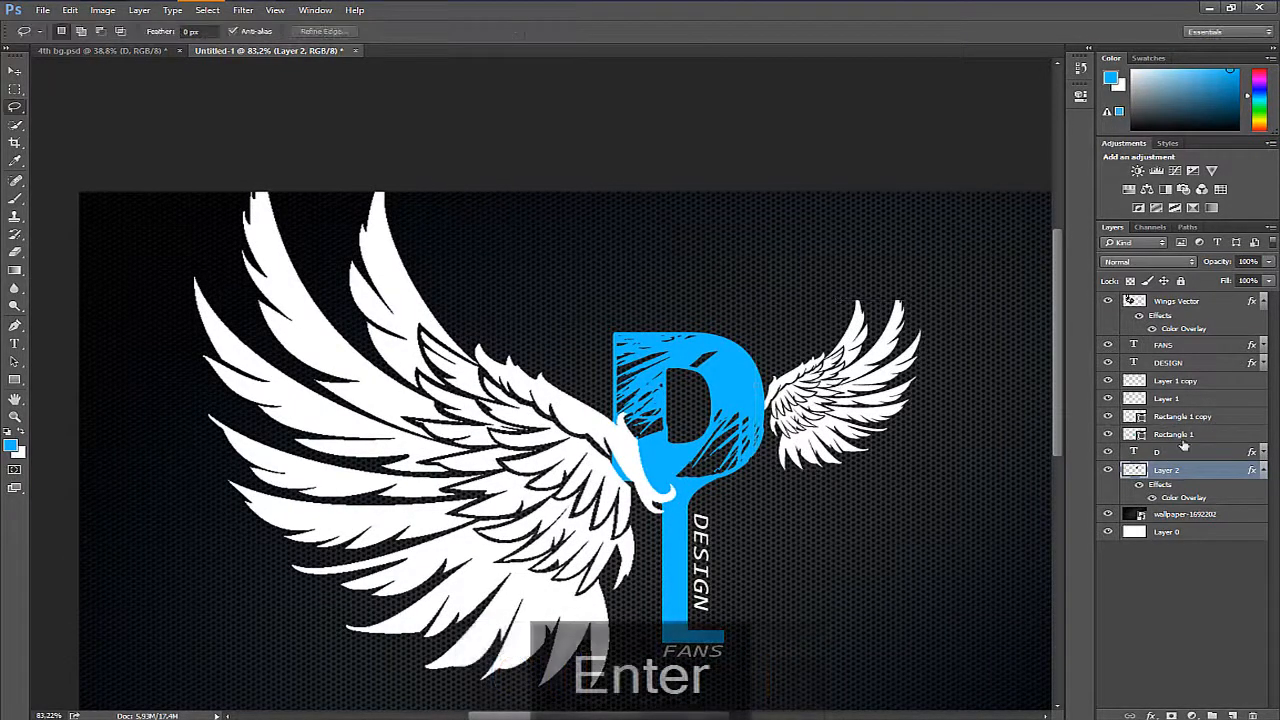
click(1263, 472)
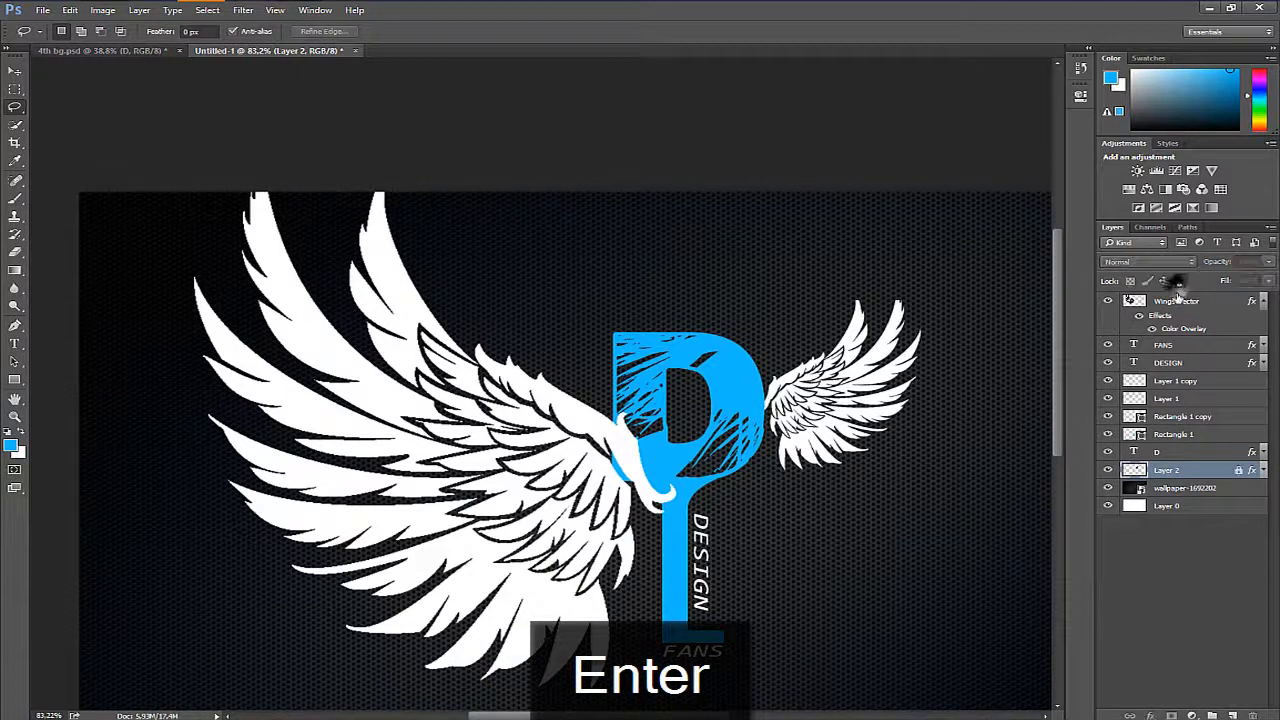
- Delete the Wings Vector layer that holds the large left wing
click(1189, 302)
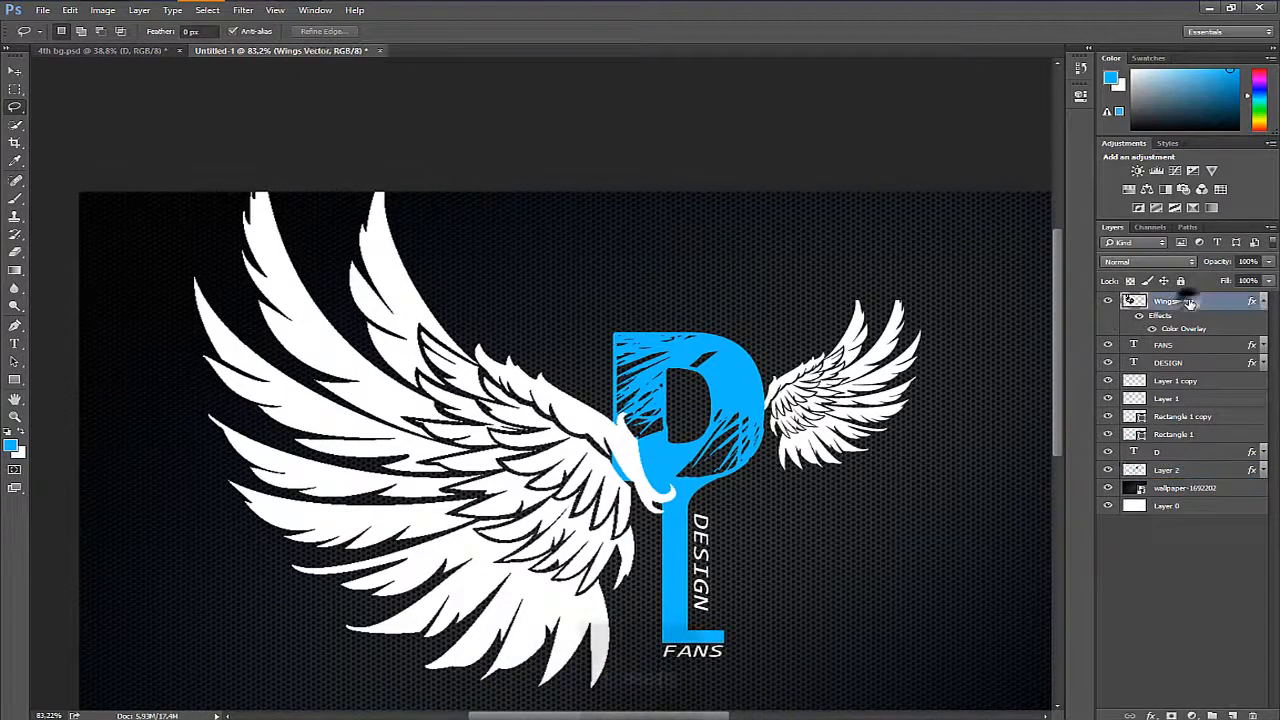
key(Delete)
click(1183, 447)
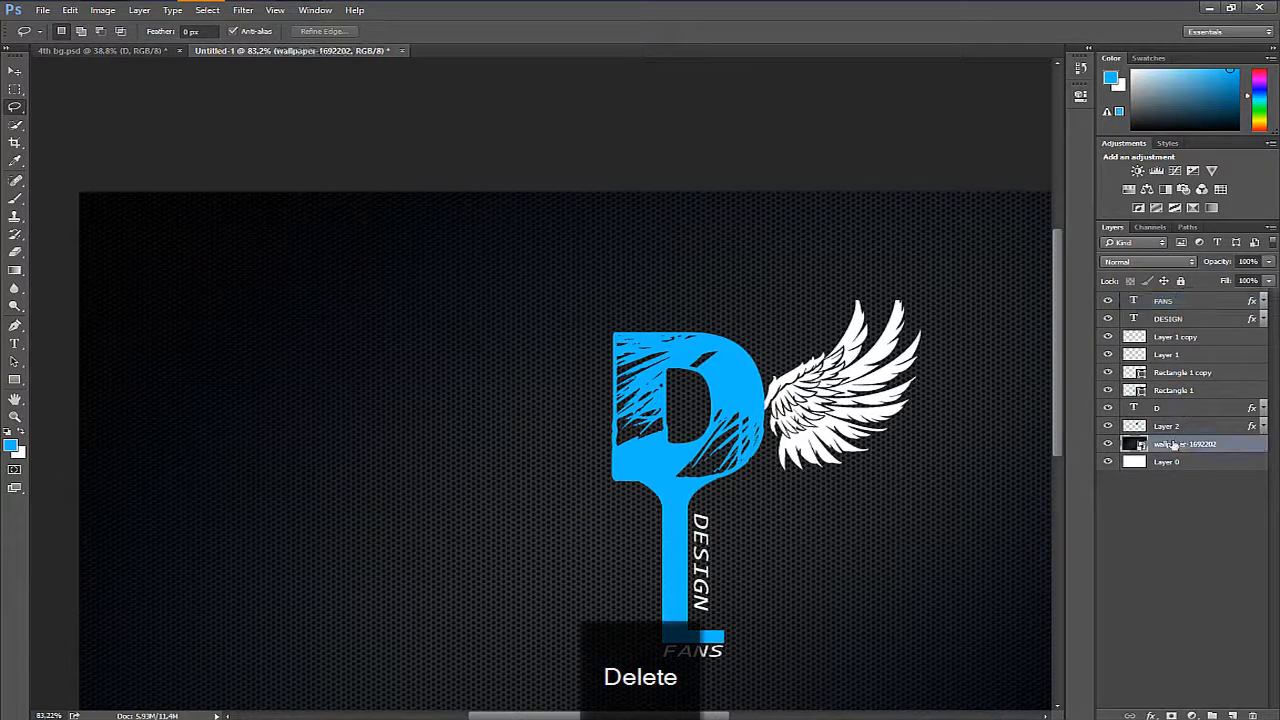
click(1186, 461)
- Duplicate the small right wing, flip the copy horizontally and place it against the left edge of the D
click(1186, 429)
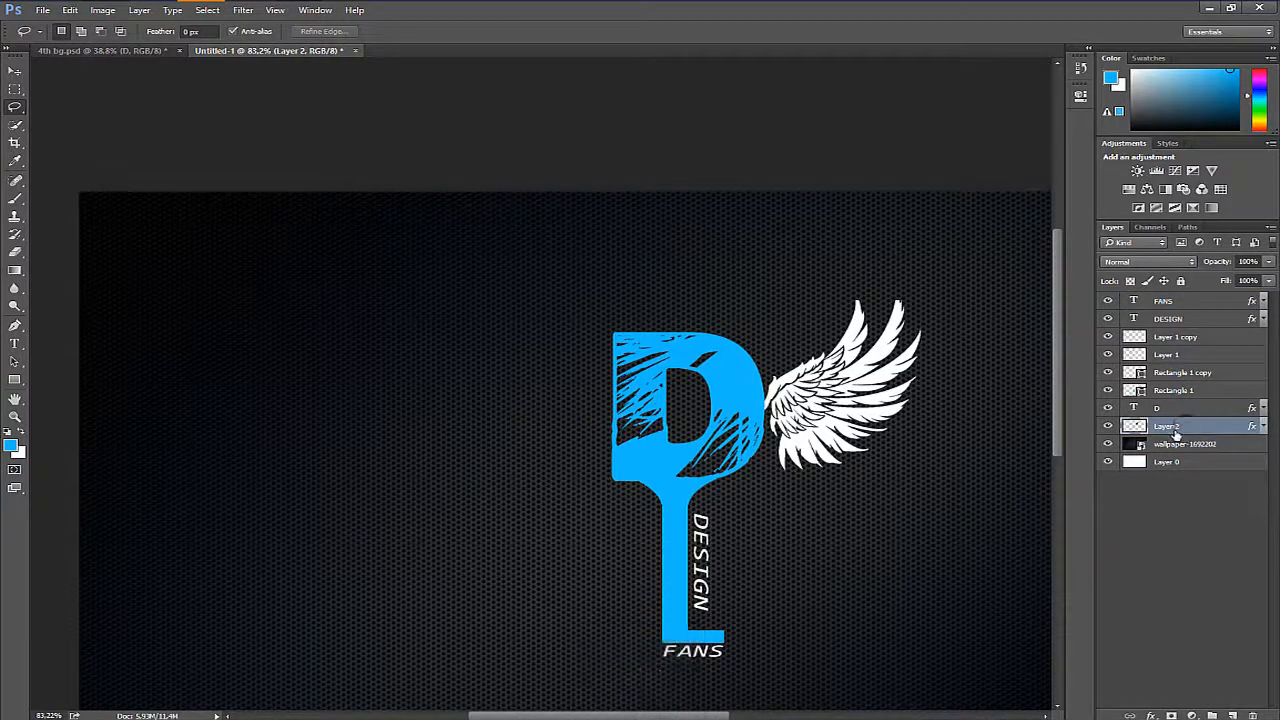
key(ctrl+j)
key(ctrl+t)
right_click(869, 448)
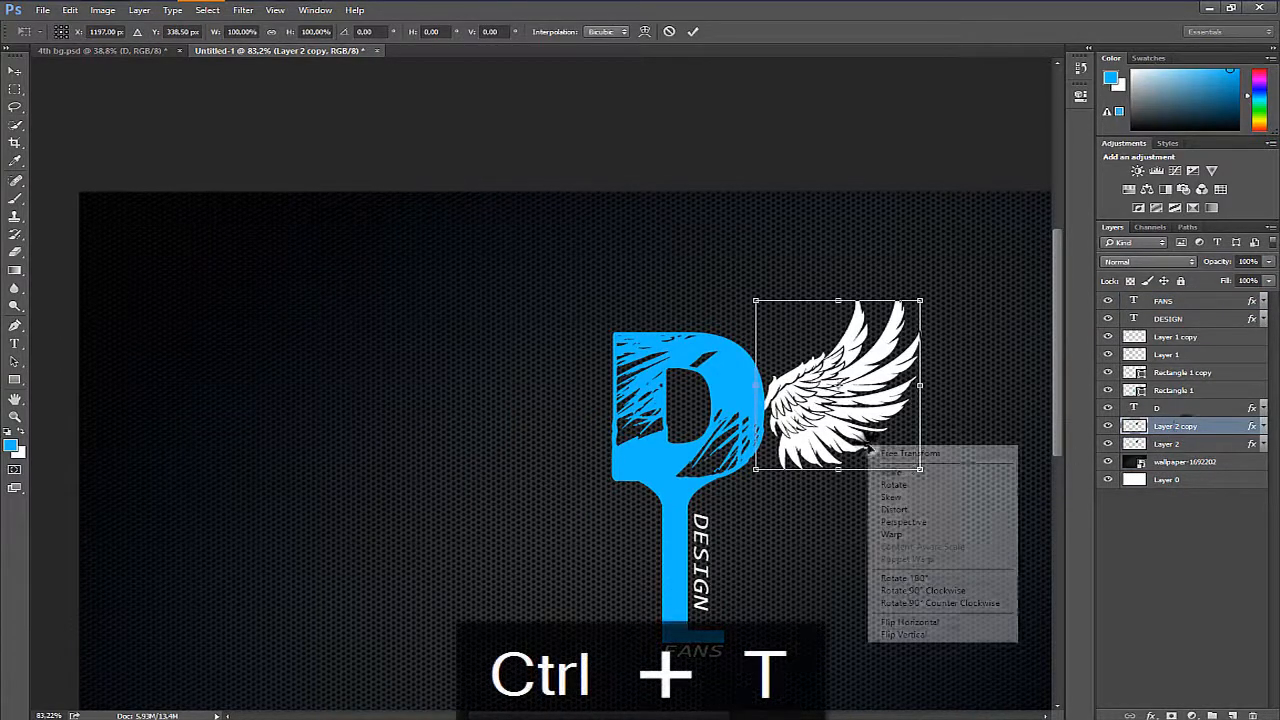
click(897, 624)
drag(880, 440, 597, 402)
drag(607, 432, 601, 432)
key(Return)
- Move the flipped wing copy into place on the left side of the D and commit the transform
drag(581, 498, 434, 453)
key(z)
drag(536, 382, 515, 420)
drag(560, 470, 550, 411)
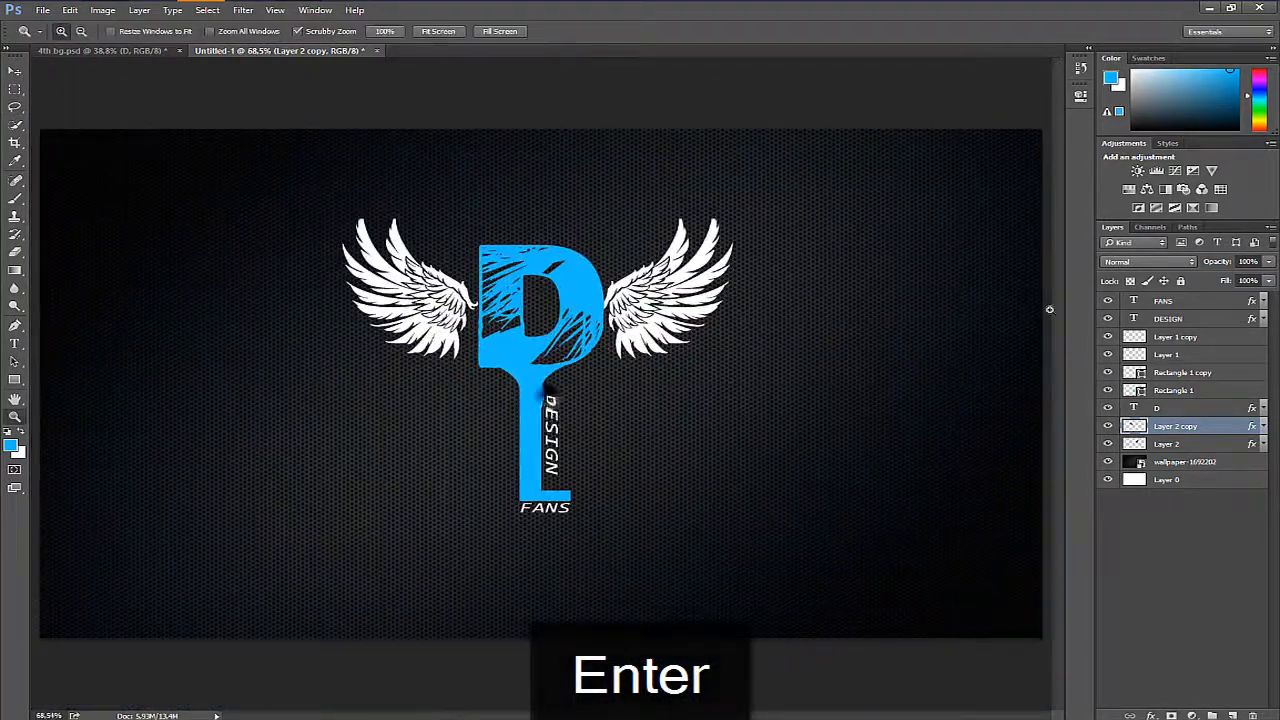
- Create a new layer above the FANS text layer and activate the Custom Shape tool
click(1205, 300)
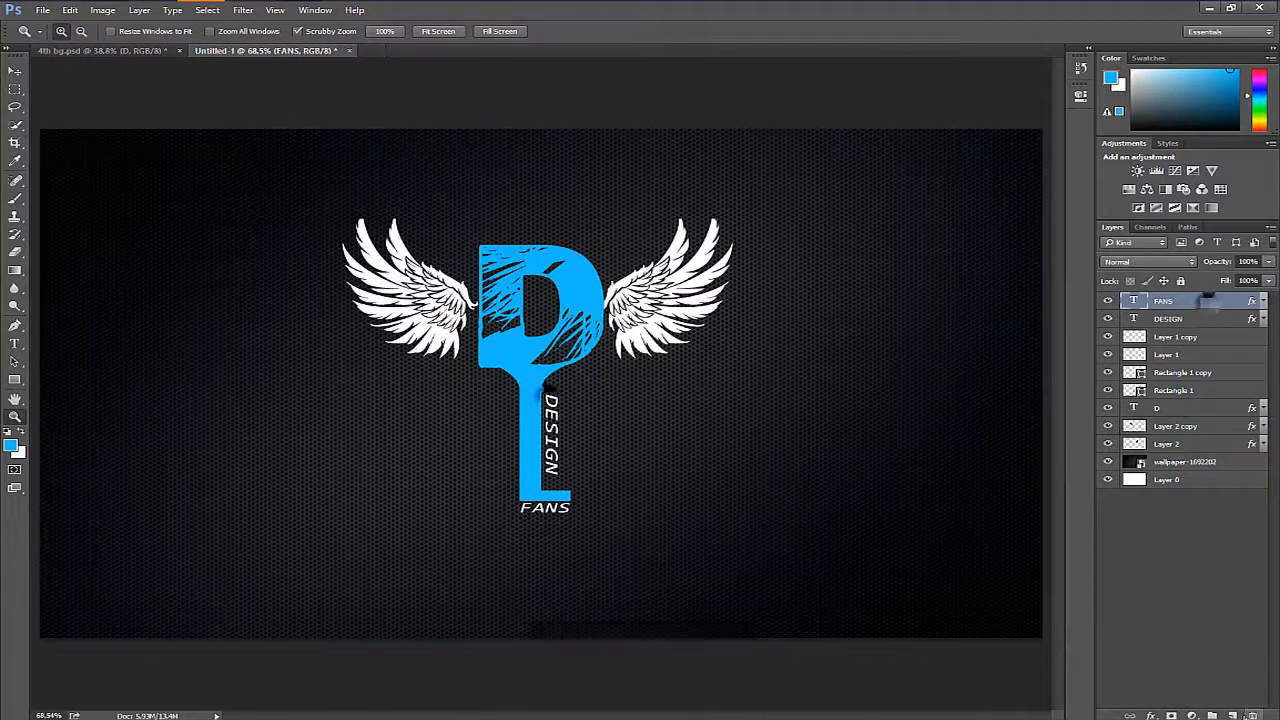
click(1235, 714)
key(u)
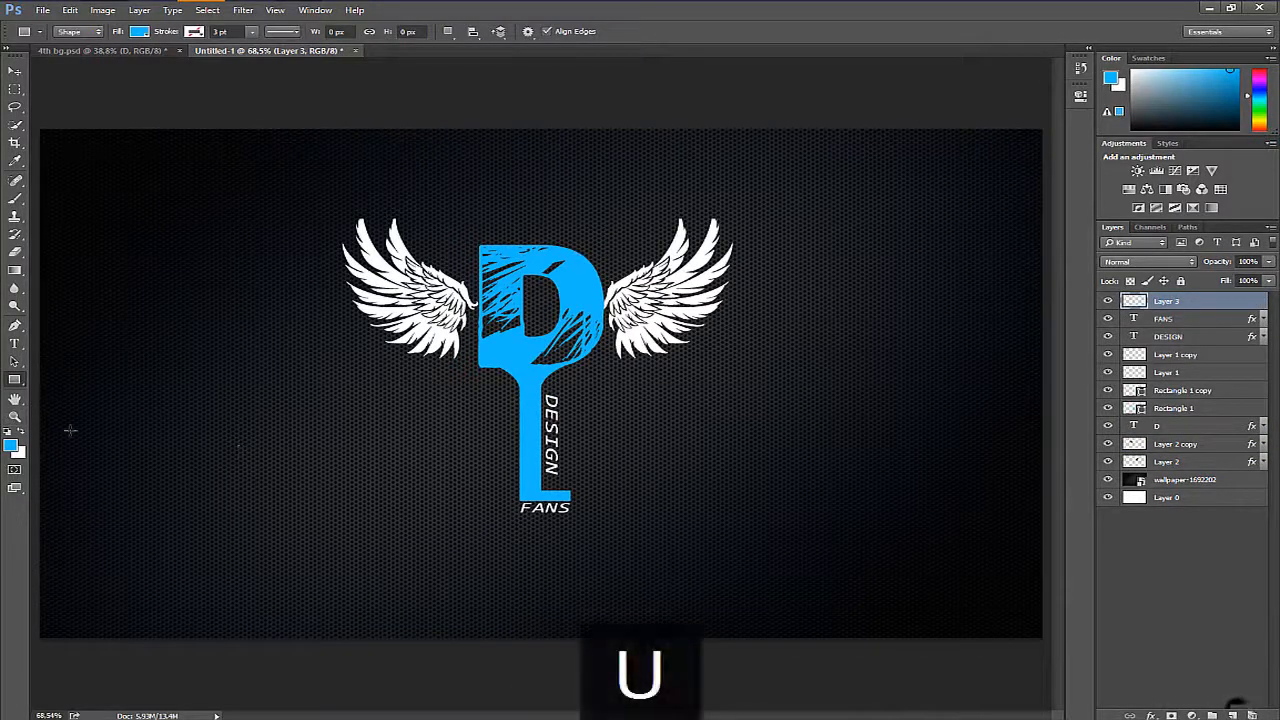
right_click(20, 388)
click(90, 436)
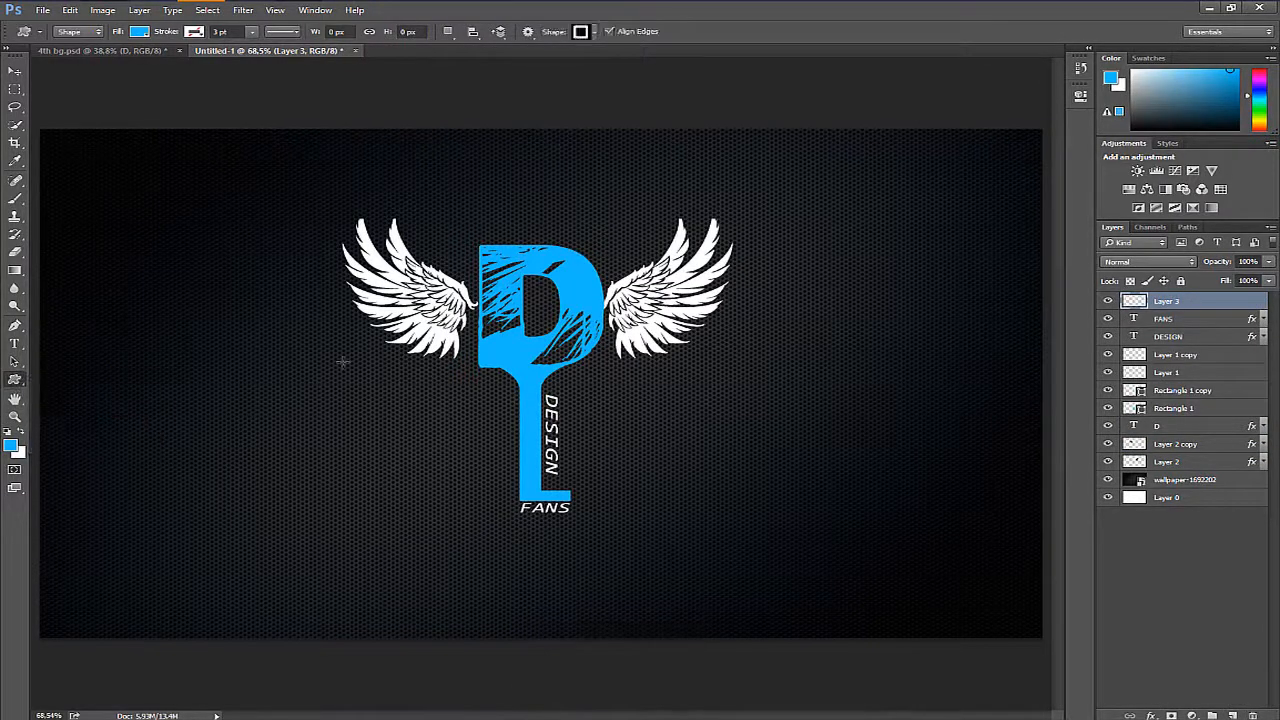
- Load the All shape set, choose the square frame and draw it in blue about 670 px wide over the logo
right_click(340, 365)
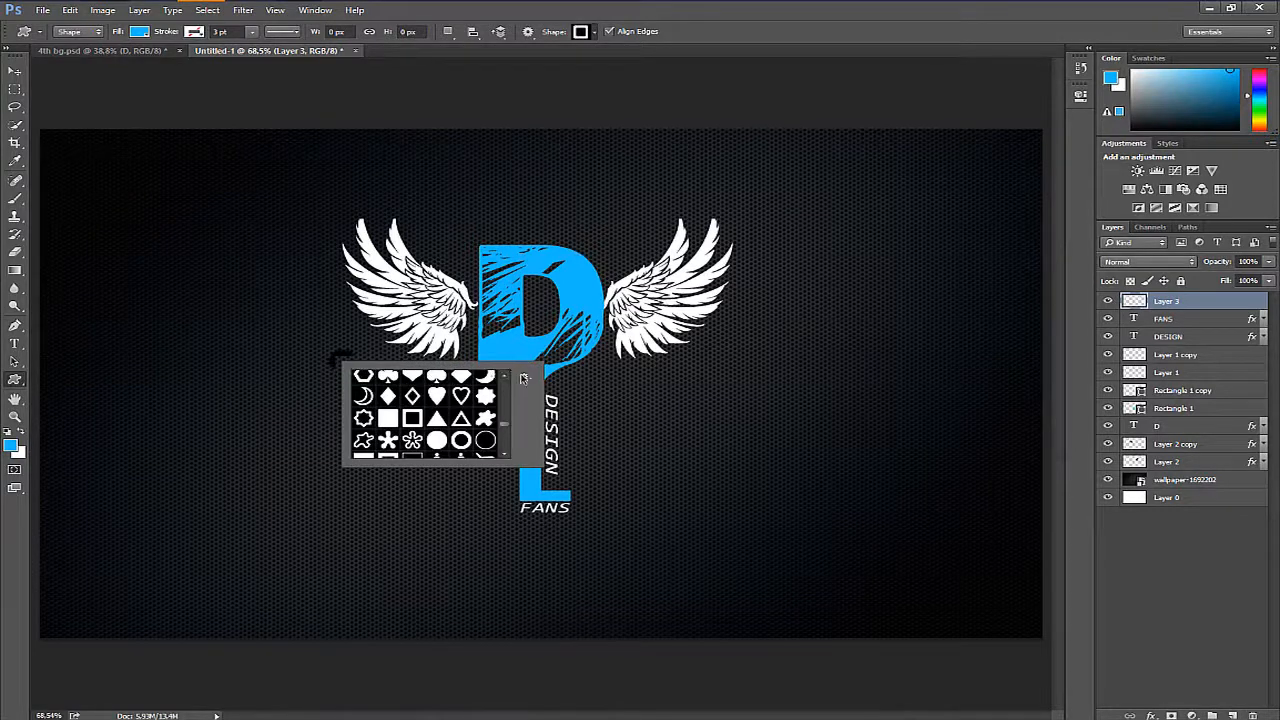
click(523, 377)
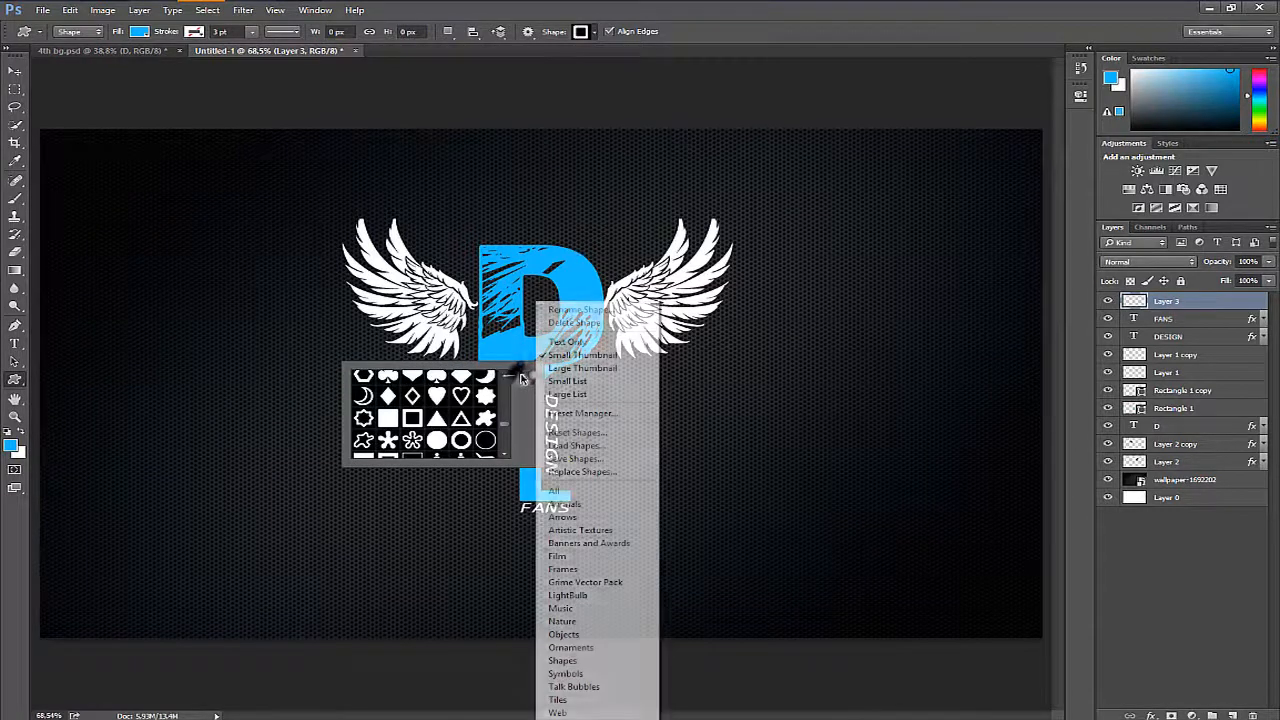
click(576, 490)
key(Return)
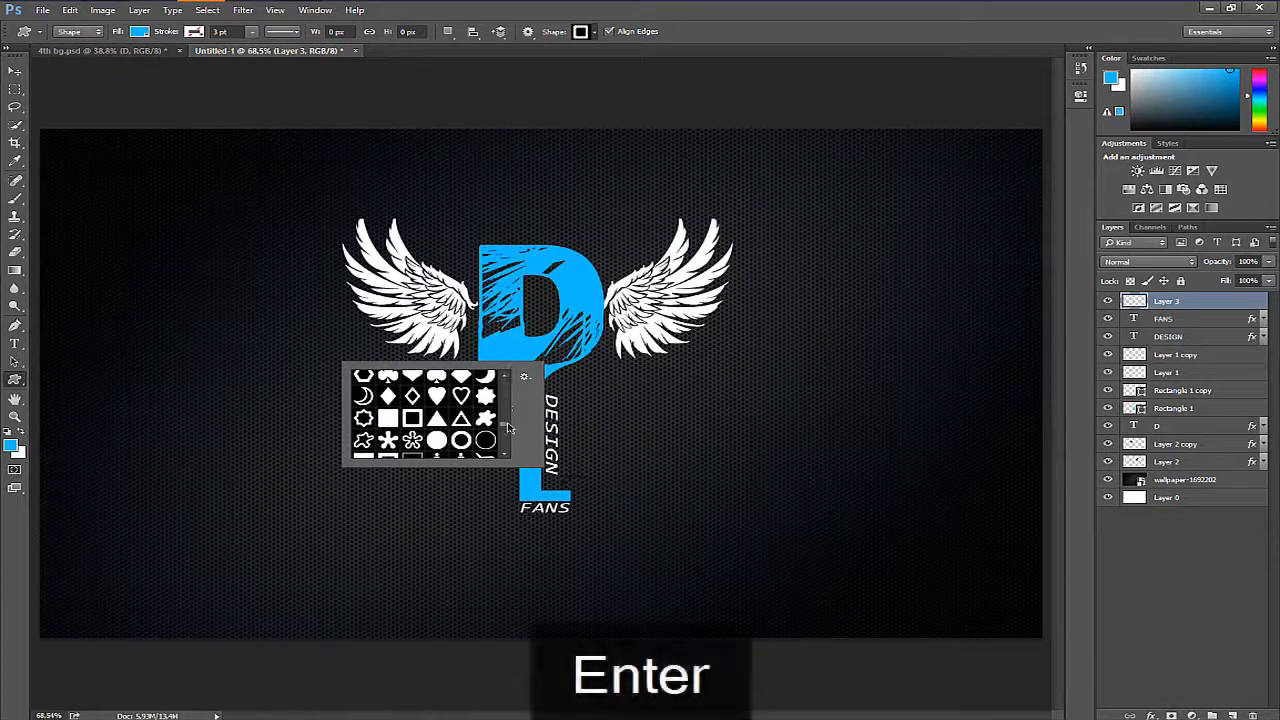
mouse_move(507, 427)
mouse_down()
mouse_move(517, 391)
mouse_move(516, 427)
mouse_up()
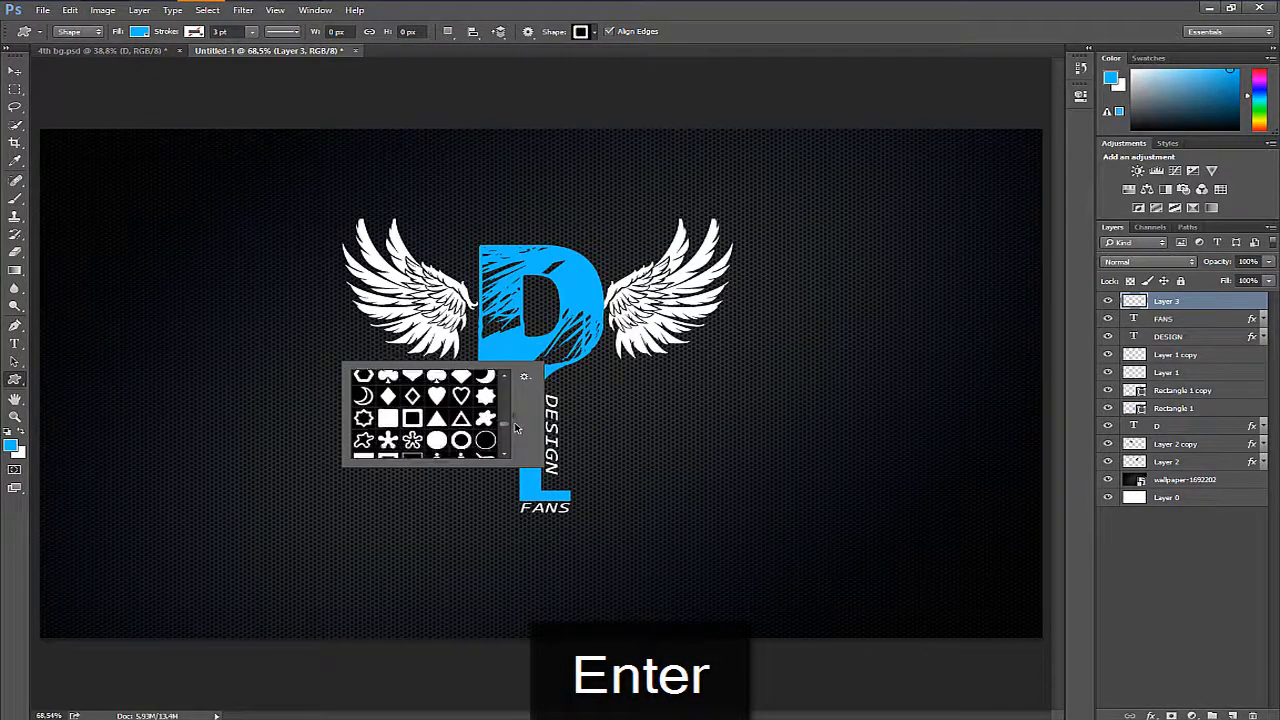
click(412, 419)
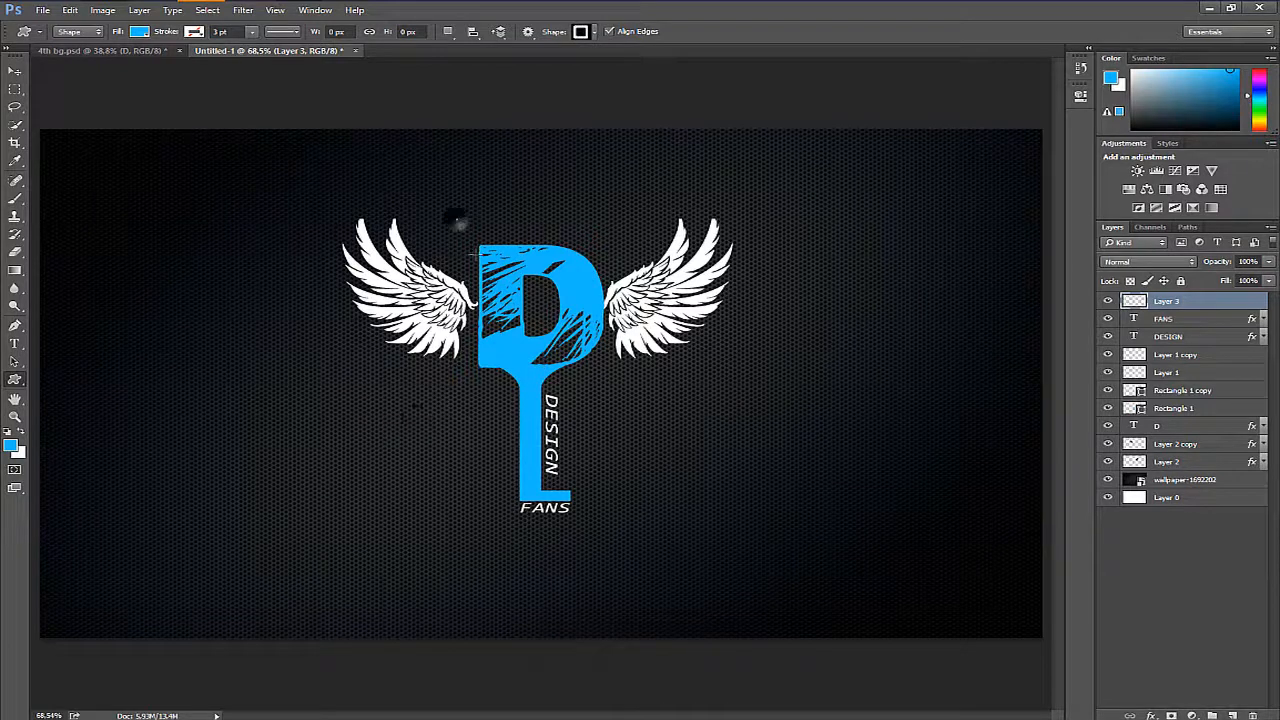
drag(457, 220, 806, 608)
key(Return)
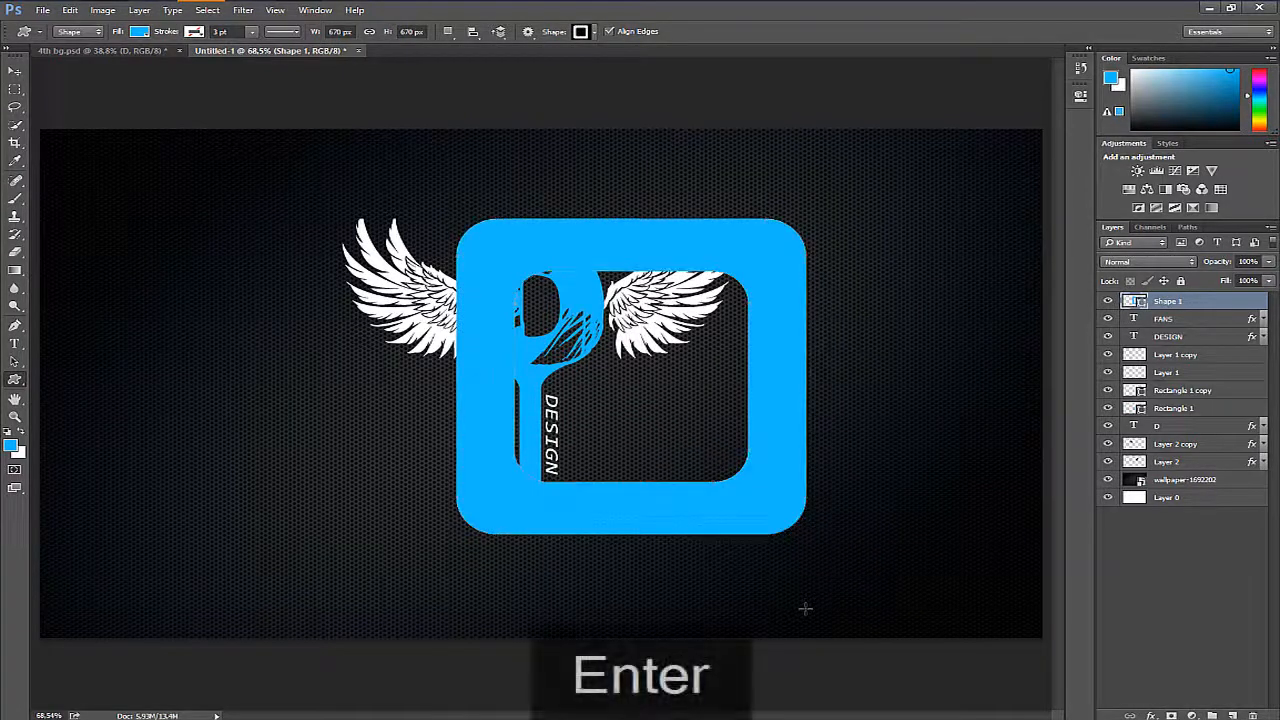
- Transform the blue frame to about 75% height and narrow it until it surrounds the D evenly on both sides
key(ctrl+t)
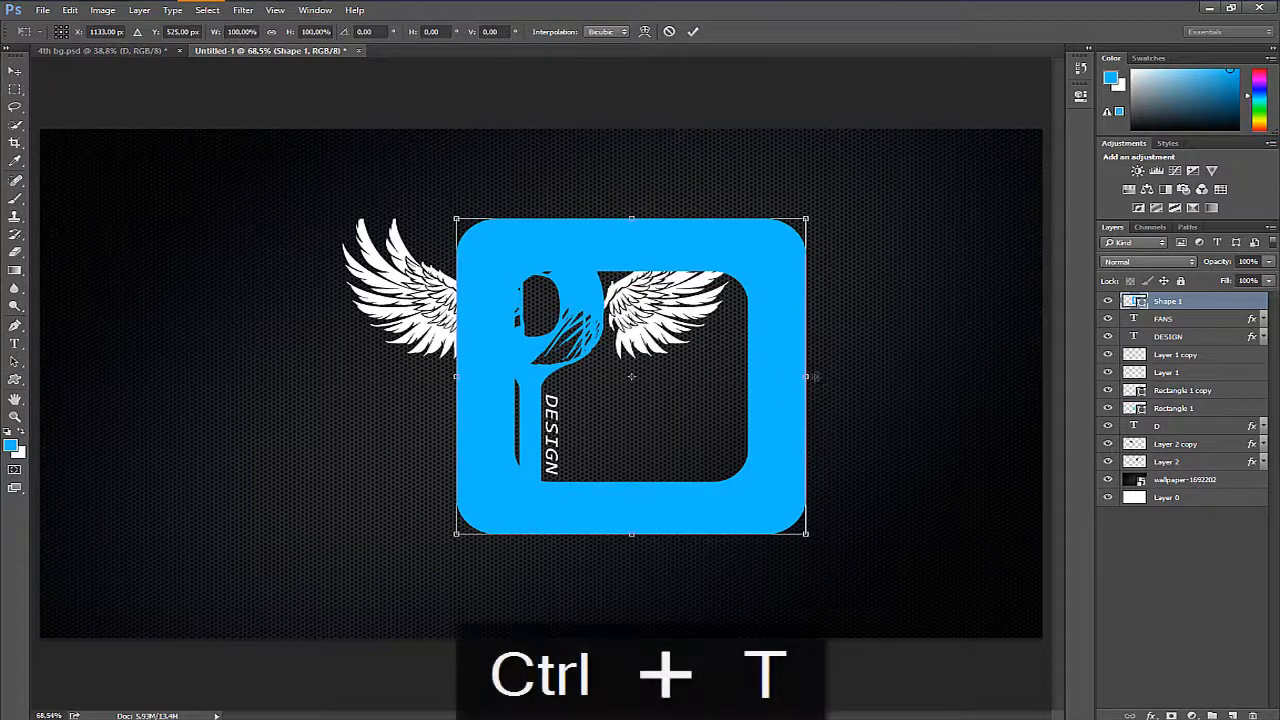
drag(806, 376, 676, 376)
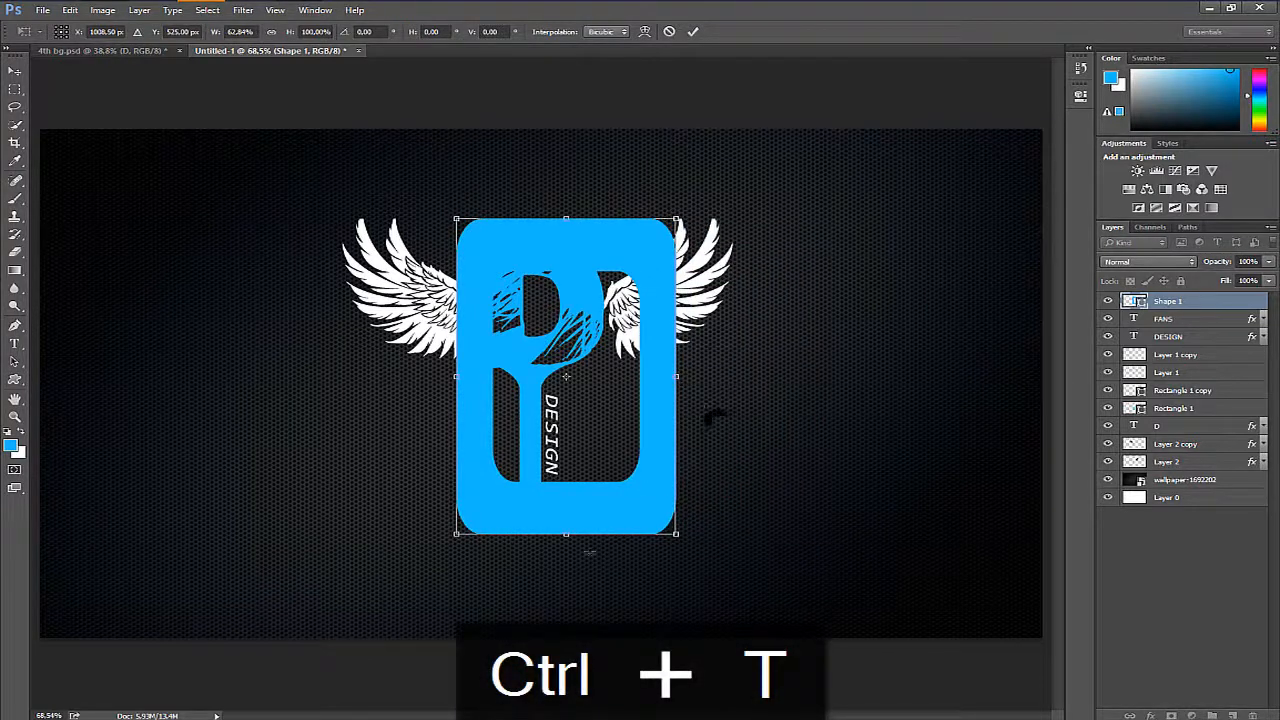
drag(564, 536, 566, 427)
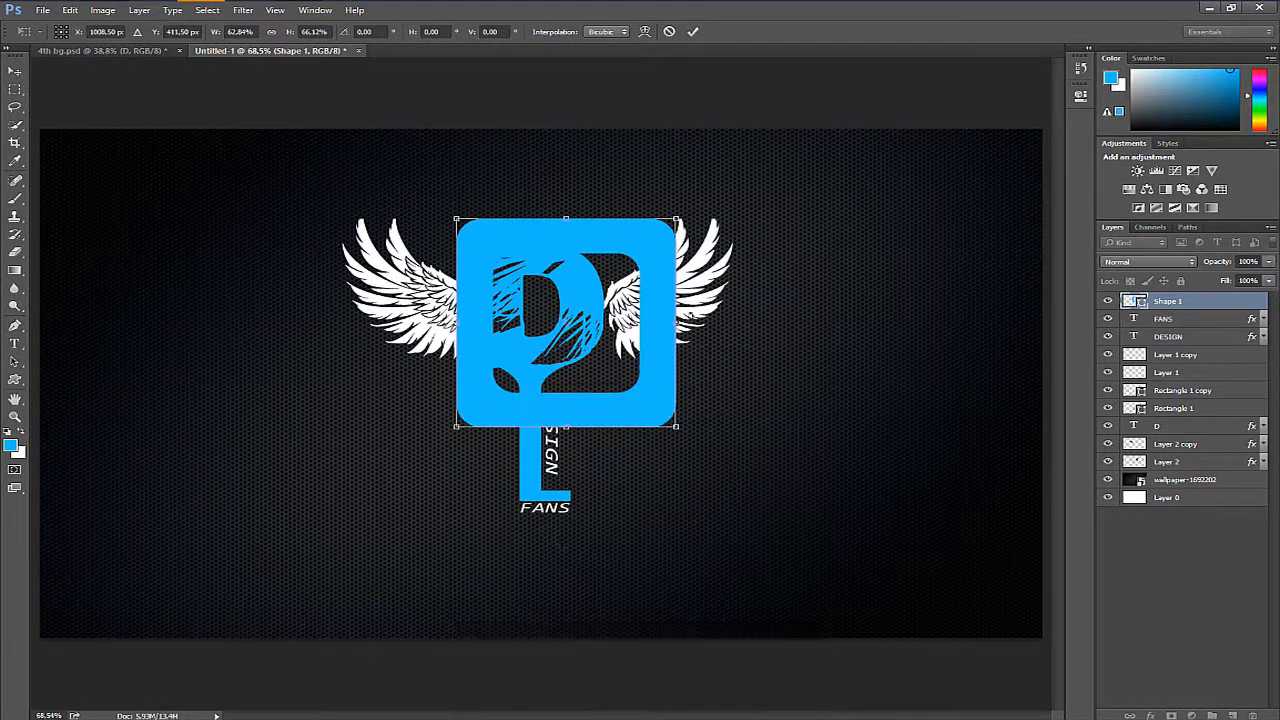
drag(671, 321, 629, 319)
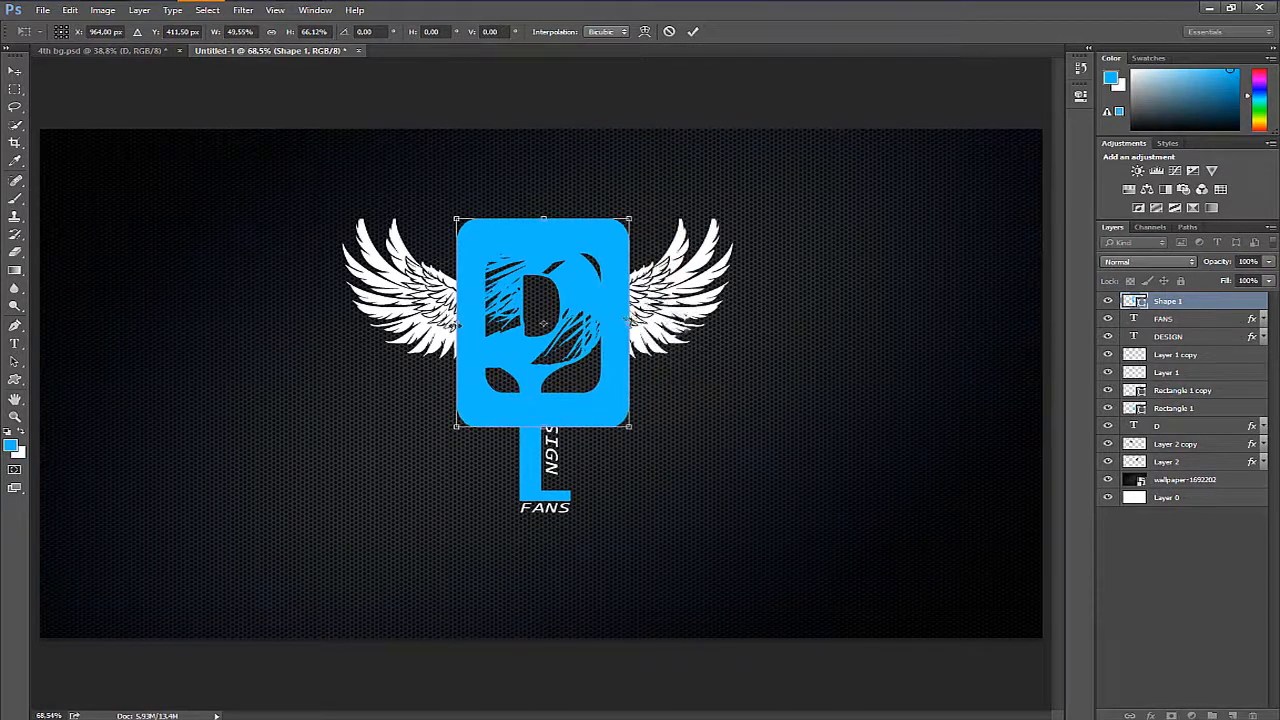
mouse_move(456, 319)
mouse_down()
mouse_move(422, 319)
mouse_move(437, 319)
mouse_up()
drag(542, 218, 540, 192)
drag(629, 311, 639, 311)
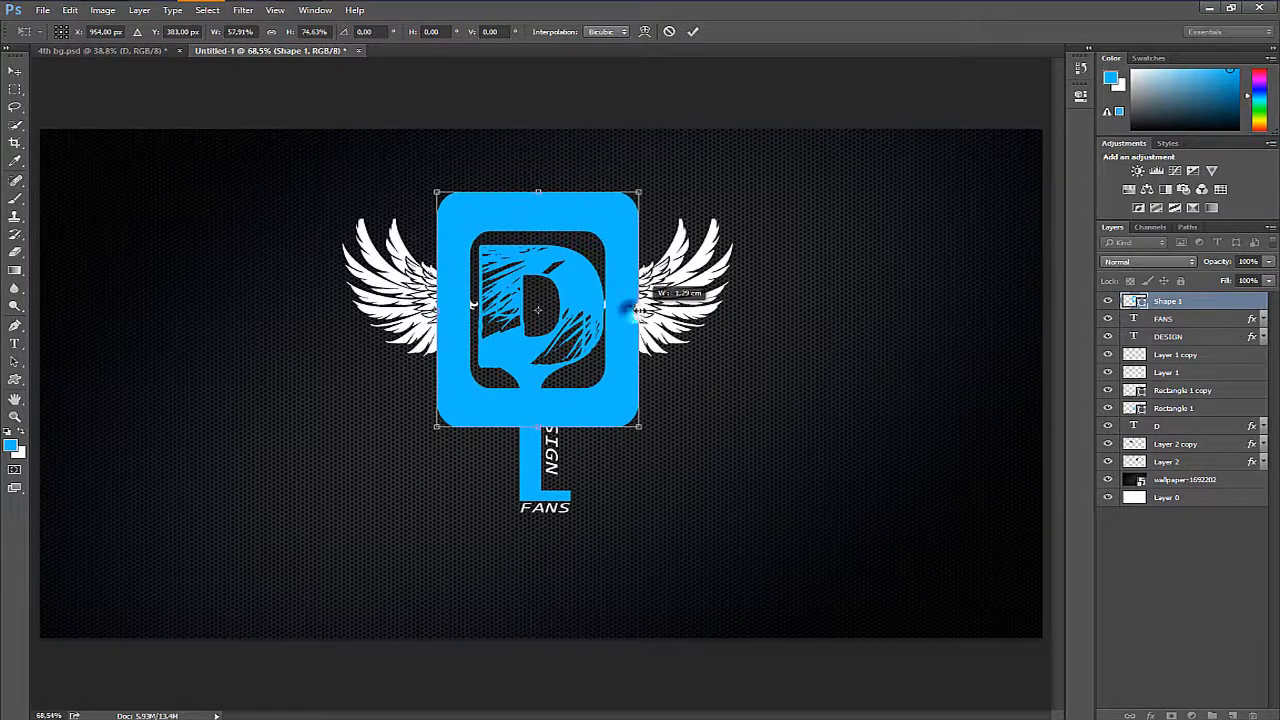
drag(436, 309, 430, 309)
drag(639, 311, 645, 313)
key(Return)
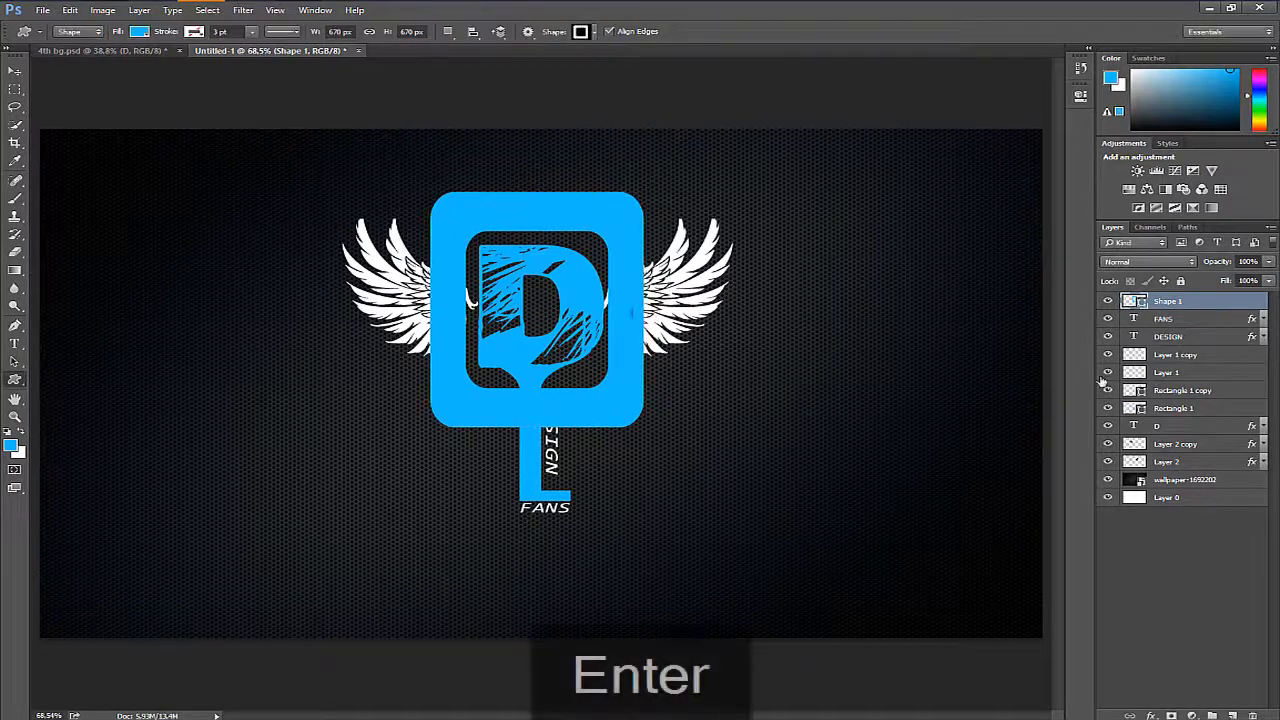
- Rasterize the Shape 1 layer and add a layer mask to it
right_click(1239, 305)
click(1210, 374)
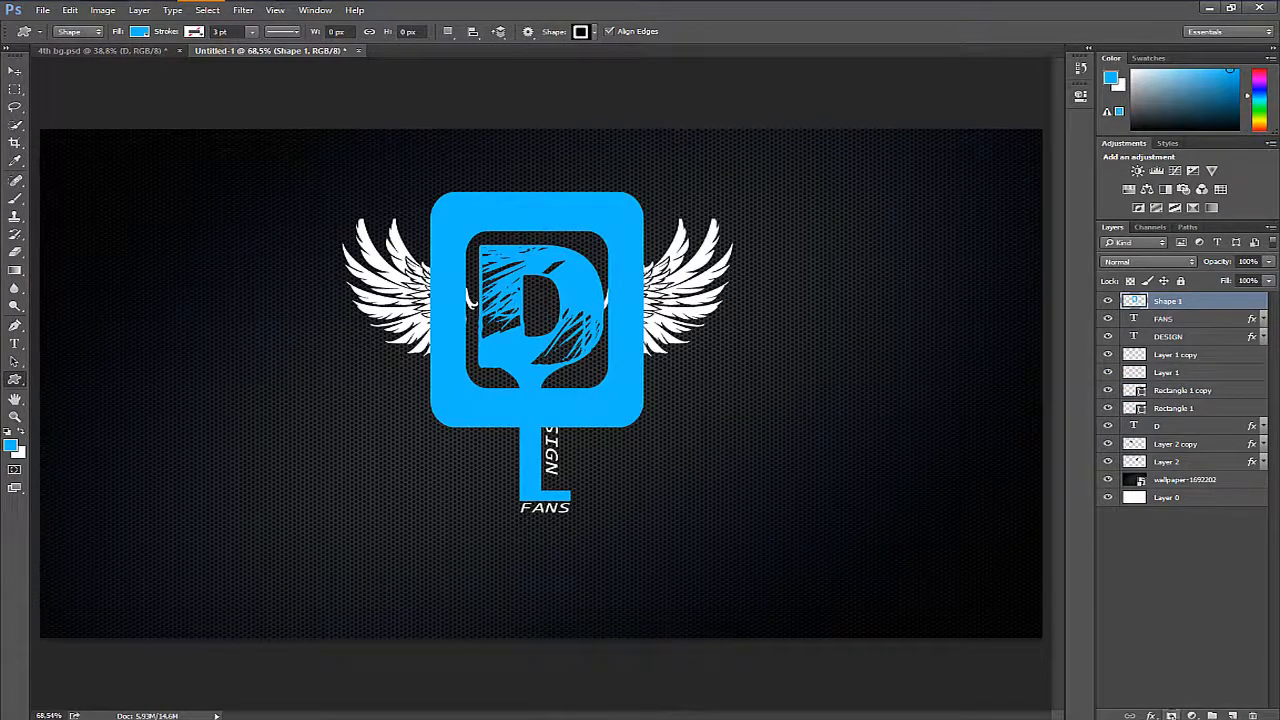
click(1172, 715)
- Activate the Brush tool and replace its presets with the Splat SprayCan brush set
key(z)
drag(591, 309, 643, 309)
drag(662, 358, 670, 435)
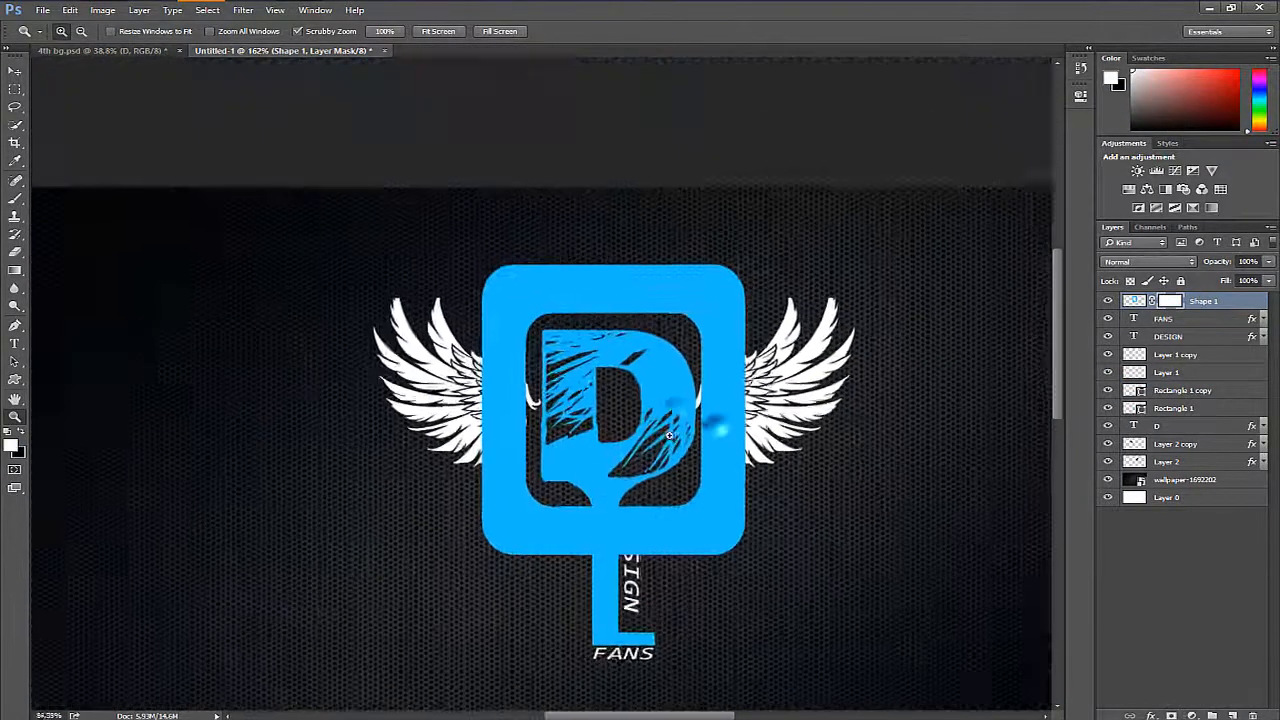
key(b)
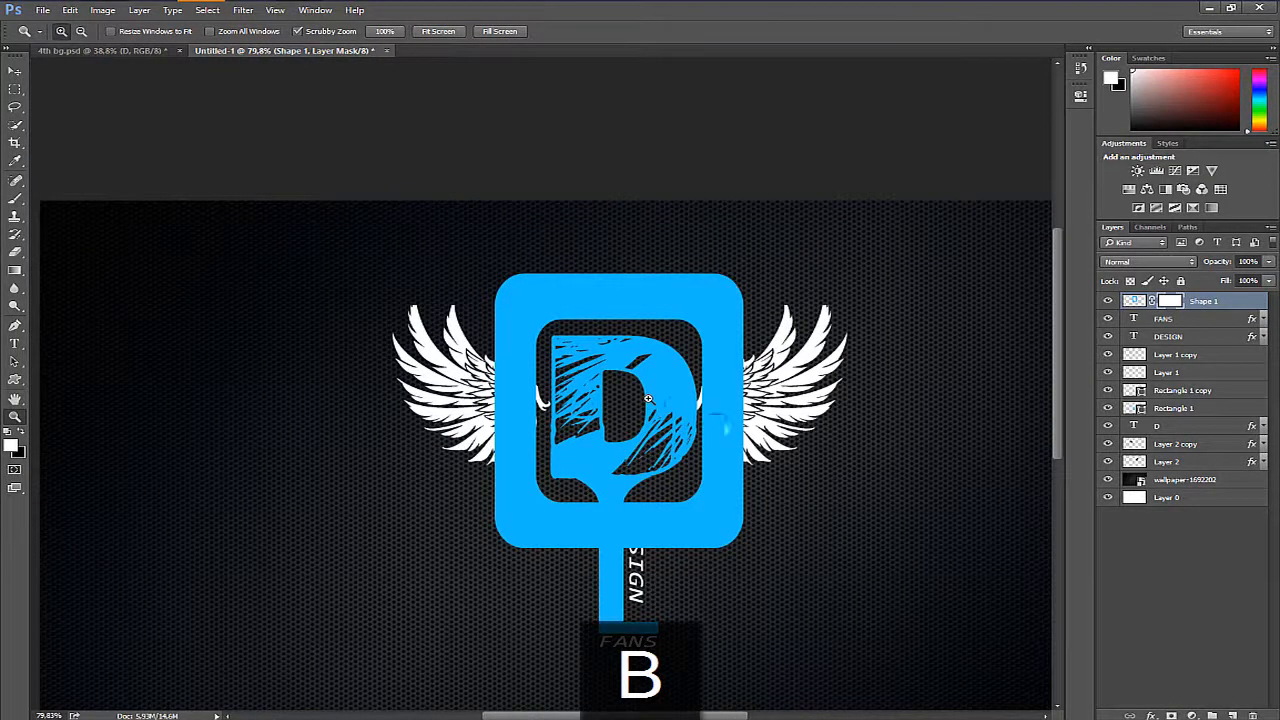
right_click(658, 371)
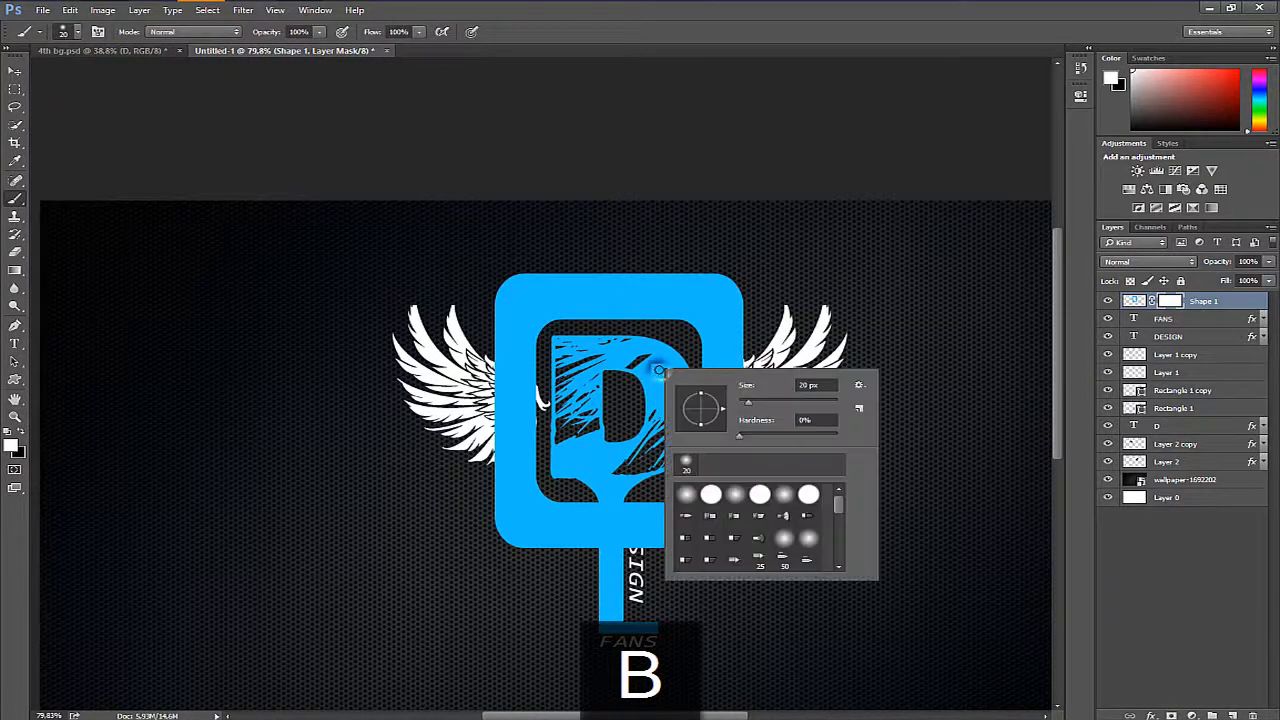
click(858, 385)
click(675, 559)
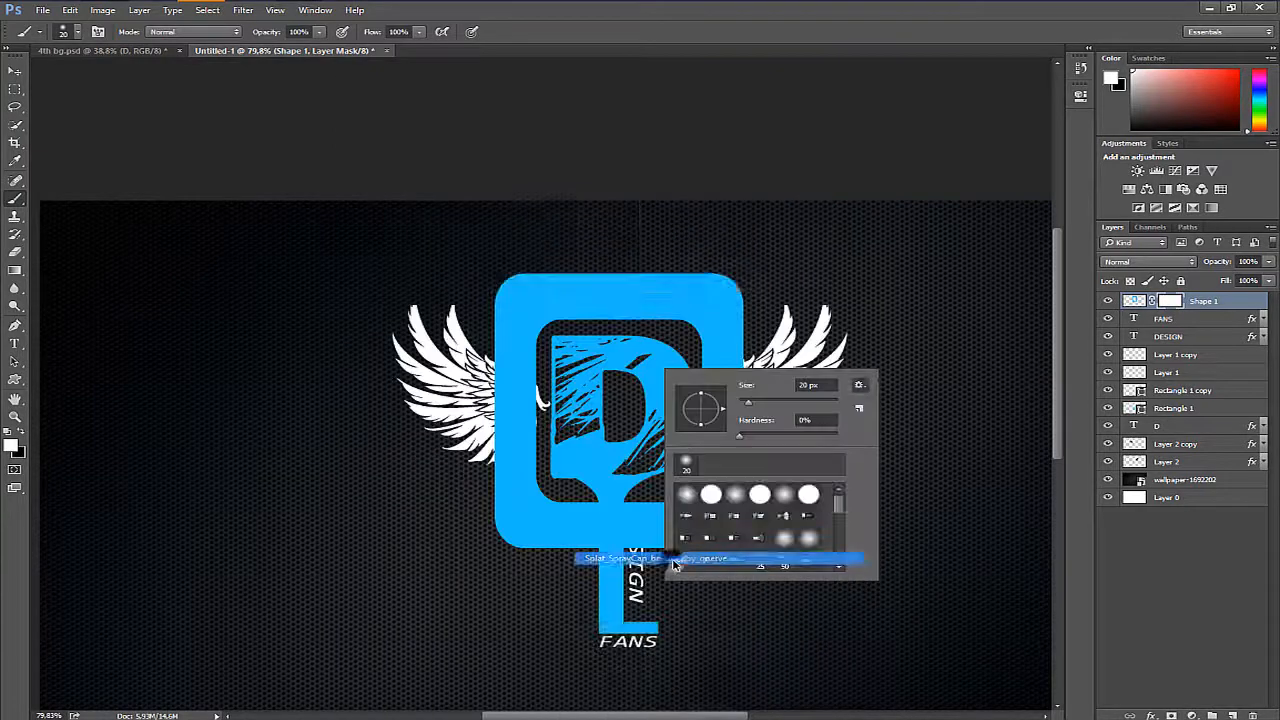
key(Return)
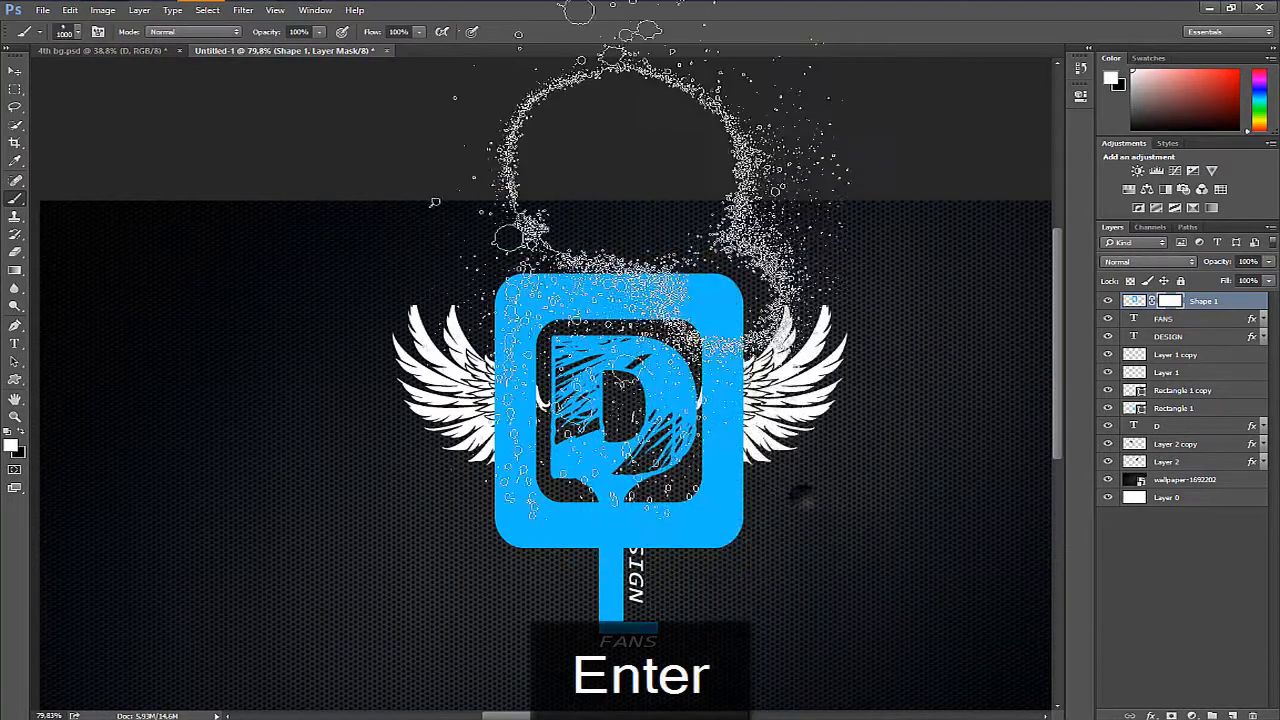
- Reduce the splatter brush to 90 px and paint black on the mask to break the middle of the frame's upper and lower bars
key(bracketleft)
key(bracketleft)
key(bracketleft)
key(bracketleft)
key(bracketleft)
key(bracketleft)
key(bracketleft)
key(bracketleft)
key(bracketleft)
key(bracketleft)
key(bracketleft)
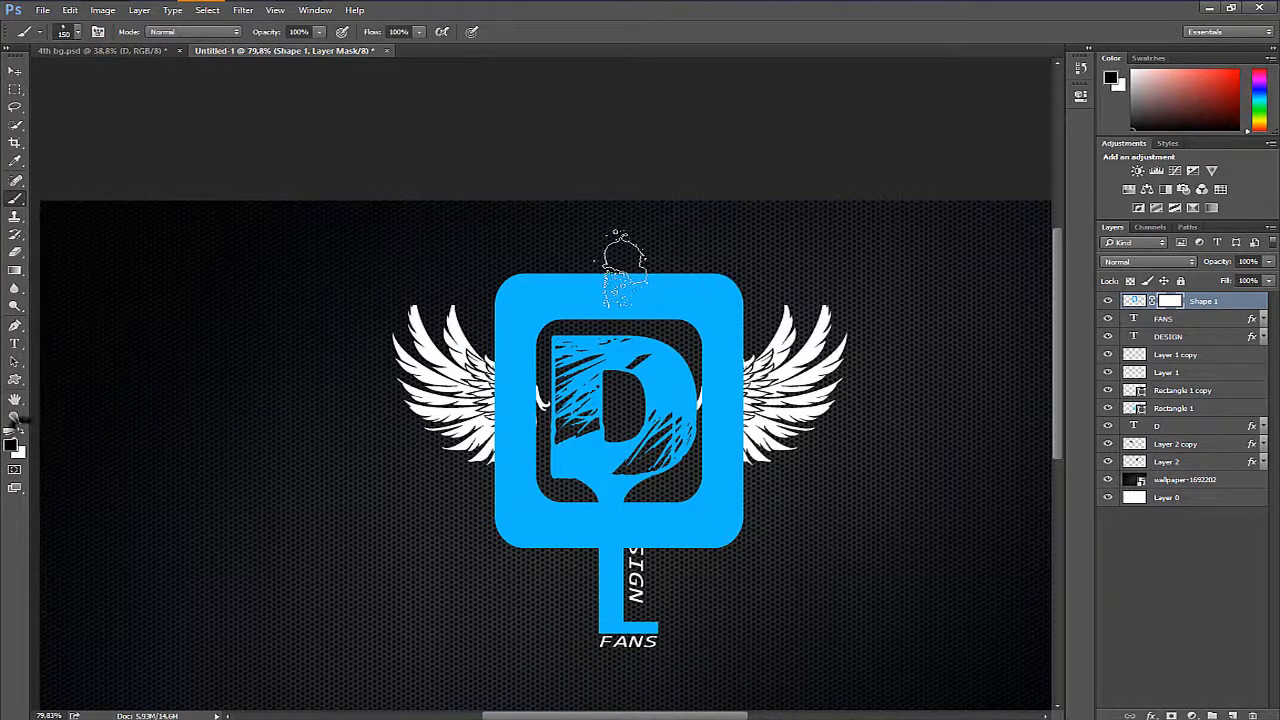
key(bracketleft)
key(bracketleft)
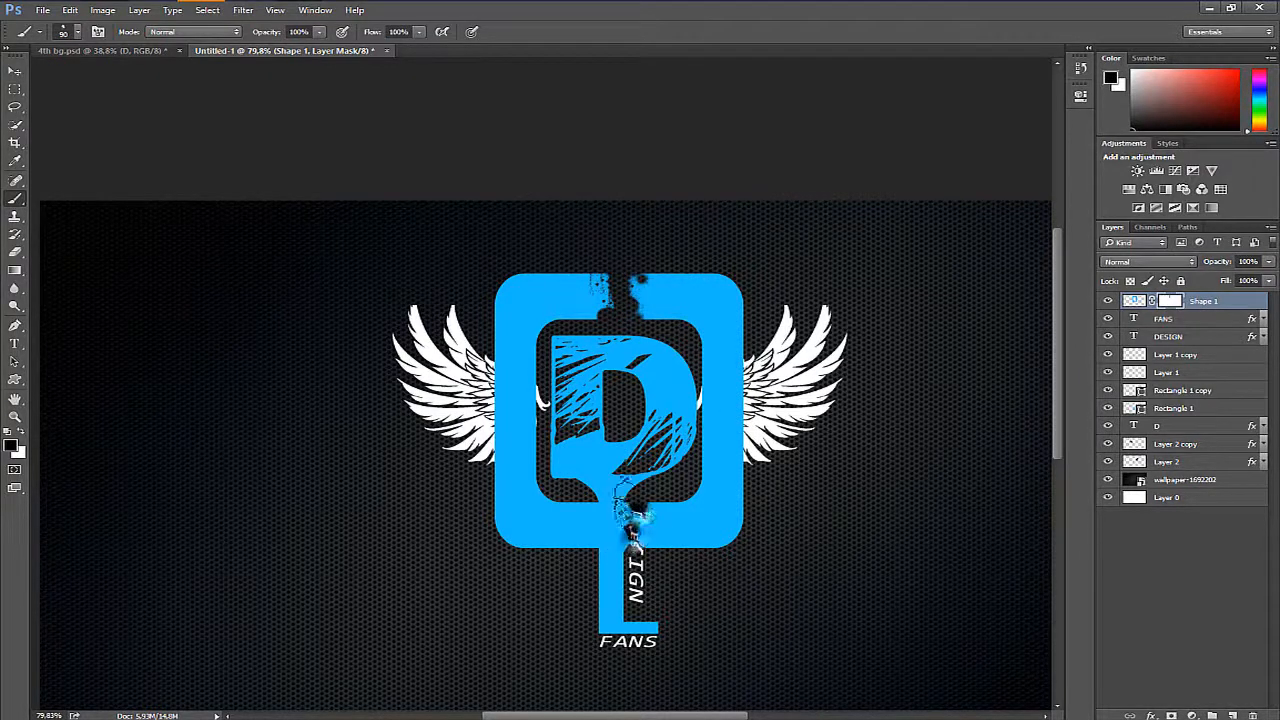
drag(630, 515, 612, 540)
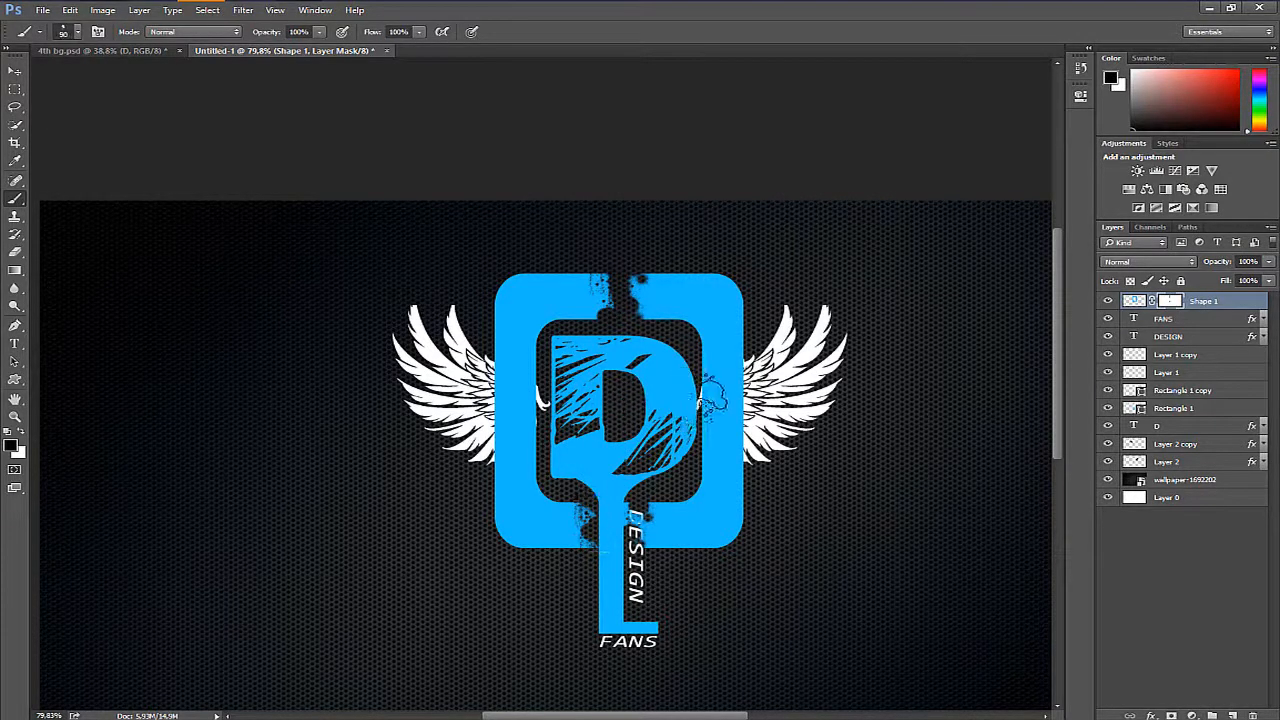
- Switch to the 1064 px splatter brush and mask the frame over the right wing at 250 px and the left wing at 175 px
right_click(710, 399)
double_click(788, 522)
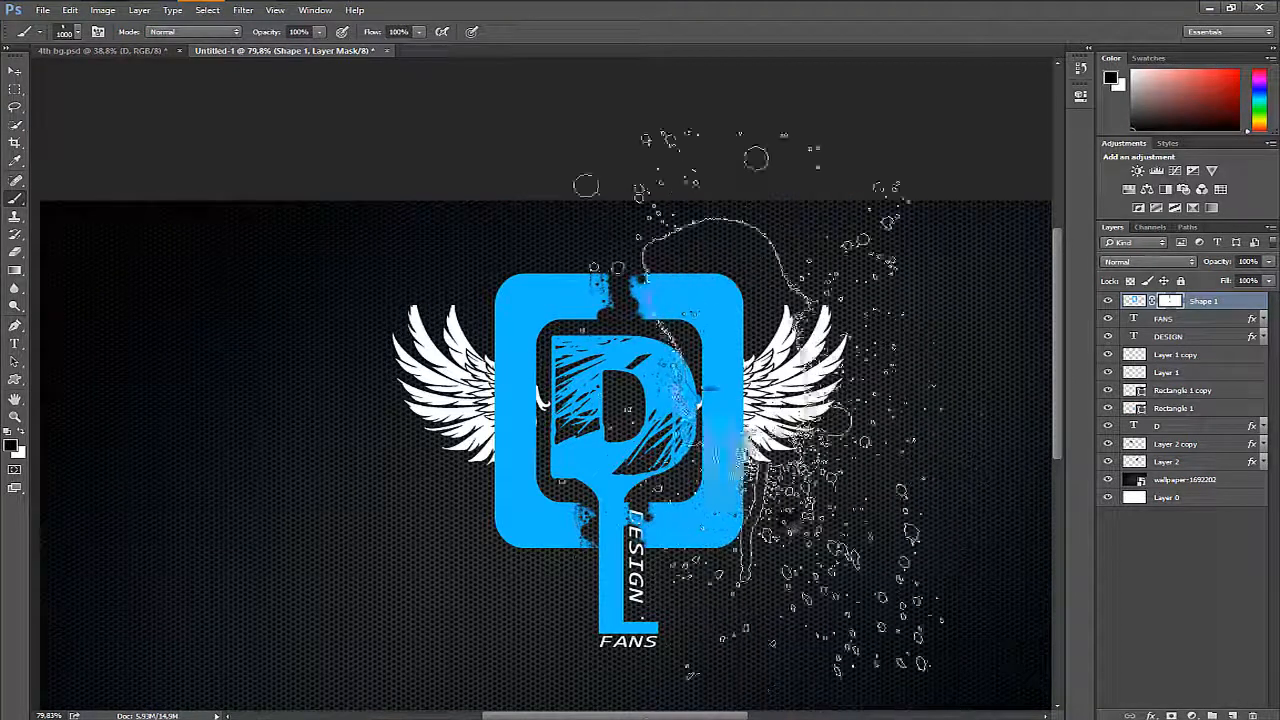
click(722, 421)
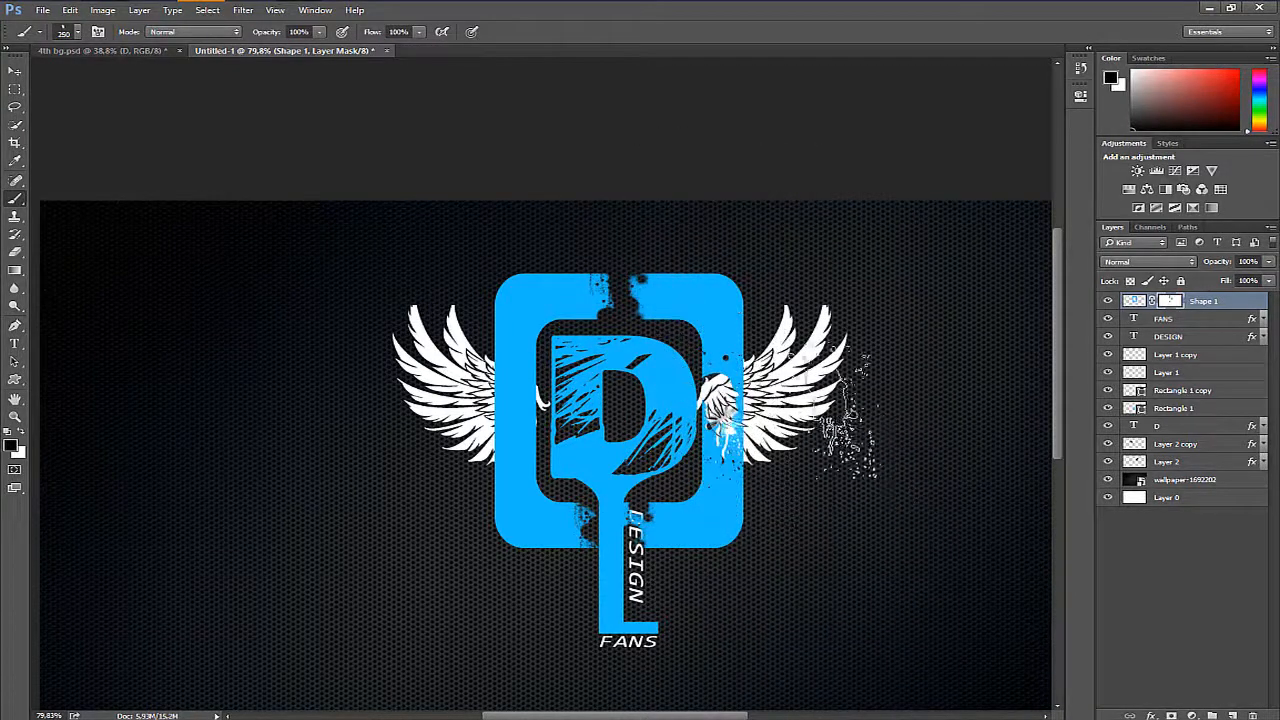
key(bracketleft)
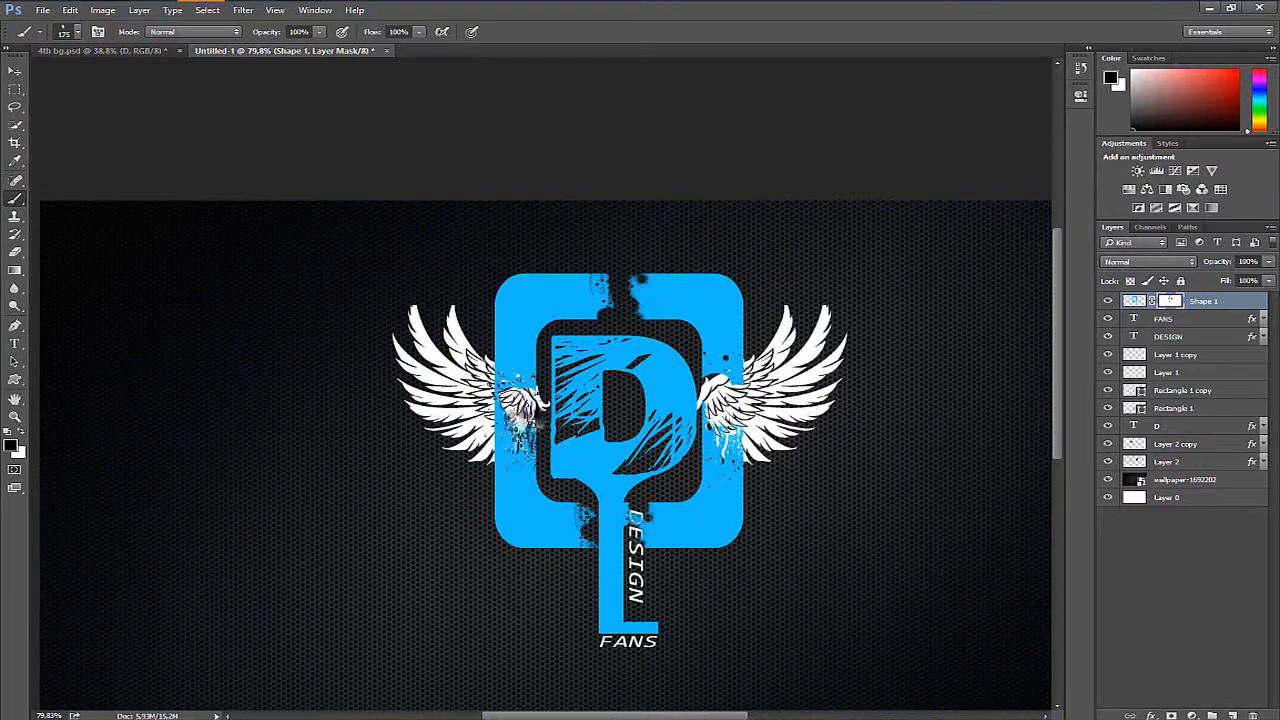
click(518, 415)
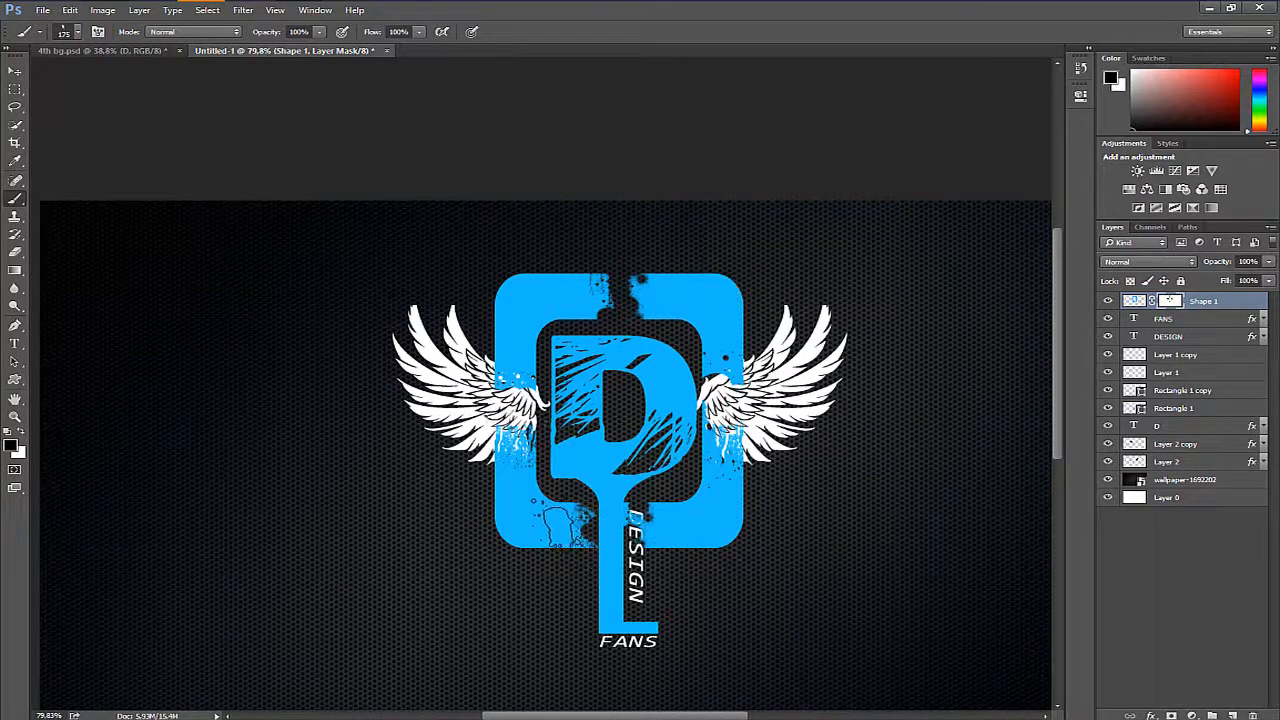
- Choose the first 1565 px splatter brush, reduce it to 250 px, rotate its tip and splatter the frame's lower-left corner on the mask
right_click(487, 540)
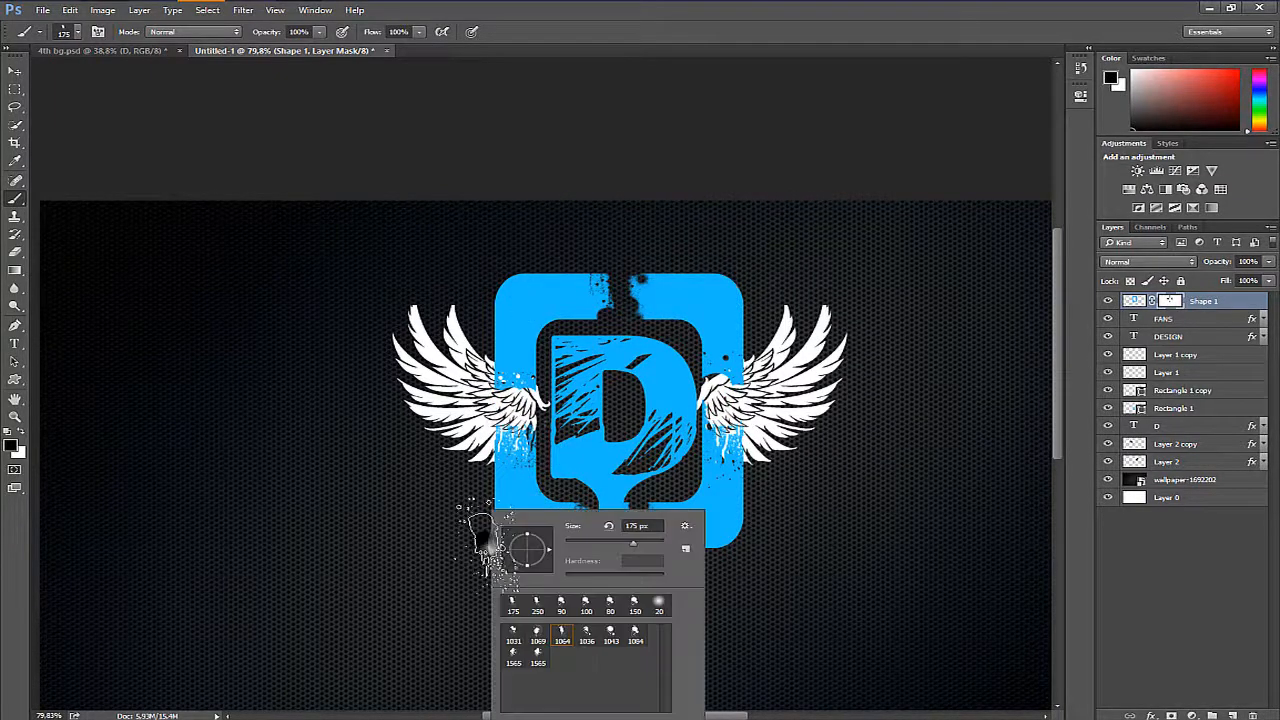
double_click(516, 656)
key([)
key([)
key([)
key([)
key([)
key([)
key([)
key([)
key([)
key([)
key([)
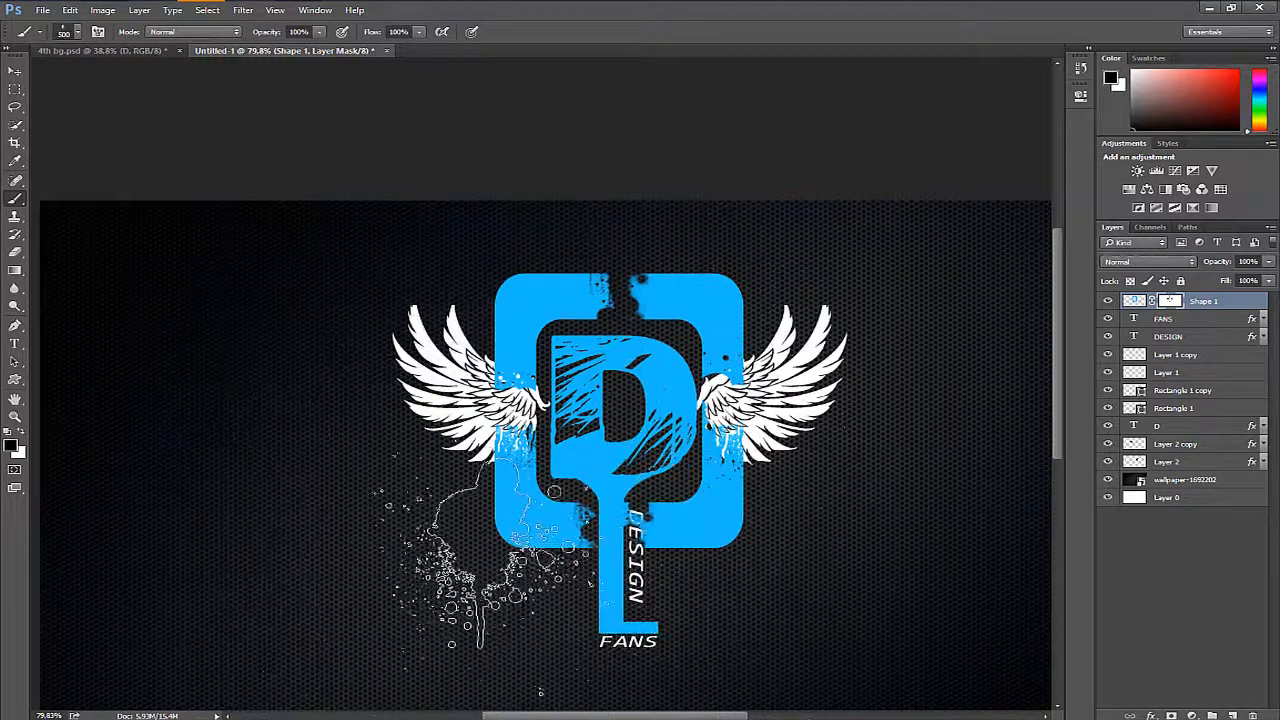
key([)
key([)
key([)
right_click(519, 572)
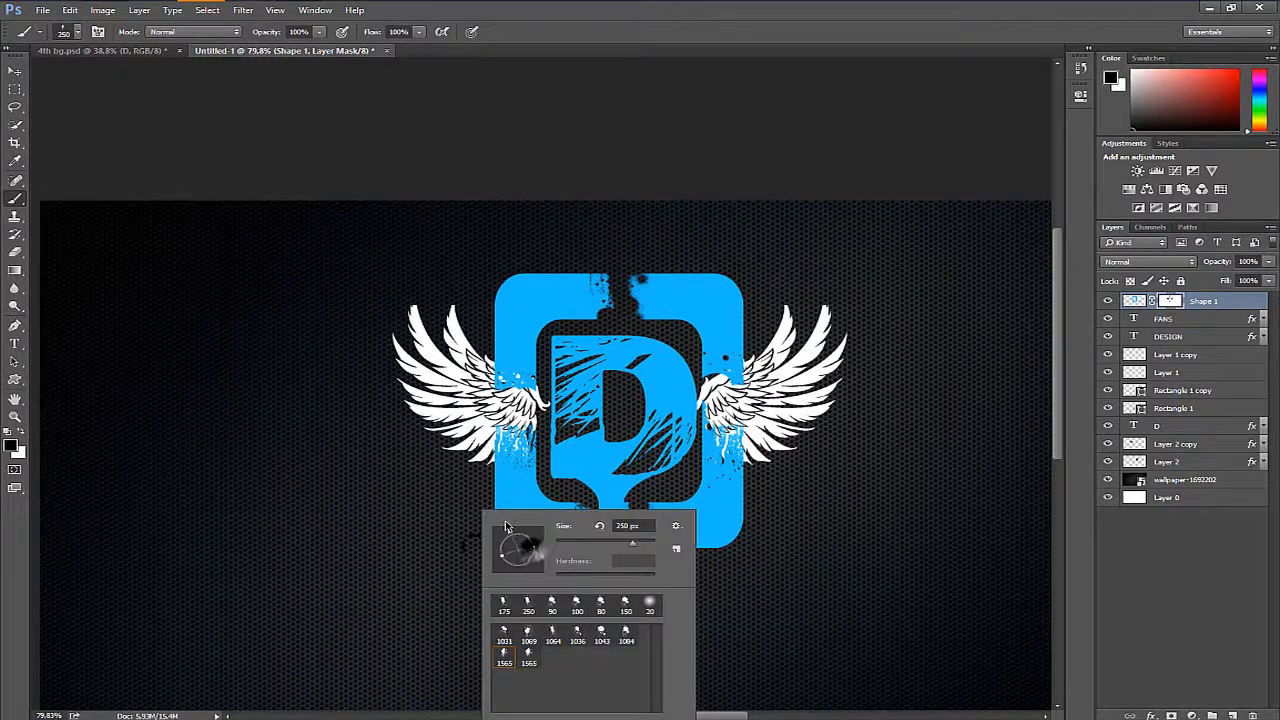
key(Return)
click(498, 539)
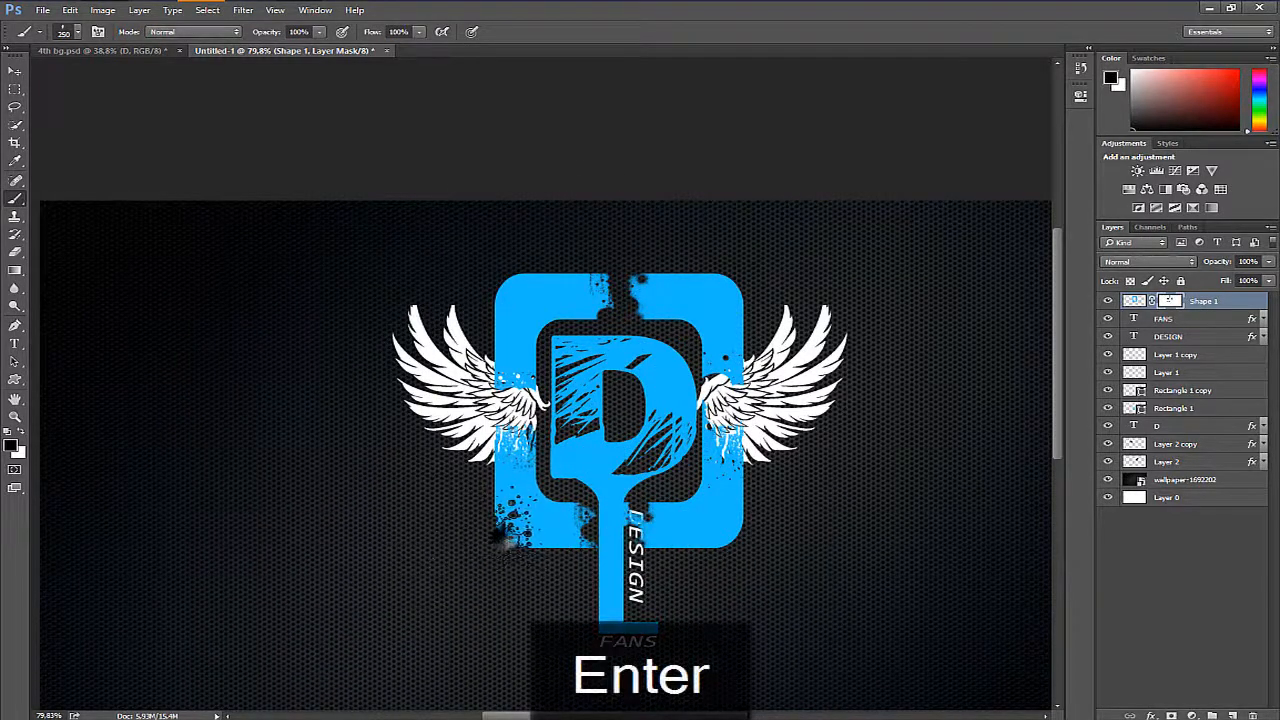
- Splatter the frame's lower-right and both upper corners on the mask, reducing the brush to 150 px and finally 125 px
click(730, 555)
key([)
key([)
key([)
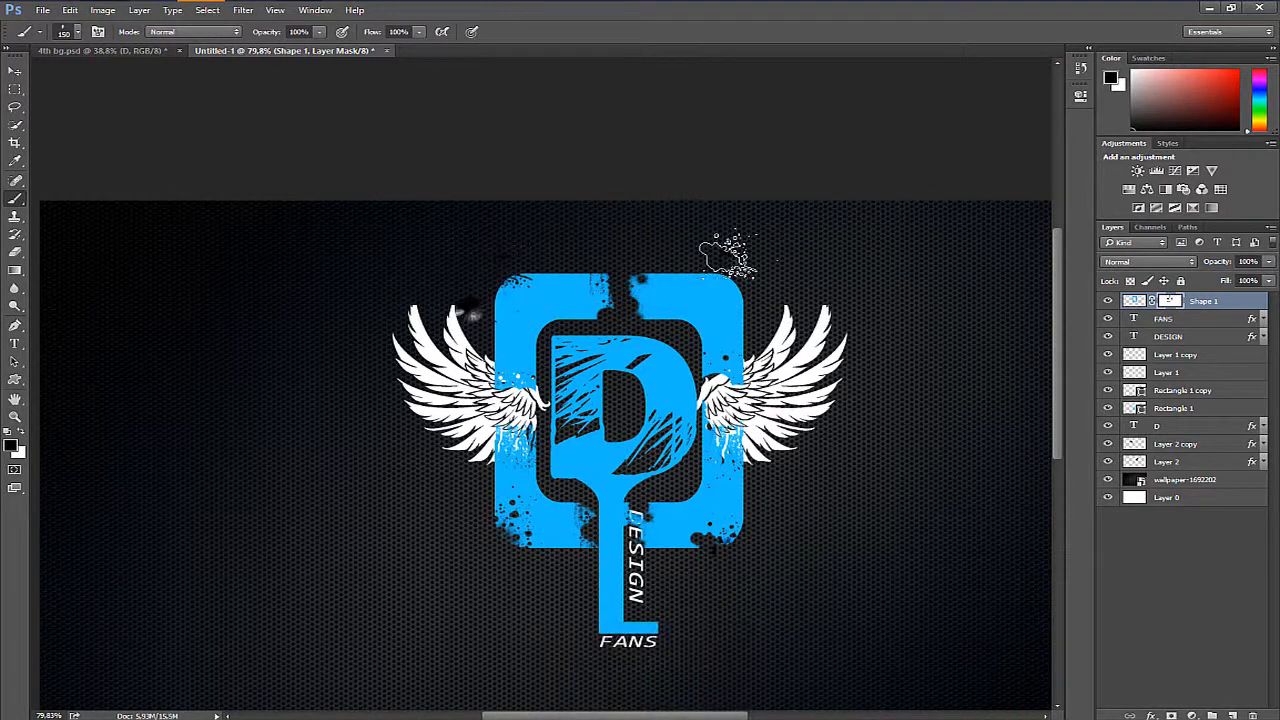
click(742, 266)
key(bracketleft)
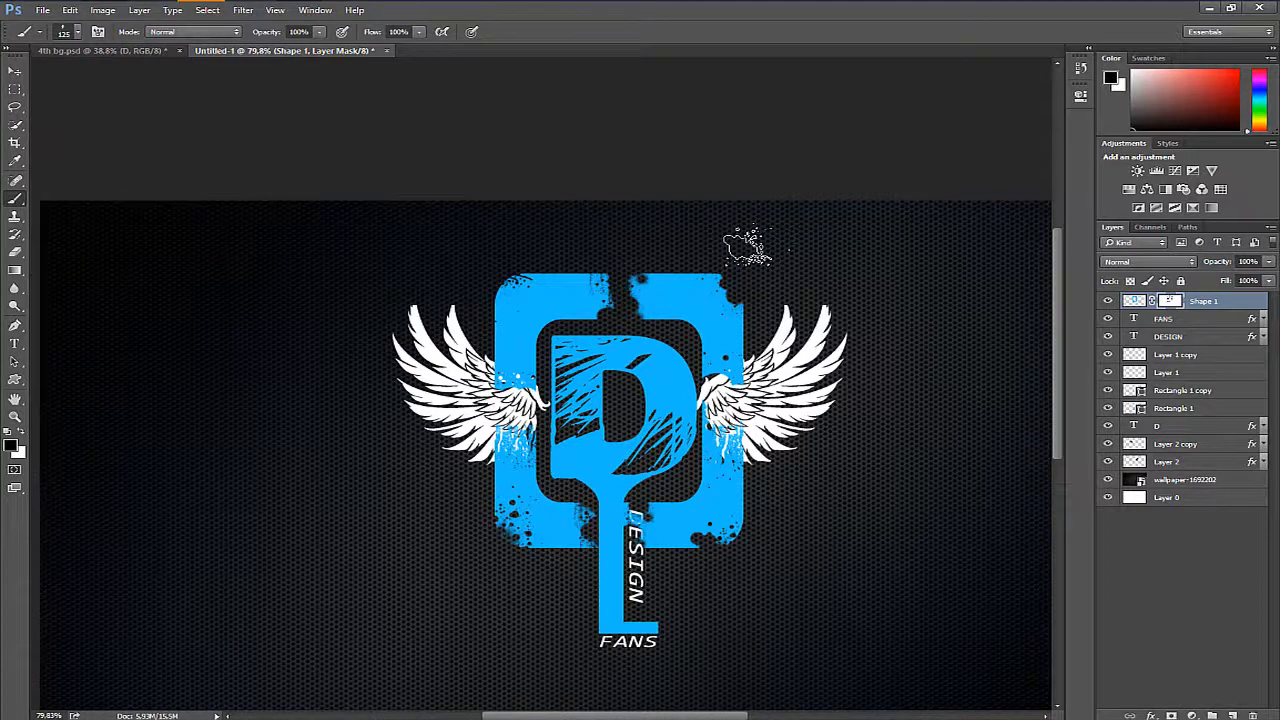
- Splatter the frame's inner corners on the mask, changing to the 1036 px splatter brush and reducing it to 200 px
key(ctrl+plus)
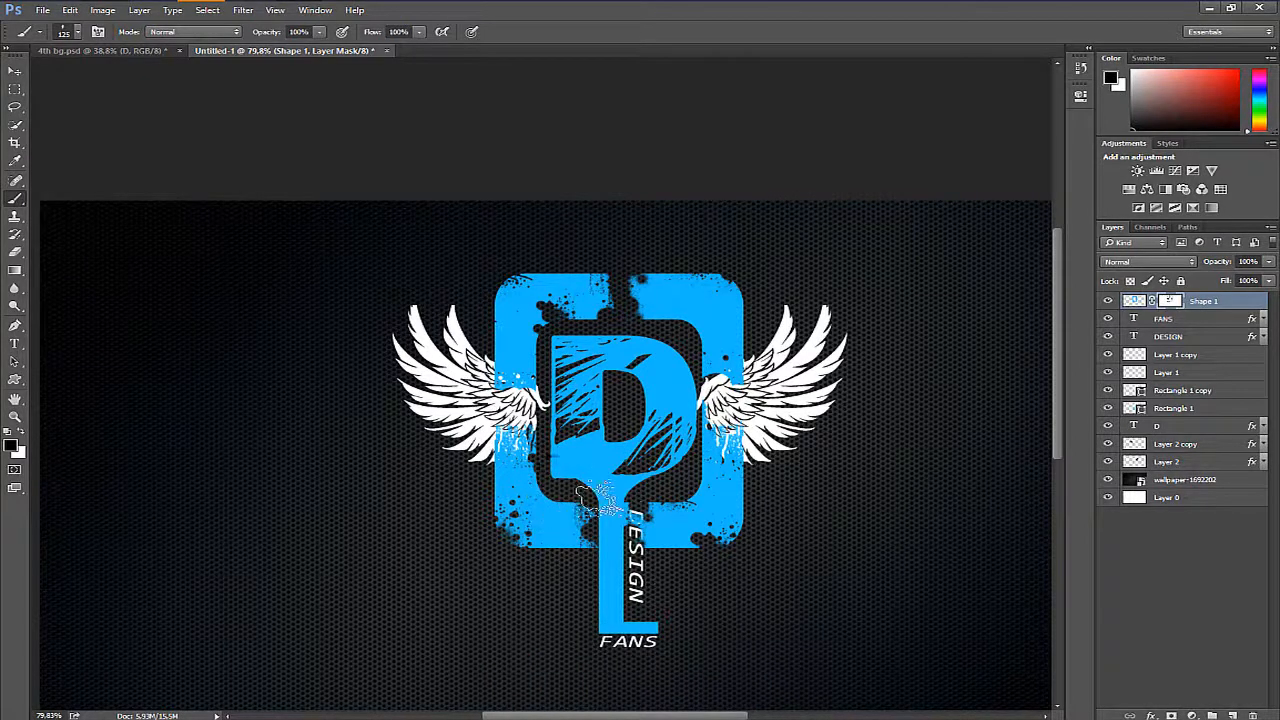
right_click(688, 318)
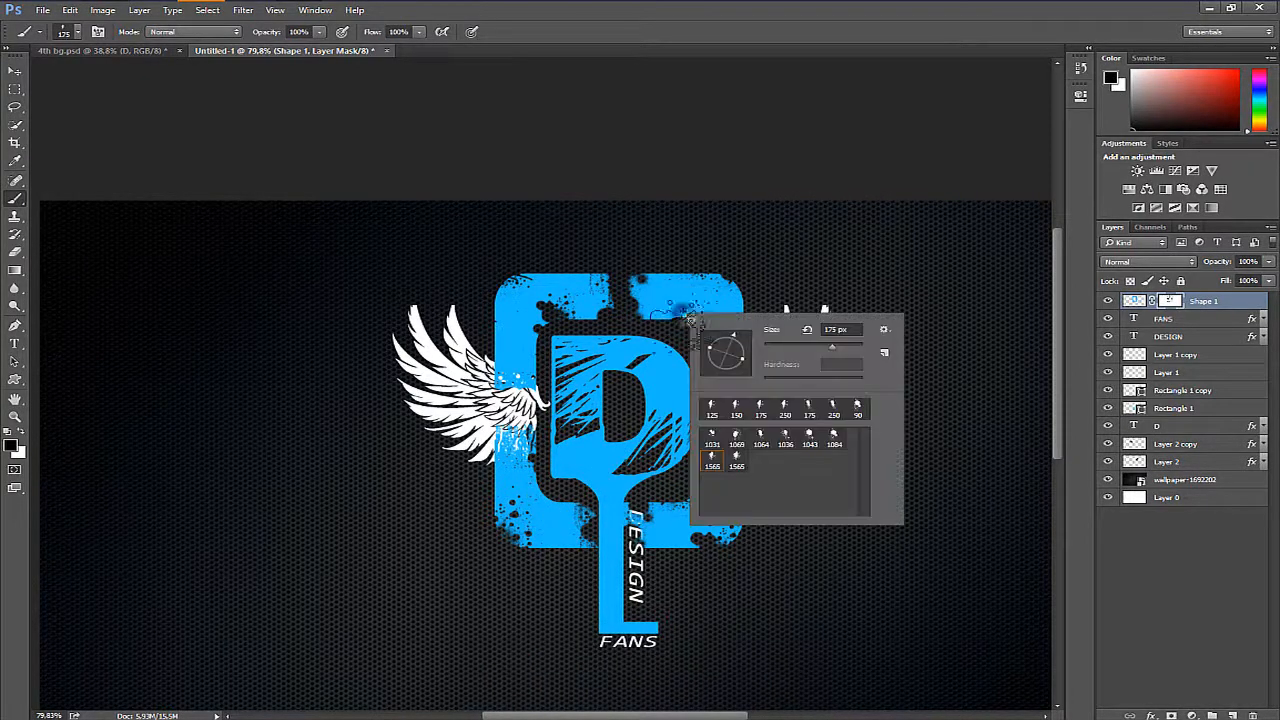
double_click(787, 448)
key([)
key([)
key([)
key([)
key([)
key([)
key([)
key([)
key([)
key([)
key([)
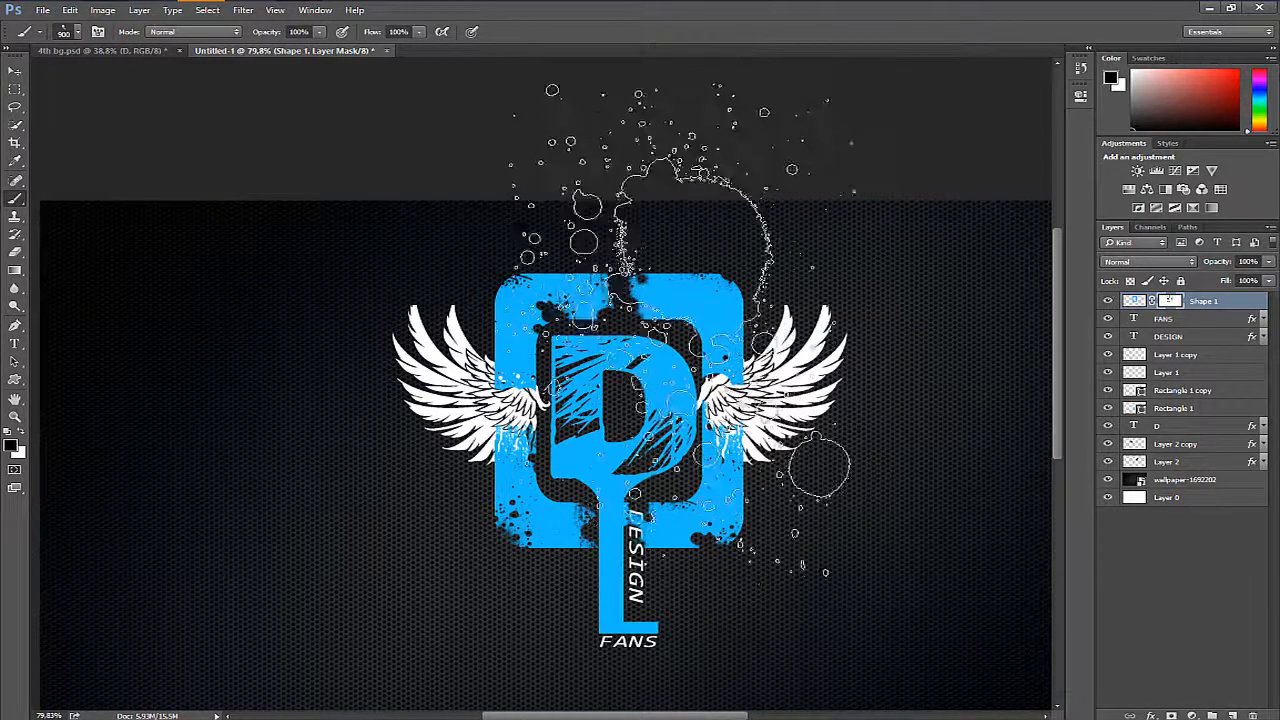
key(bracketright)
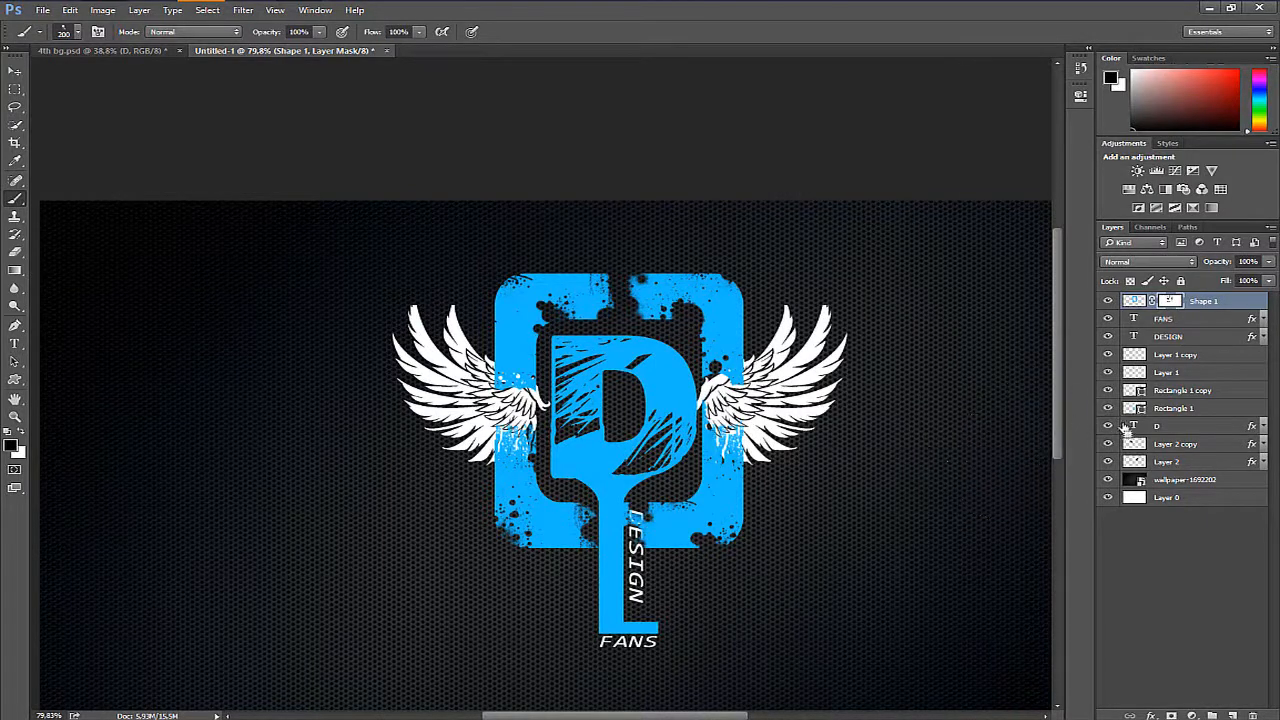
- Duplicate the Shape 1 frame layer and enlarge the copy to about 197%, shifting it horizontally to X 960.5 px
drag(1220, 262, 1216, 264)
key(Return)
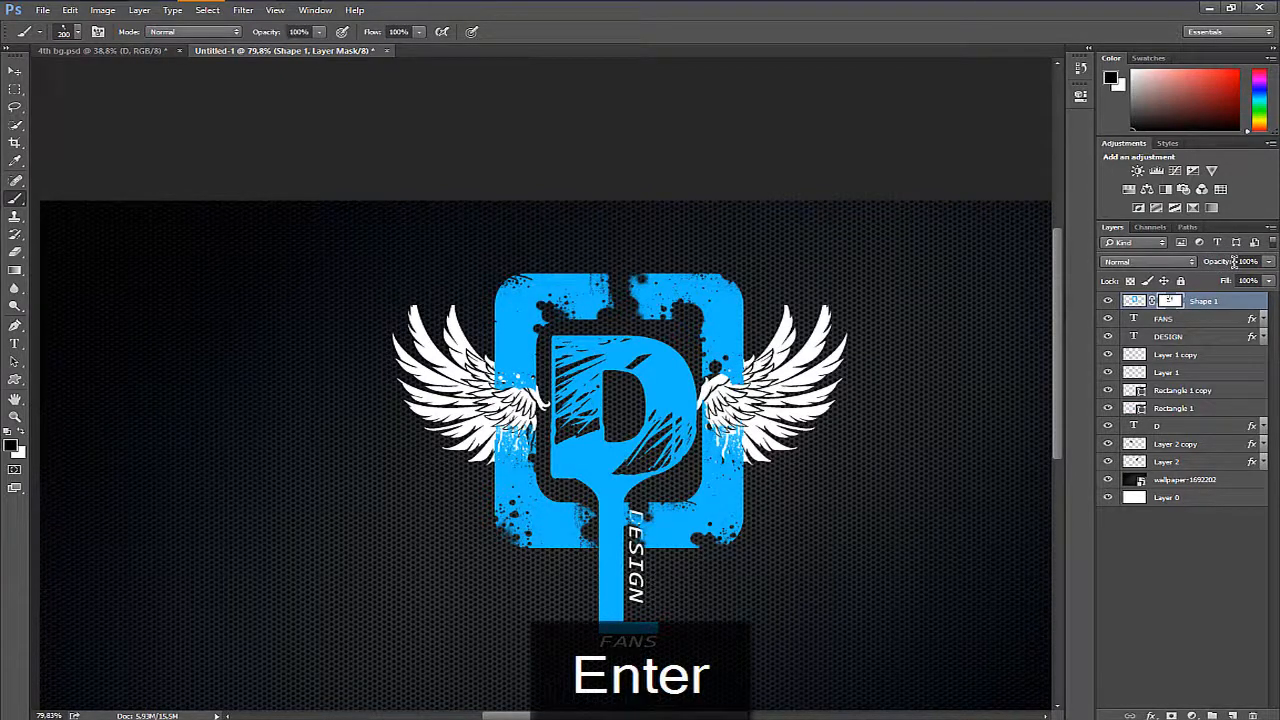
key(ctrl+j)
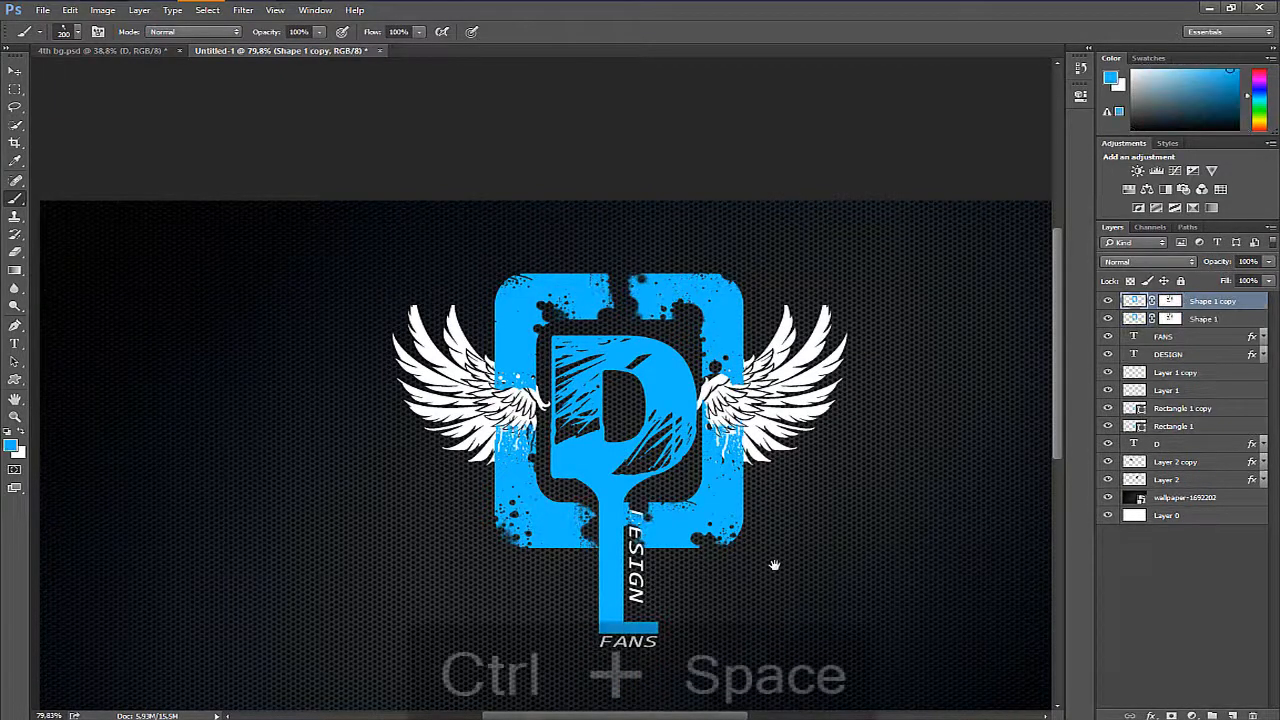
drag(775, 565, 790, 492)
key(ctrl+space)
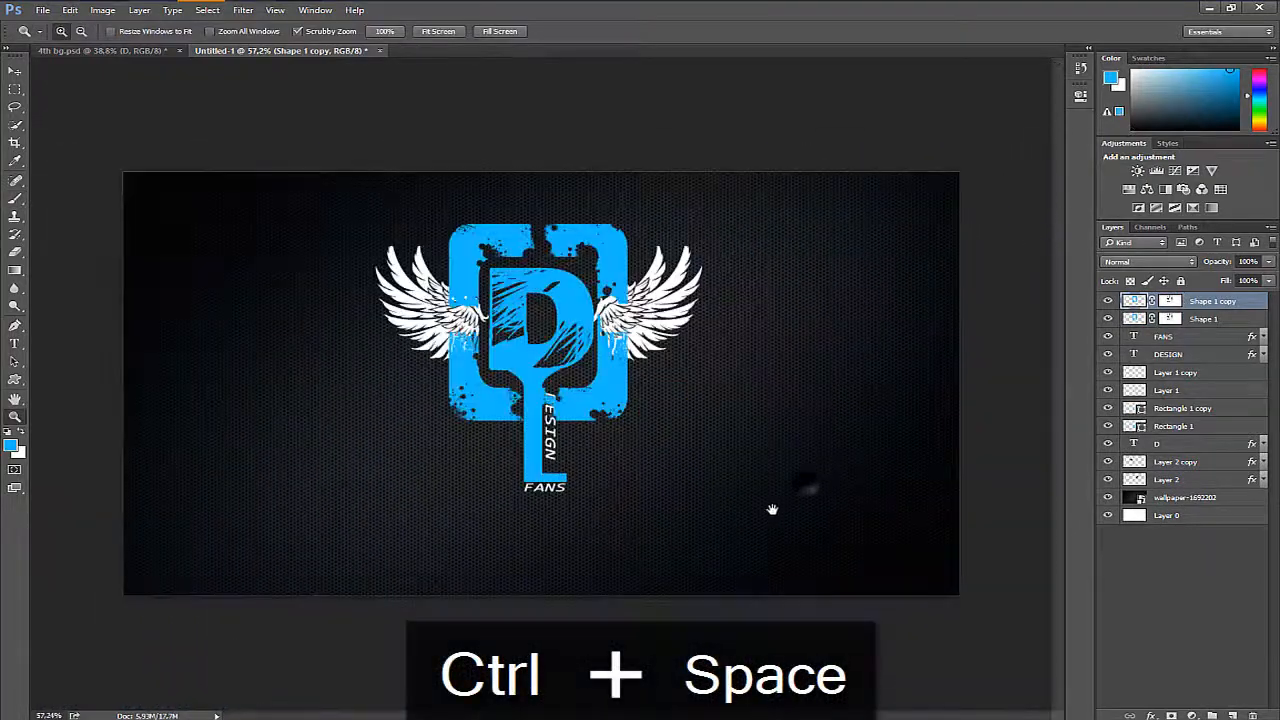
key(ctrl+t)
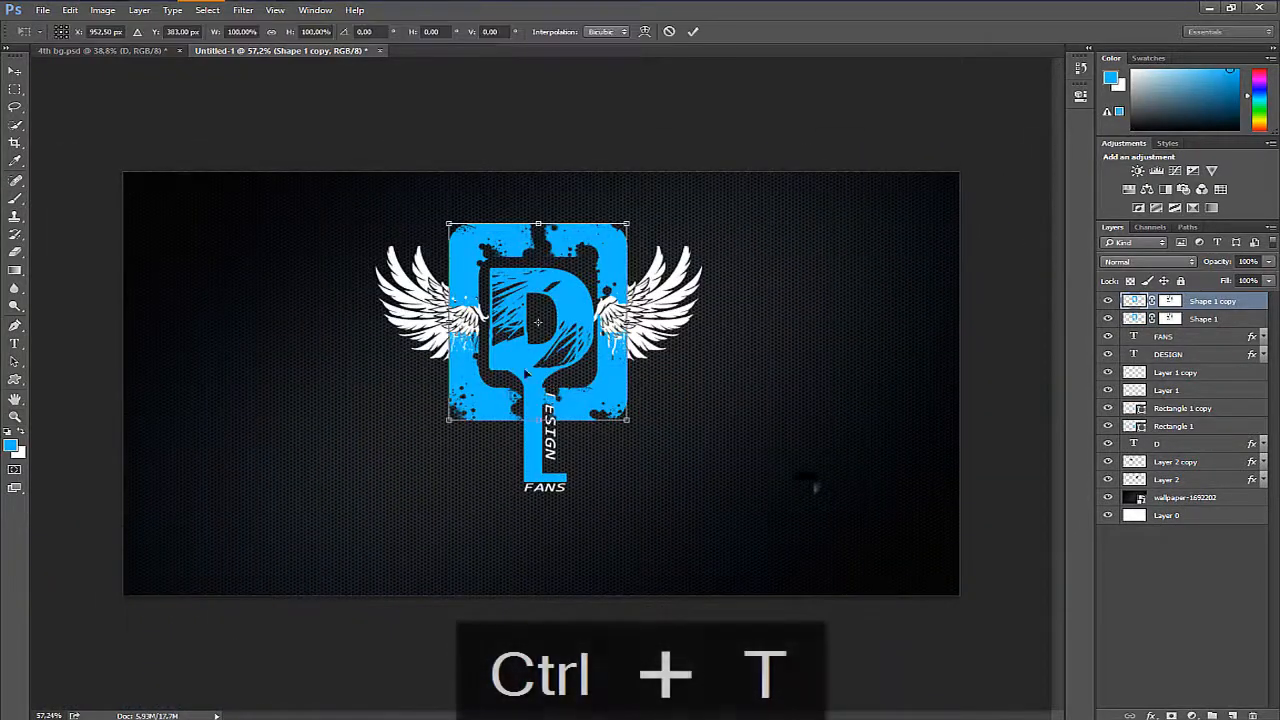
drag(632, 422, 718, 515)
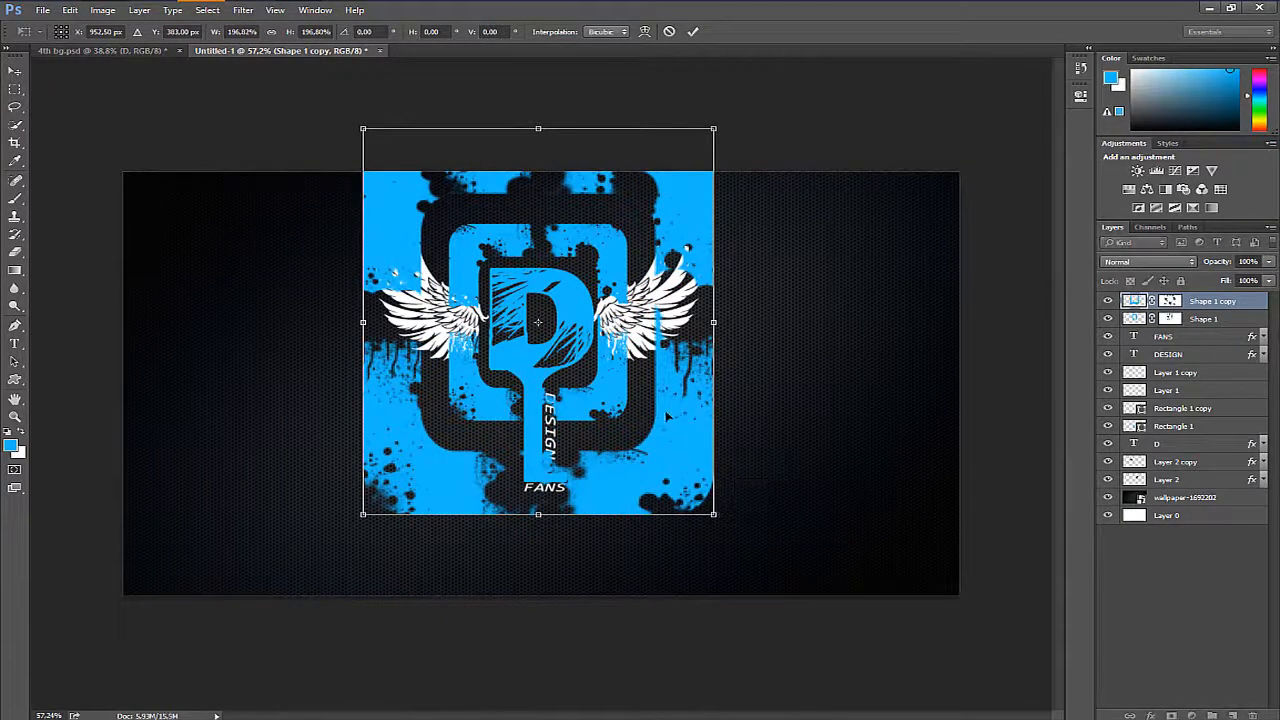
drag(650, 392, 663, 397)
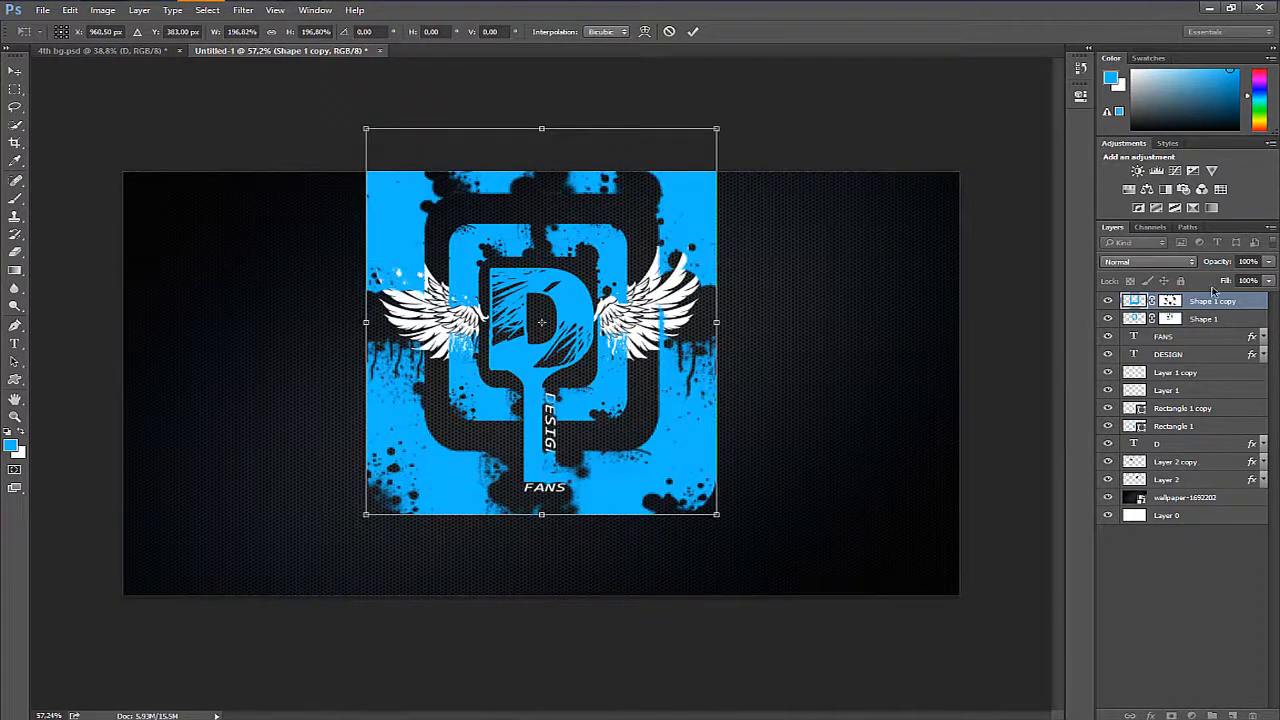
key(Return)
- Compare blend modes such as Exclusion, Linear Light and Lighter Color on the enlarged frame copy and settle on Overlay
click(1148, 261)
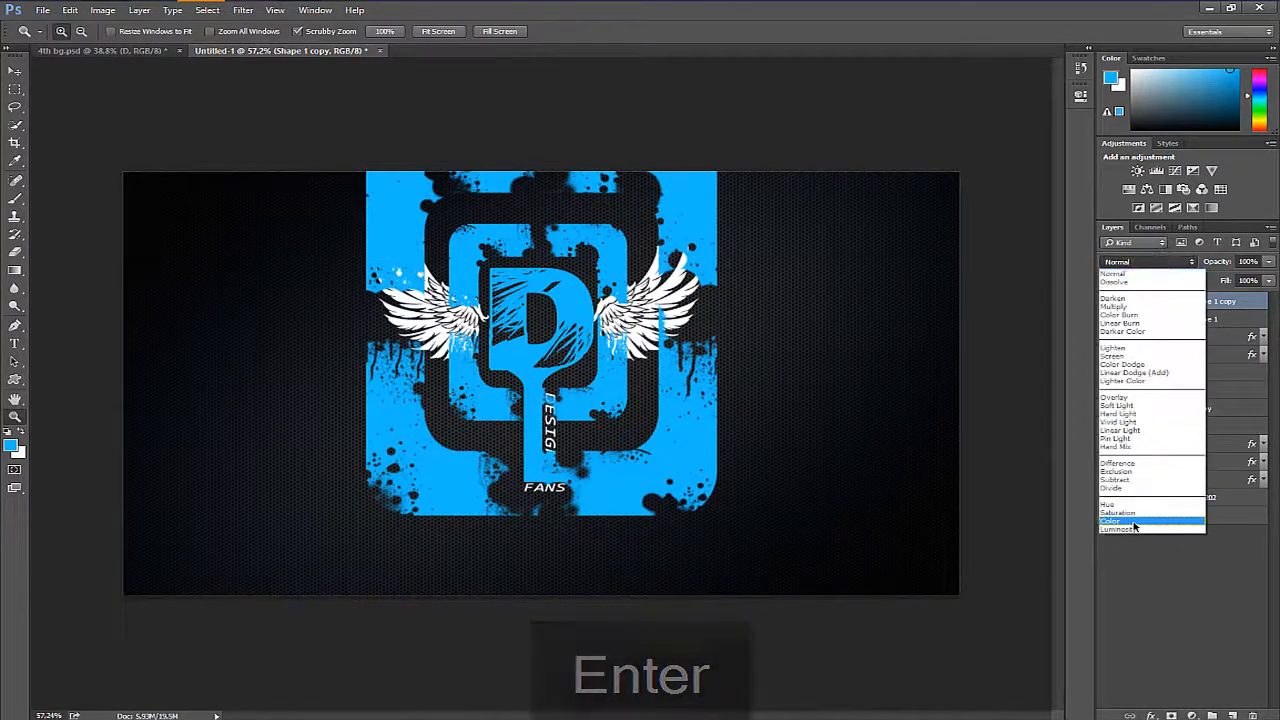
click(1134, 523)
key(Up)
key(Up)
key(Up)
key(Up)
key(Up)
key(Up)
key(Up)
key(Up)
key(Up)
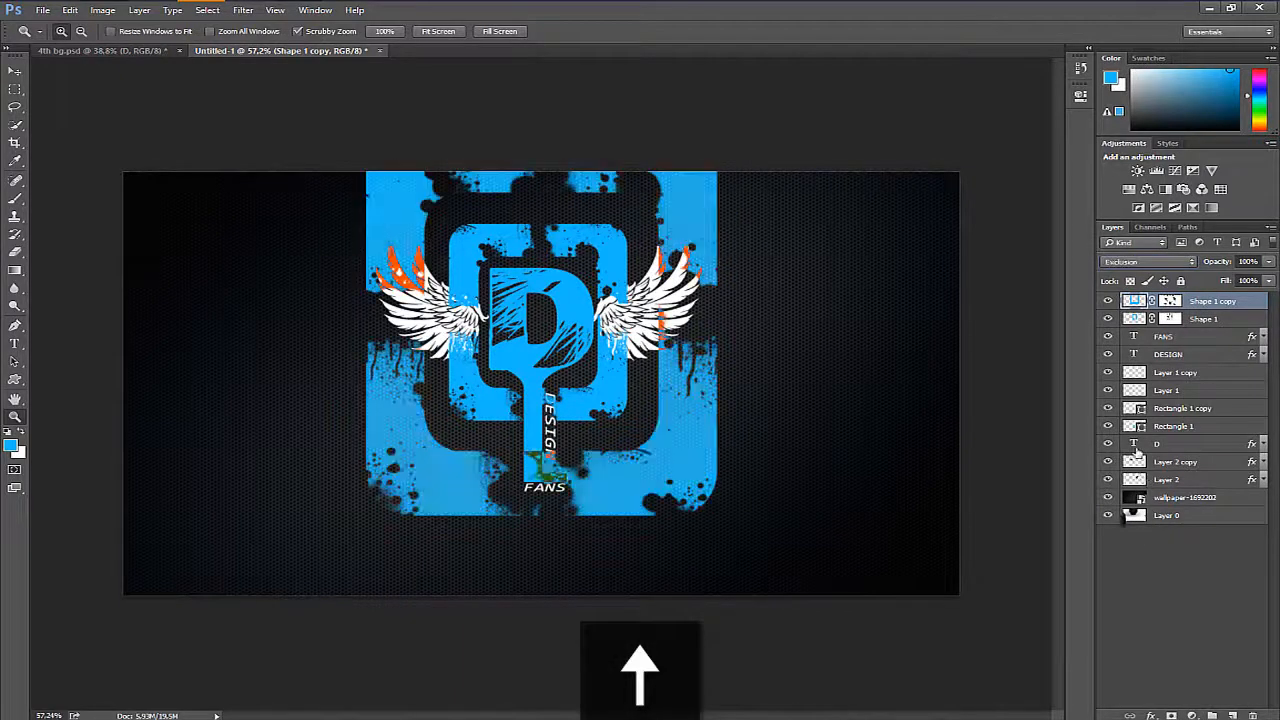
key(Down)
key(Up)
key(Up)
key(Up)
key(Up)
key(Up)
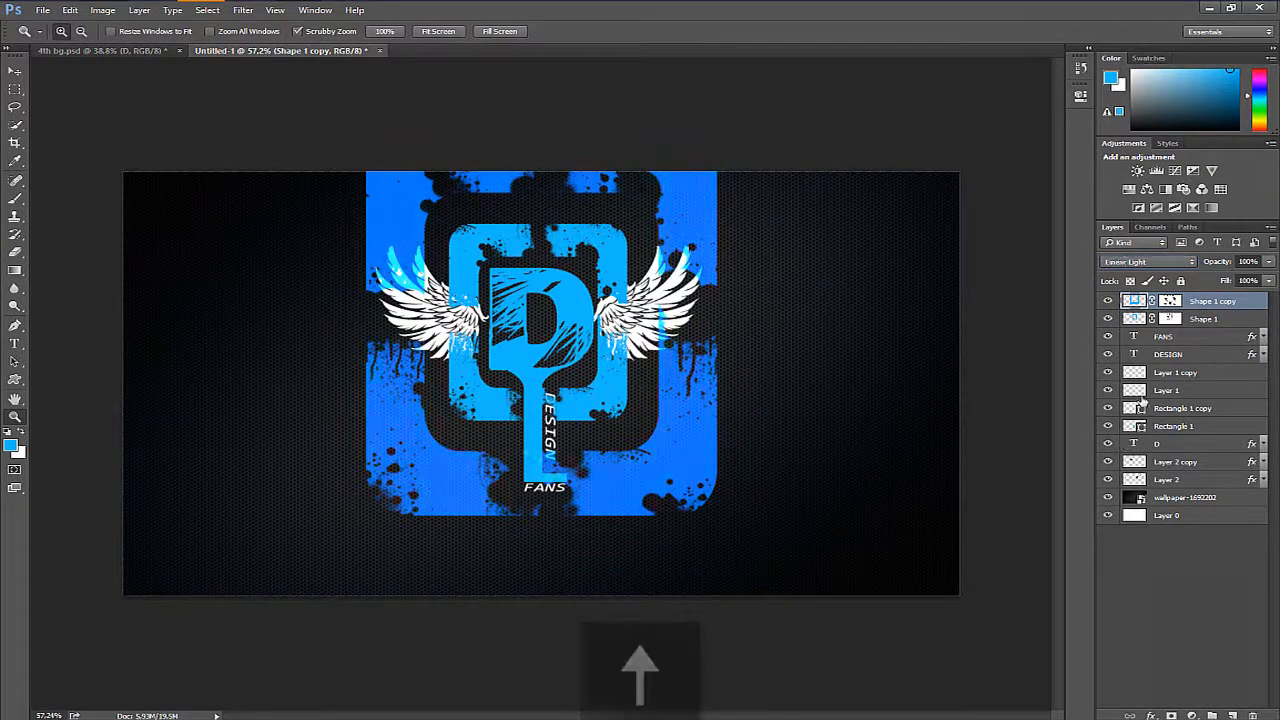
key(Down)
key(Up)
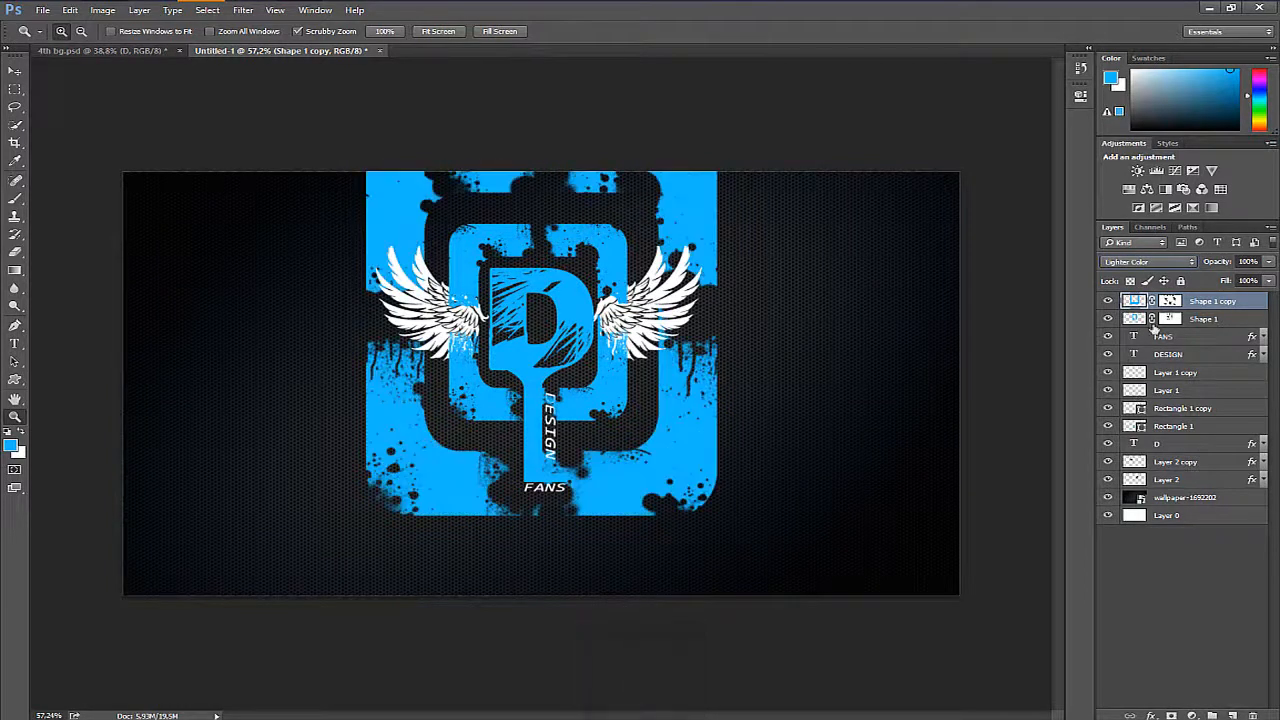
key(Down)
key(Return)
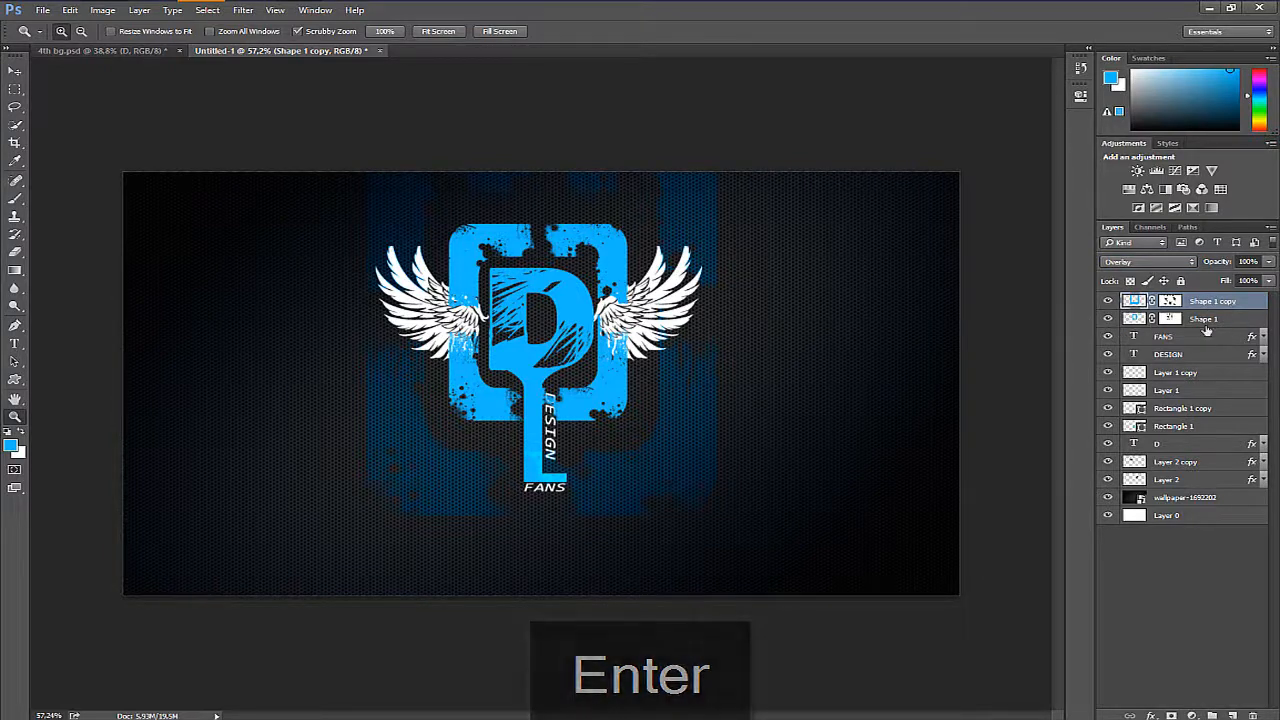
- Select all layers from Shape 1 copy down to Layer 2 and move them straight down to Y 491 px
shift+click(1190, 482)
key(ctrl+t)
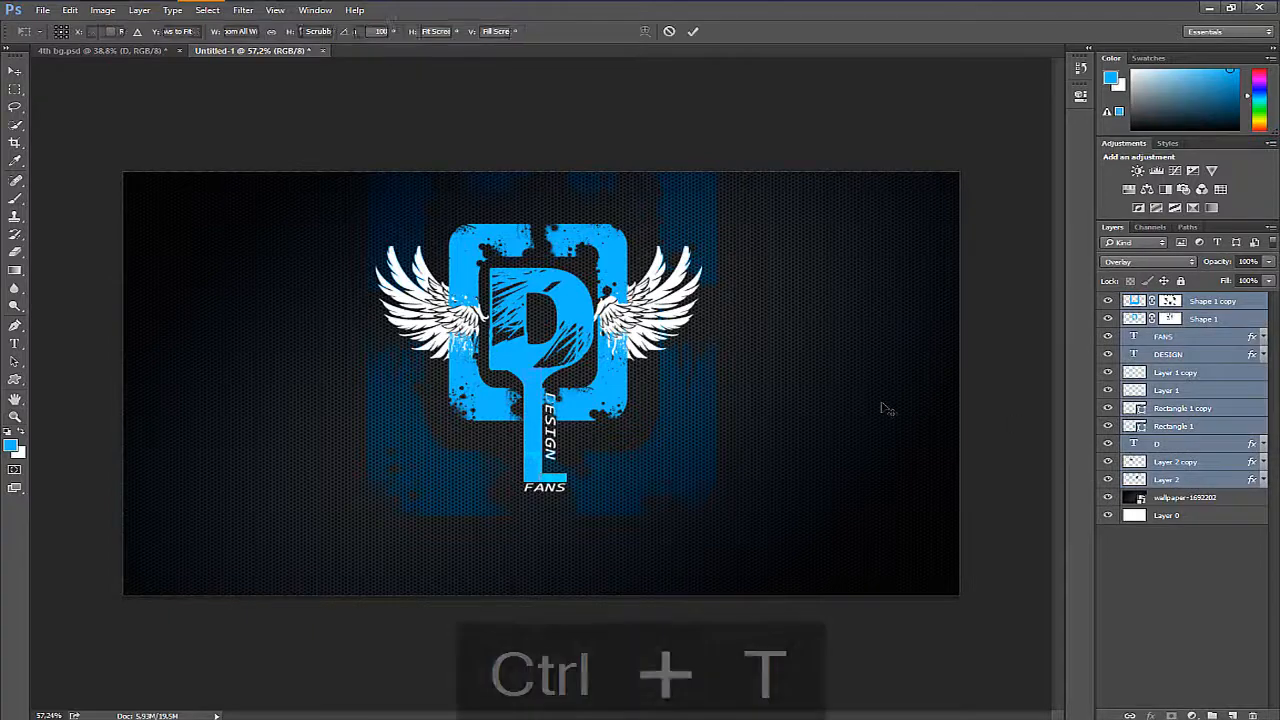
key(Down)
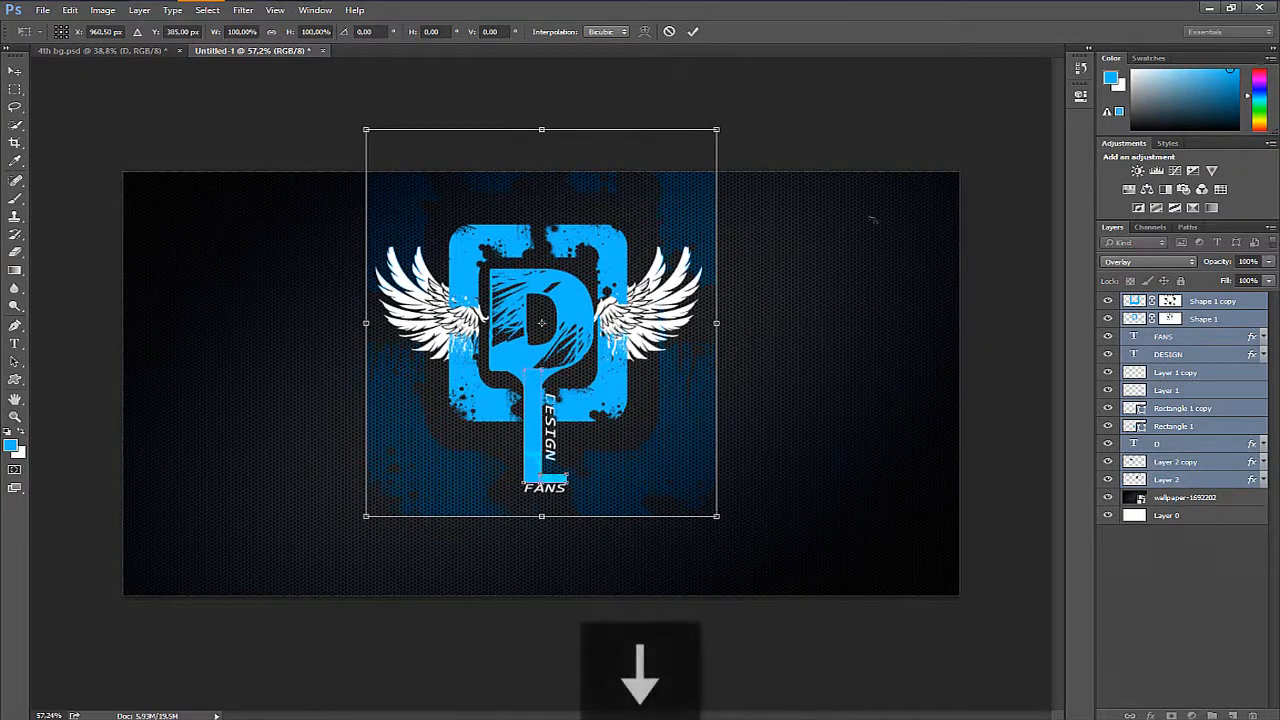
key(Down)
key(Down)
key(Down)
key(Down)
key(Down)
key(Down)
key(Down)
key(Down)
key(Down)
key(Down)
key(Down)
key(Down)
key(Down)
key(Down)
key(Down)
key(Down)
key(Down)
key(Down)
key(Down)
key(Down)
key(Down)
key(Down)
key(Down)
key(Down)
key(Down)
key(Down)
key(Down)
key(Down)
key(Down)
key(Down)
key(Down)
key(Down)
key(Down)
key(Down)
key(Down)
key(Down)
key(Down)
key(Down)
key(Down)
key(Down)
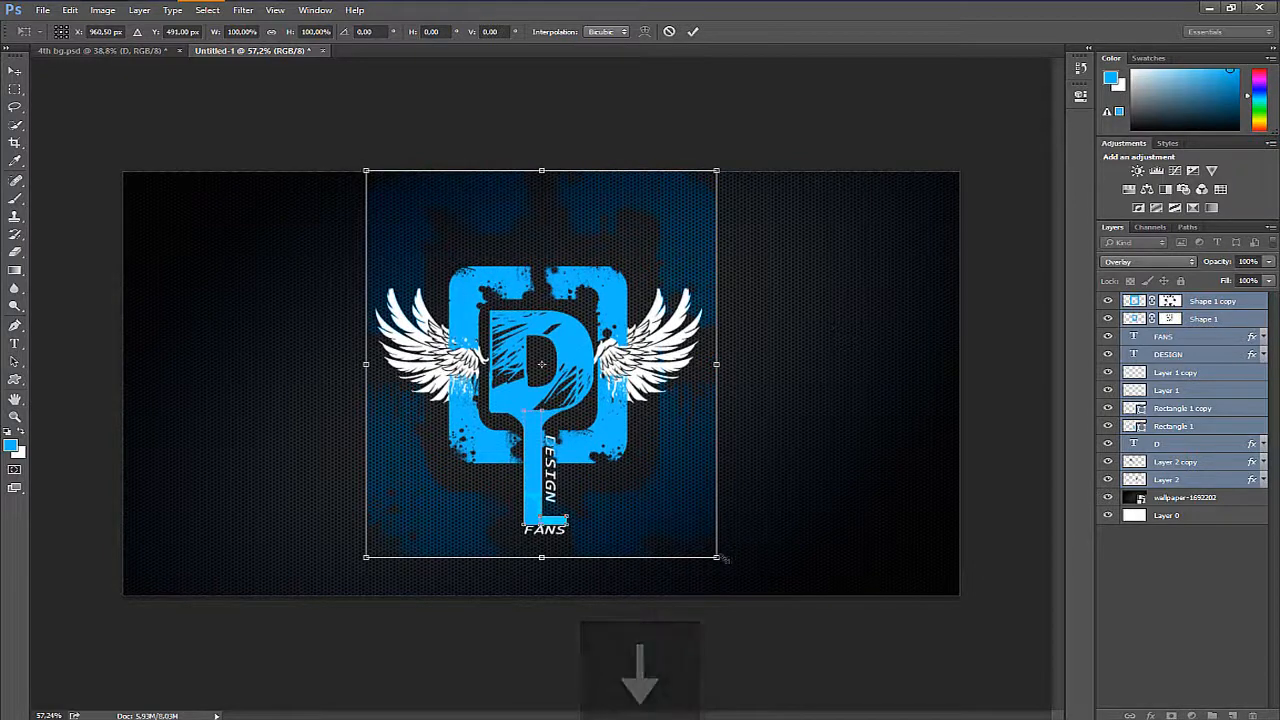
- Scale the selected logo layers to about 76% and move them up to Y 453 px
drag(718, 561, 679, 507)
drag(627, 472, 627, 457)
key(Return)
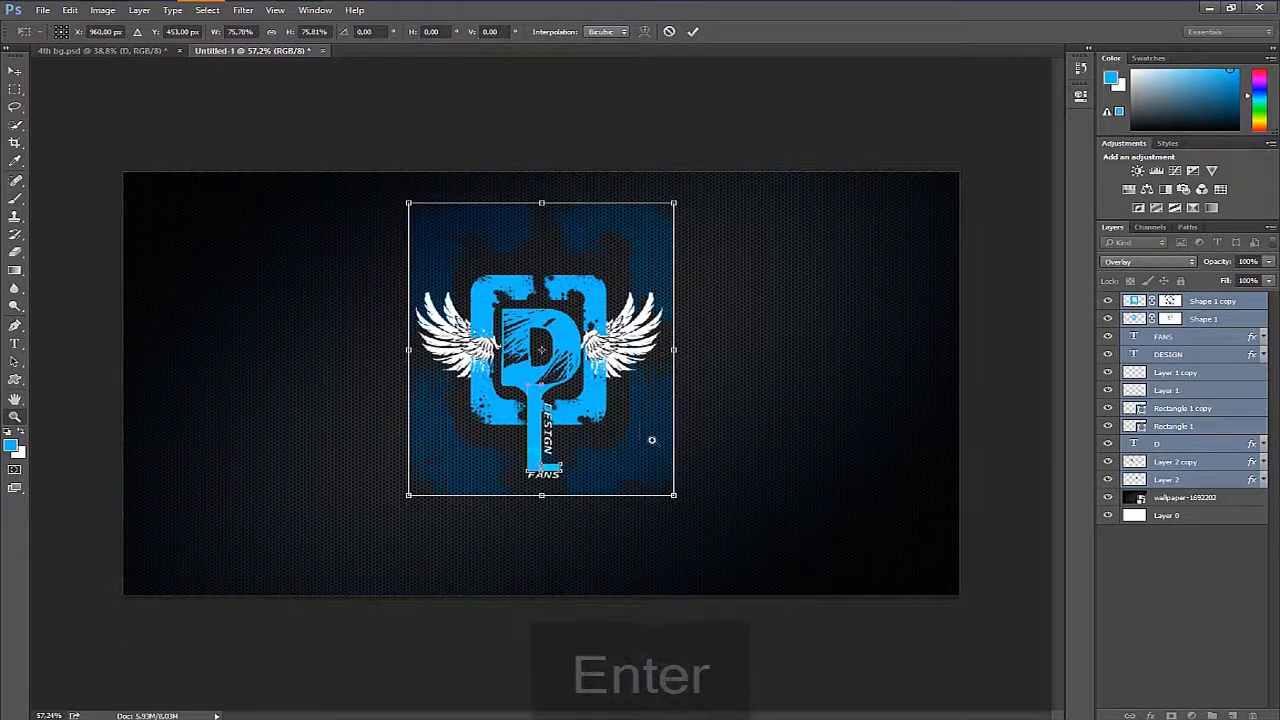
- Enlarge only the Shape 1 copy background frame to about 141%, keeping it centred behind the logo
click(1229, 302)
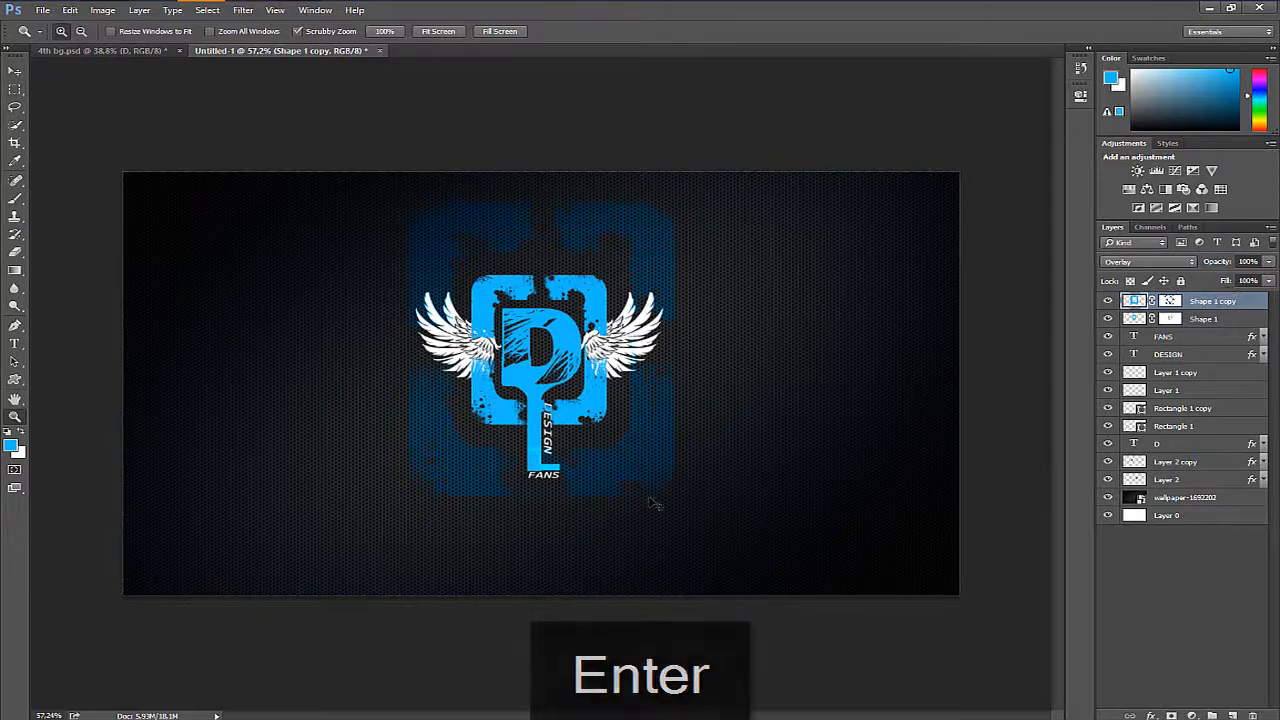
key(ctrl+t)
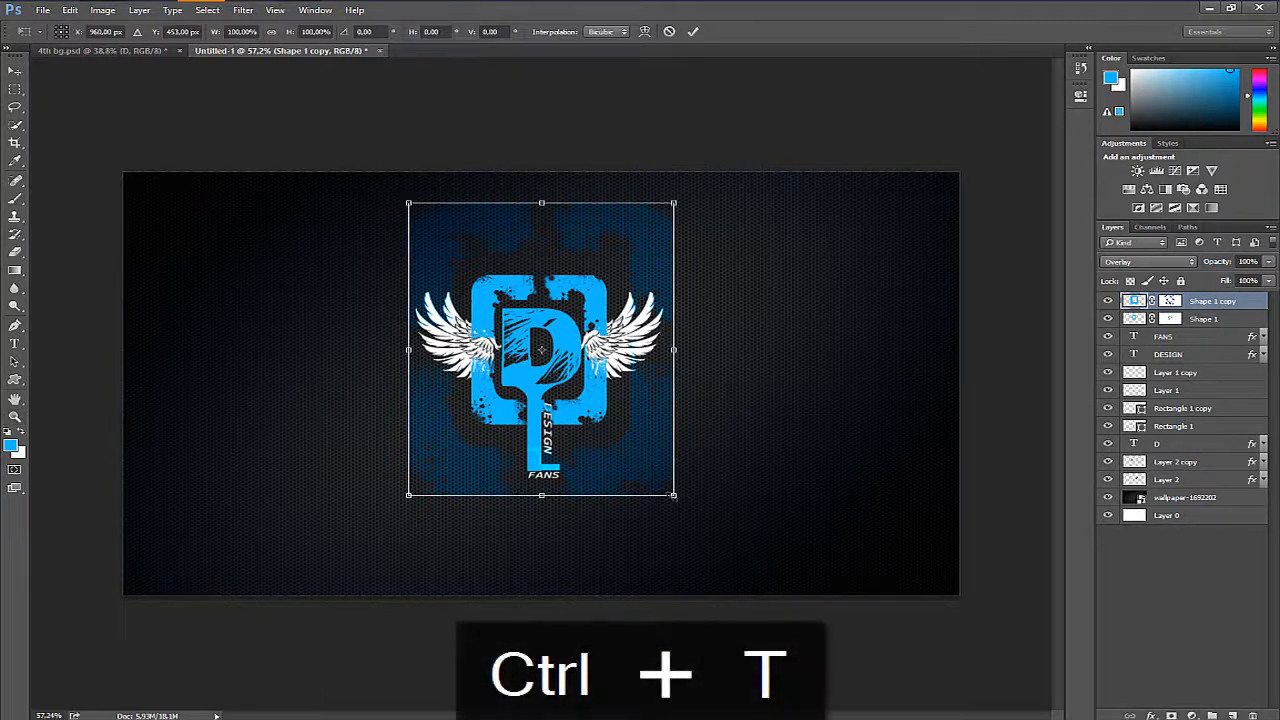
drag(674, 495, 766, 526)
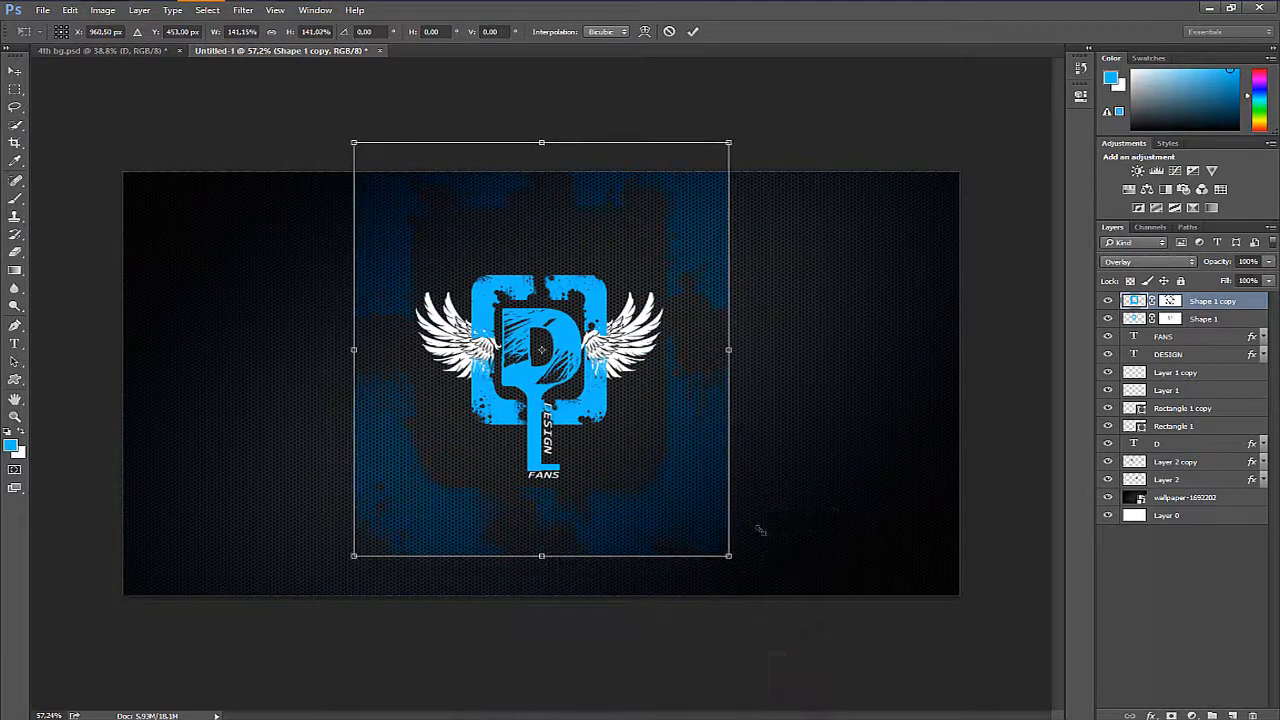
key(Return)
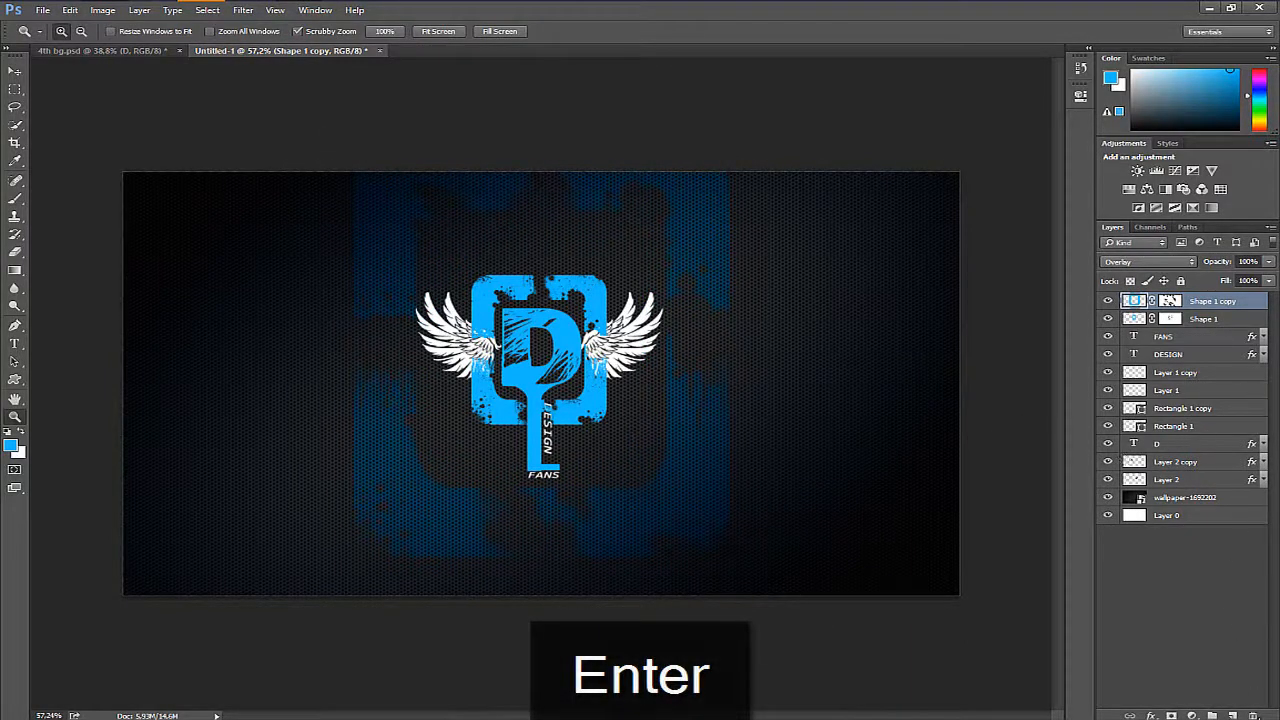
- Add a new layer above the frame copy and enter the text WE on it in Consolas Italic at 48.01 pt
click(1229, 714)
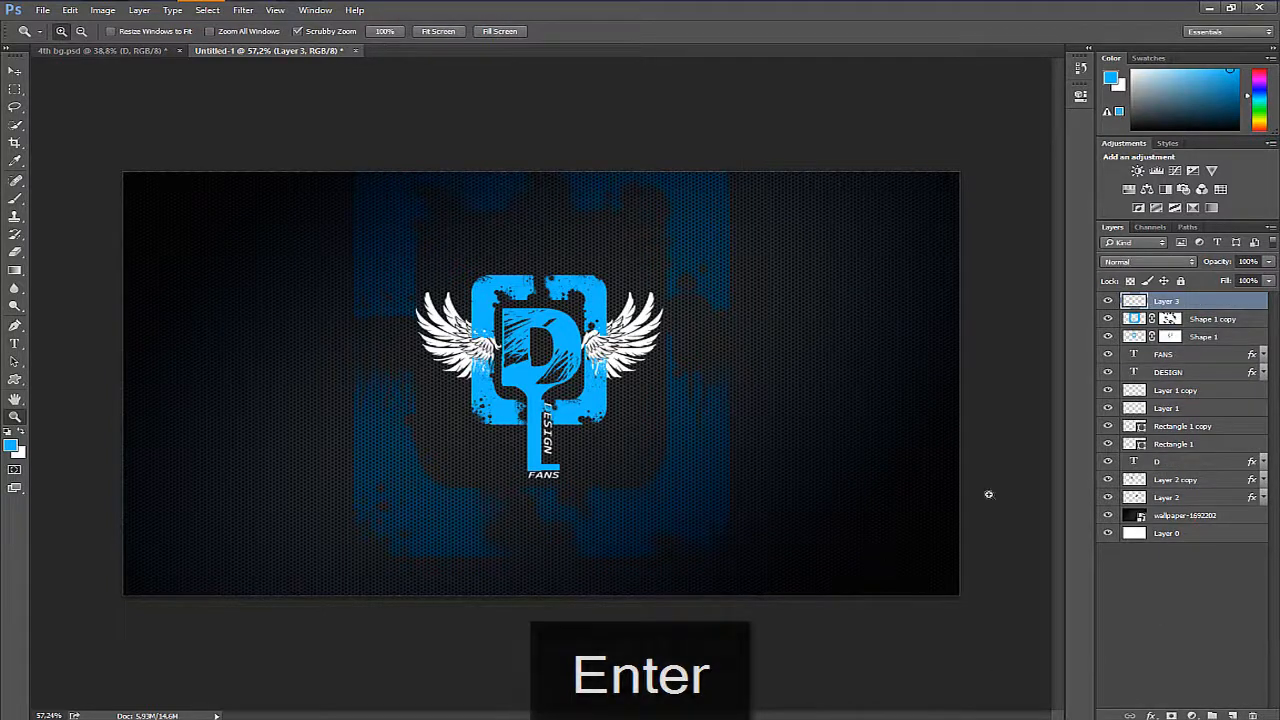
key(t)
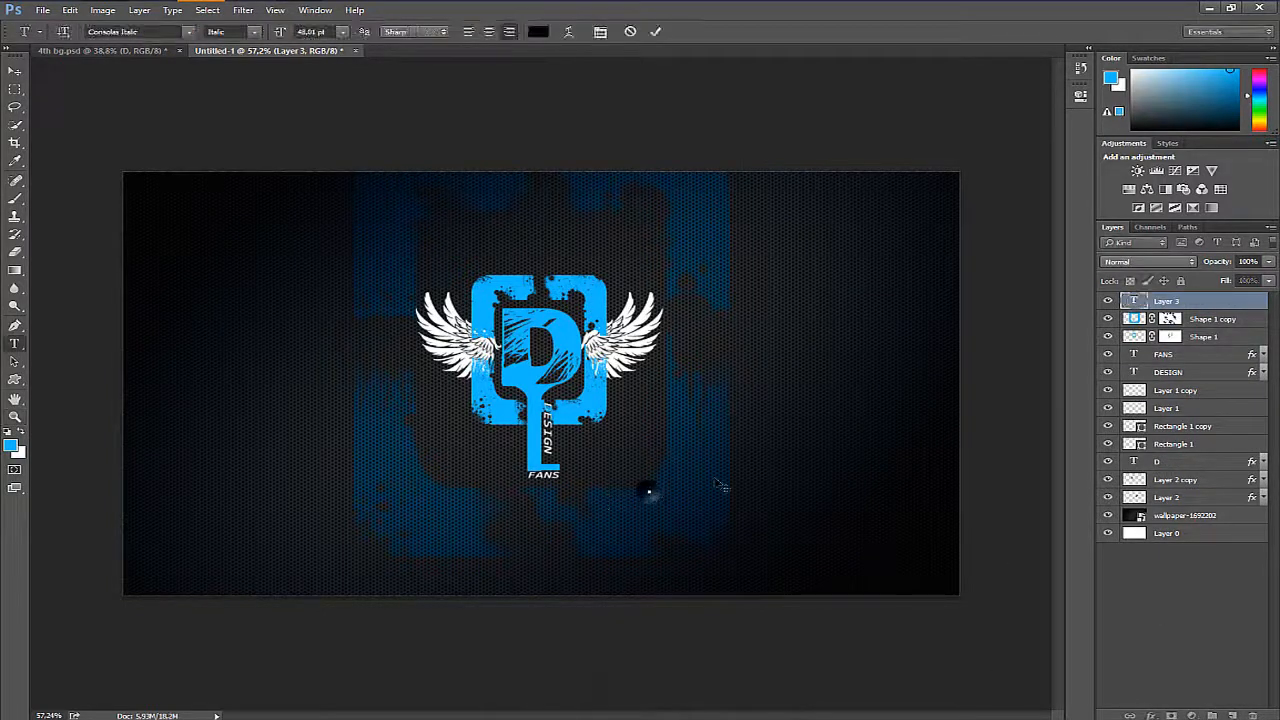
click(649, 491)
text(W)
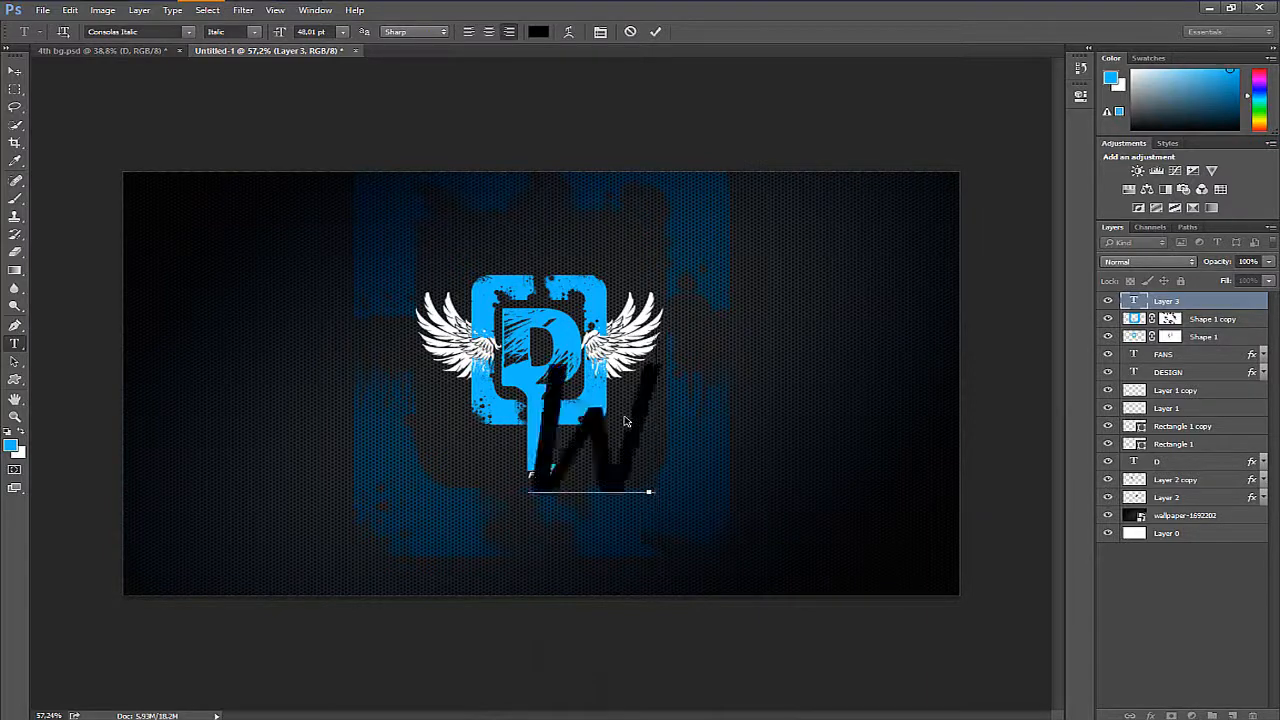
text(E)
key(ctrl+a)
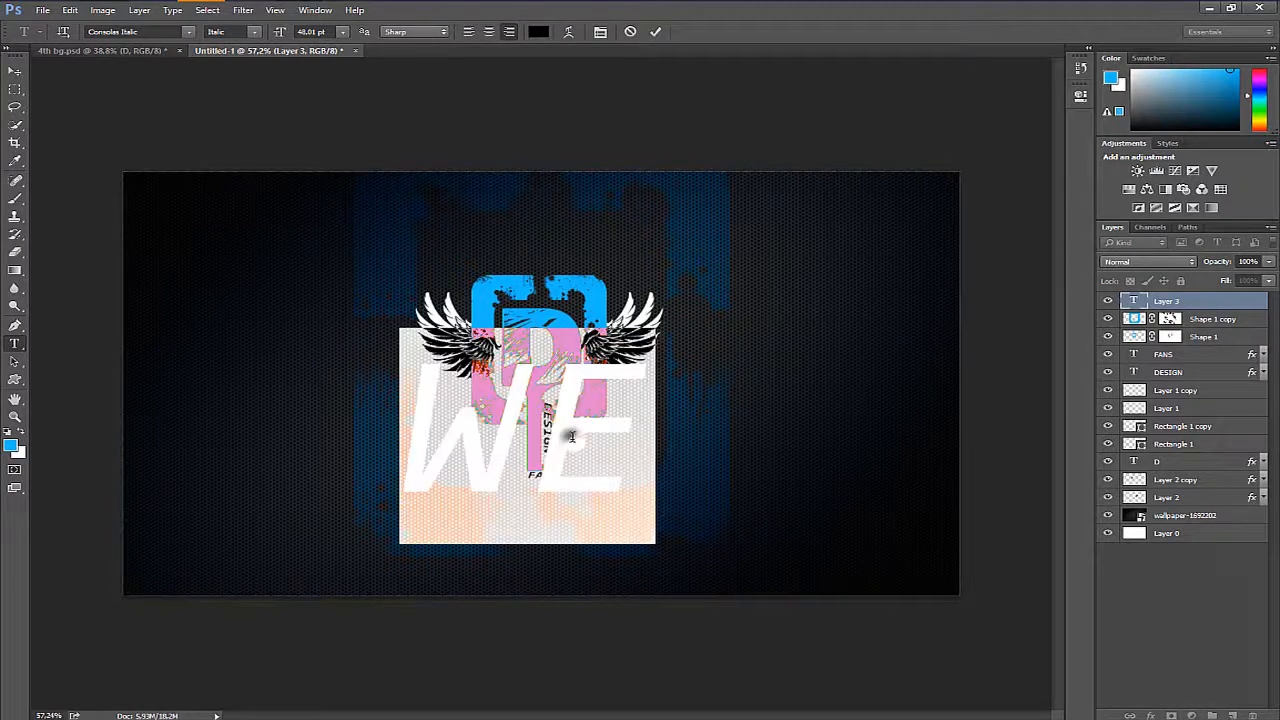
click(149, 31)
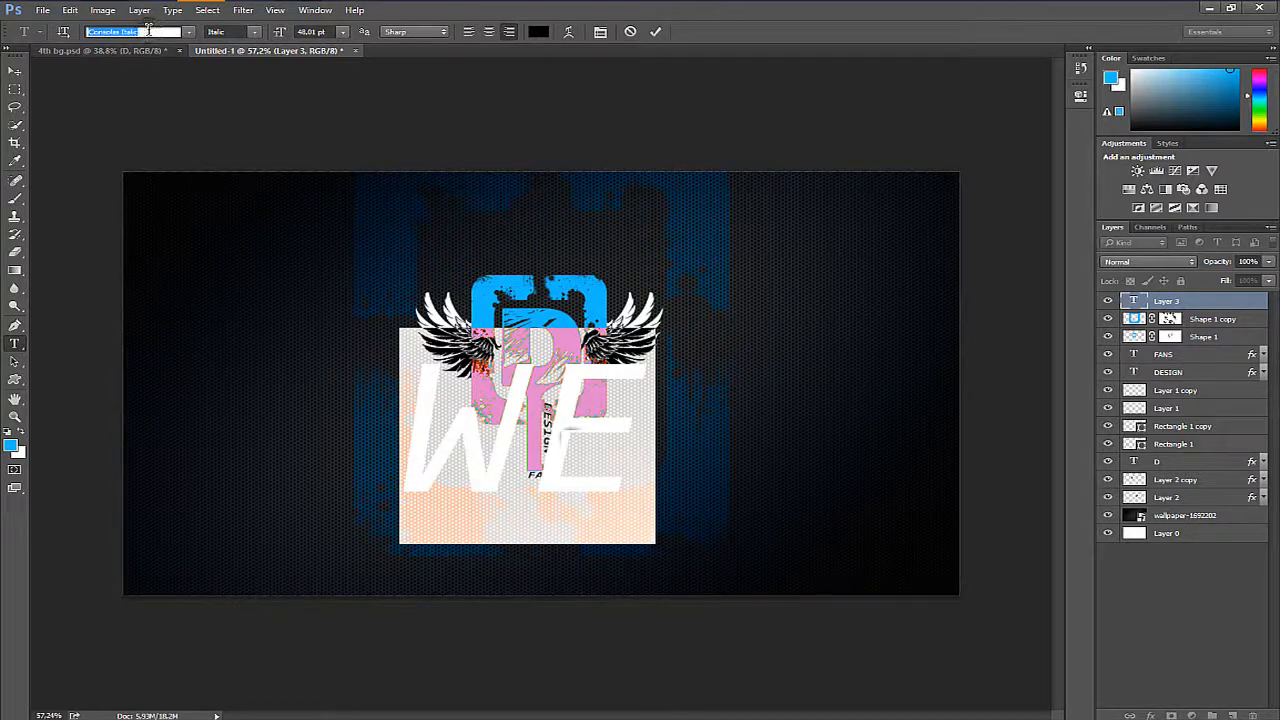
- Give the WE text a Color Overlay sampled from the logo's blue and collapse the layer's effects list
double_click(1249, 302)
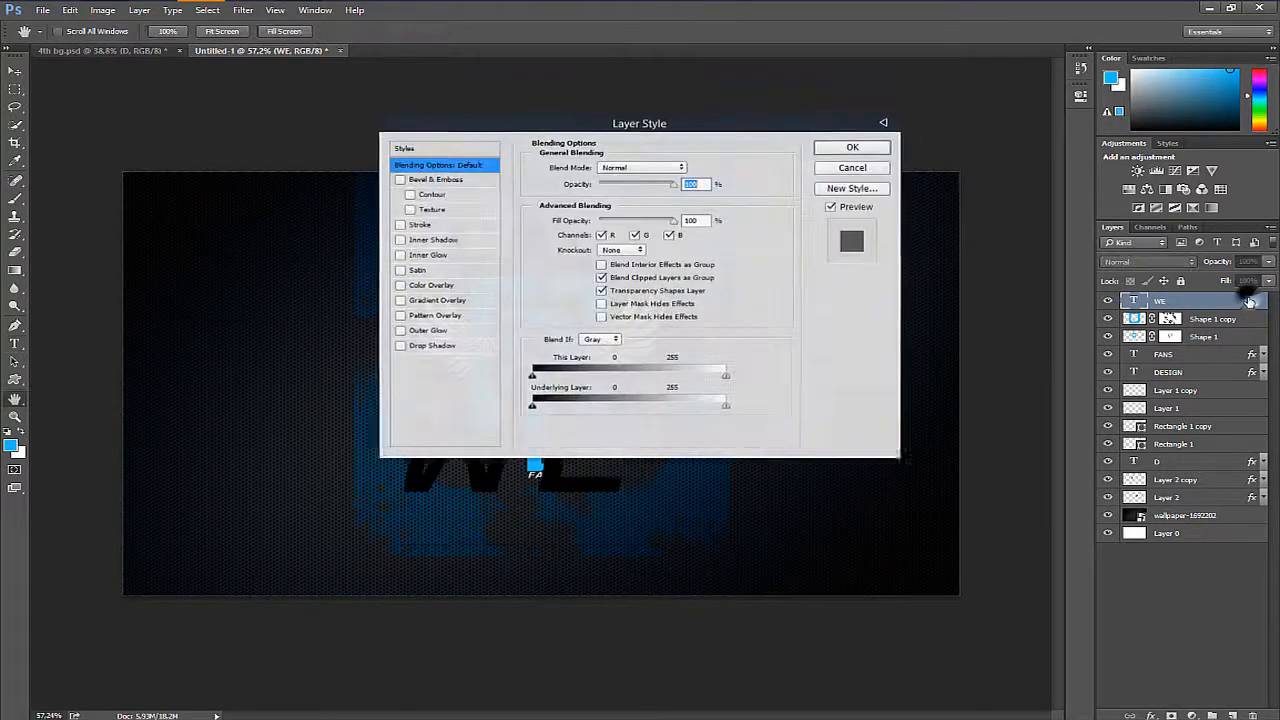
click(450, 287)
click(690, 167)
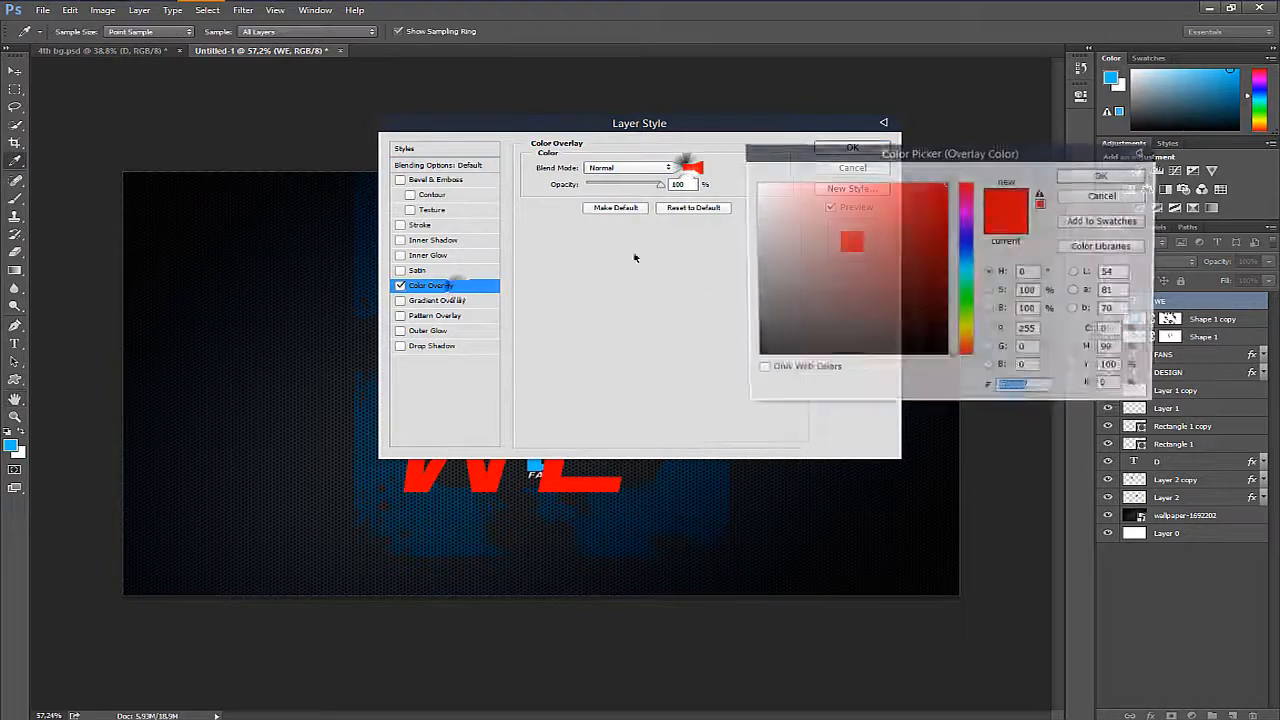
click(537, 462)
click(1103, 175)
click(851, 145)
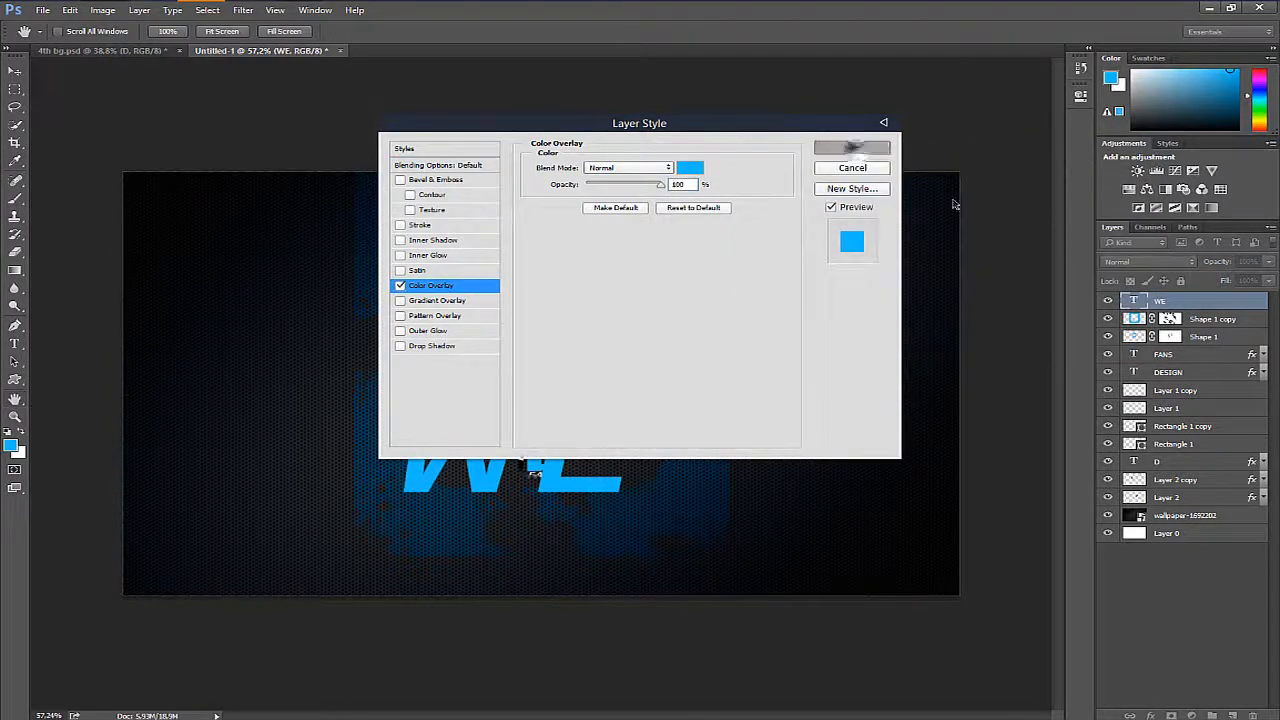
click(1261, 303)
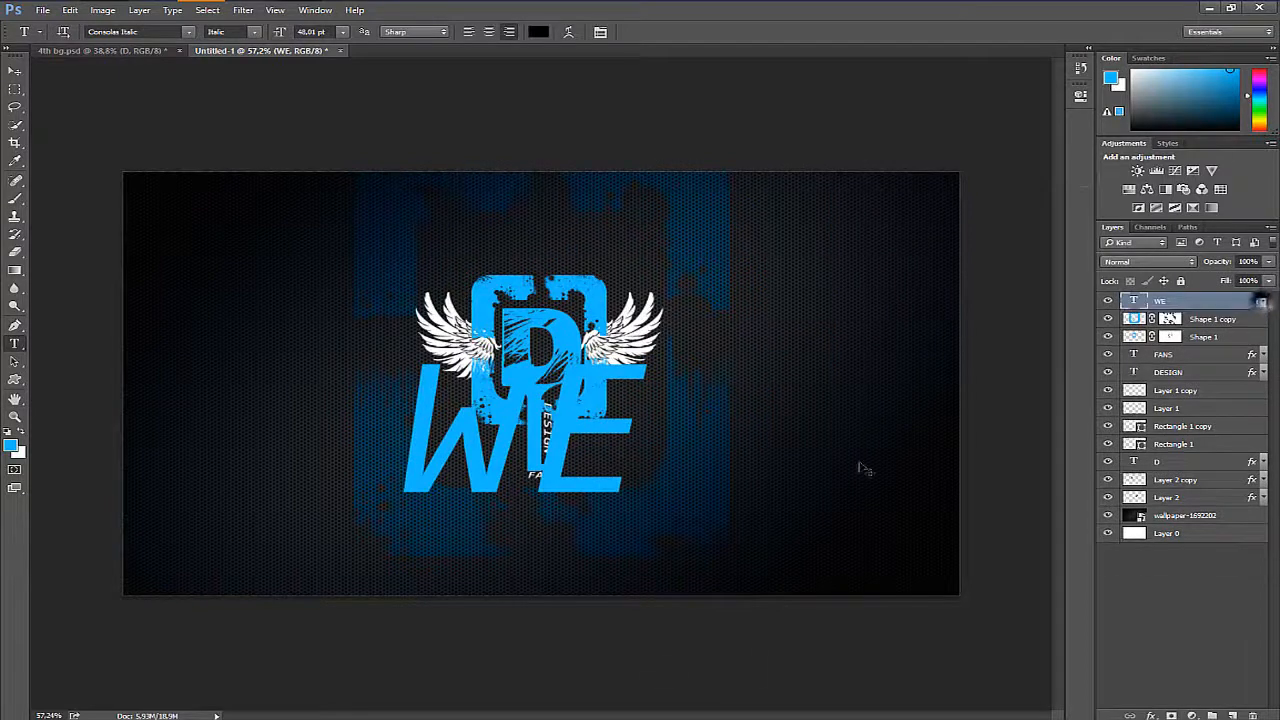
- Scale the WE text to 17.57% and place it below and to the left of the FANS lettering
key(ctrl+t)
drag(658, 538, 557, 511)
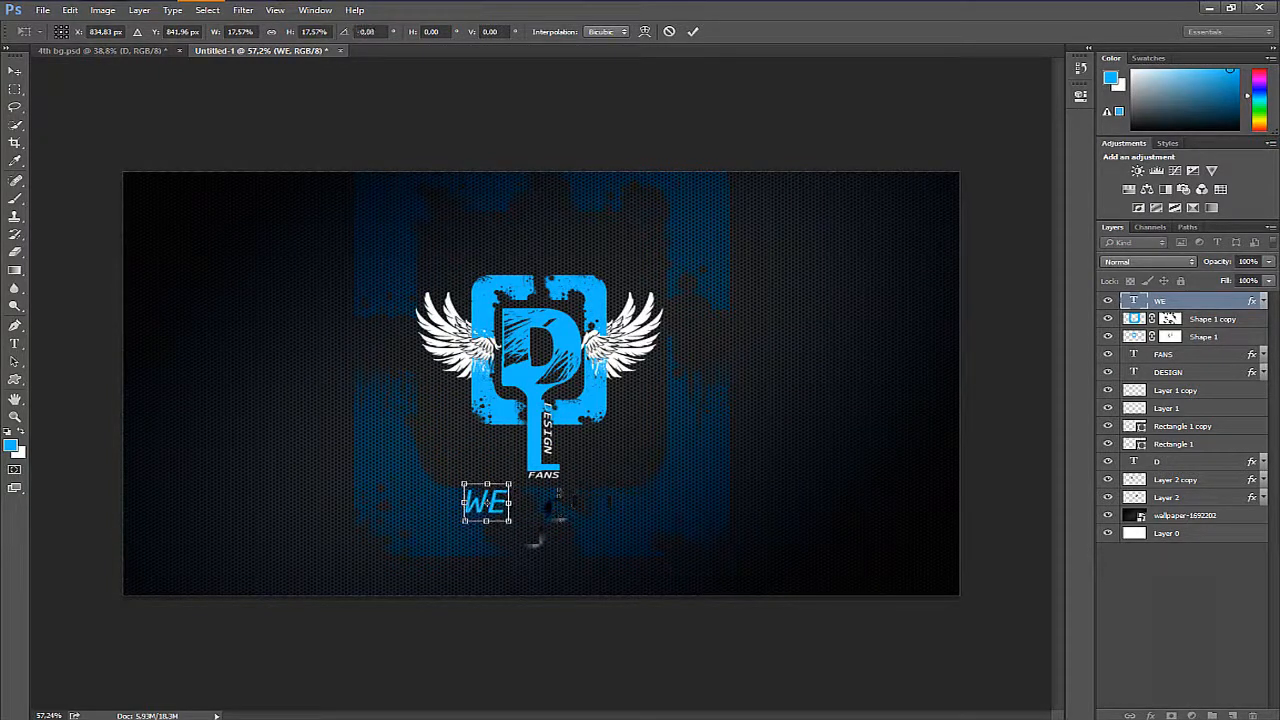
key(ctrl+z)
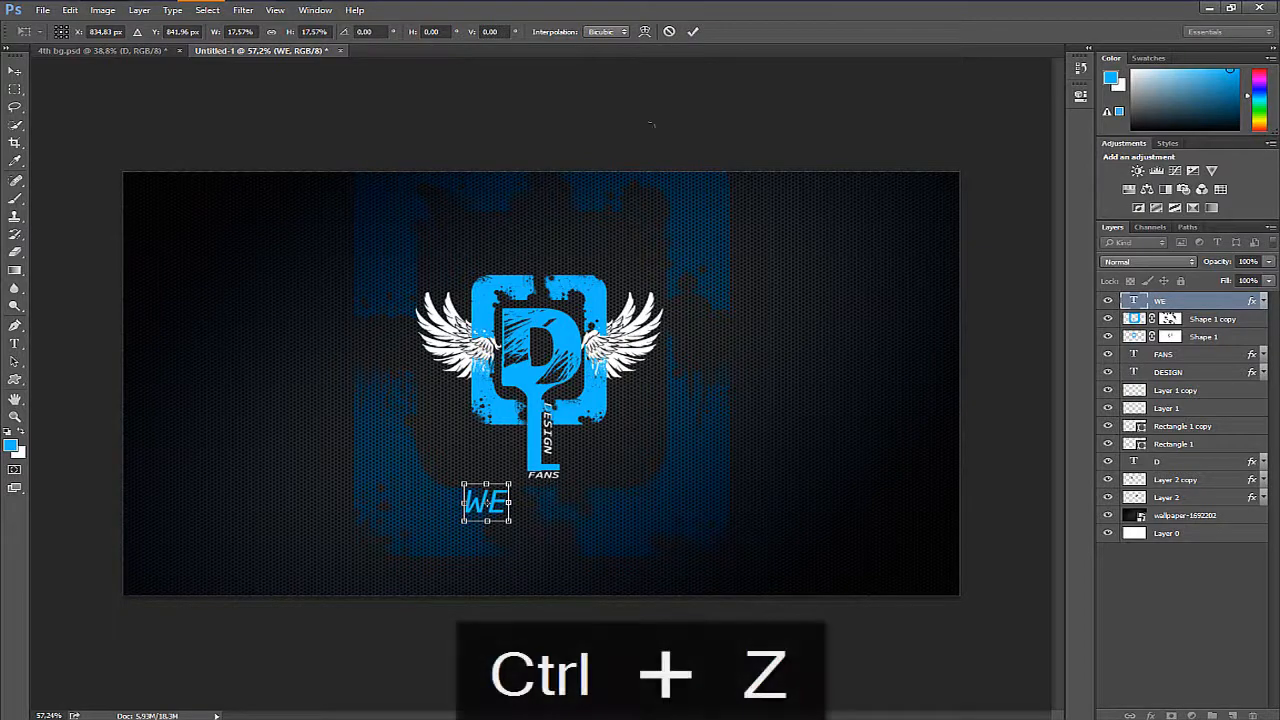
click(693, 31)
drag(505, 509, 566, 508)
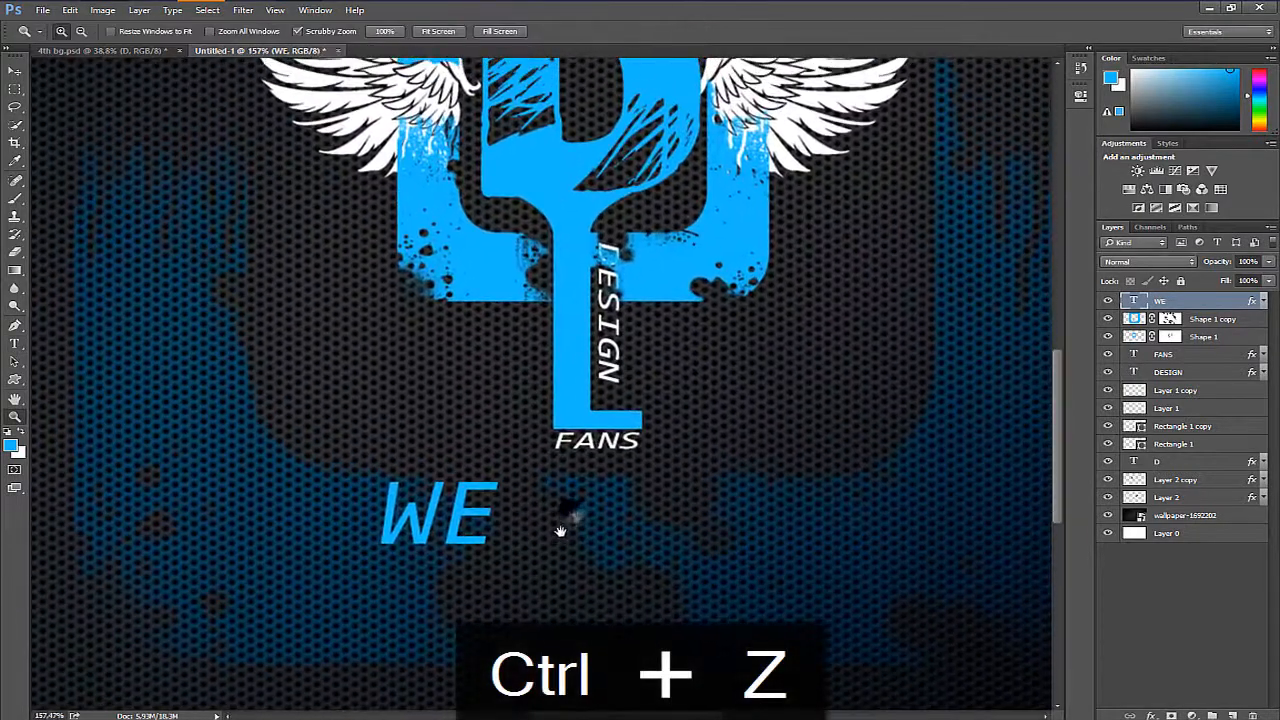
- Enlarge the blue WE text proportionally about its centre to roughly one and a half times its size
key(ctrl+t)
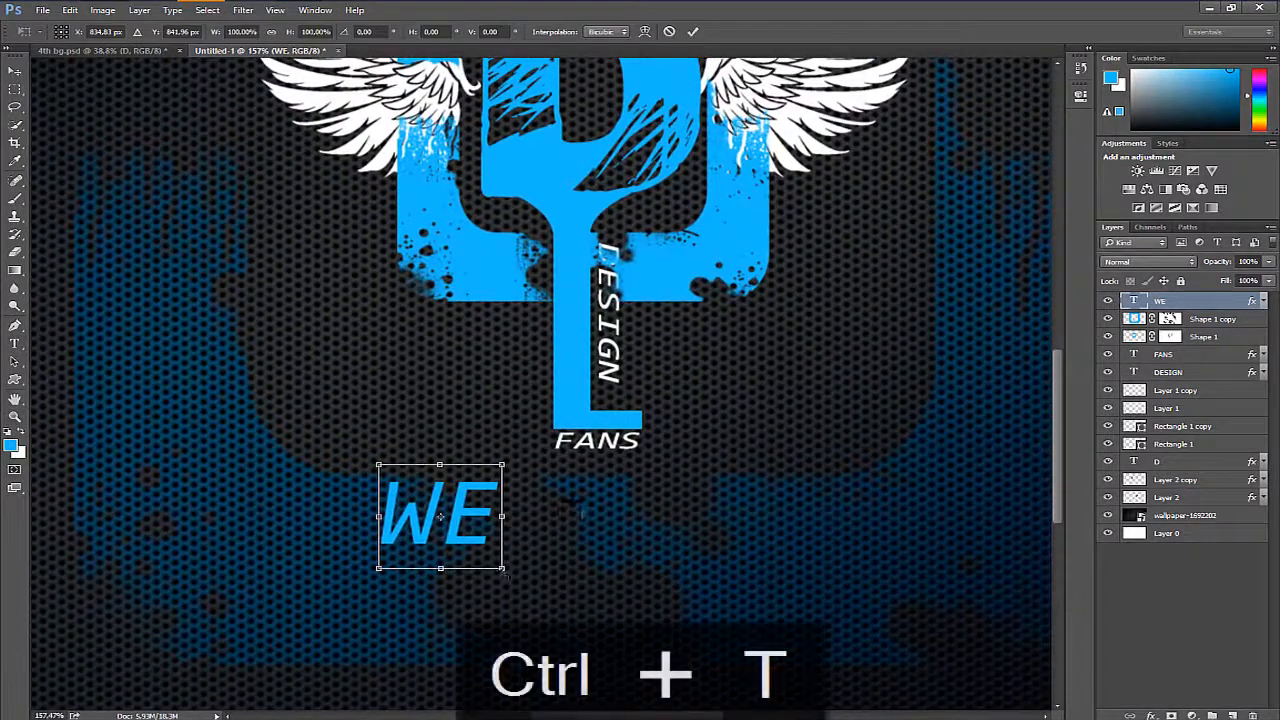
drag(505, 550, 531, 594)
key(Return)
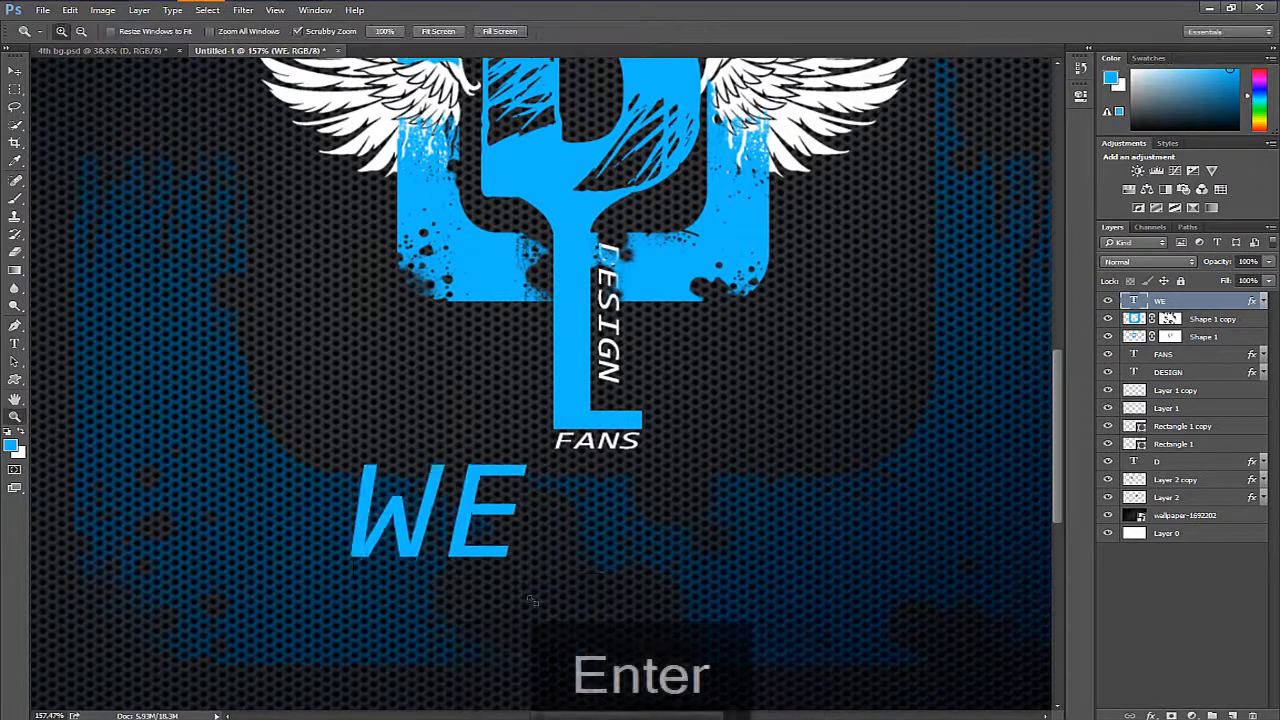
- Duplicate the WE text, scale the copy down to about half size and place it beside WE, just below FANS
key(ctrl+j)
key(ctrl+t)
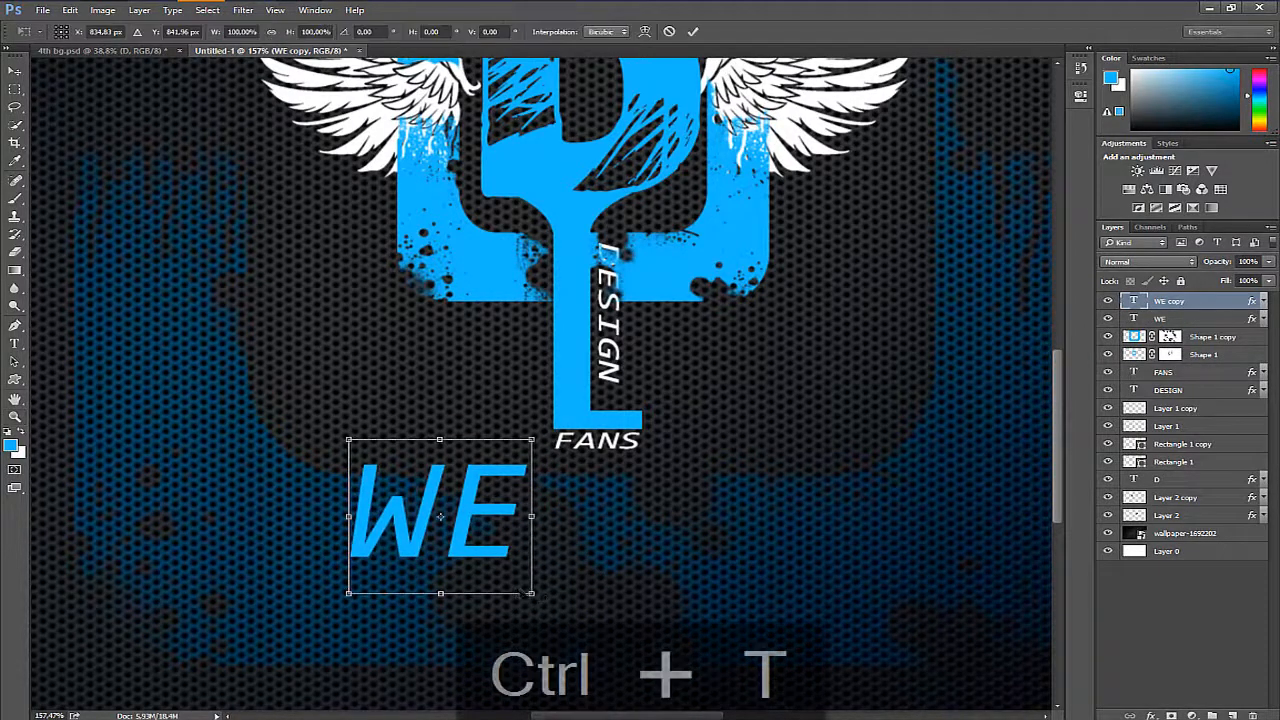
drag(531, 600, 533, 598)
drag(495, 552, 611, 513)
key(Return)
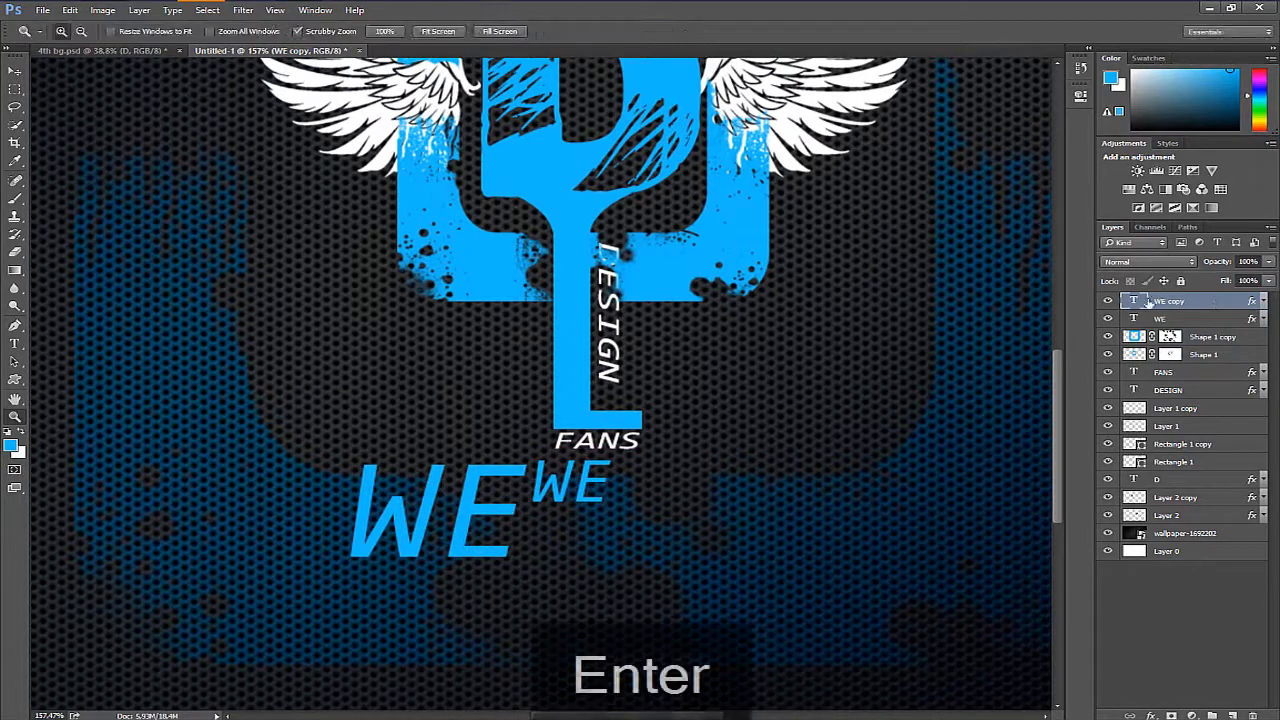
- Replace the wording of the small WE copy with DESIGN
double_click(1135, 301)
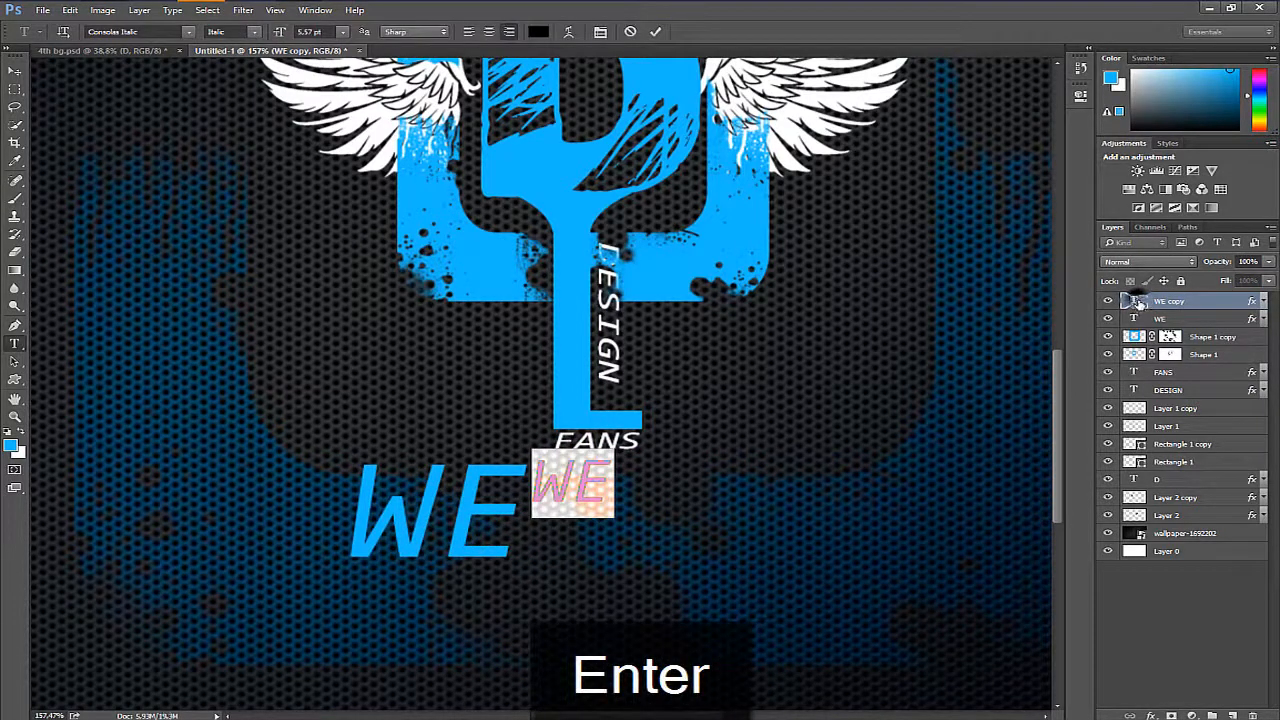
text(DESIGN)
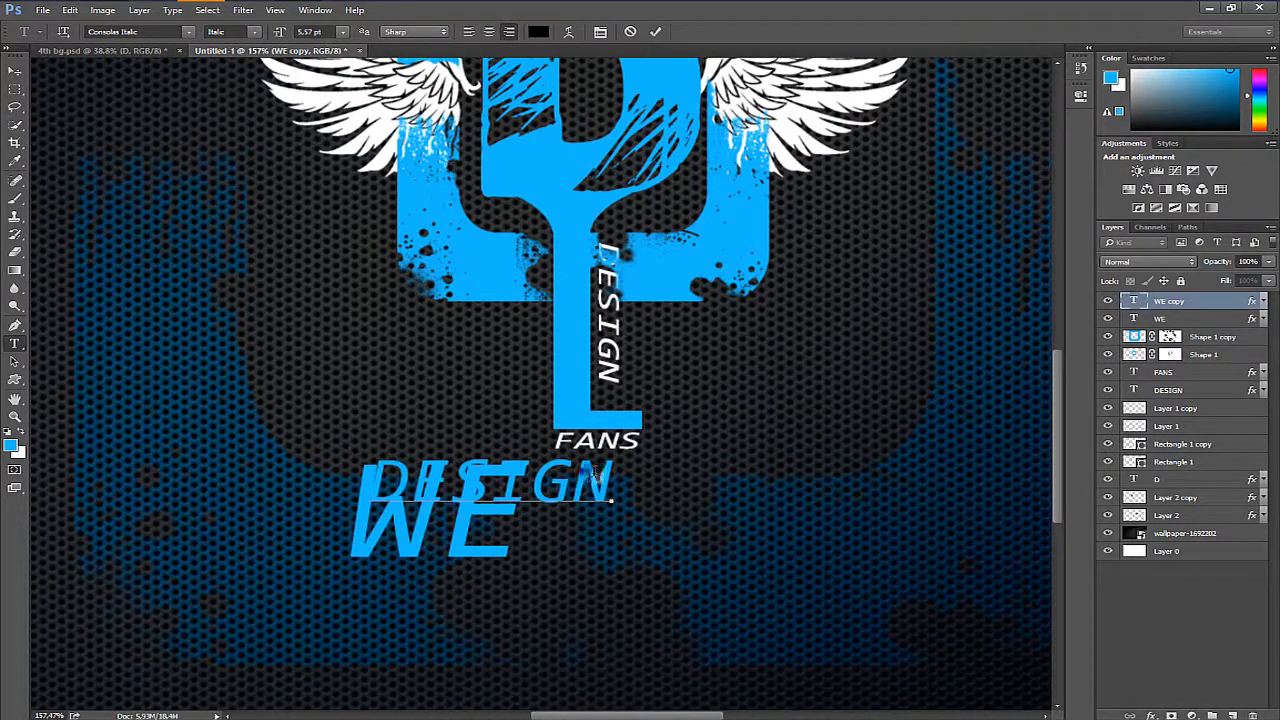
key(ctrl+a)
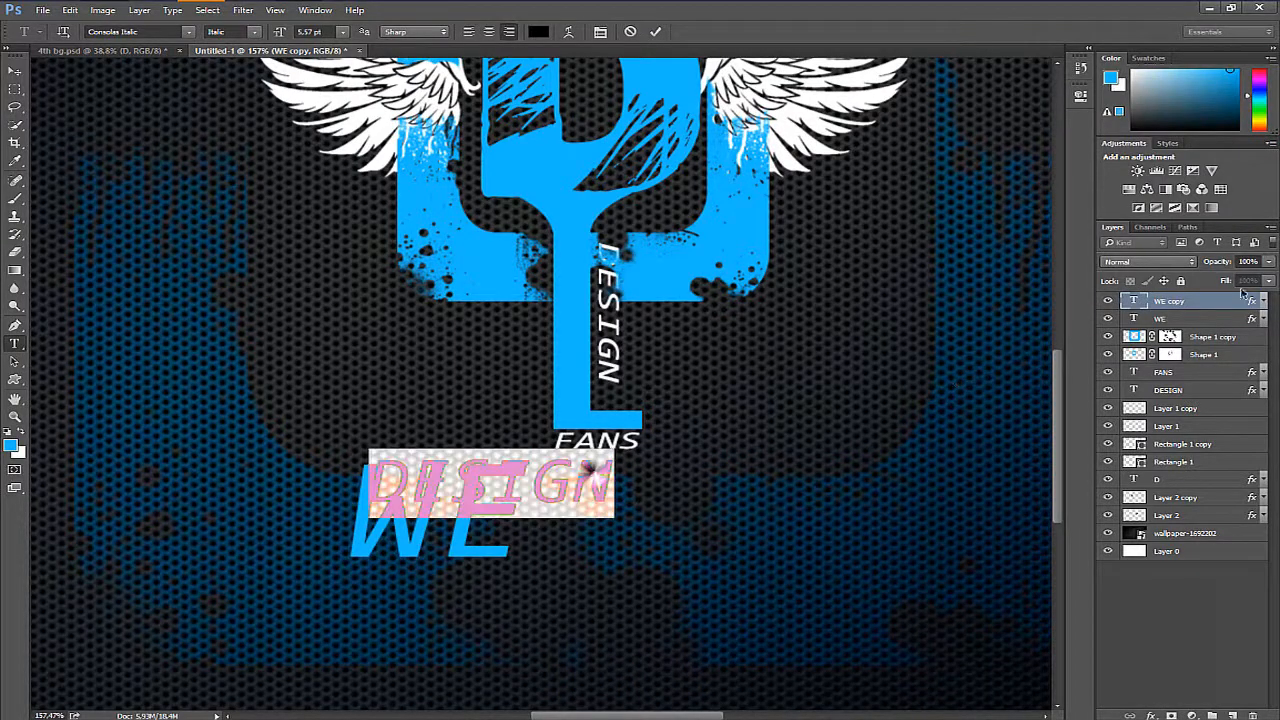
- Change the Color Overlay of the new DESIGN text to white
double_click(1209, 302)
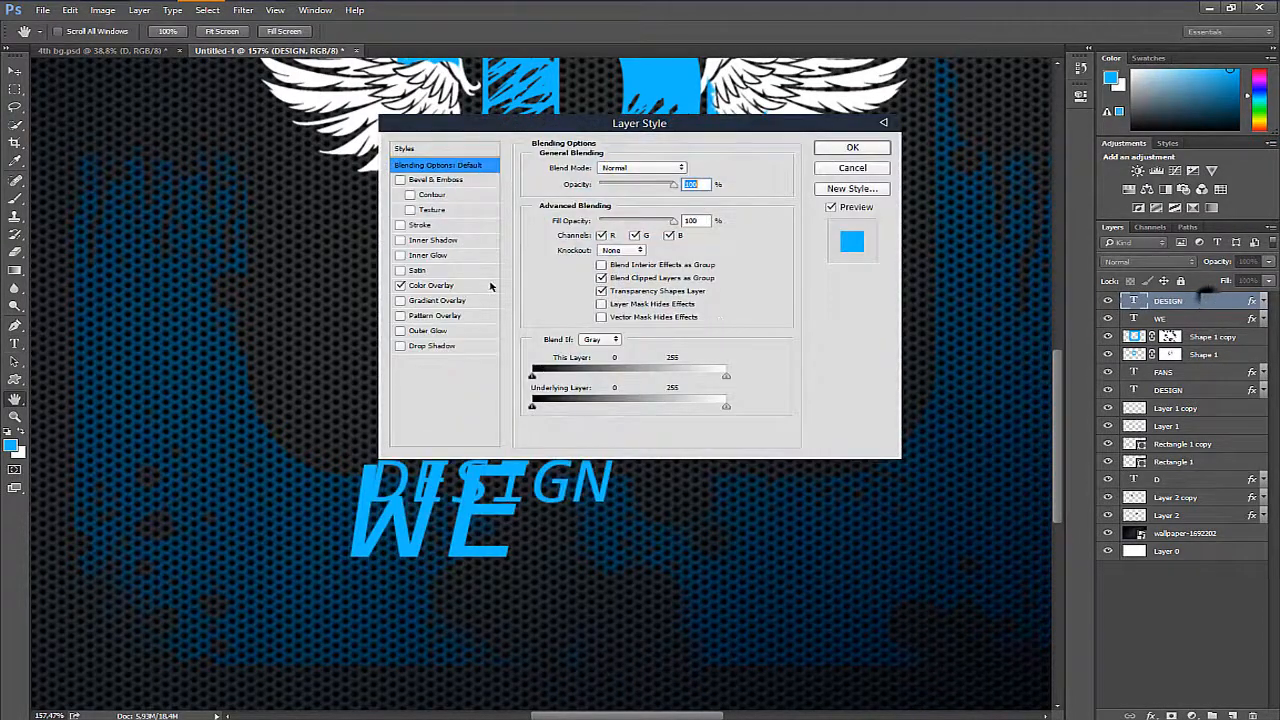
click(489, 284)
click(688, 167)
click(748, 170)
key(Return)
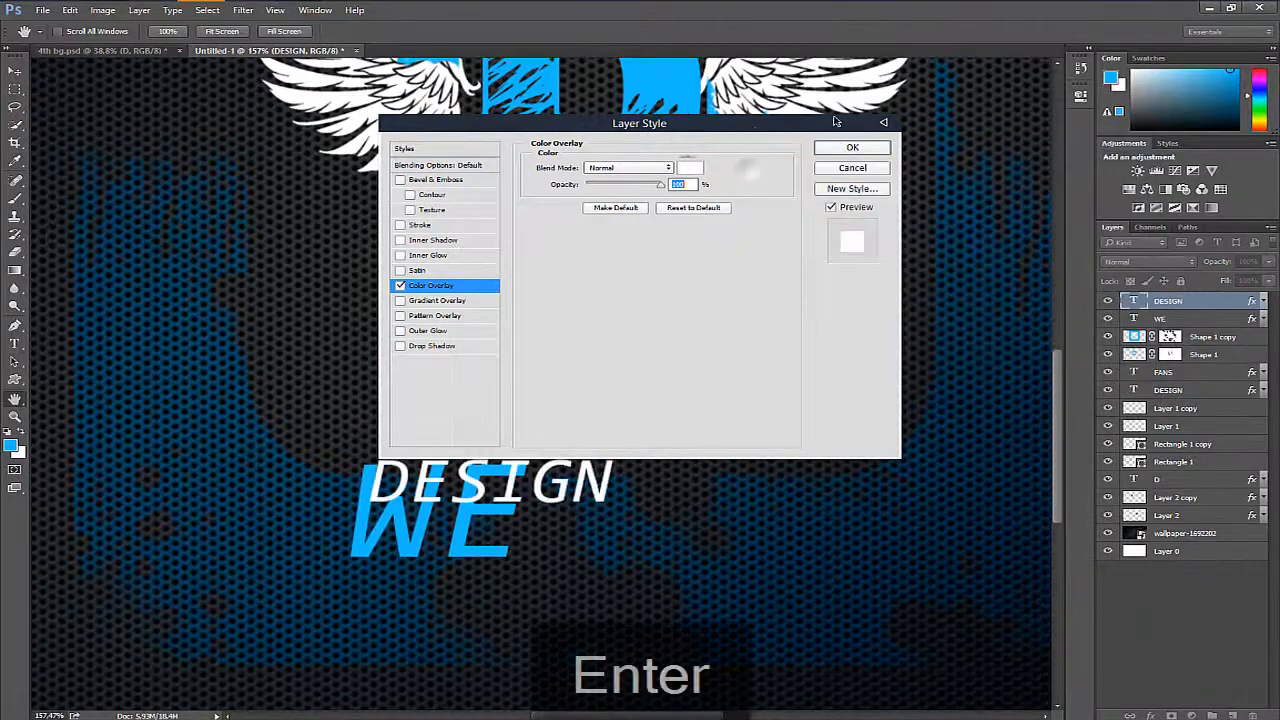
click(852, 147)
- Move the white DESIGN text to the right of WE, directly below the FANS lettering
key(ctrl+t)
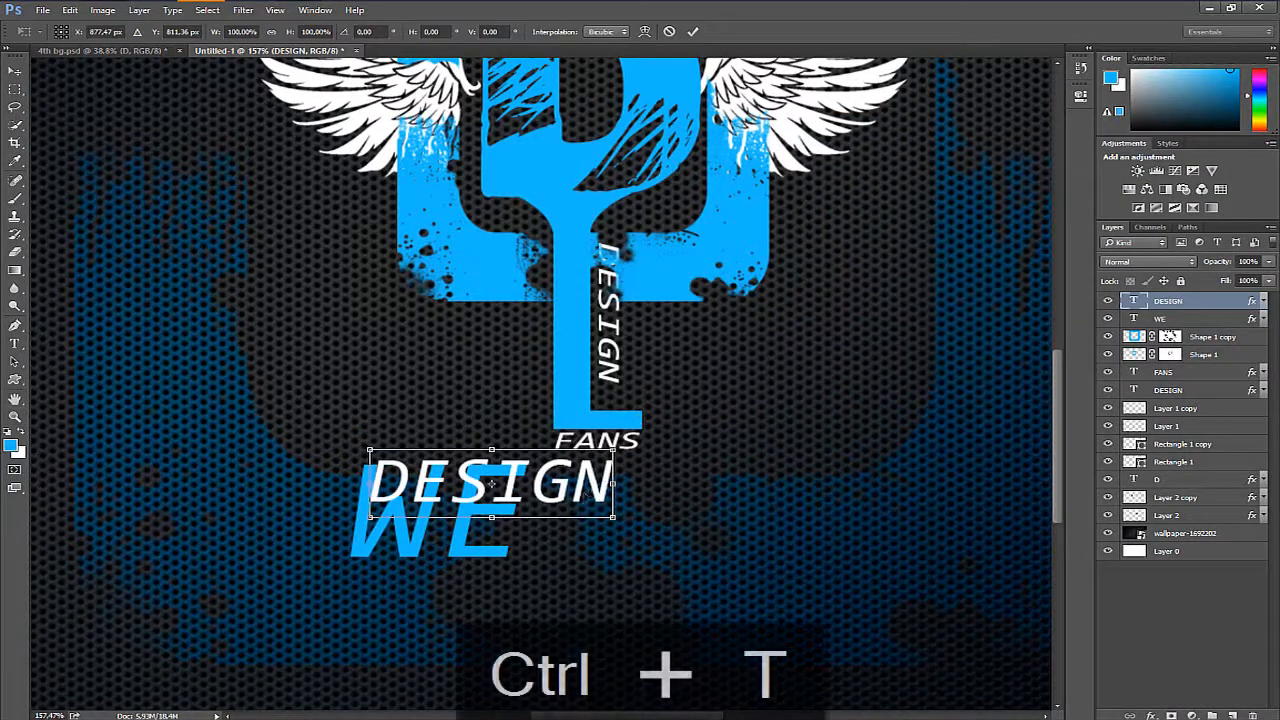
drag(607, 468, 777, 470)
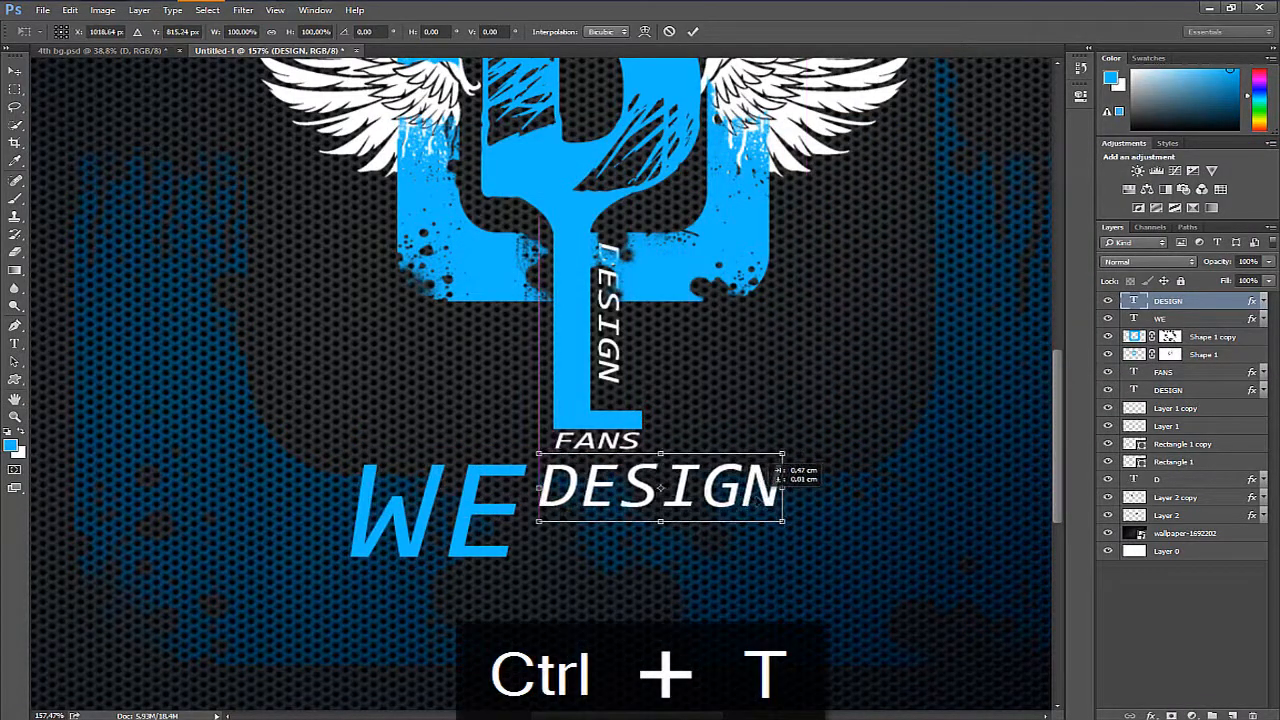
key(Return)
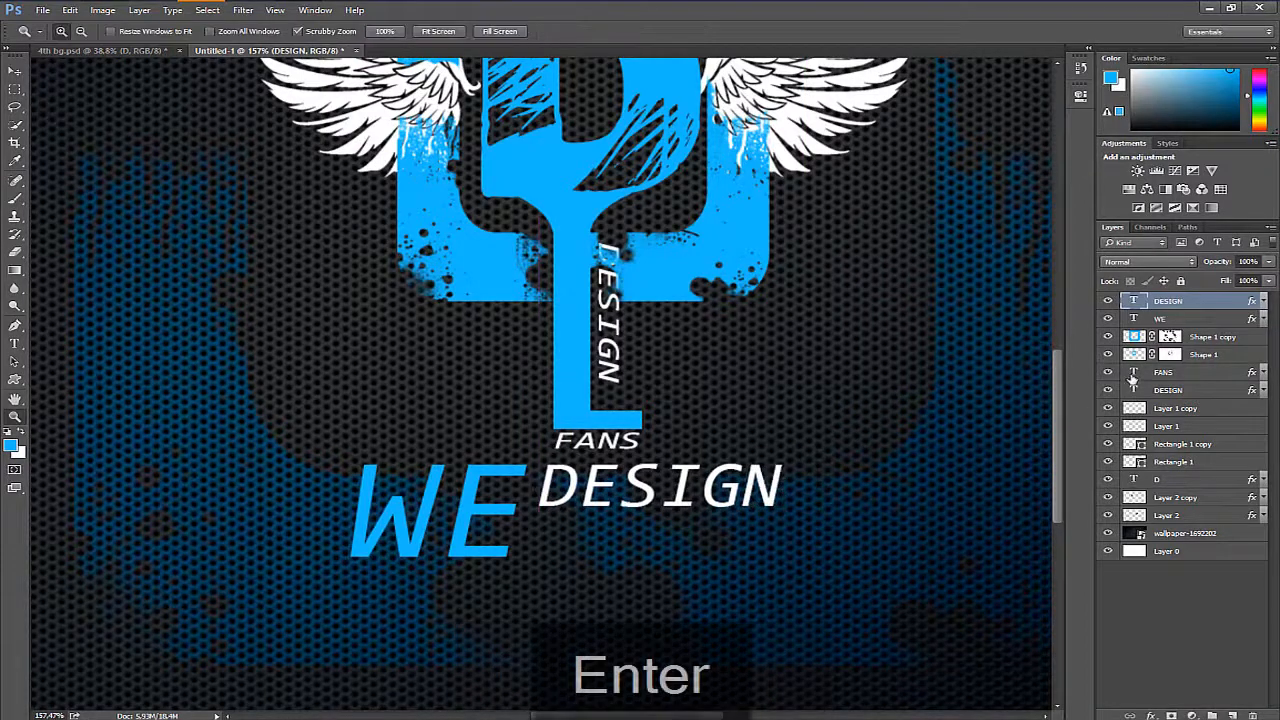
- Duplicate the white DESIGN text and place the copy directly beneath the original line
key(ctrl+j)
key(ctrl+t)
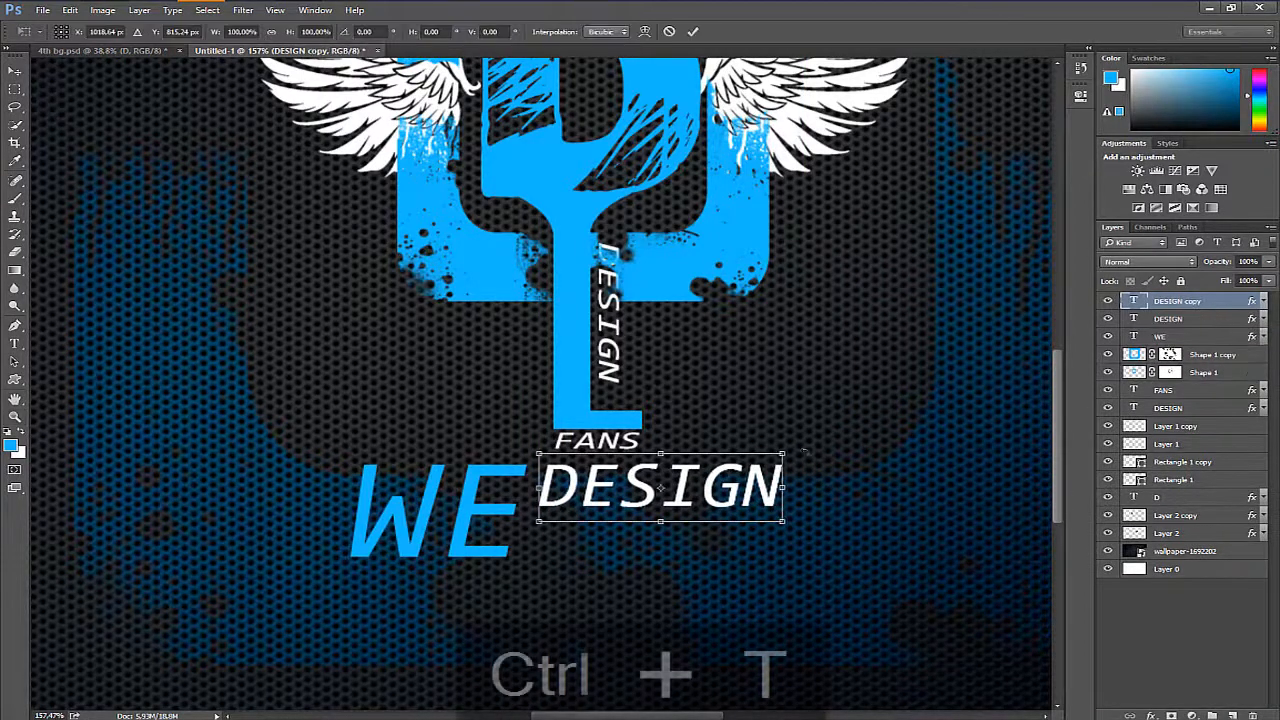
drag(698, 490, 704, 545)
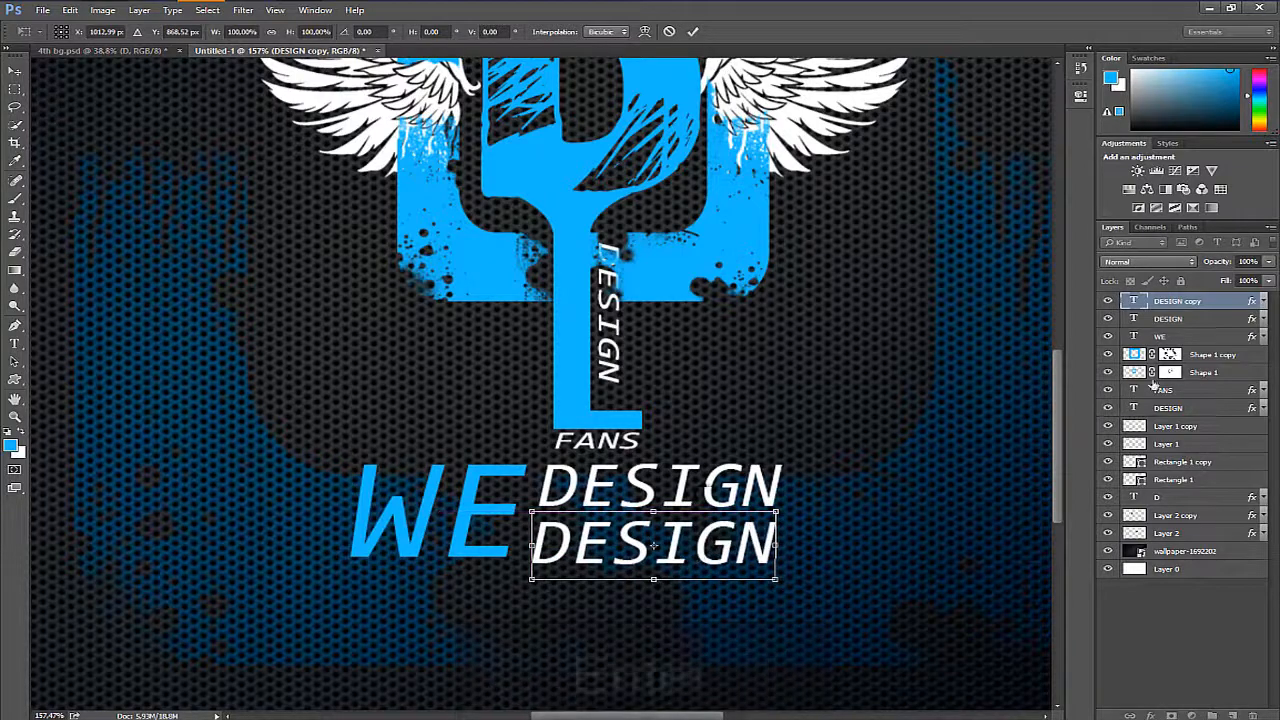
key(Return)
- Change the lower DESIGN copy to RULE and shift it left so it sits beside WE, under DESIGN
double_click(1134, 301)
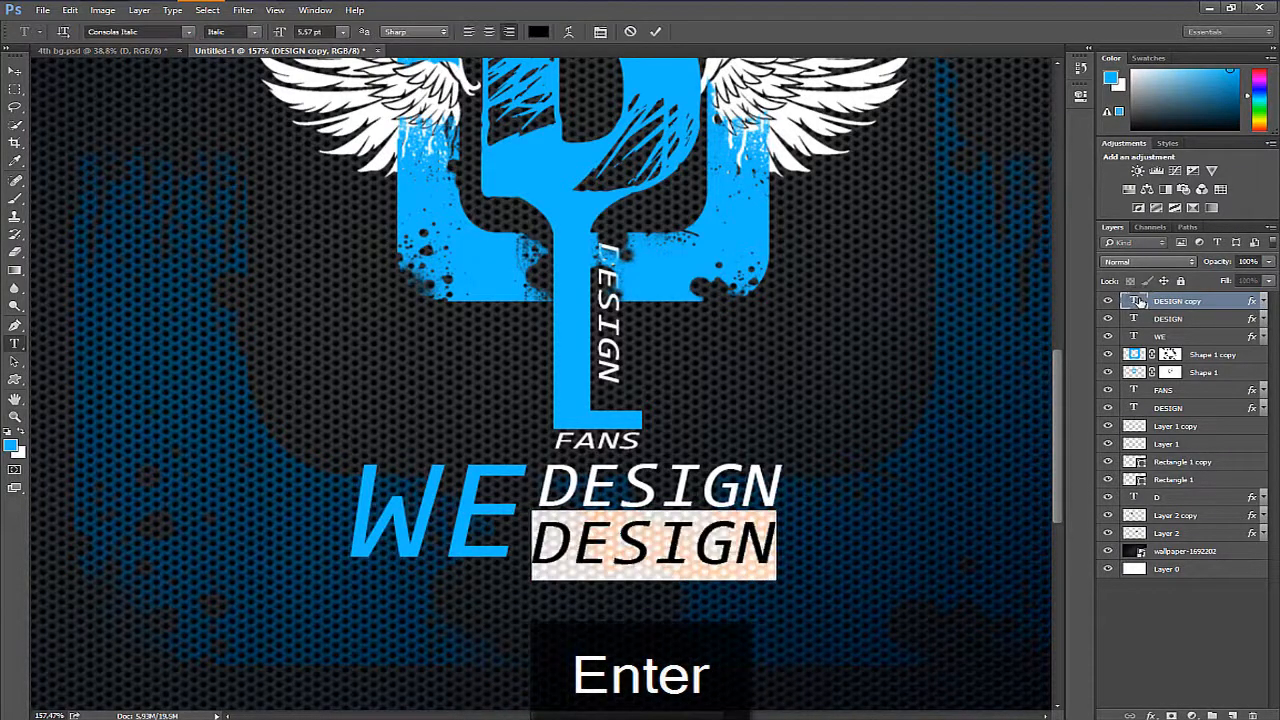
text(RULE)
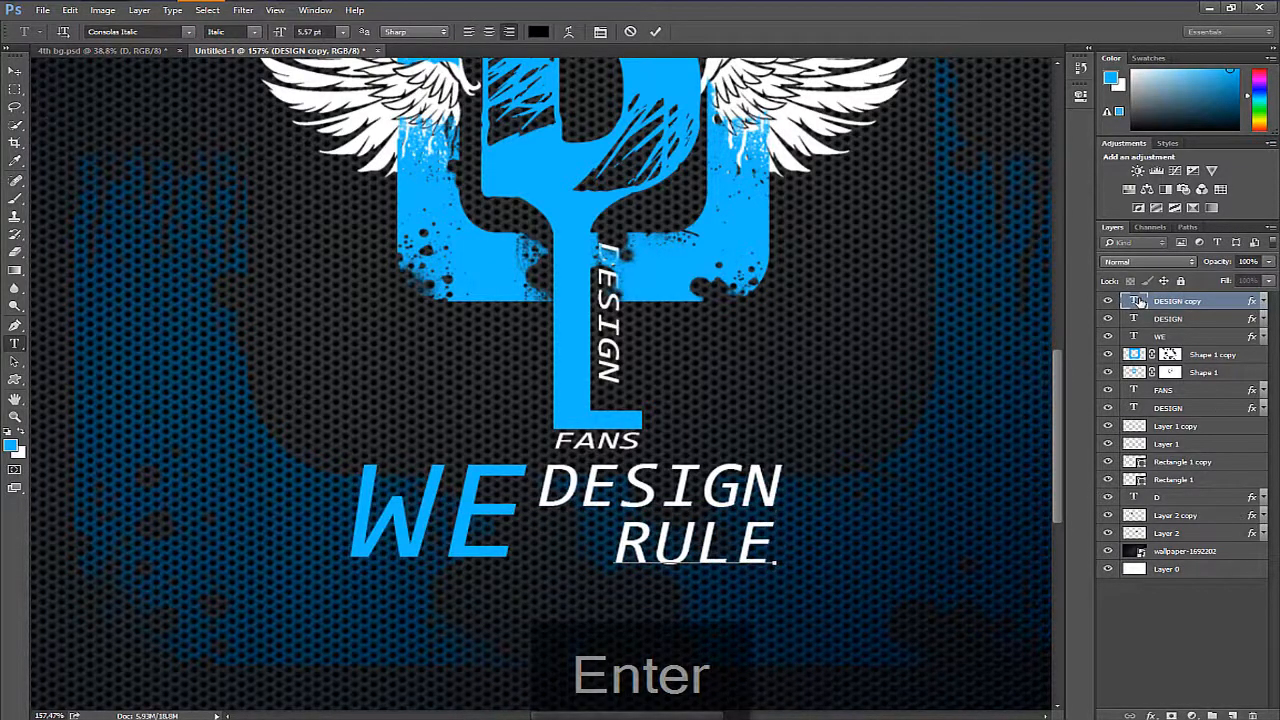
key(Return)
key(z)
key(ctrl+t)
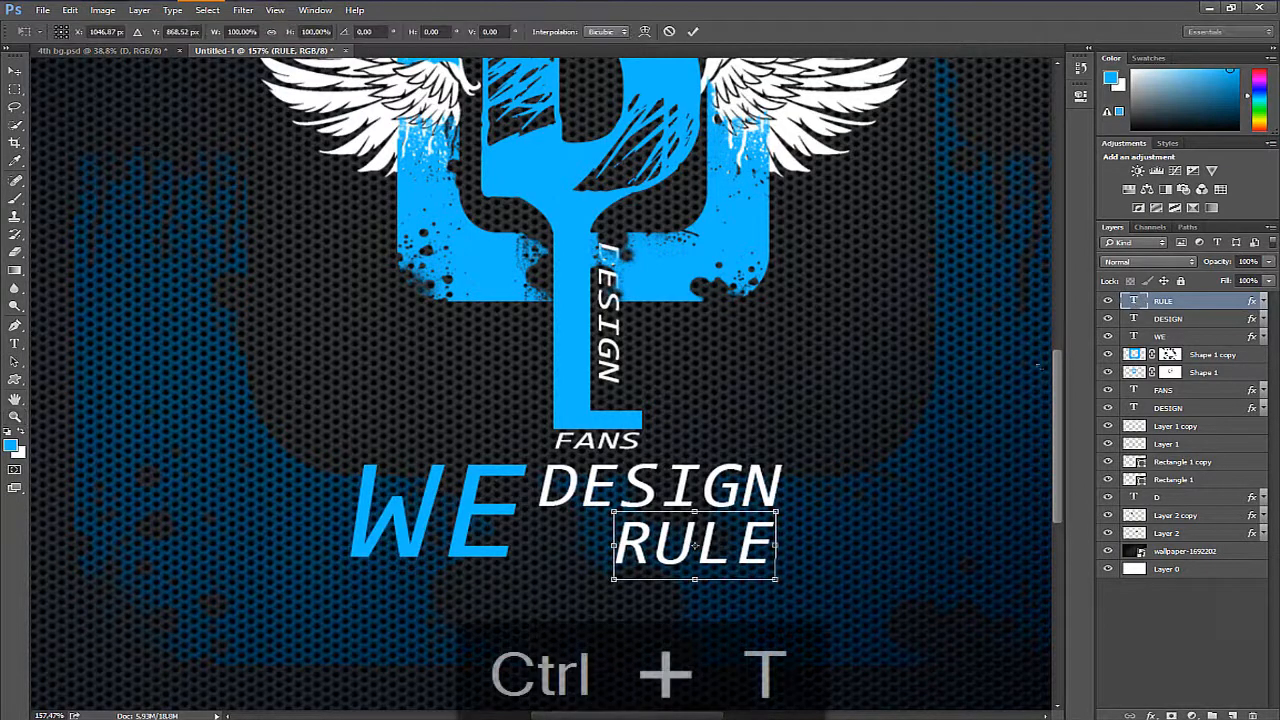
drag(743, 548, 679, 554)
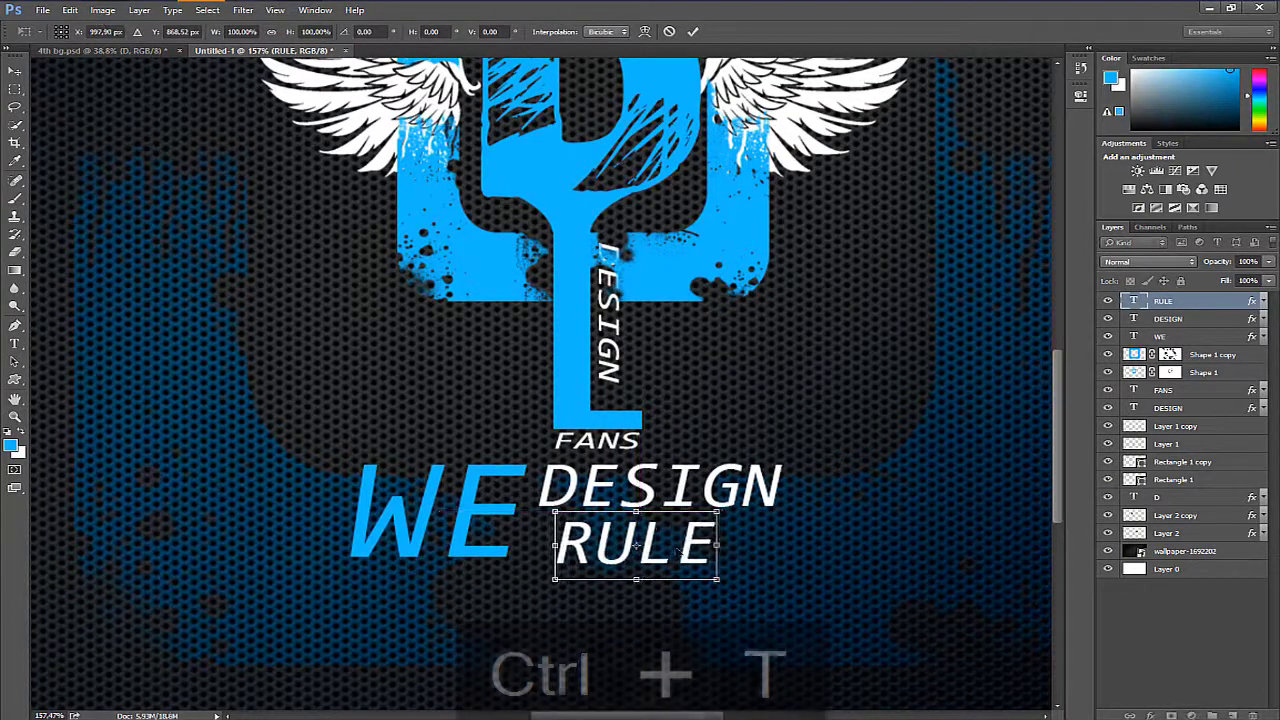
key(Return)
- Add a new layer on top and draw a black rectangle about 274 by 66 px to the left of the logo
drag(805, 190, 668, 398)
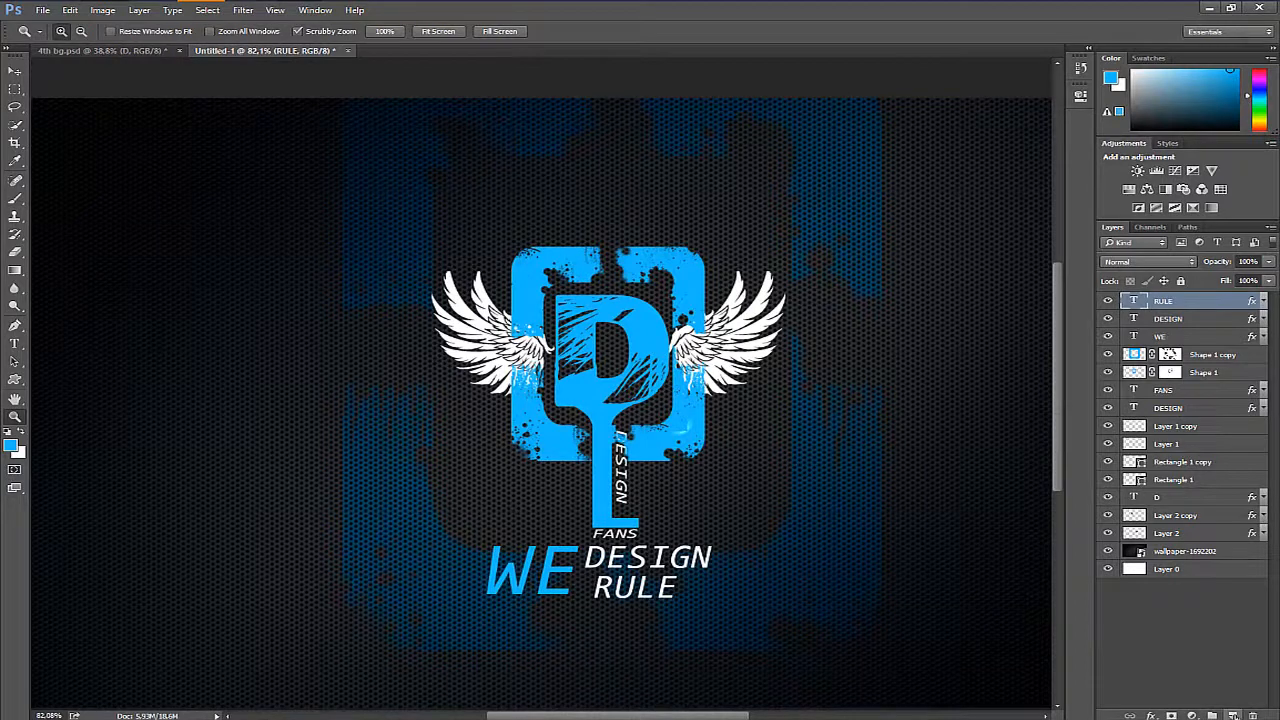
click(1232, 715)
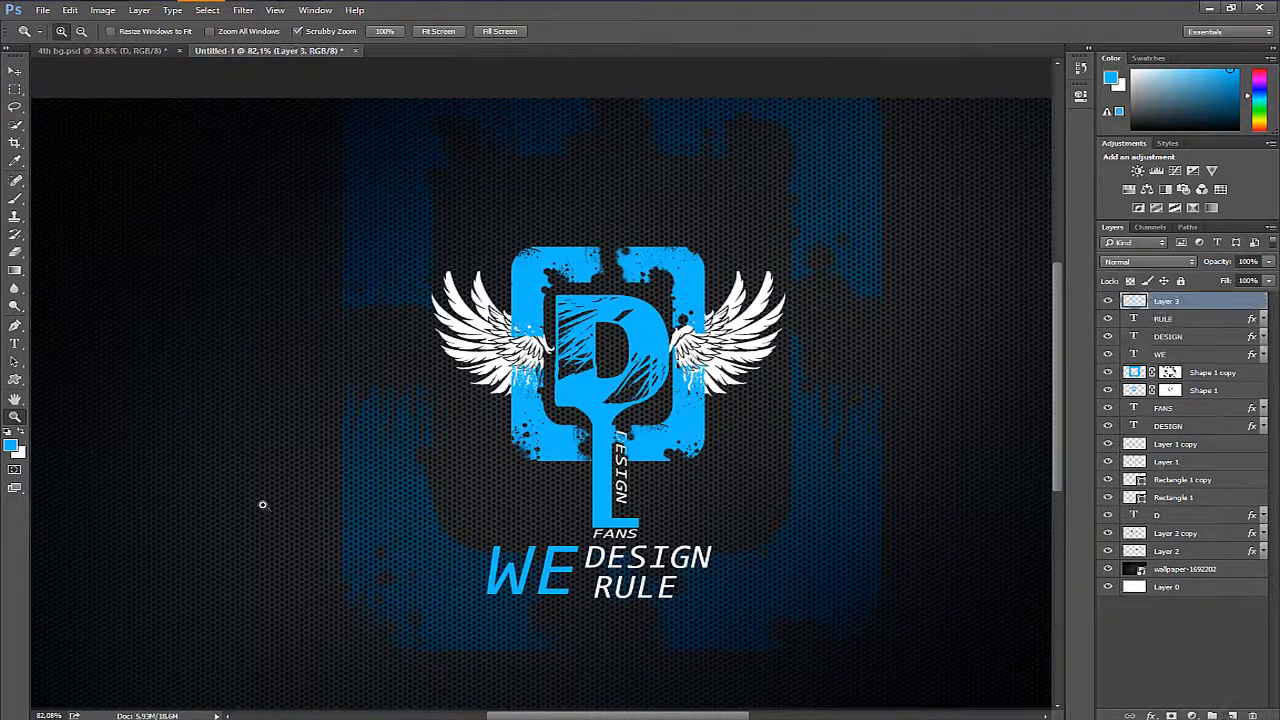
key(u)
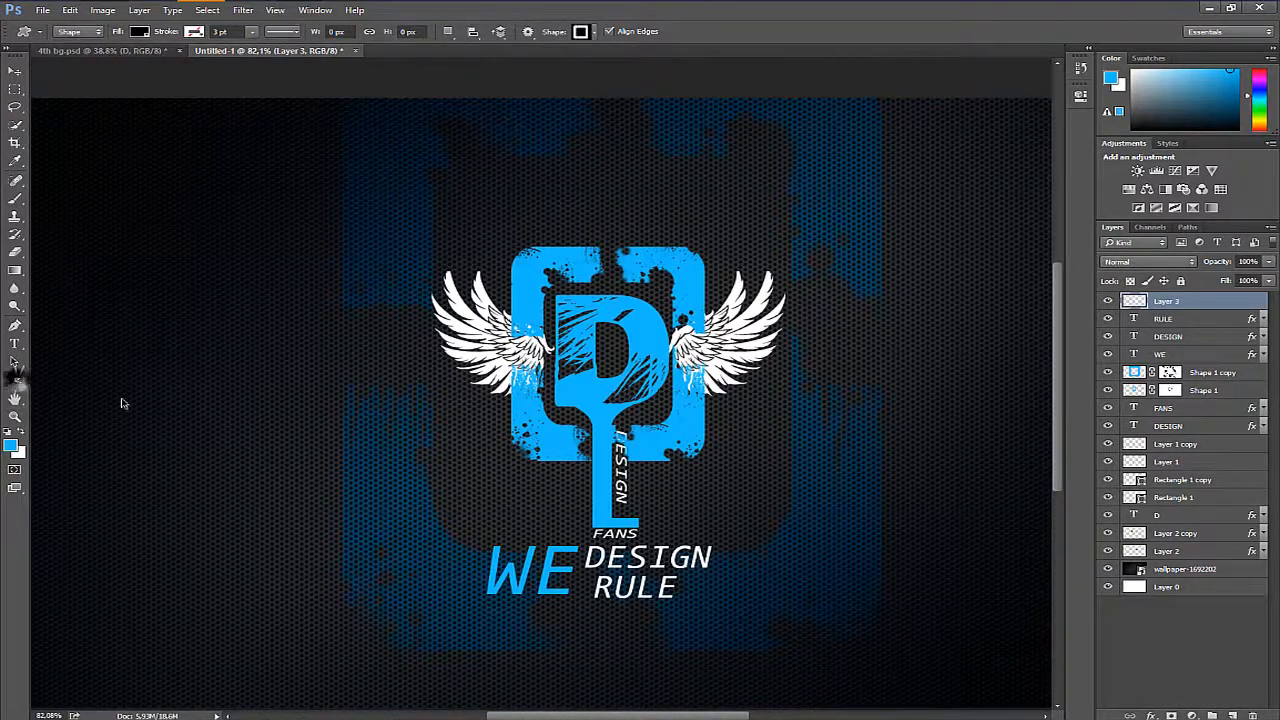
right_click(15, 378)
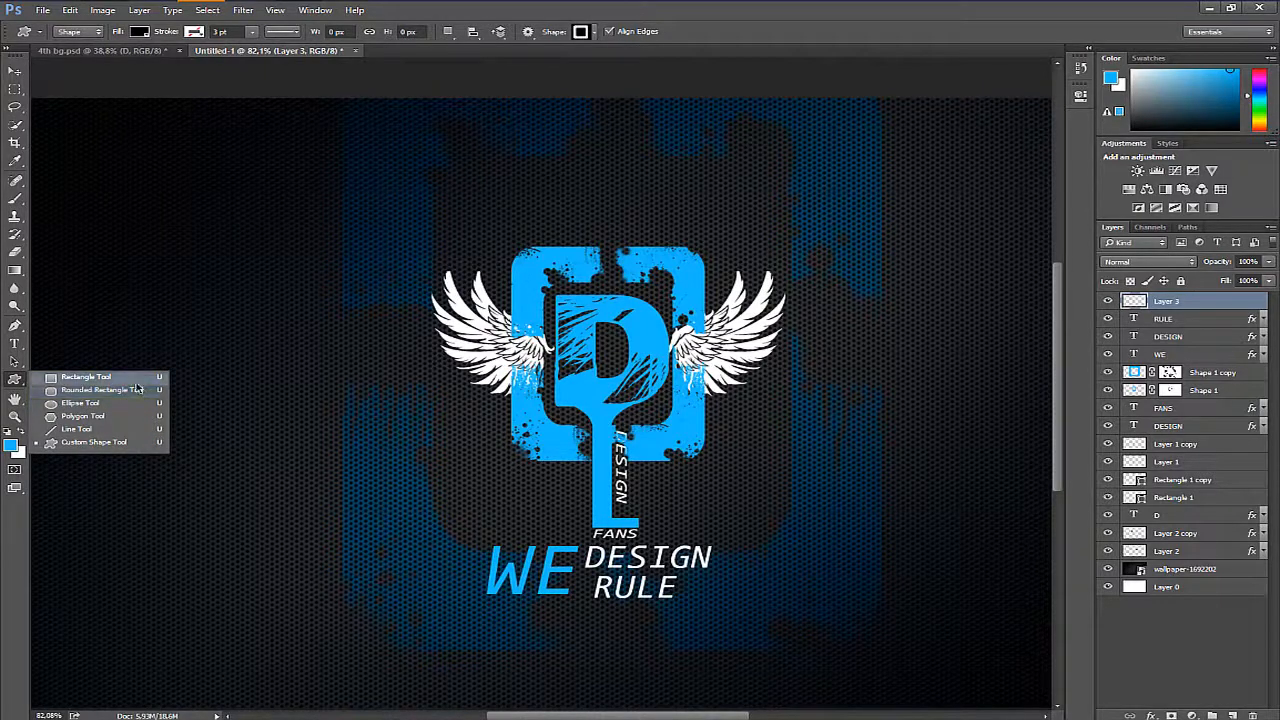
click(136, 379)
drag(133, 375, 302, 408)
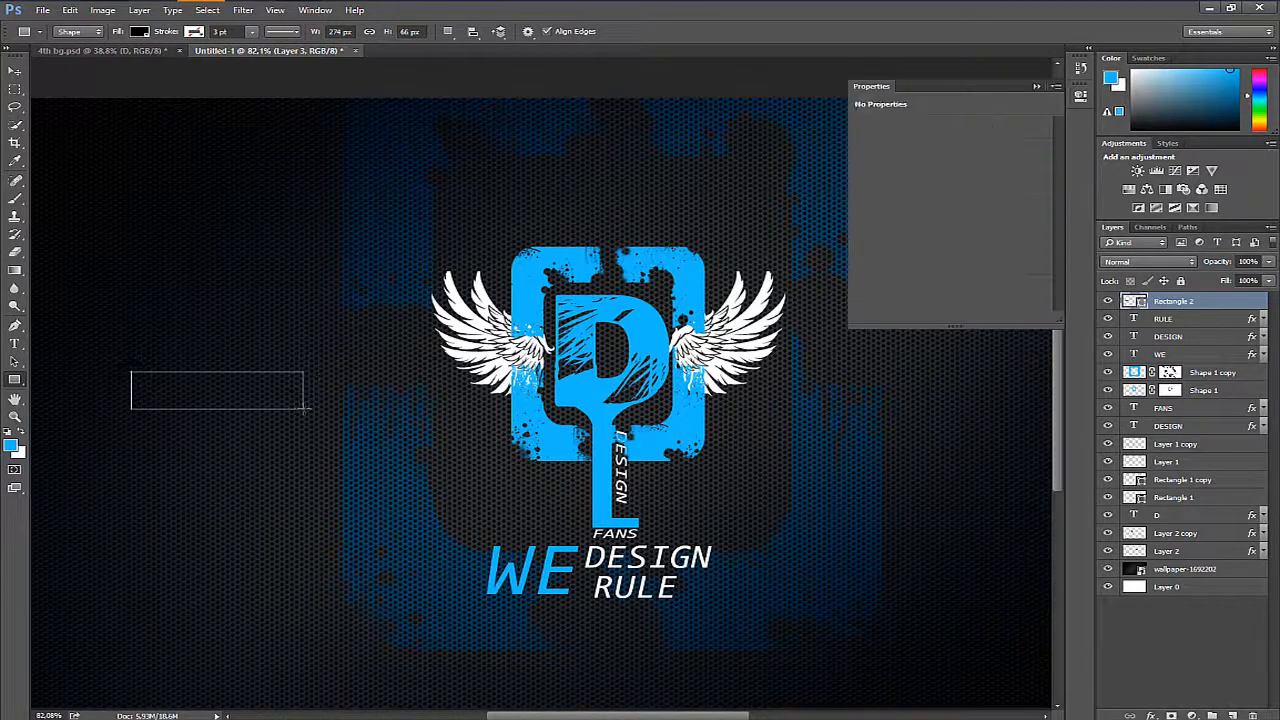
click(1038, 89)
key(Return)
- Show the rulers and place horizontal guides along the upper and lower edges of the black rectangle
key(z)
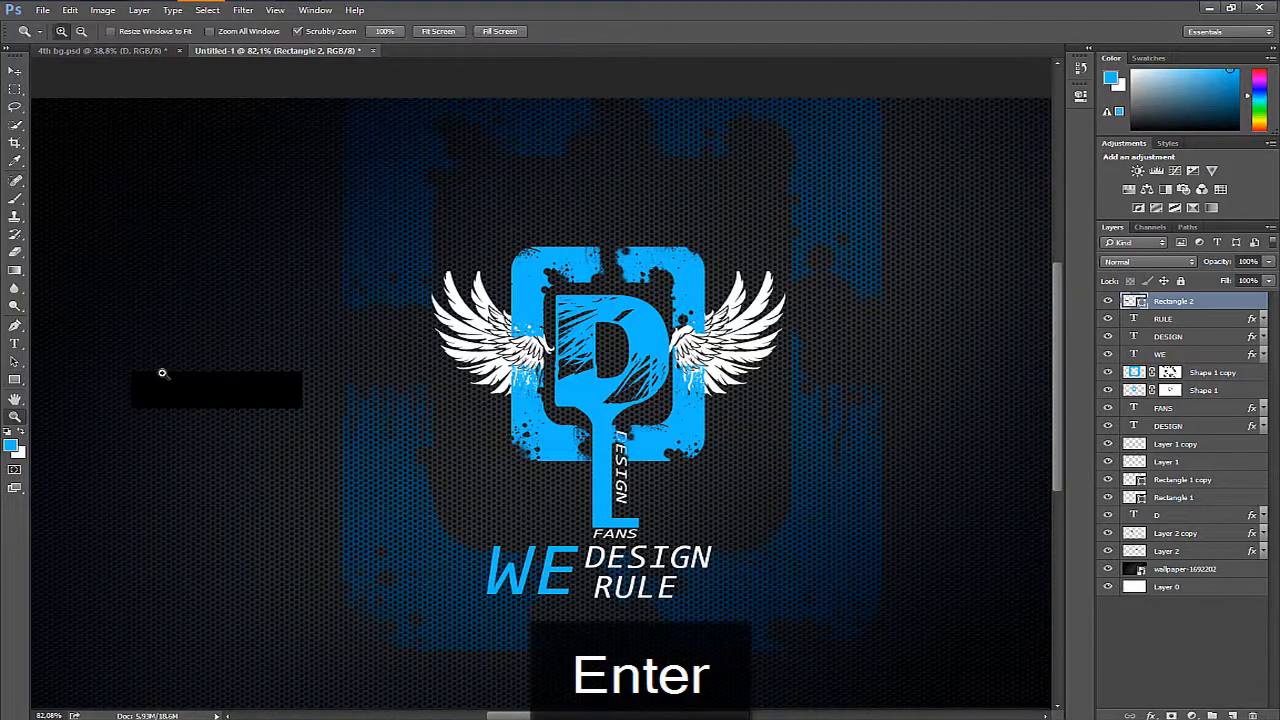
drag(162, 373, 298, 426)
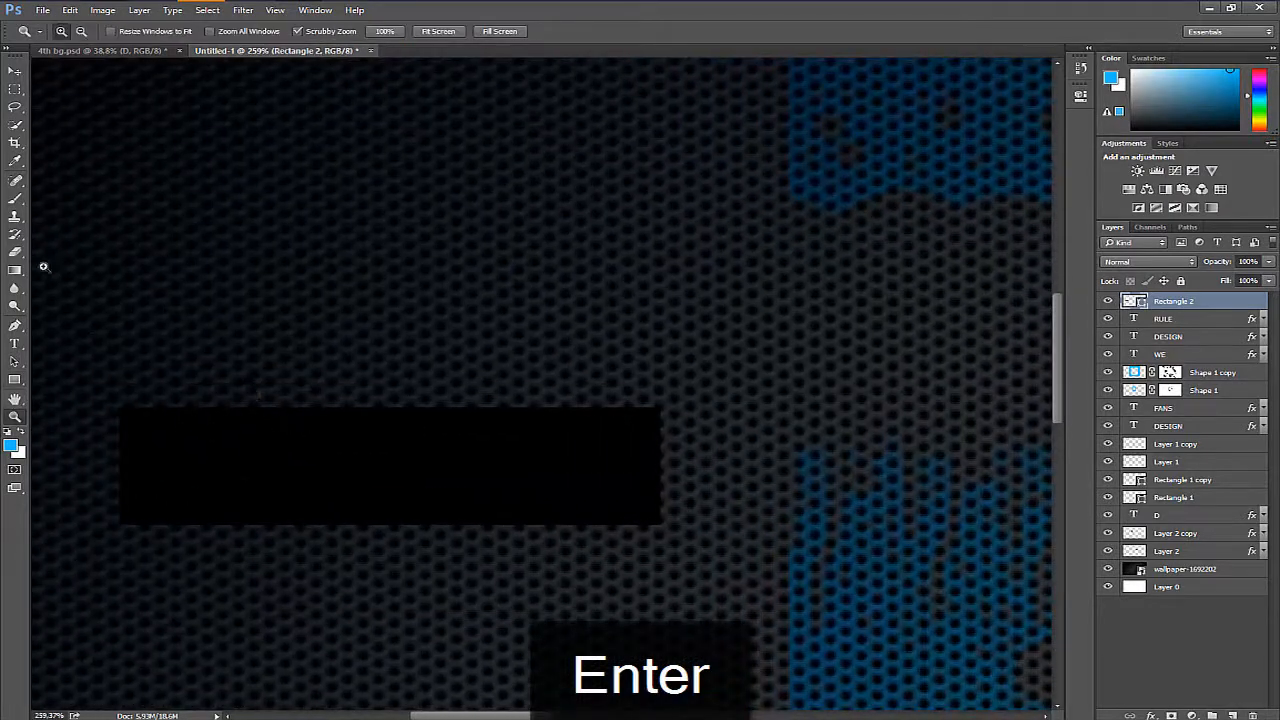
key(ctrl+r)
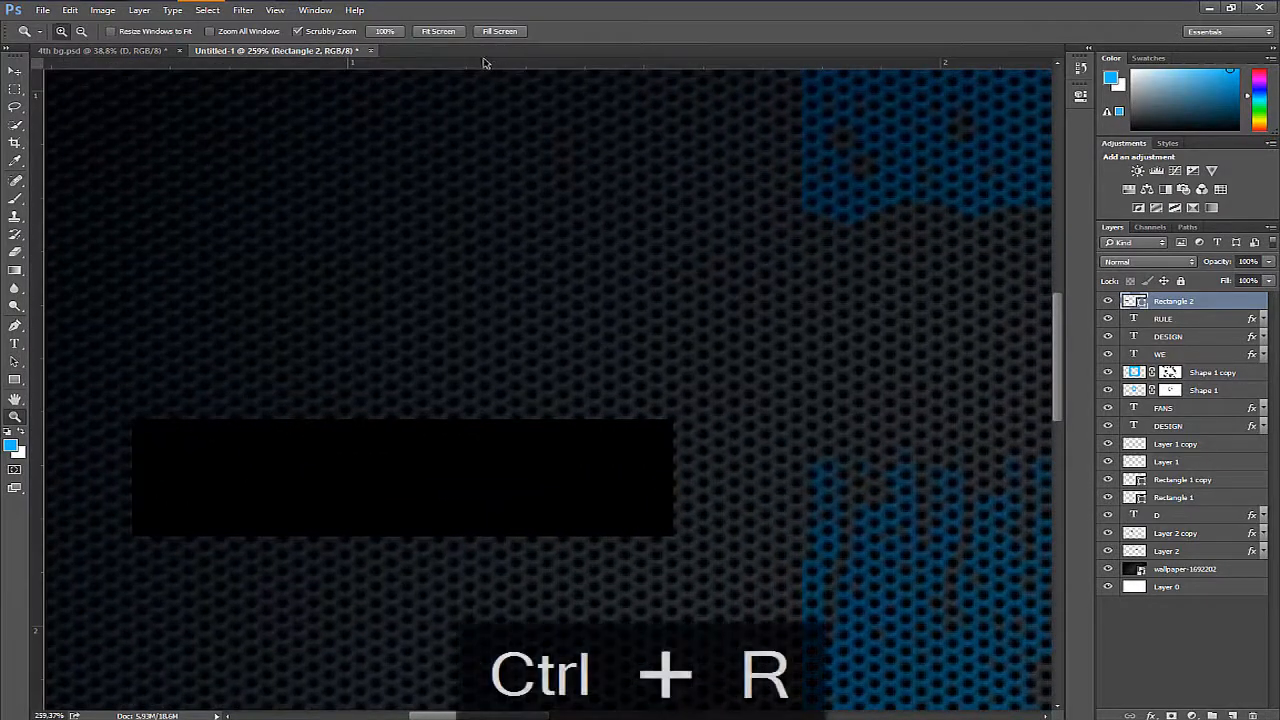
drag(465, 67, 540, 419)
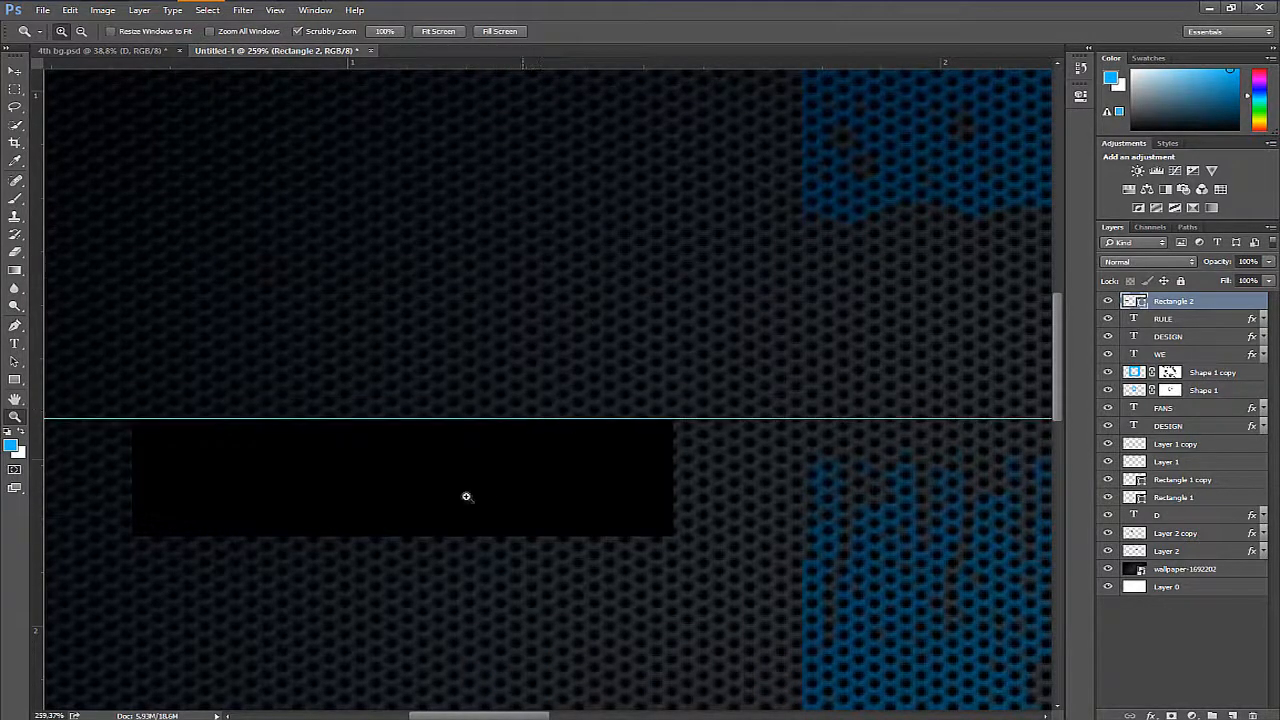
drag(444, 64, 500, 536)
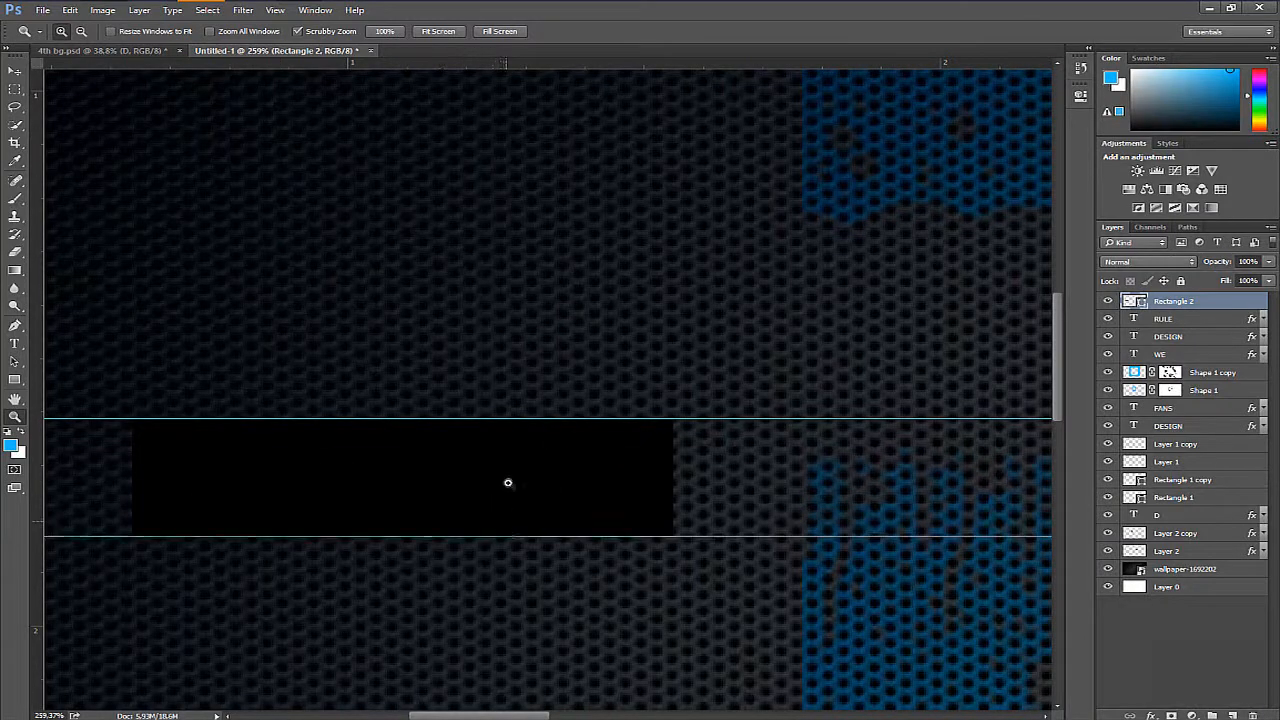
- Draw a black circle of 66 by 66 px with the Ellipse tool between the guides, overlapping the rectangle's right end
drag(555, 370, 613, 424)
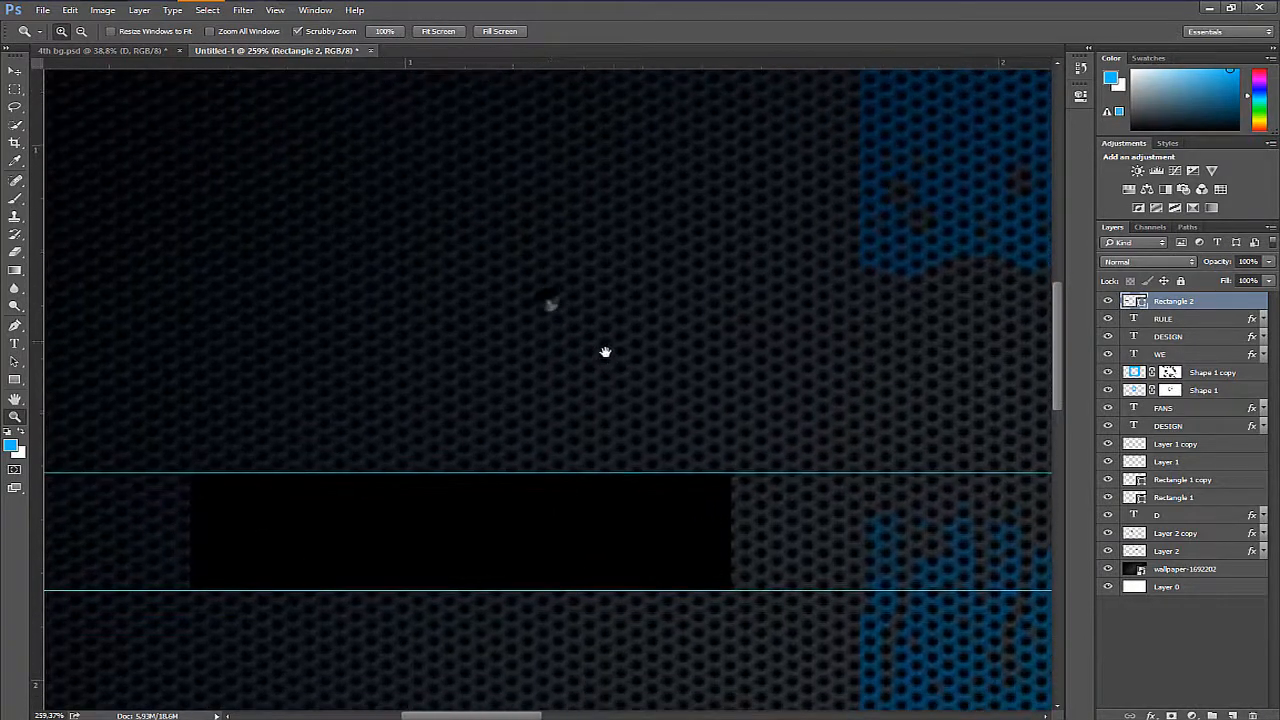
click(15, 380)
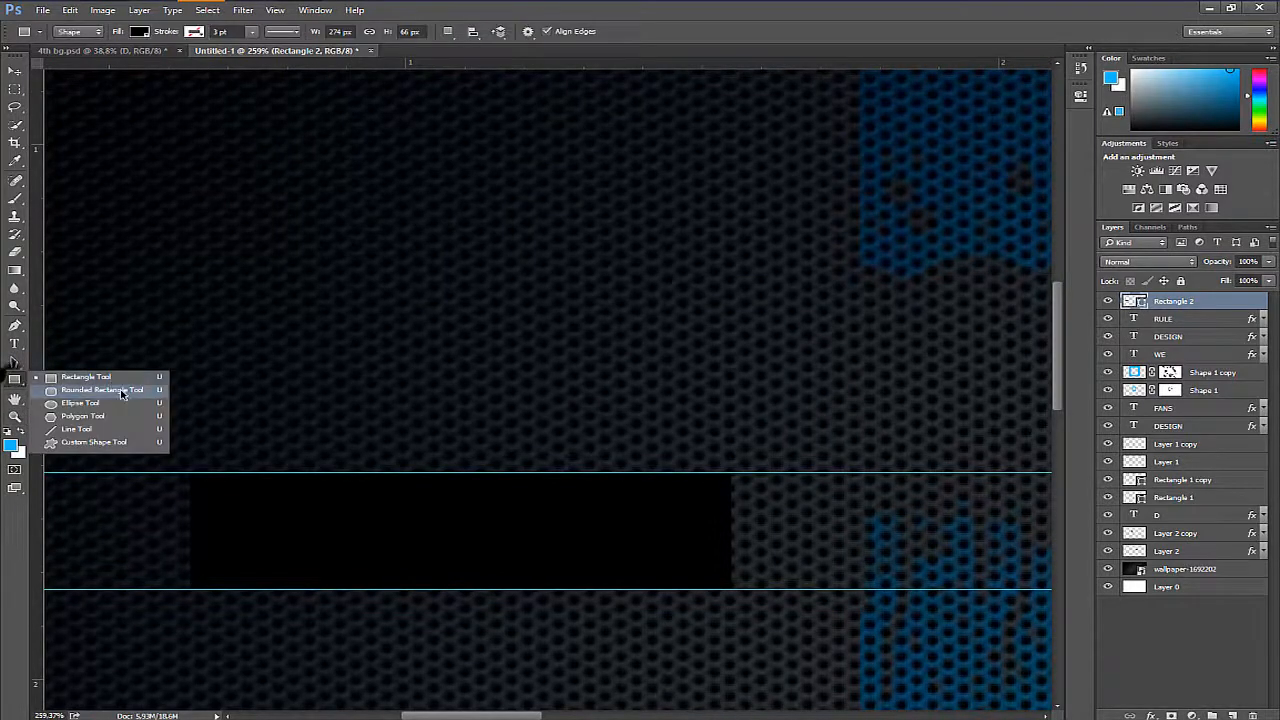
click(100, 402)
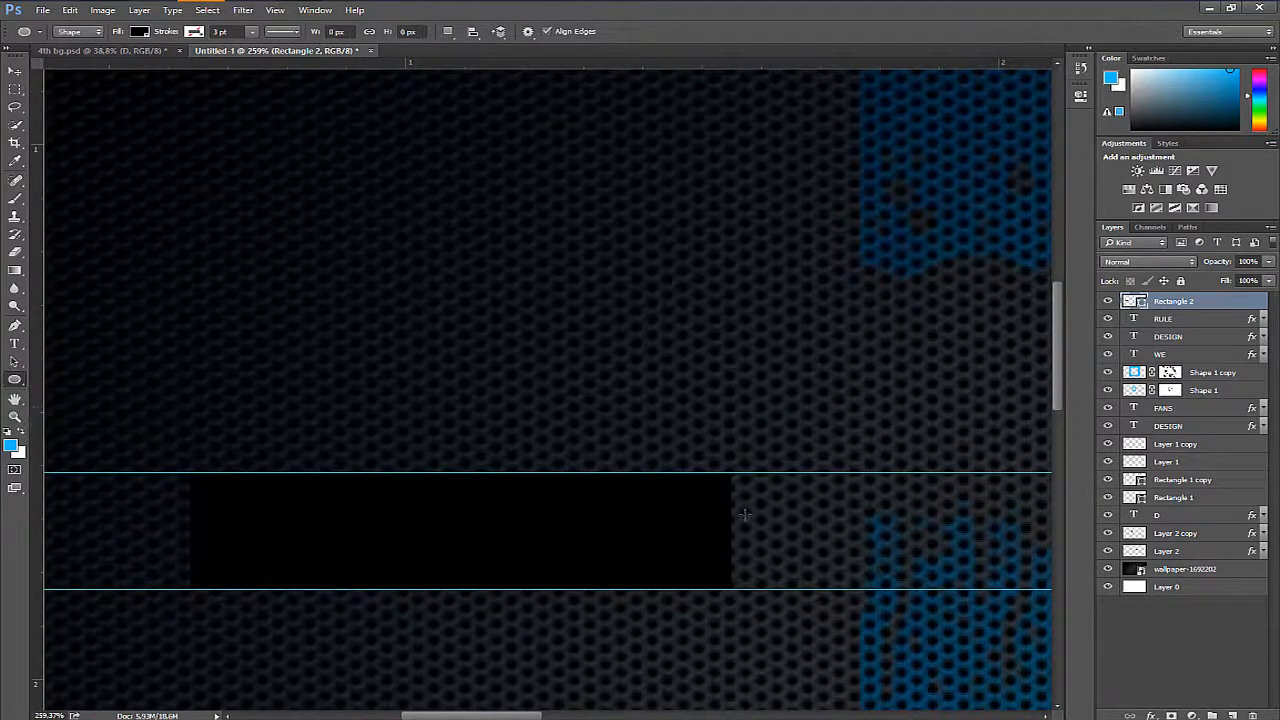
drag(830, 497, 690, 502)
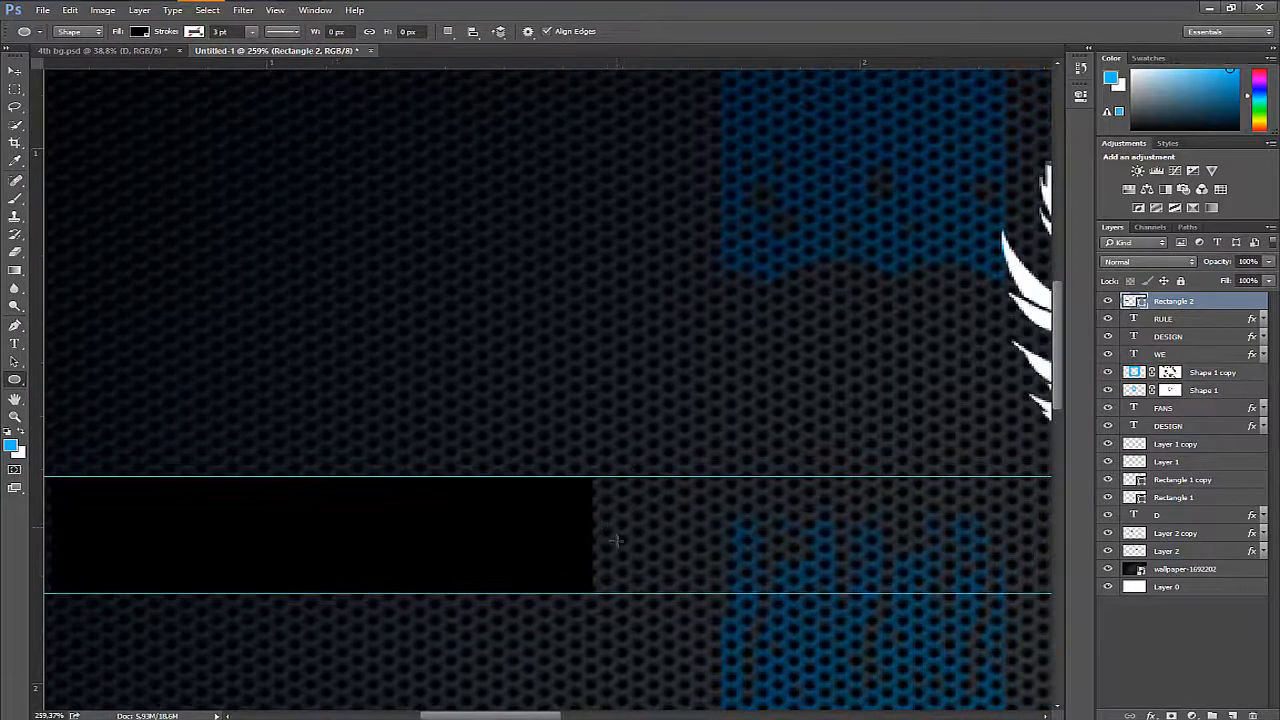
drag(632, 535, 745, 596)
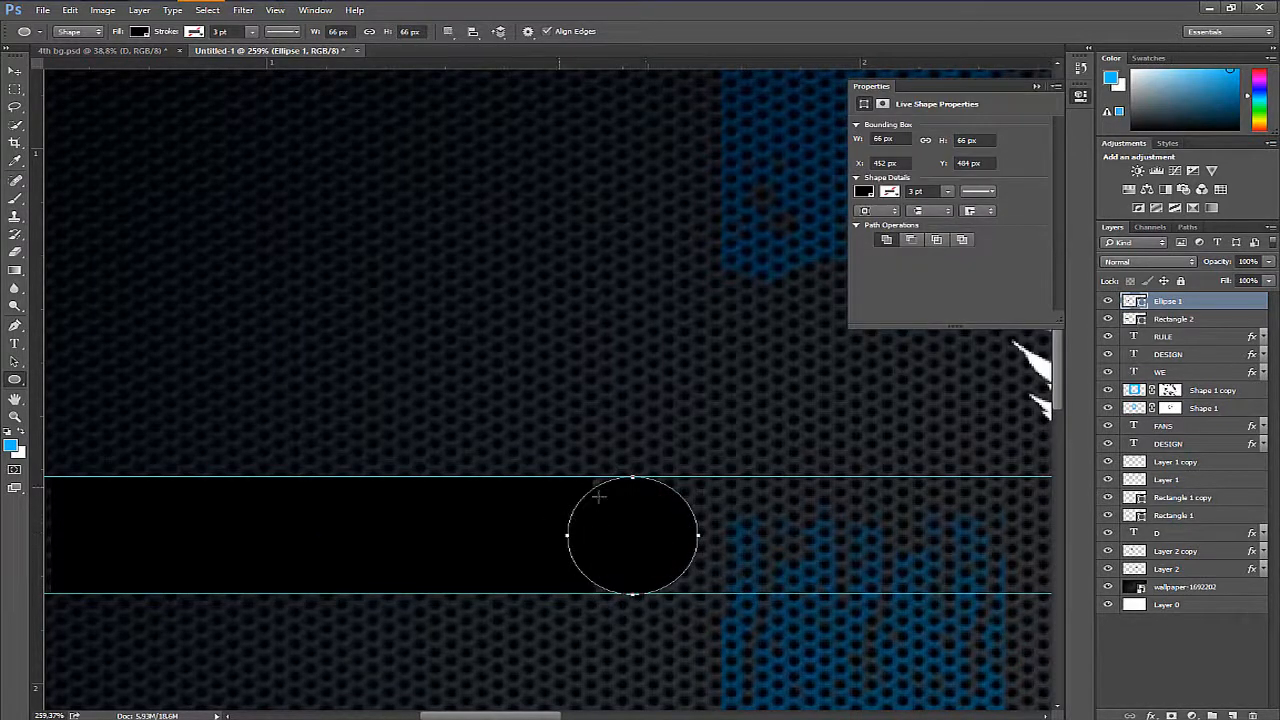
- Shift the black circle left by about 12 px so it forms the rounded right end of the rectangle
key(ctrl+t)
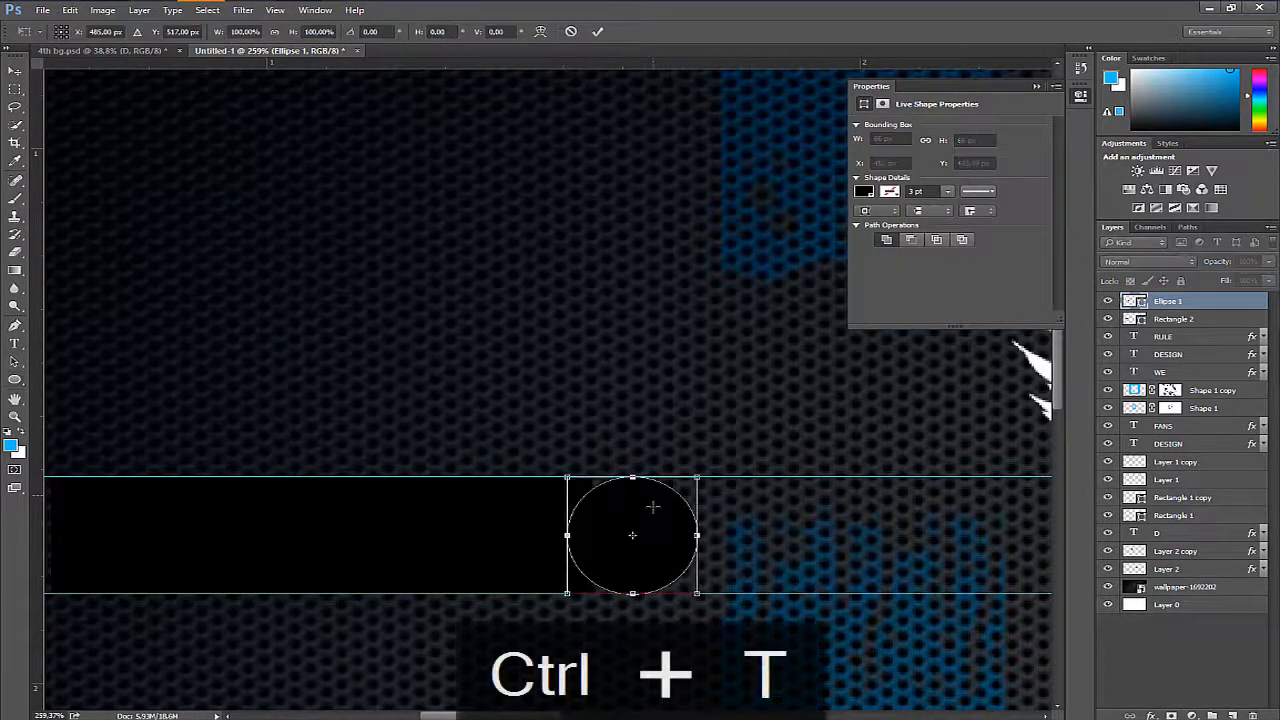
key(Left)
key(Left)
key(Left)
key(Left)
key(Left)
key(Left)
key(Left)
key(Left)
key(Left)
key(Left)
key(Left)
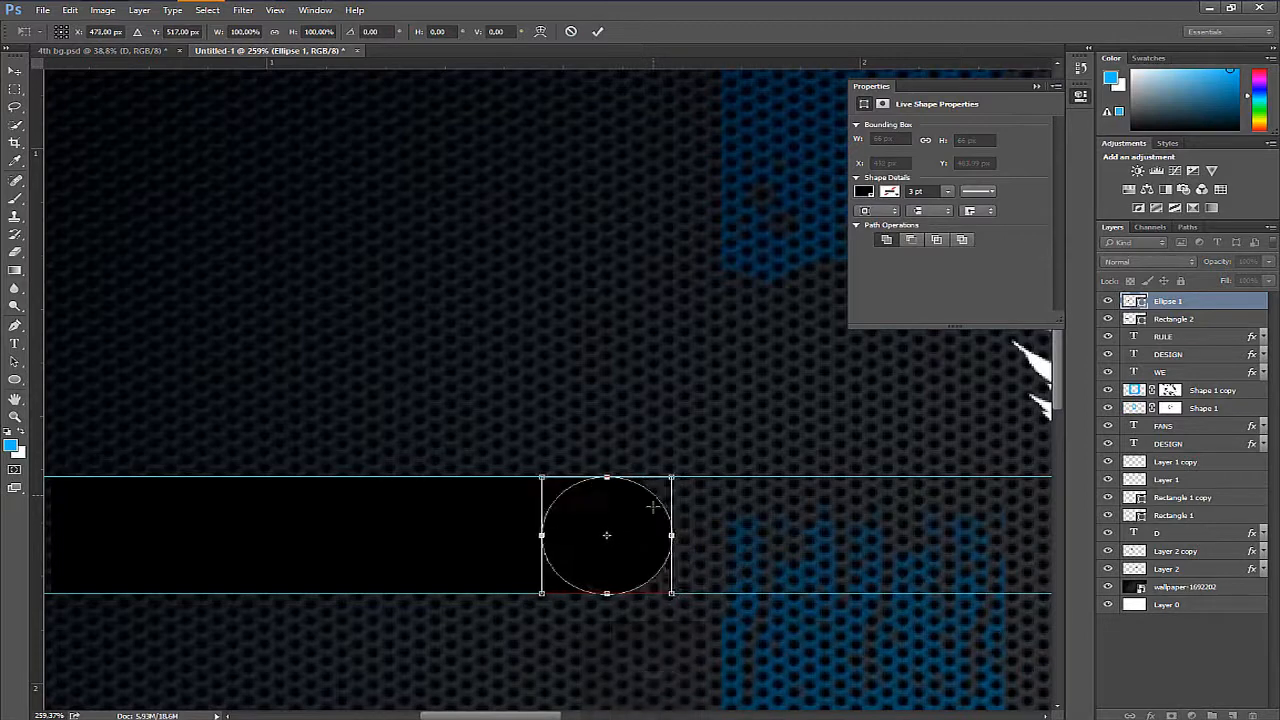
key(Return)
key(Return)
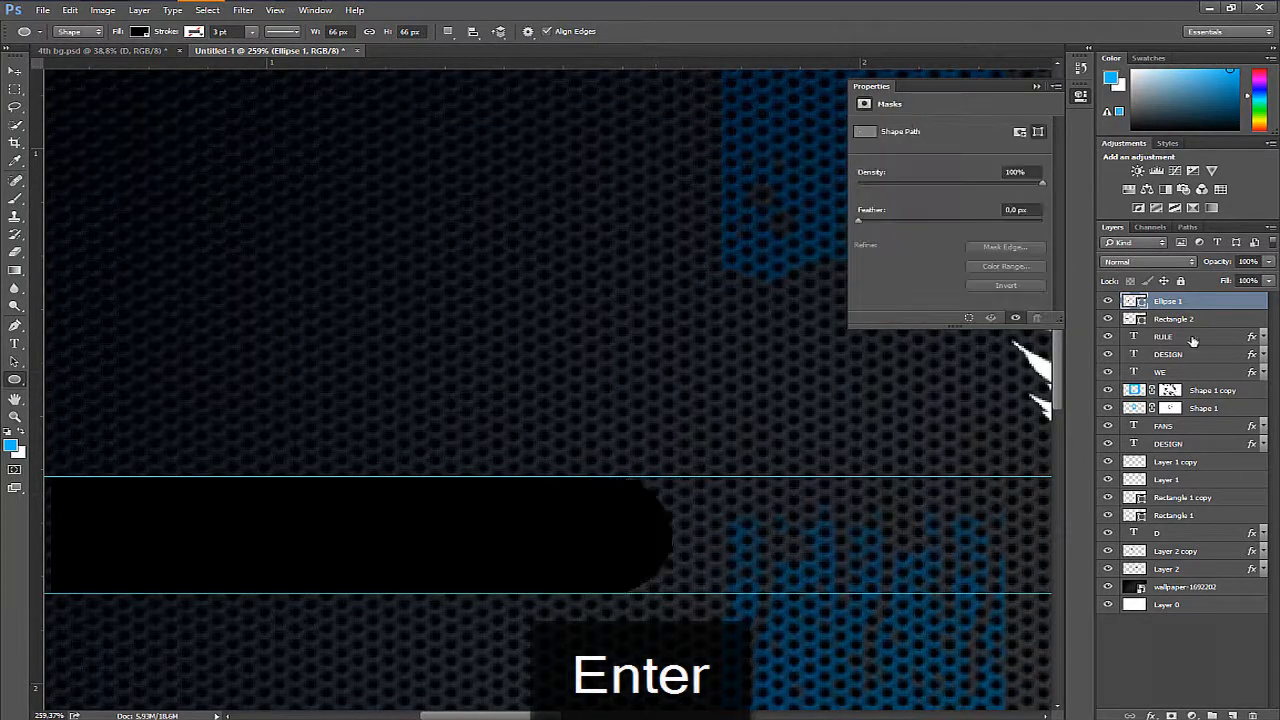
- Apply a Color Overlay to the circle, using the bright blue #15baff sampled from the logo
double_click(1217, 300)
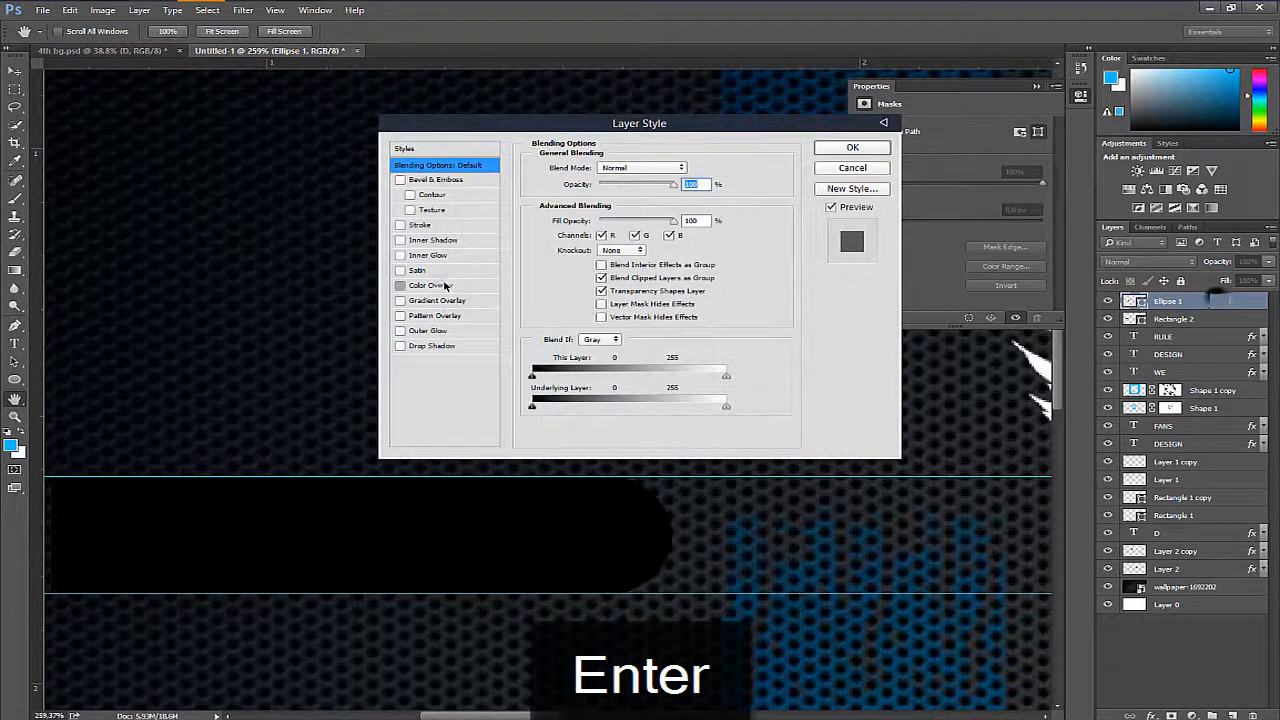
click(446, 286)
click(690, 167)
drag(794, 514, 429, 522)
click(952, 658)
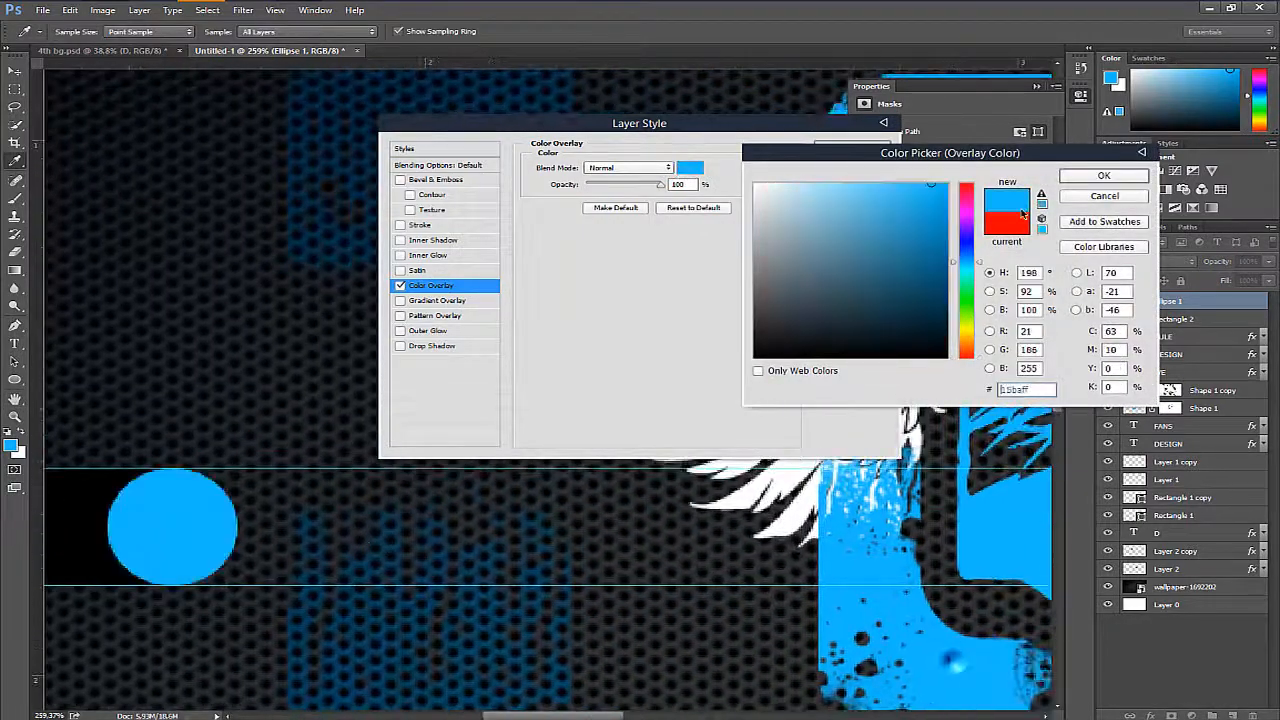
click(1080, 177)
click(866, 141)
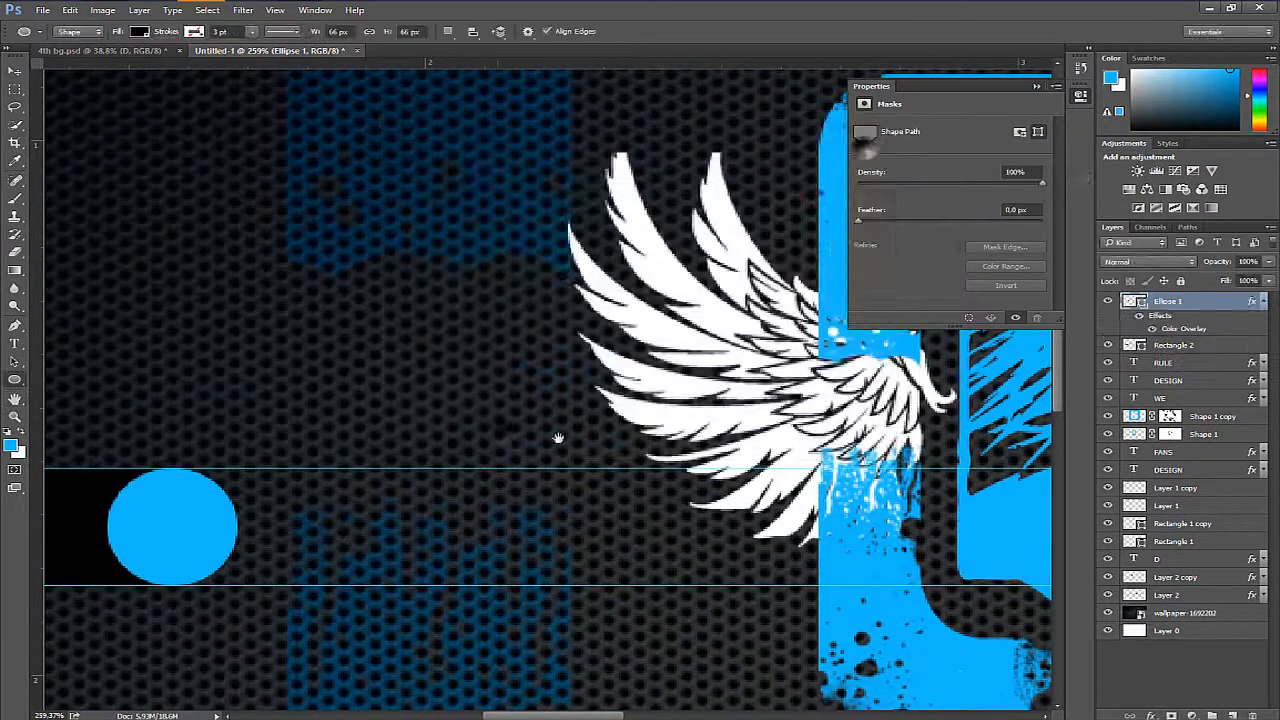
- Apply a Color Overlay to the Rectangle 2 layer, using the blue sampled from the circle
scroll(1040, 433, left, 3)
double_click(1238, 344)
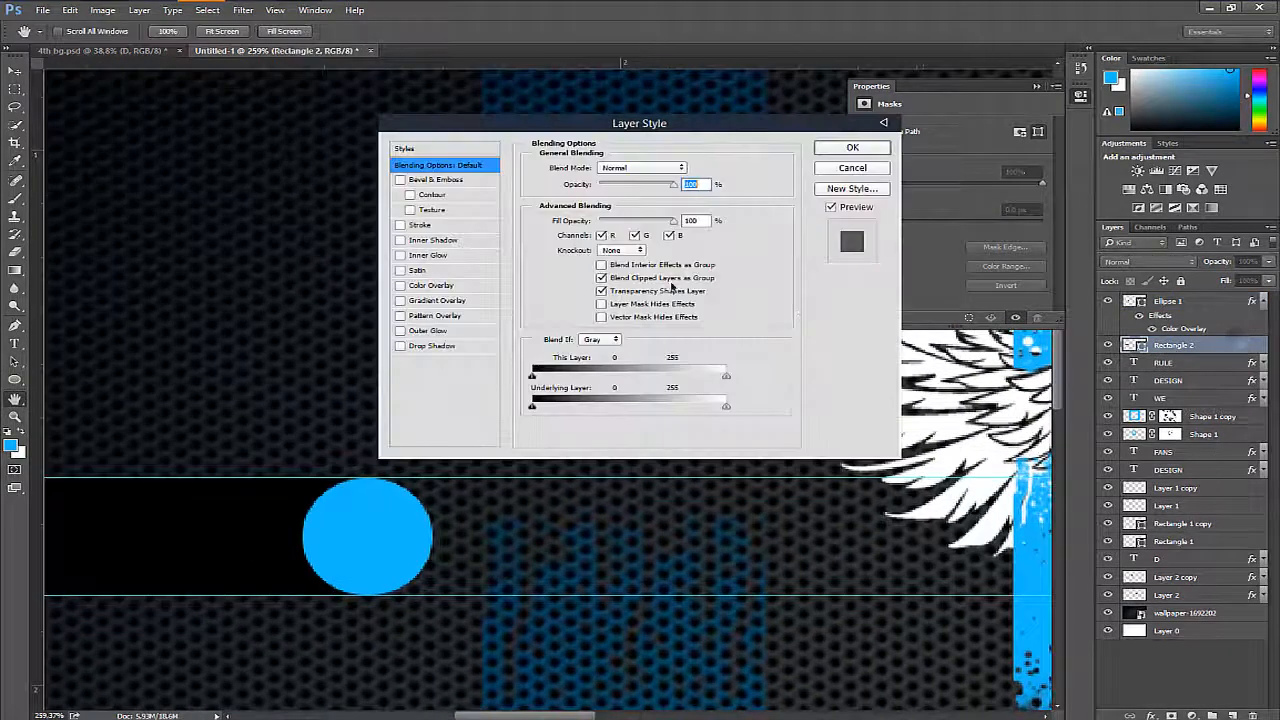
click(431, 286)
click(690, 167)
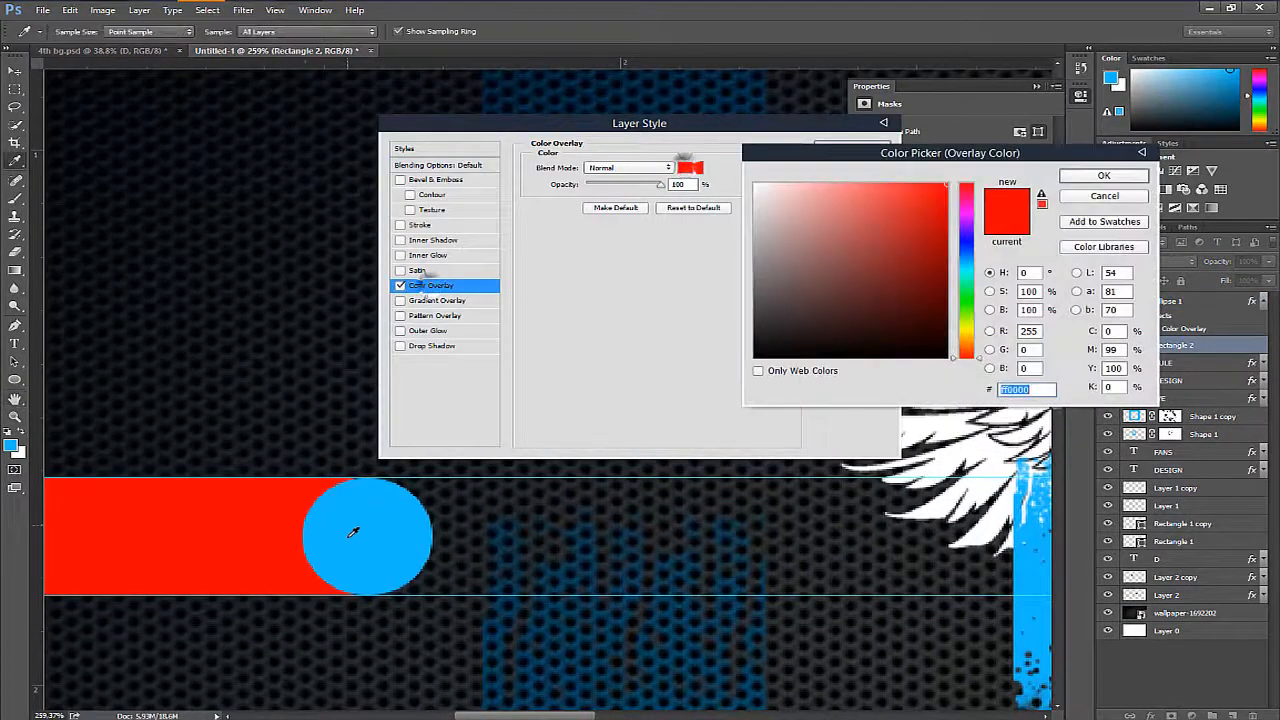
click(350, 532)
key(Return)
click(850, 147)
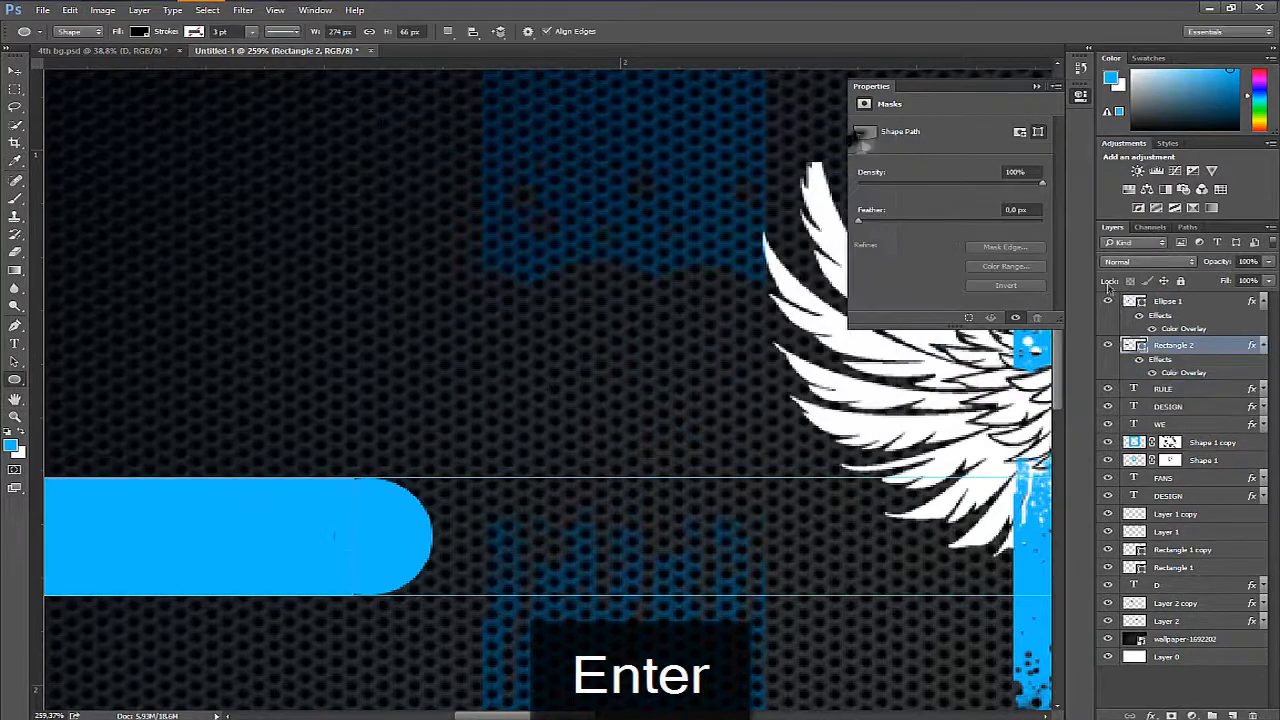
- Collapse both layers' effects, duplicate the blue circle and move the copy to the rectangle's left end
click(1264, 346)
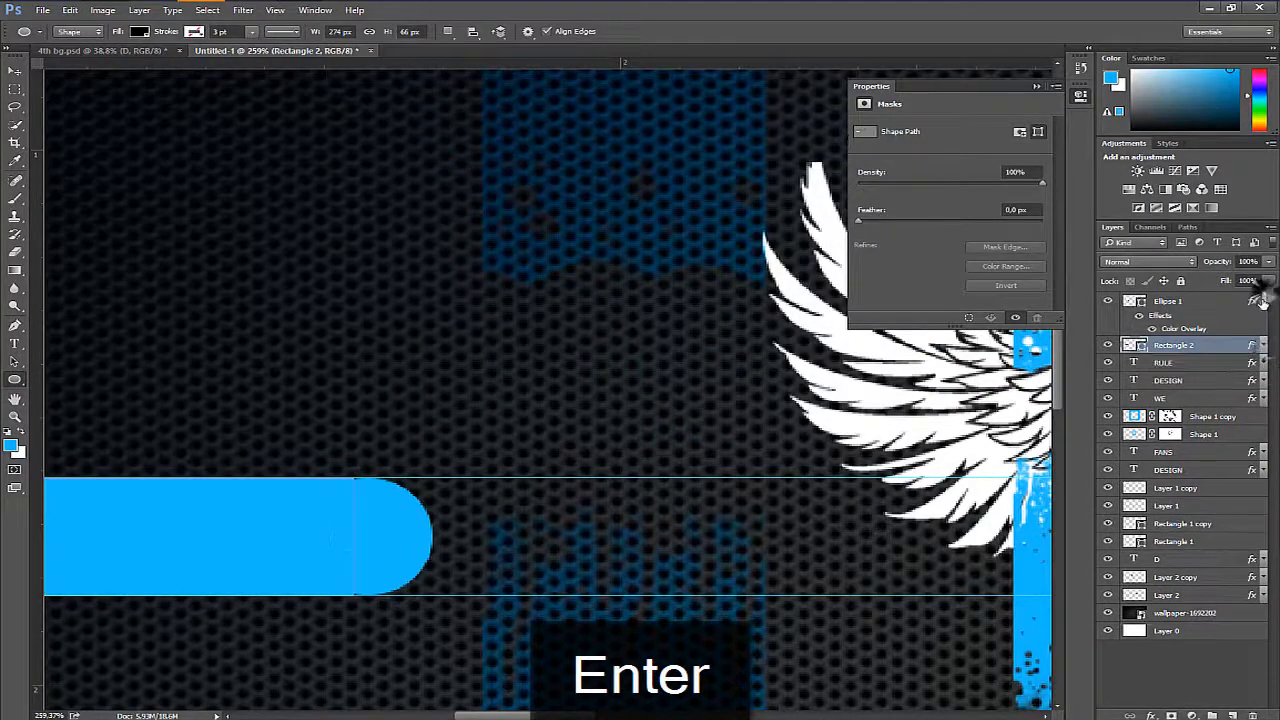
click(1264, 301)
click(1204, 302)
key(ctrl+j)
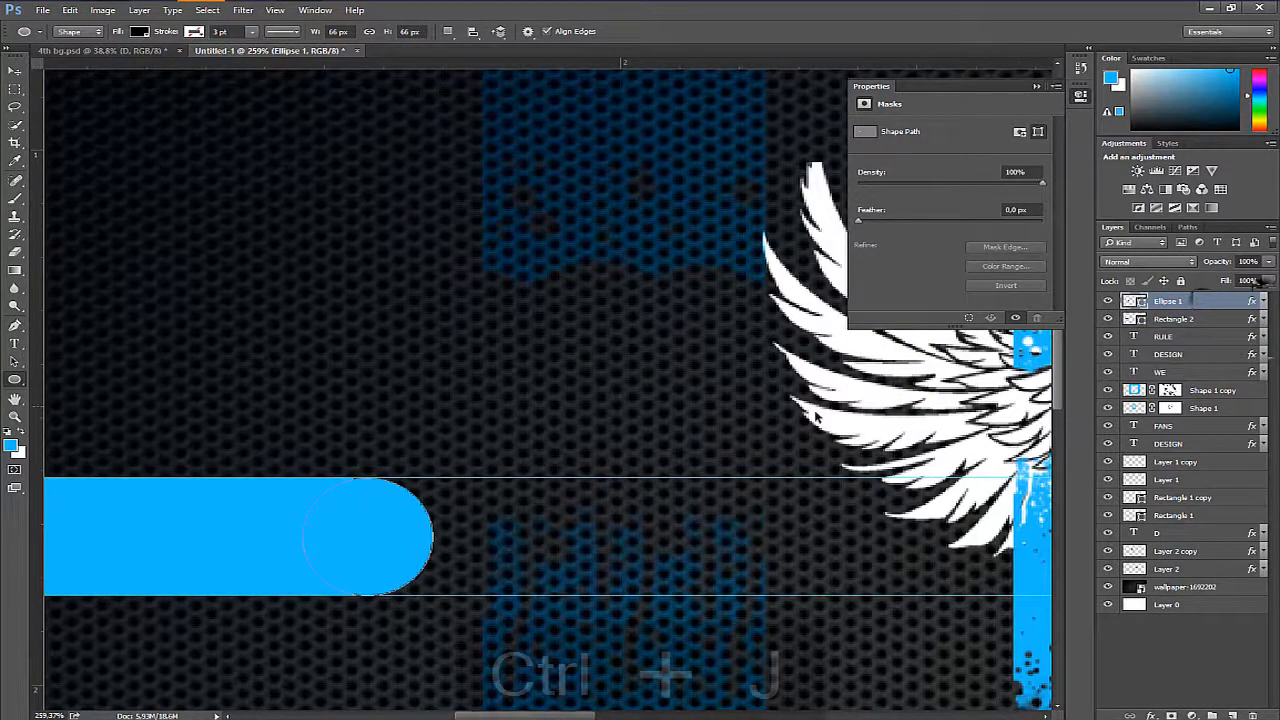
drag(480, 509, 941, 507)
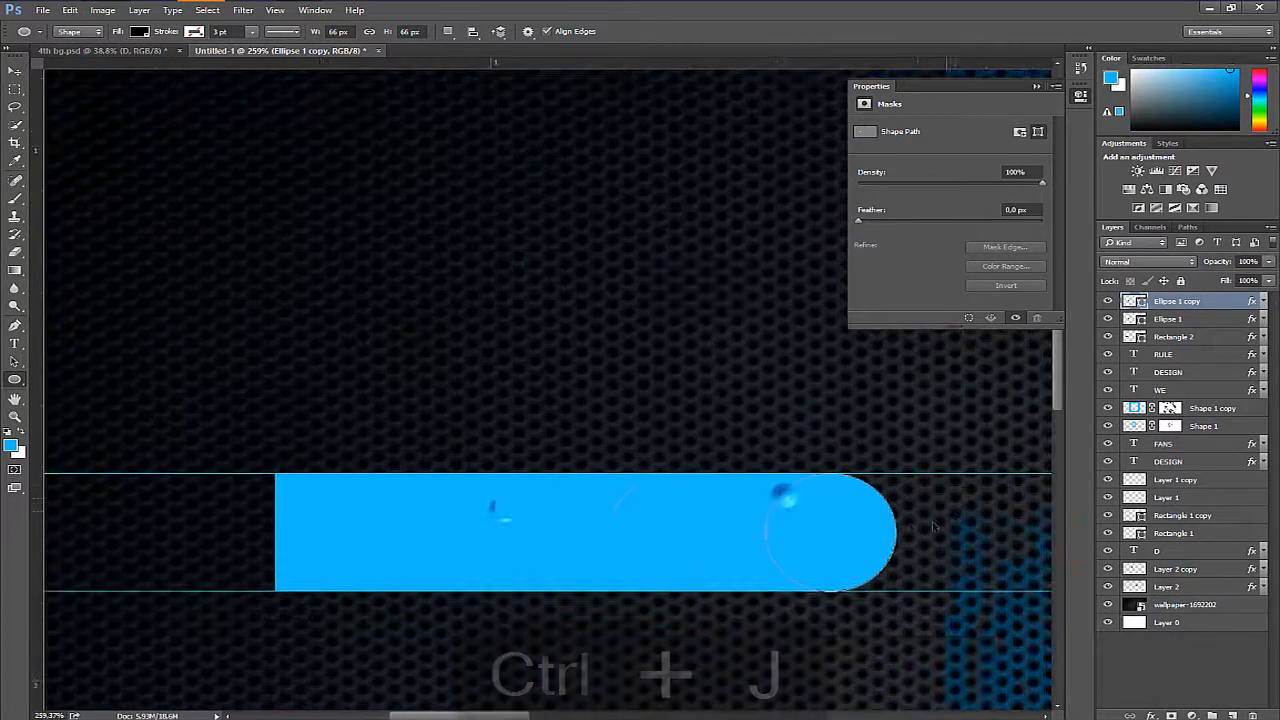
key(ctrl+t)
drag(864, 552, 308, 545)
key(Return)
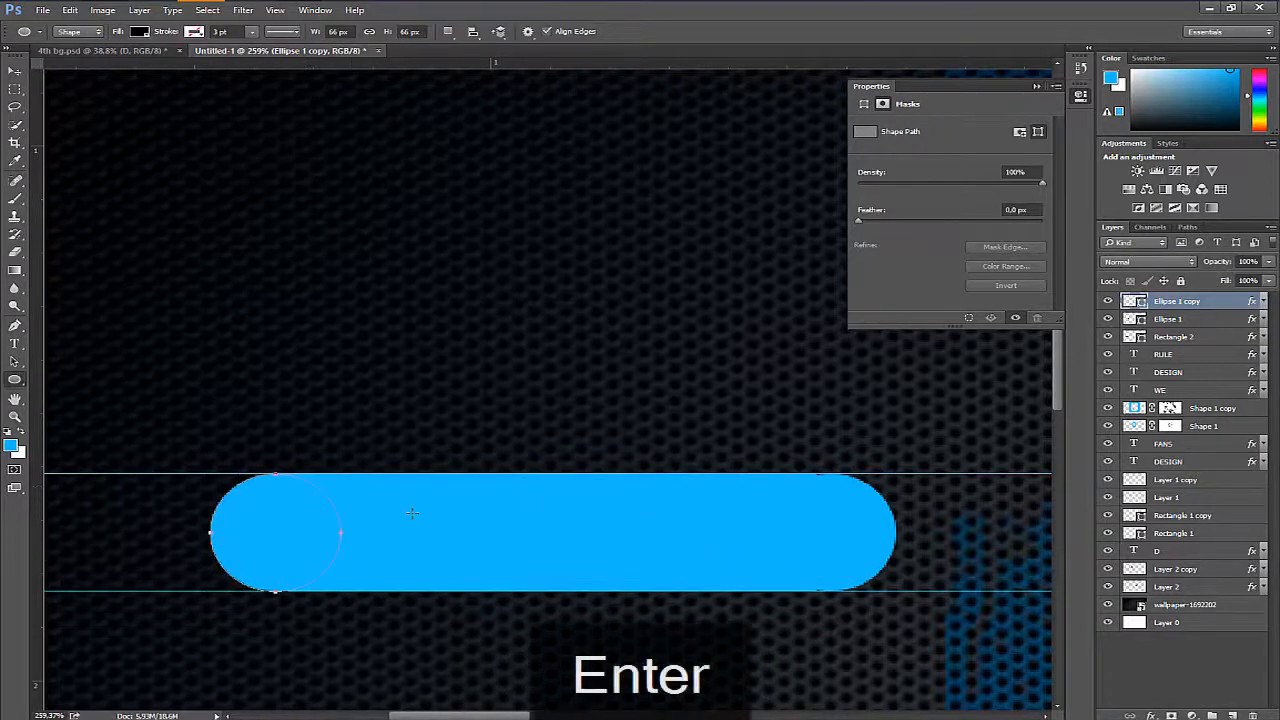
- Group the two circles and the rectangle into one layer group and collapse the Properties panel
drag(520, 458, 499, 433)
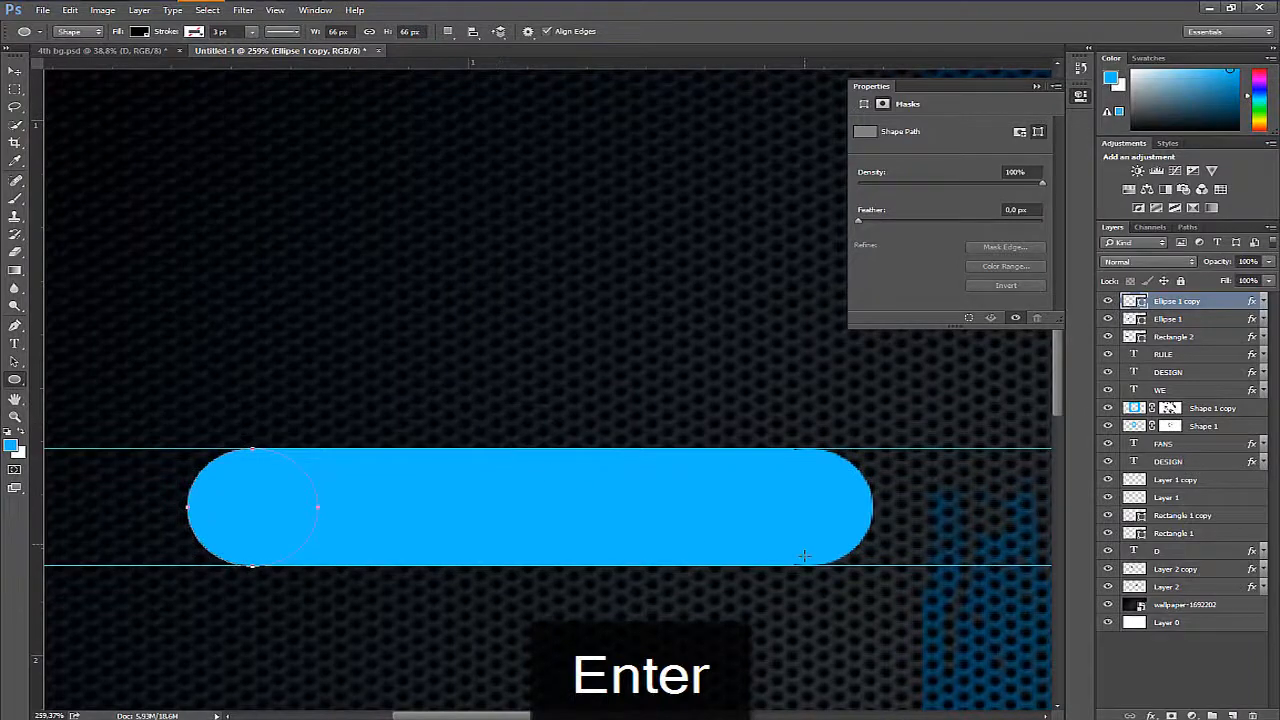
shift+click(1215, 341)
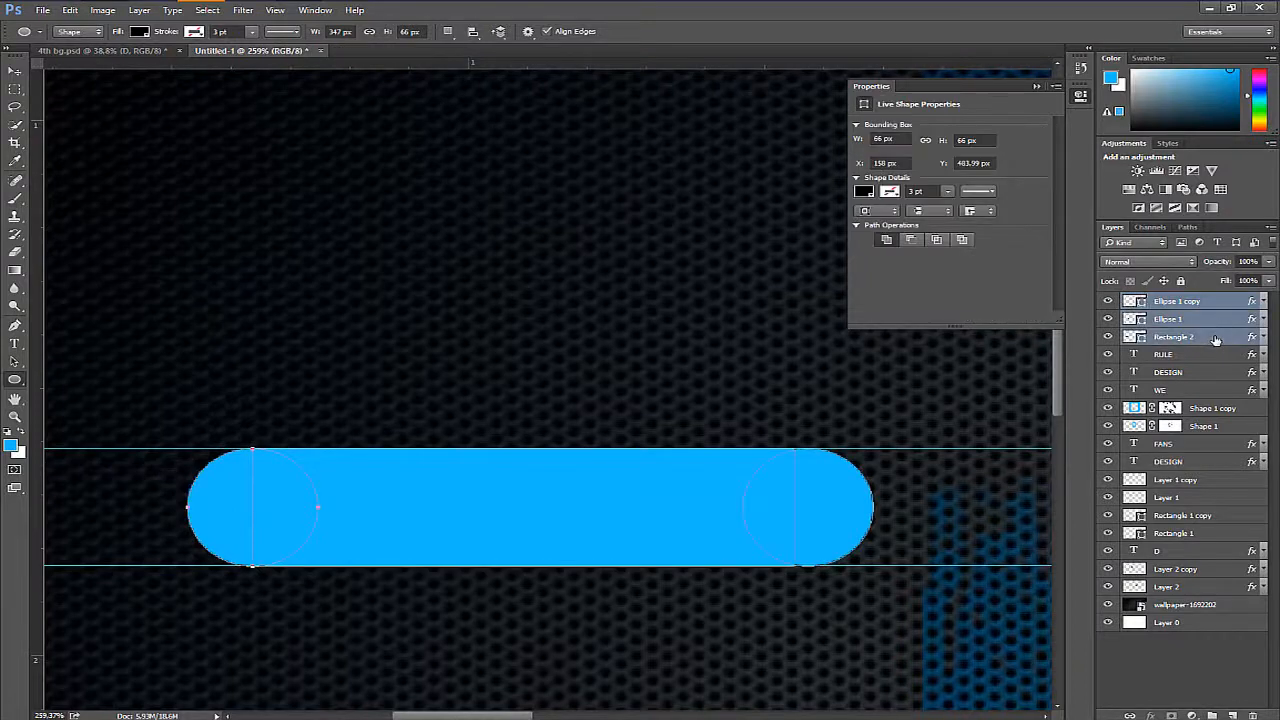
key(ctrl+g)
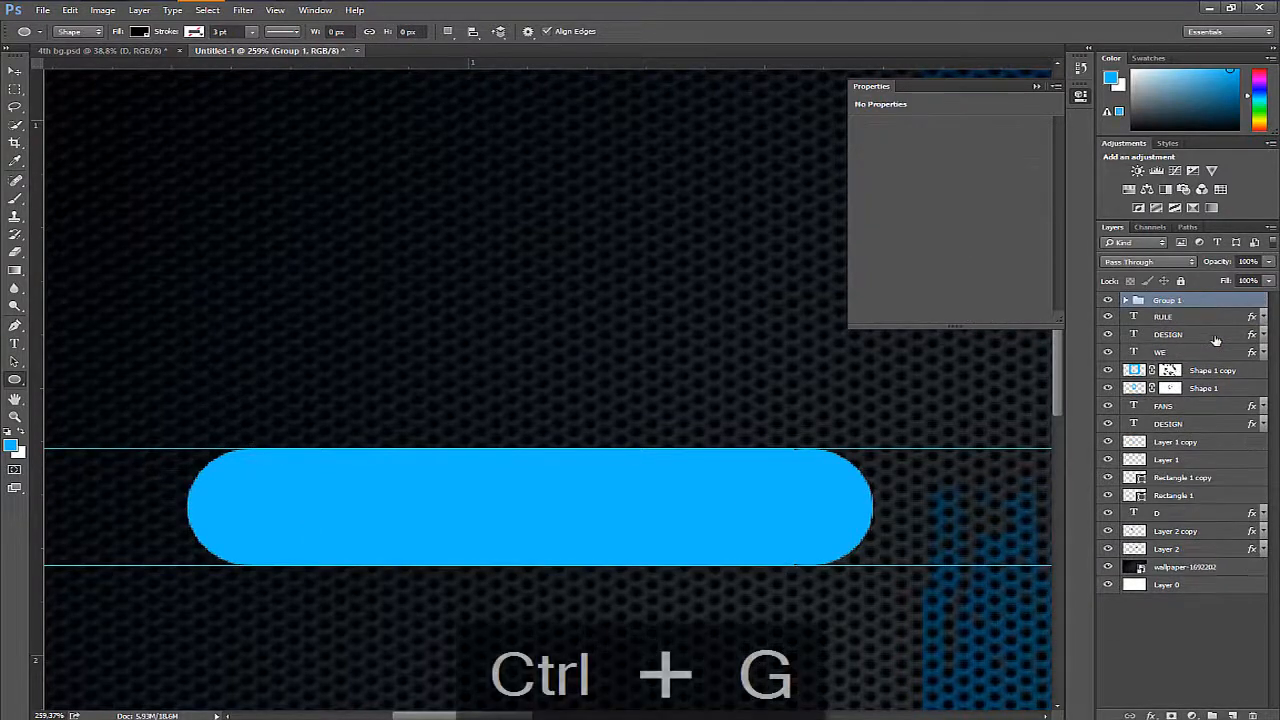
click(1033, 88)
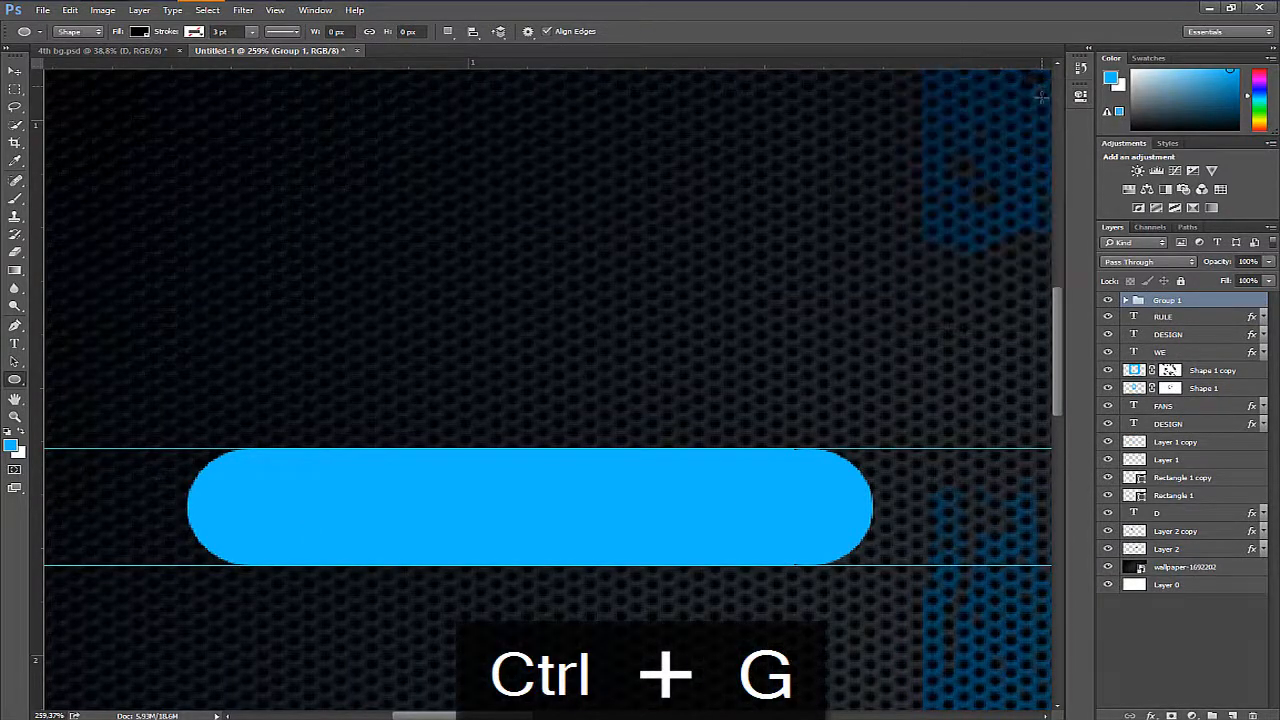
- Duplicate the bar group and rotate the copy 90° about its centre to form a plus shape
key(ctrl+j)
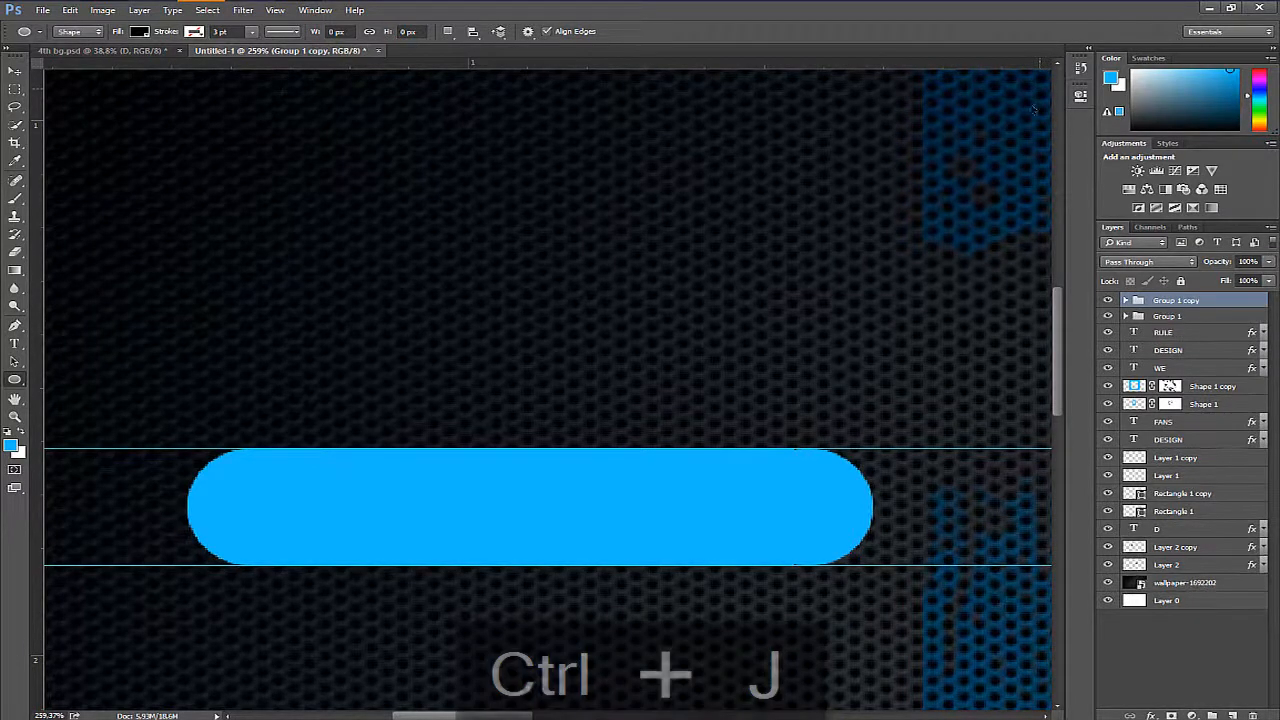
key(ctrl+t)
drag(698, 295, 616, 632)
drag(726, 680, 915, 620)
drag(733, 491, 764, 458)
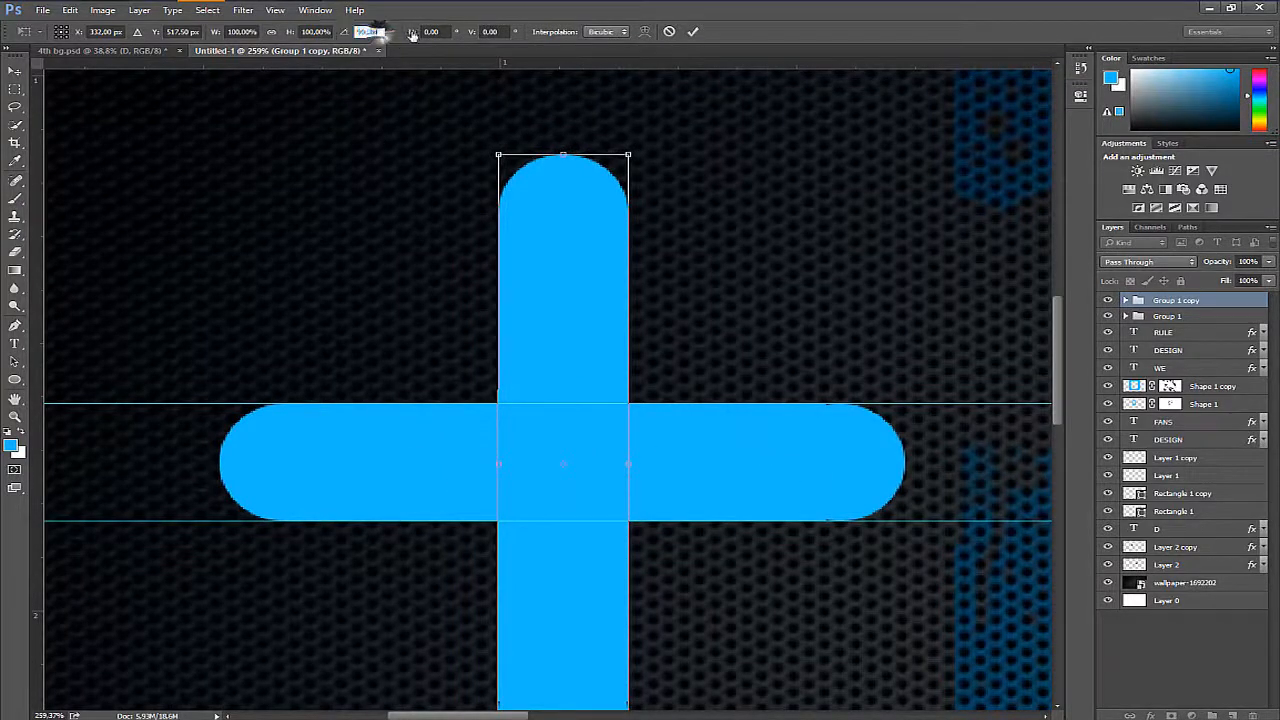
key(Return)
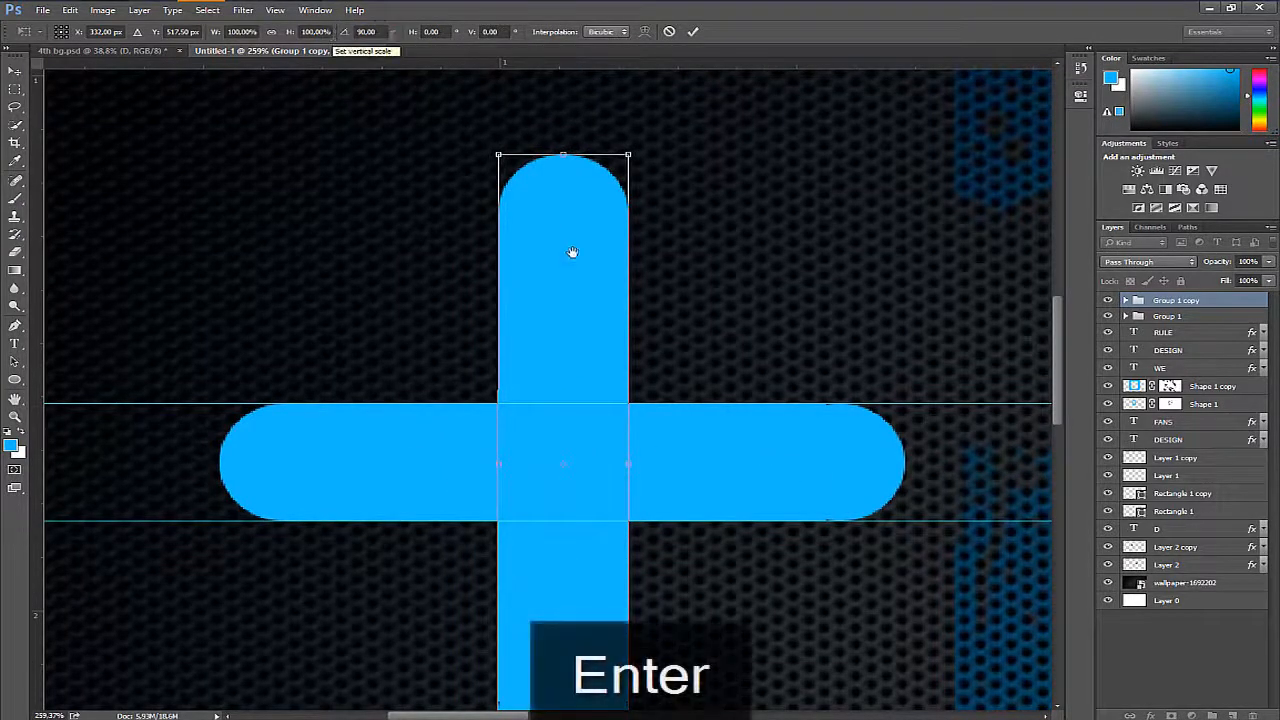
drag(574, 251, 603, 197)
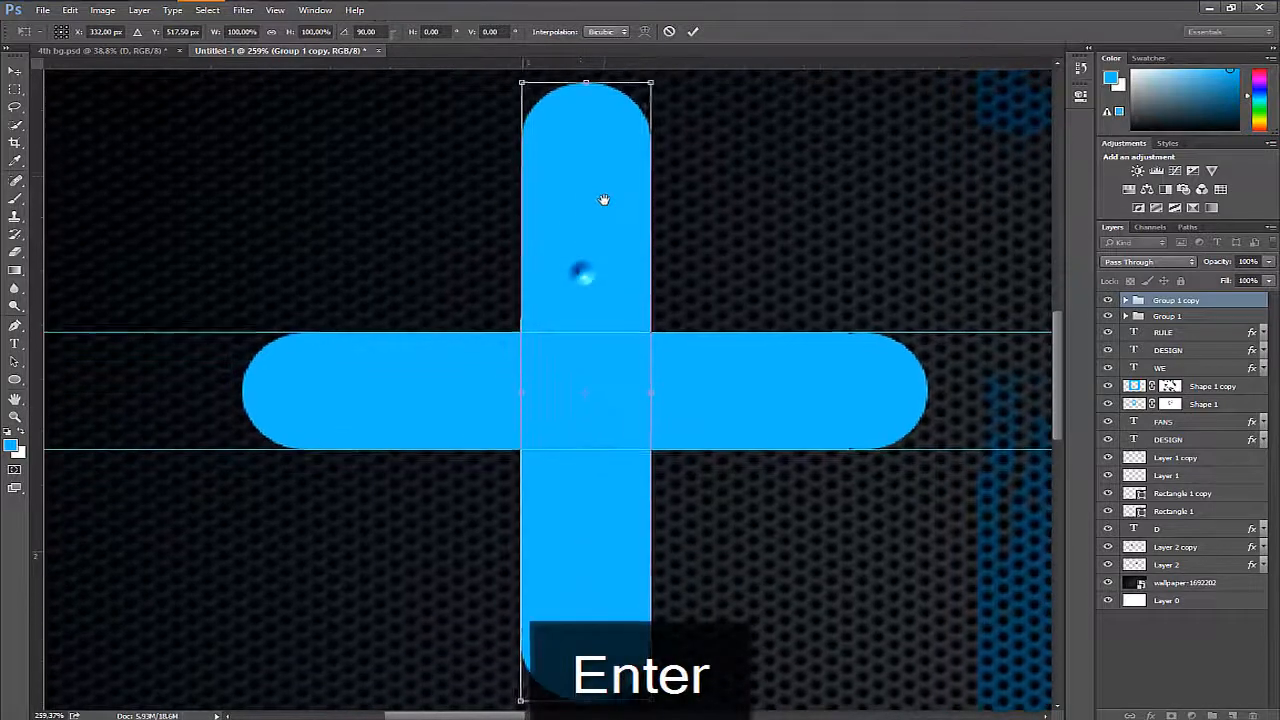
- Group both bars, scale the plus to about 37% and place it over the frame's upper-left corner
shift+click(1212, 321)
key(ctrl+g)
key(z)
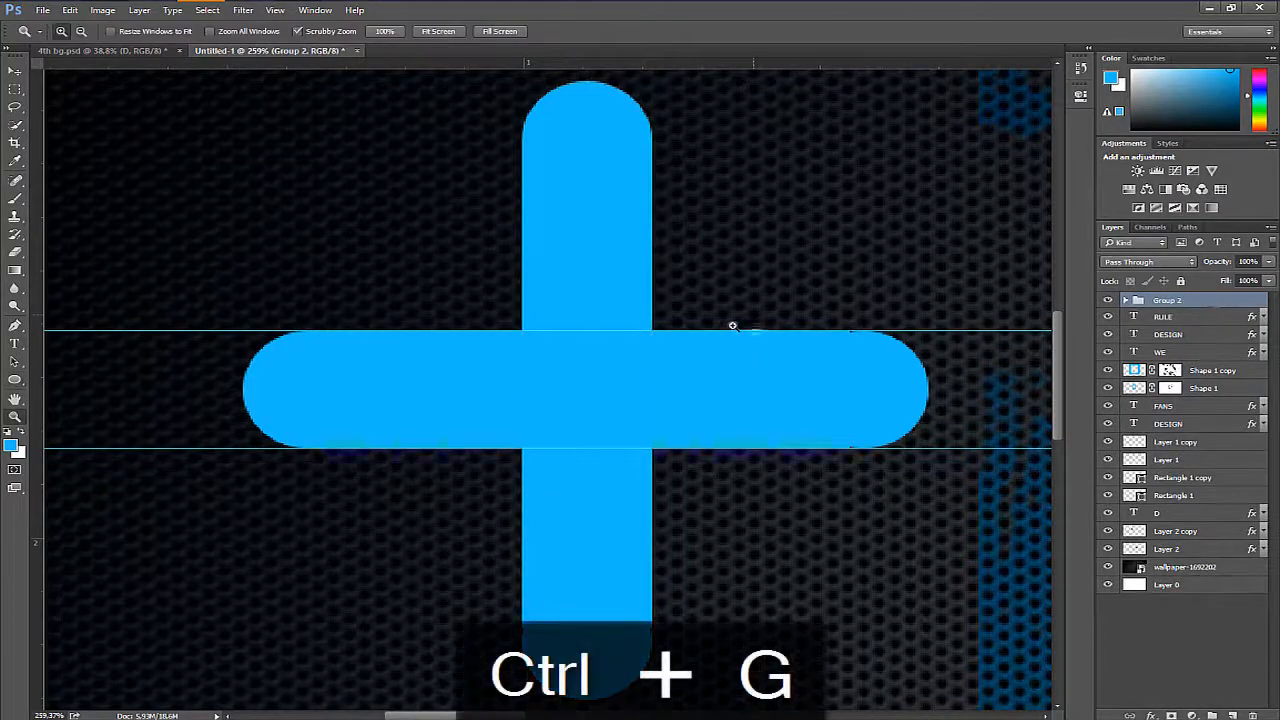
drag(736, 329, 658, 362)
drag(660, 372, 307, 403)
key(ctrl+t)
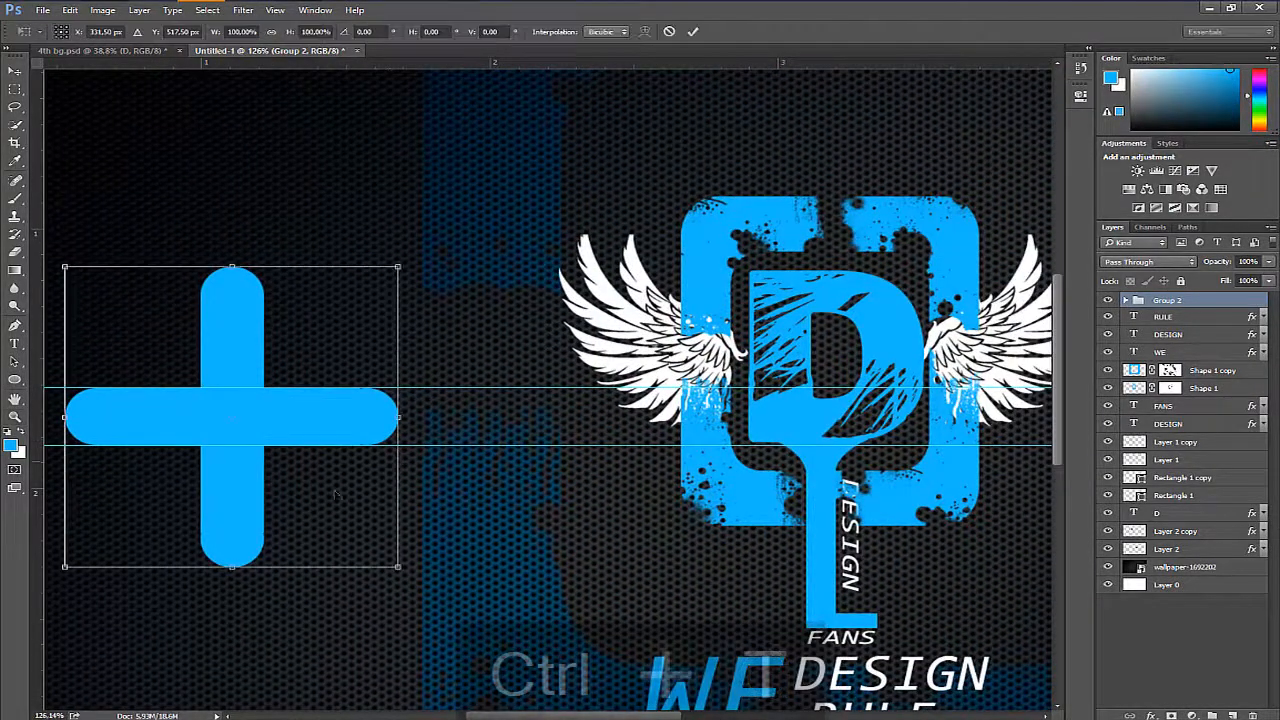
drag(385, 557, 298, 478)
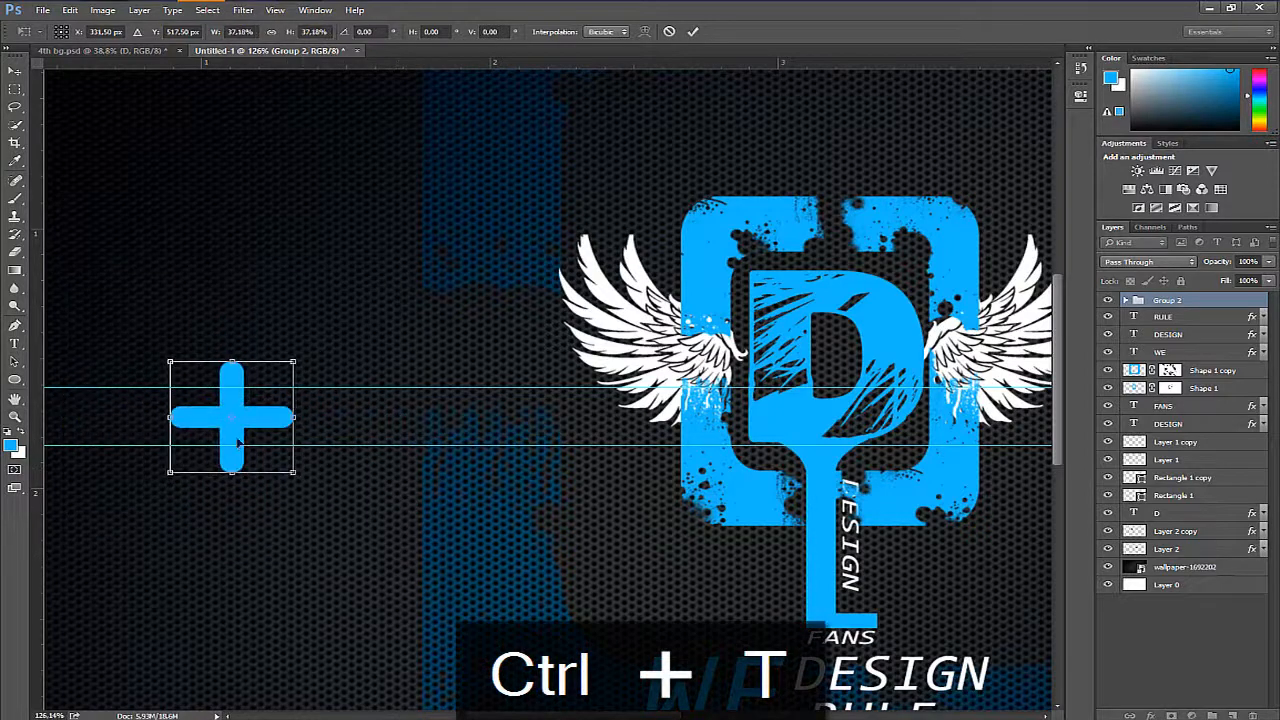
drag(241, 442, 650, 340)
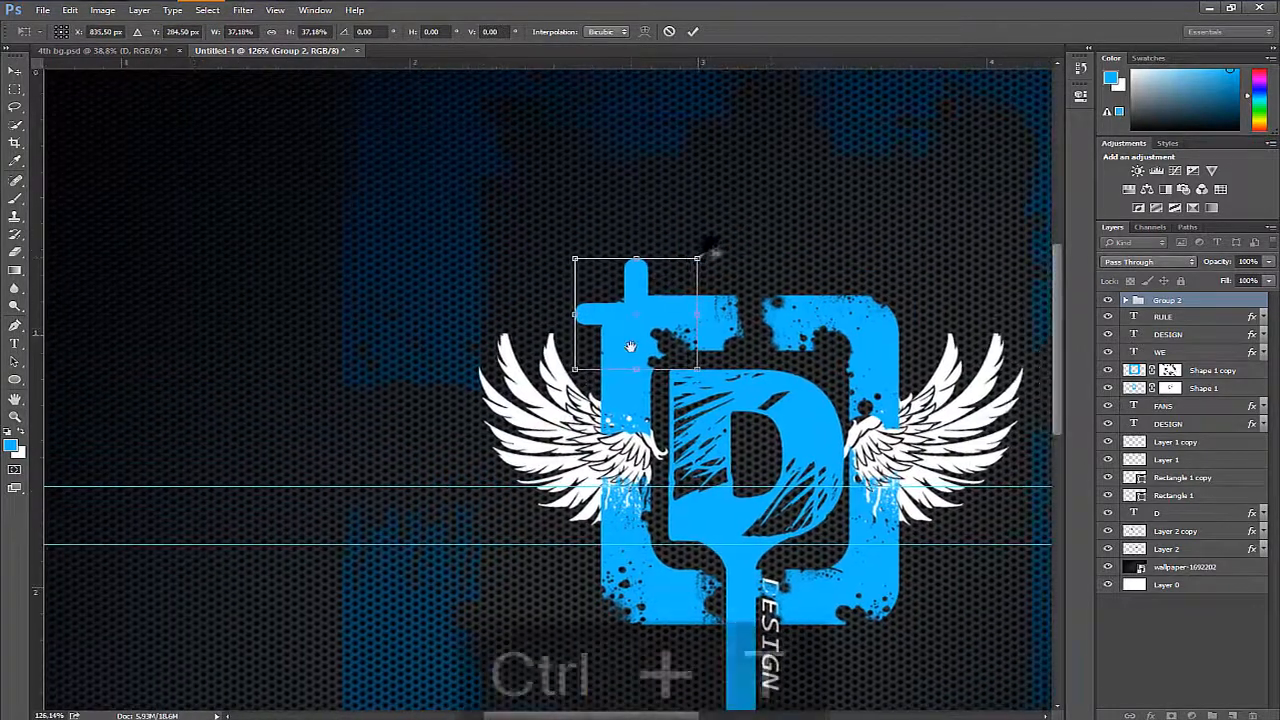
key(Return)
- Enlarge the small plus slightly and rotate it into a diagonal cross over the frame's upper-left corner
key(ctrl+t)
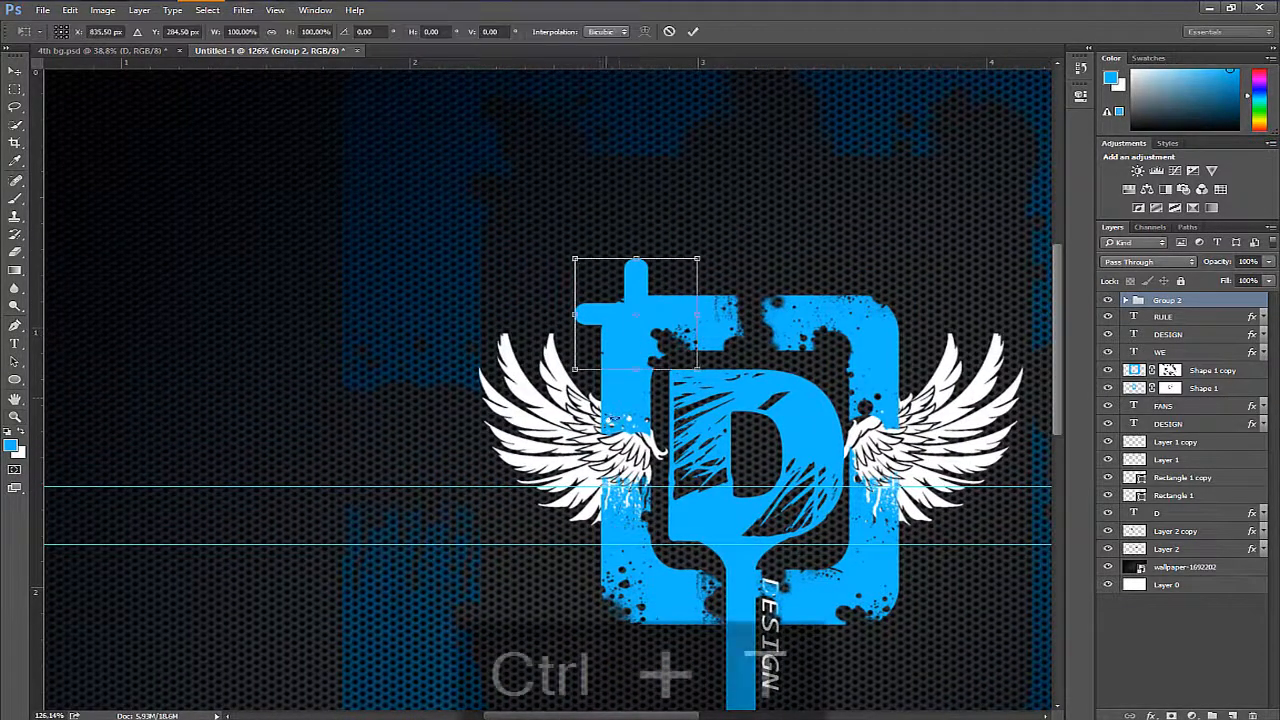
drag(699, 371, 656, 348)
drag(765, 335, 770, 249)
drag(673, 316, 686, 327)
key(Return)
key(z)
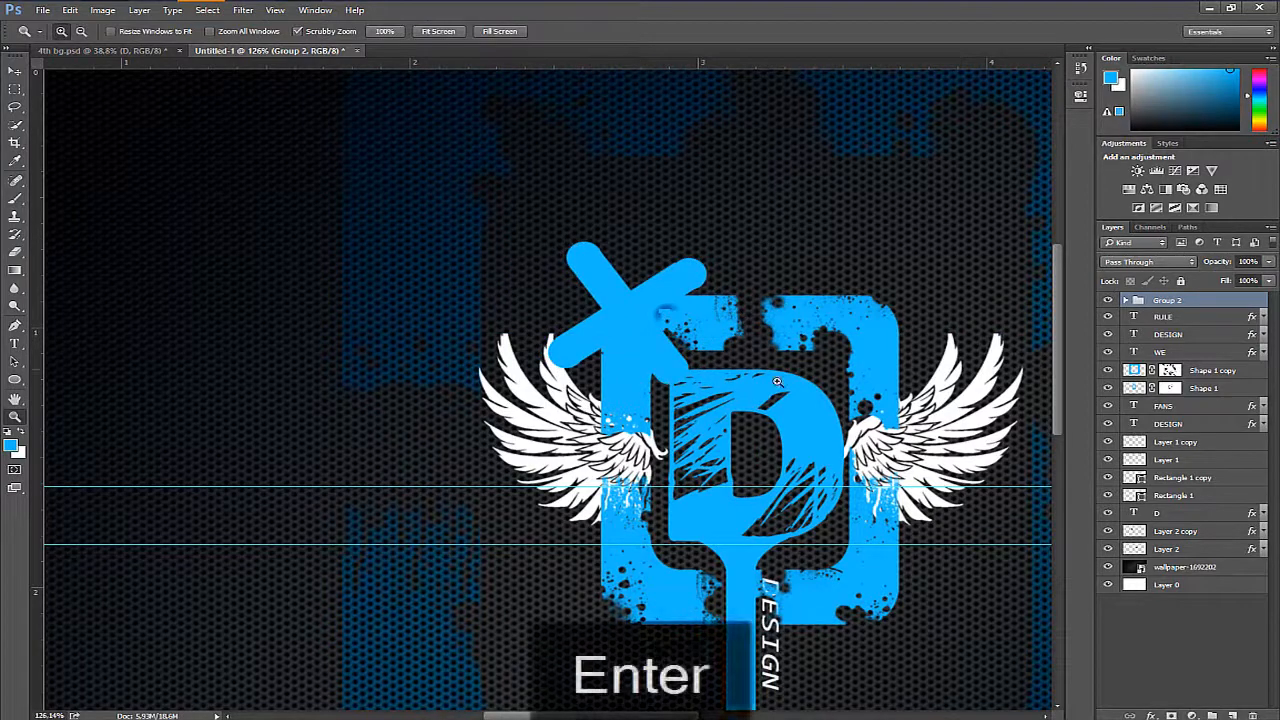
- Duplicate the cross group, scale the copy to about 377%, rotate it about 43° and centre it over the logo
key(ctrl+j)
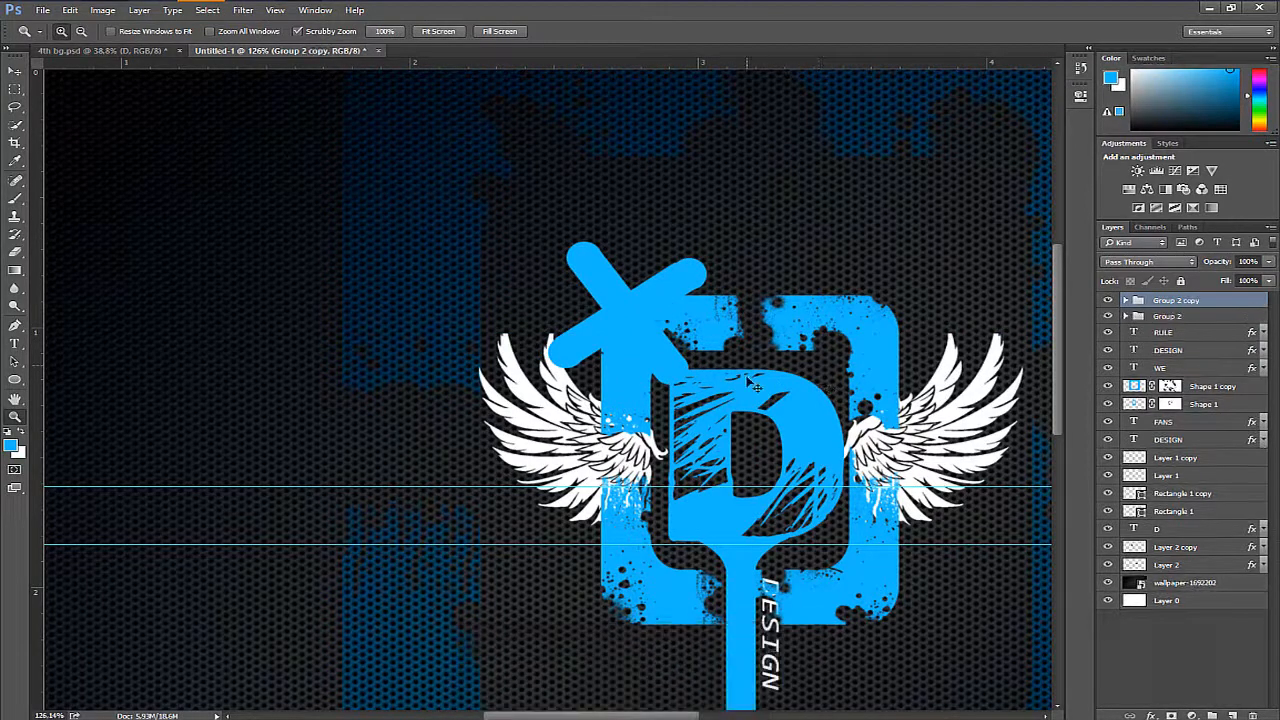
key(ctrl+t)
drag(706, 383, 926, 583)
drag(872, 547, 680, 543)
drag(580, 346, 765, 425)
drag(958, 244, 871, 470)
drag(768, 429, 850, 430)
drag(794, 425, 720, 427)
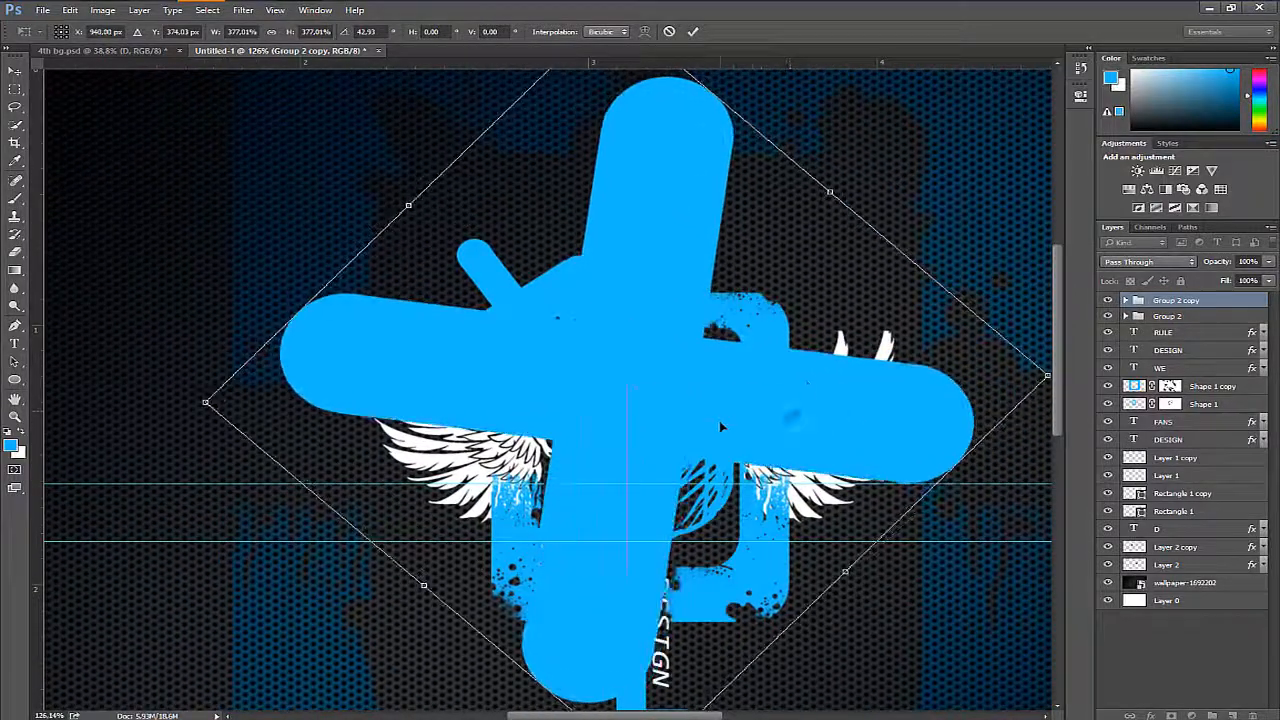
key(Return)
- Set the blend mode of the large cross group to Color
click(1149, 262)
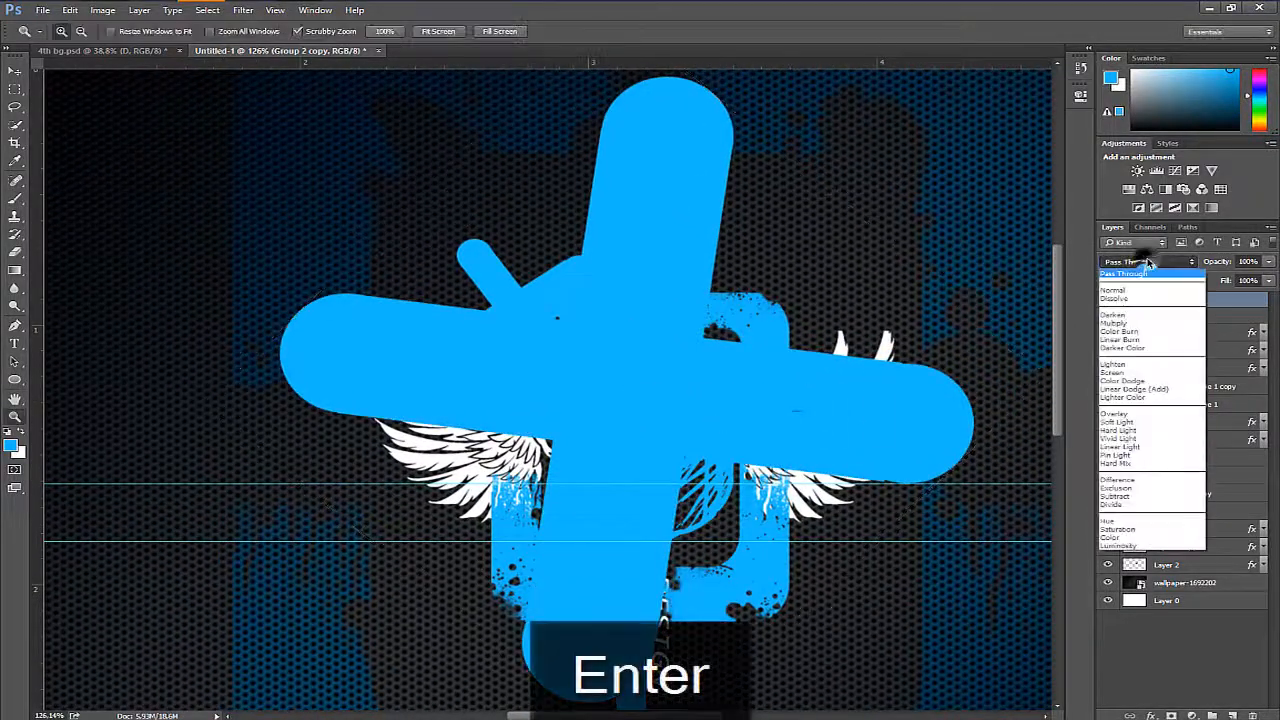
click(1143, 537)
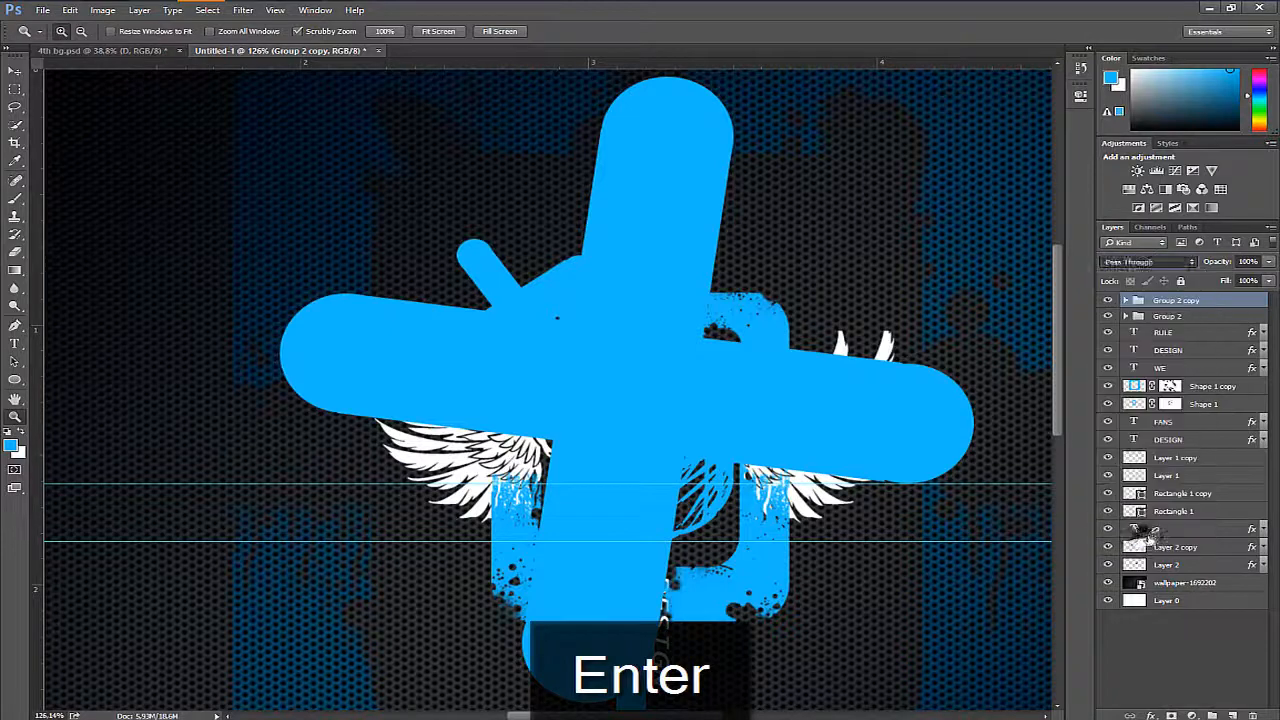
key(Return)
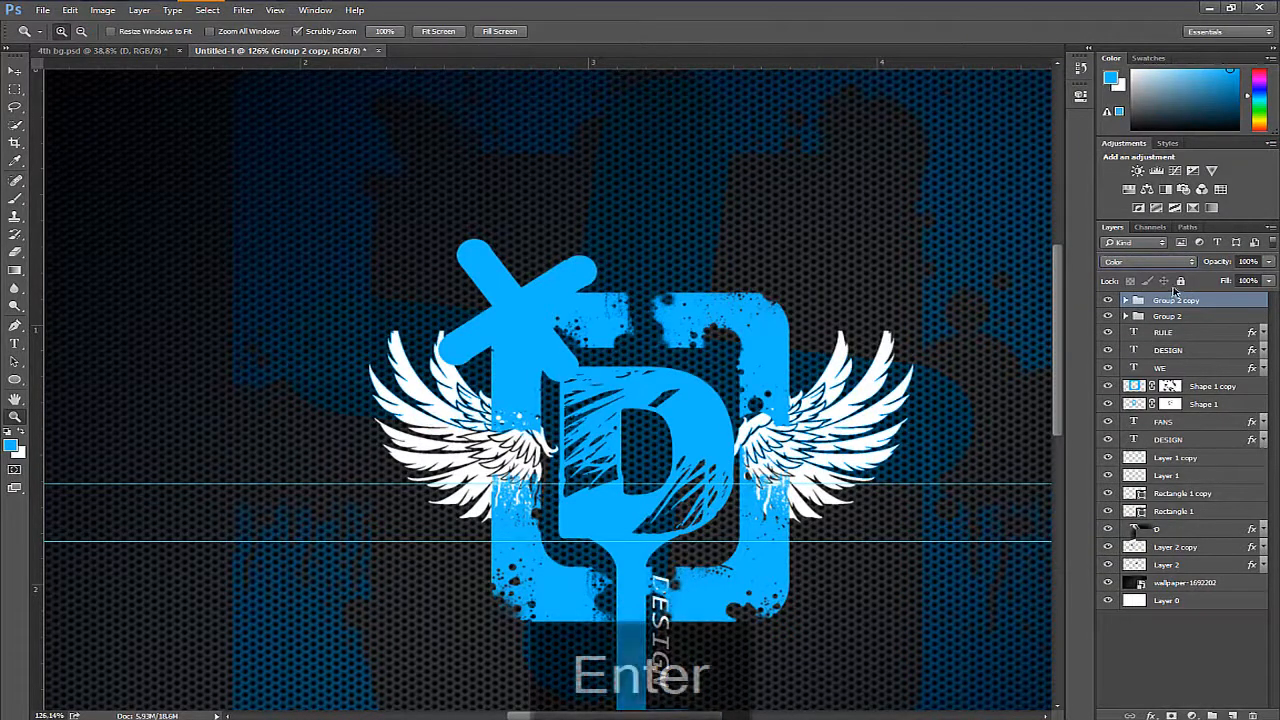
- Set the blend mode of the small cross in Group 2 to Color as well
click(1187, 318)
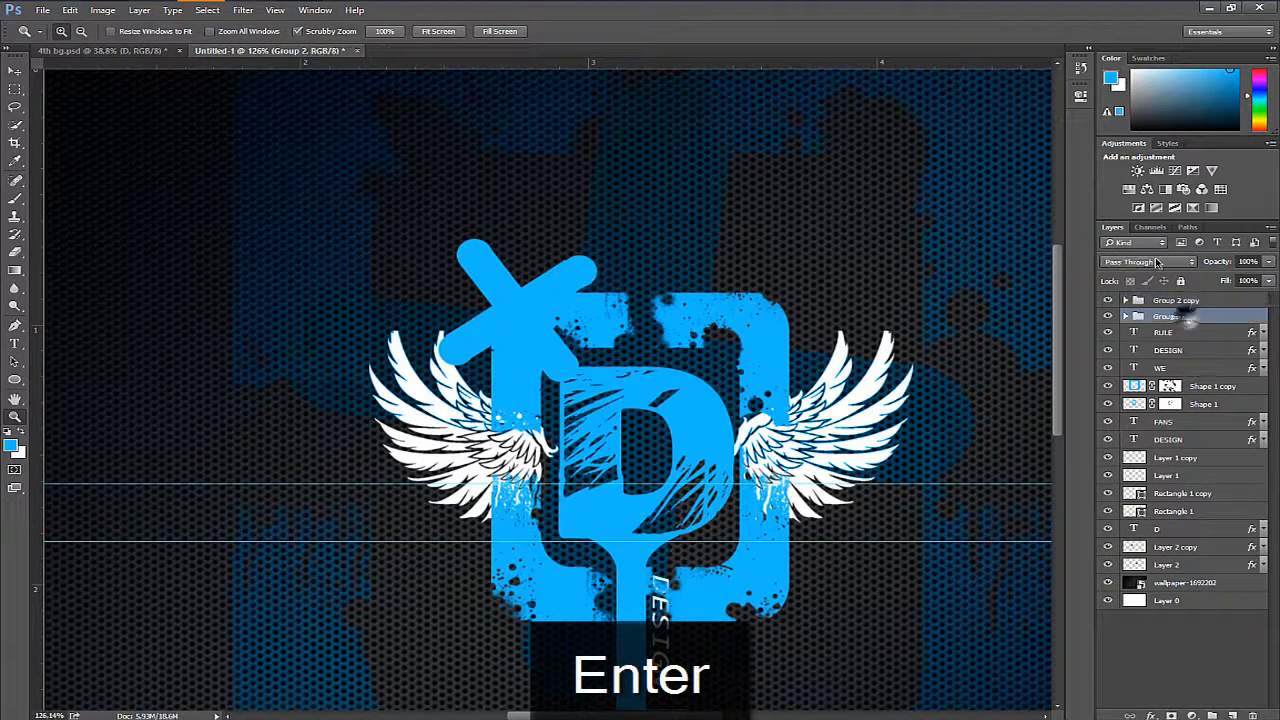
click(1148, 261)
click(1162, 540)
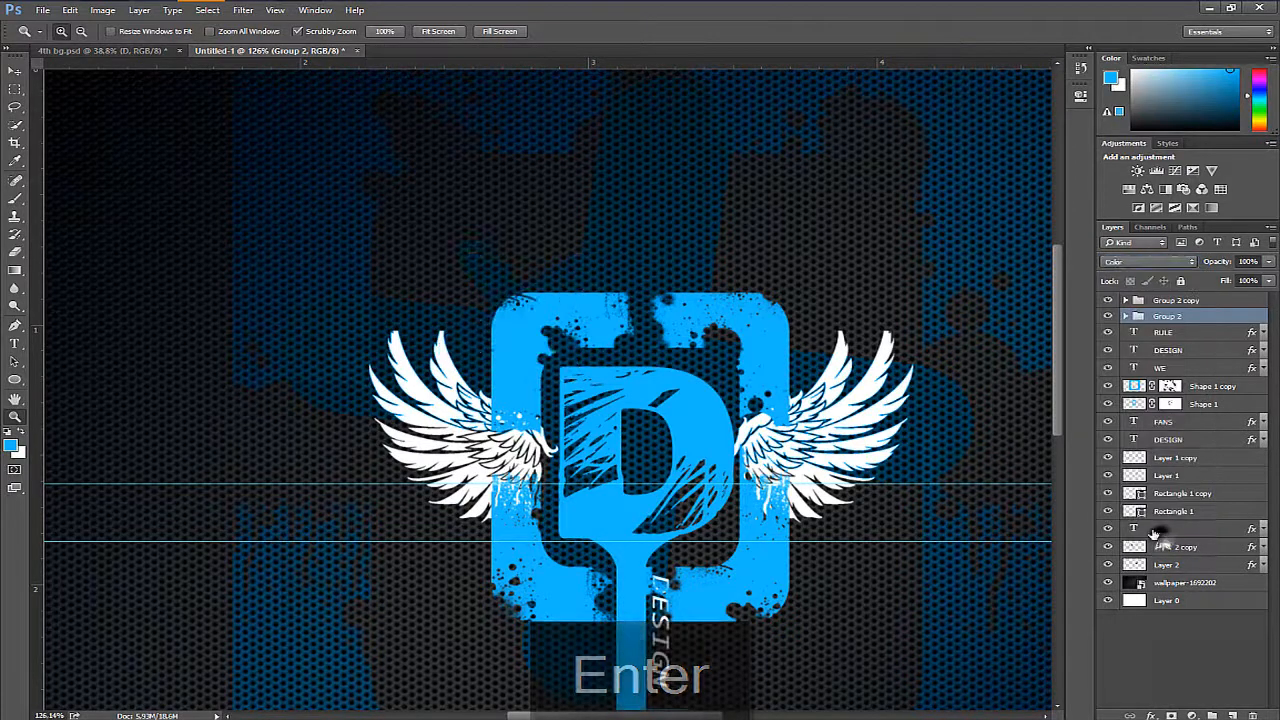
key(Return)
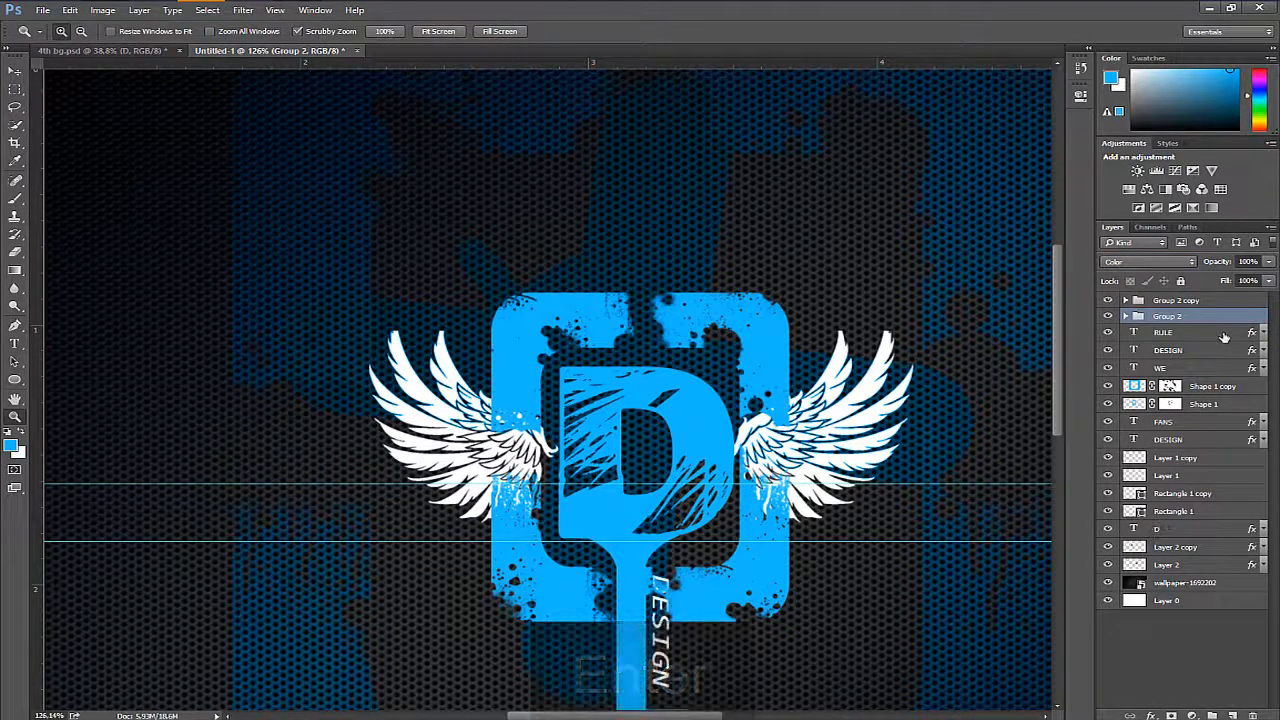
- Duplicate Group 2 and set the copy's blend mode to Normal with 18% opacity
key(ctrl+j)
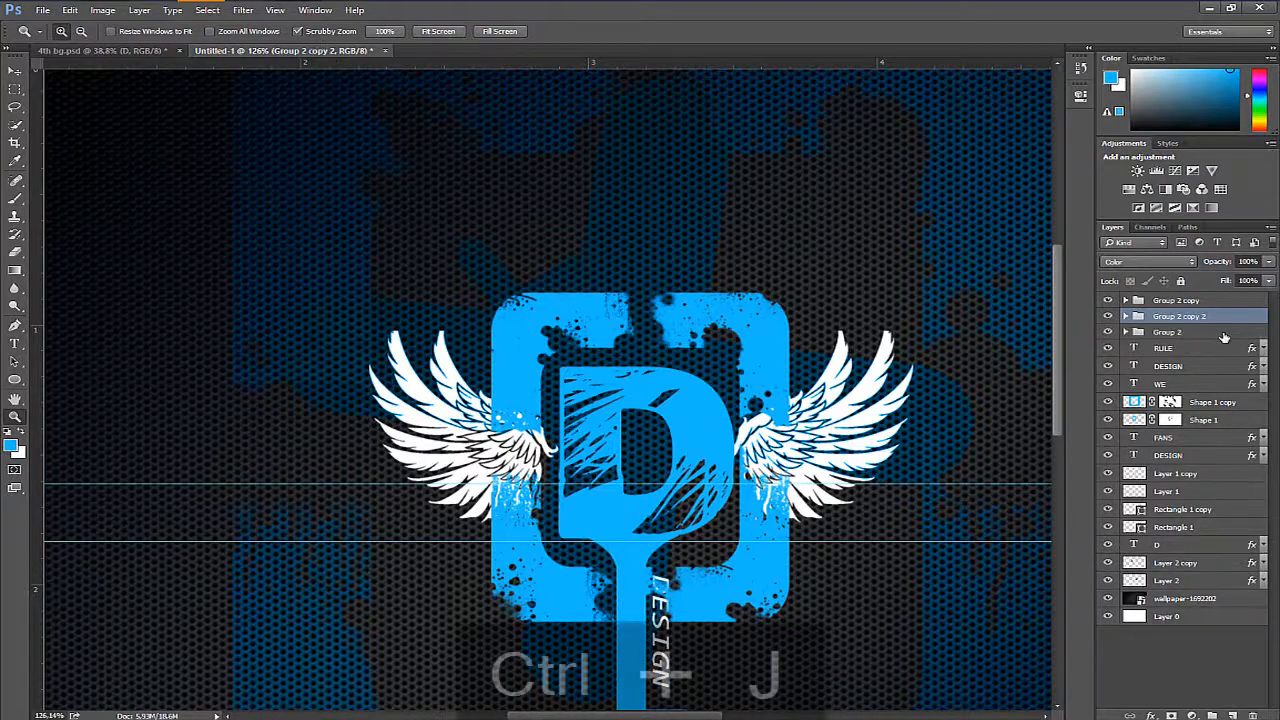
click(1133, 264)
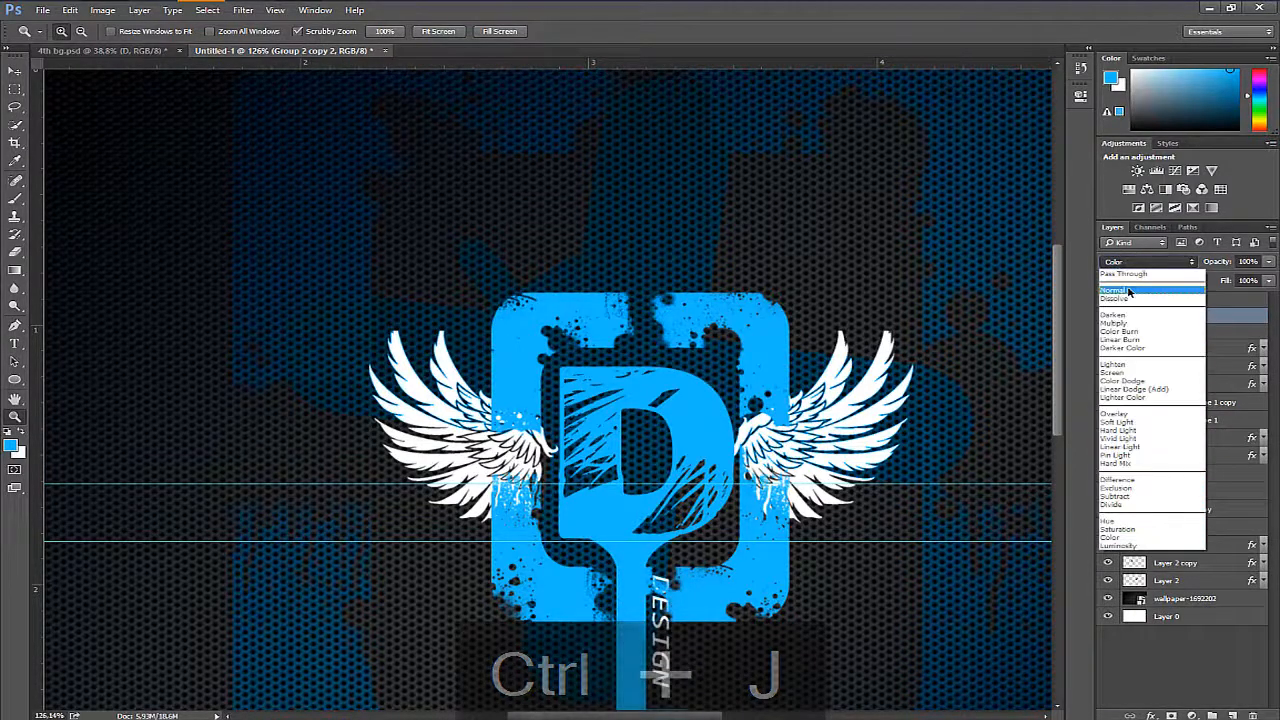
key(Return)
drag(1223, 263, 1154, 268)
- Select all layers from Group 2 copy to Layer 2, rotate them about -9.64°, scale them to about 81% and reposition them on the background
drag(643, 339, 564, 213)
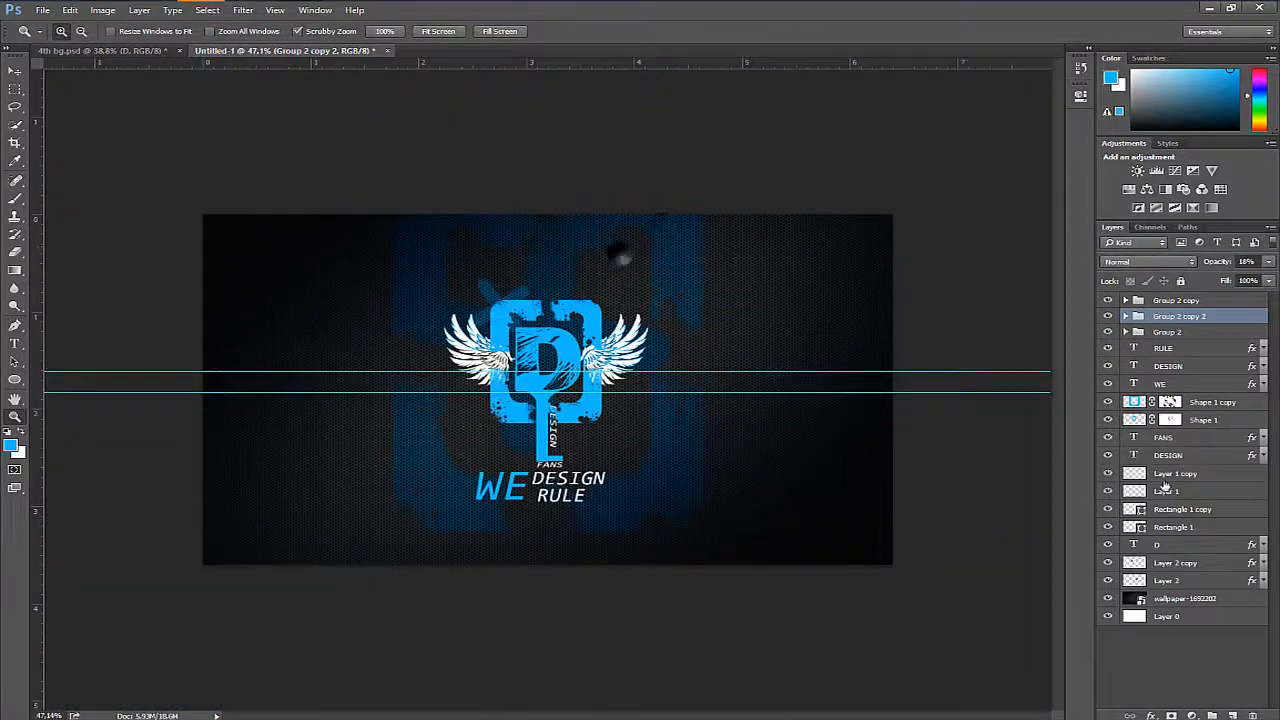
click(1230, 301)
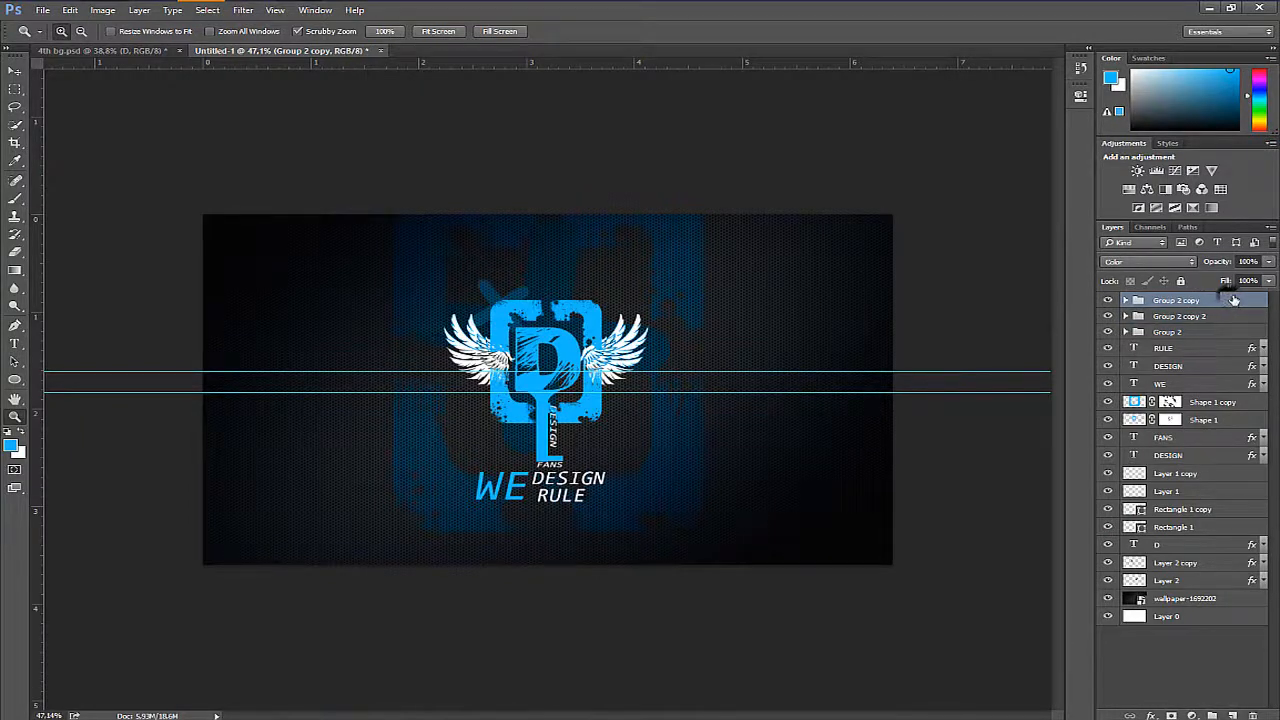
shift+click(1205, 581)
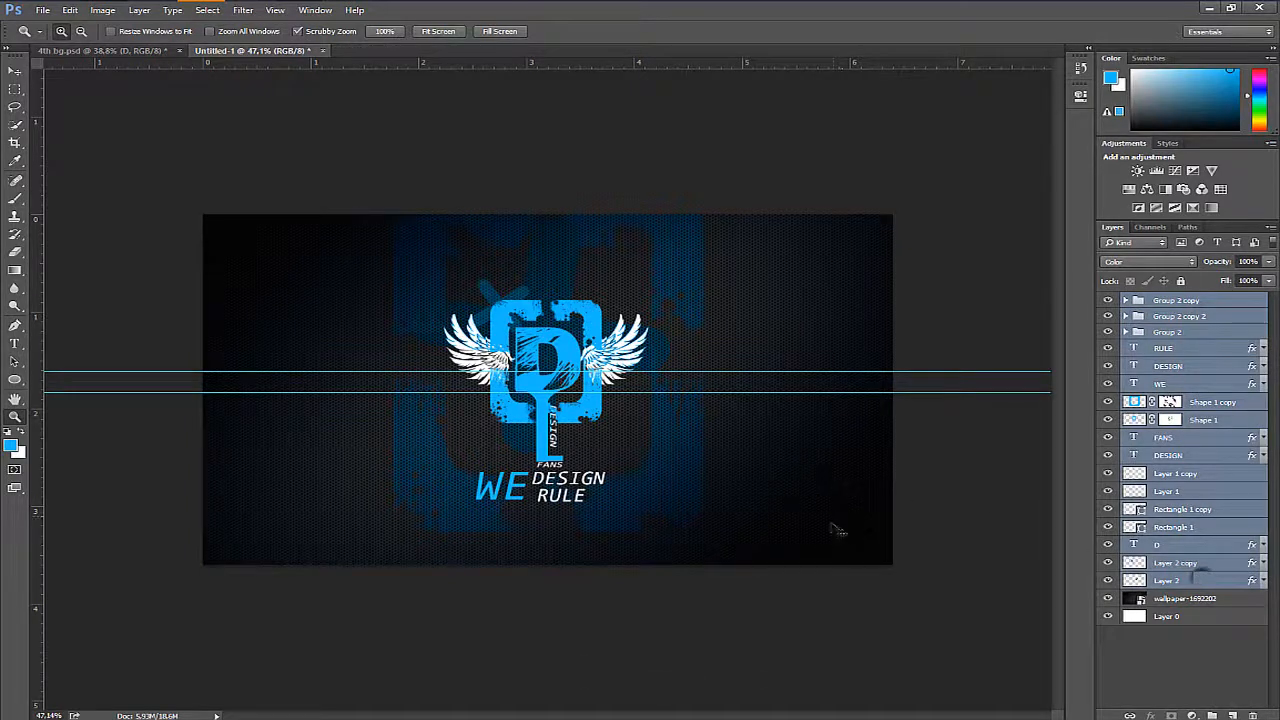
key(ctrl+t)
mouse_move(772, 580)
mouse_down()
mouse_move(822, 564)
mouse_move(771, 580)
mouse_up()
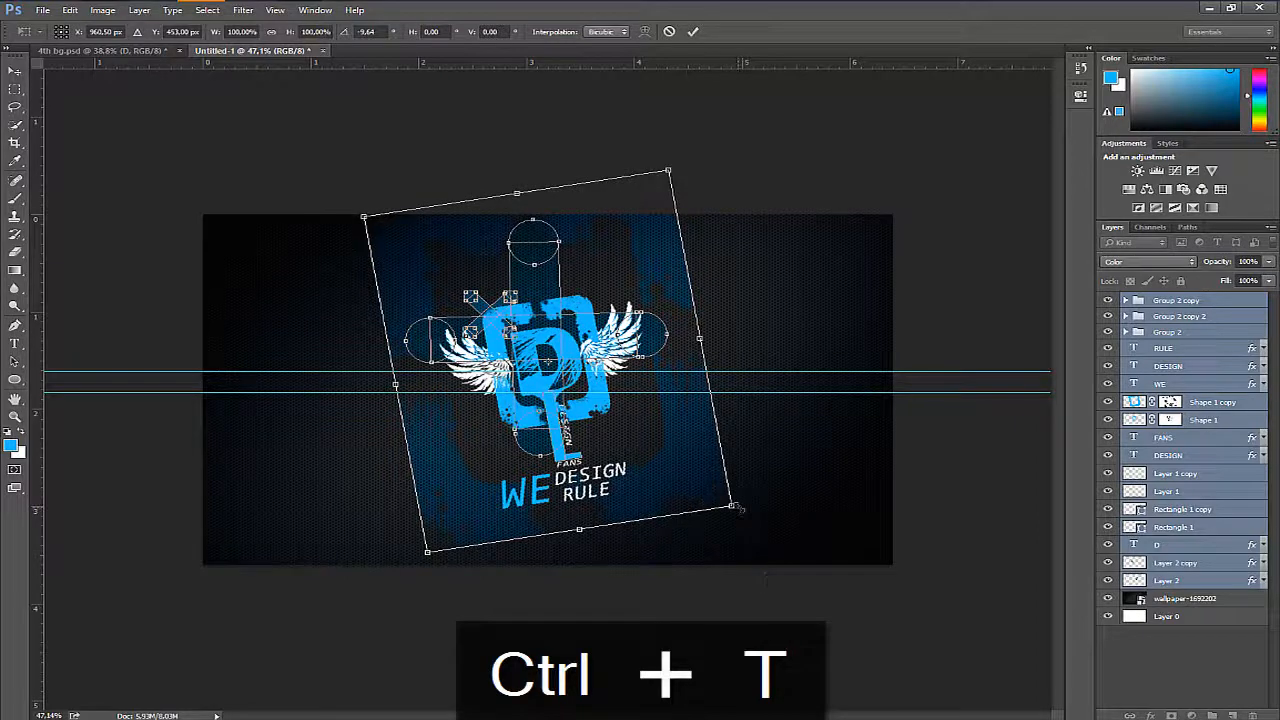
drag(734, 507, 700, 474)
mouse_move(636, 428)
mouse_down()
mouse_move(651, 463)
mouse_move(641, 452)
mouse_up()
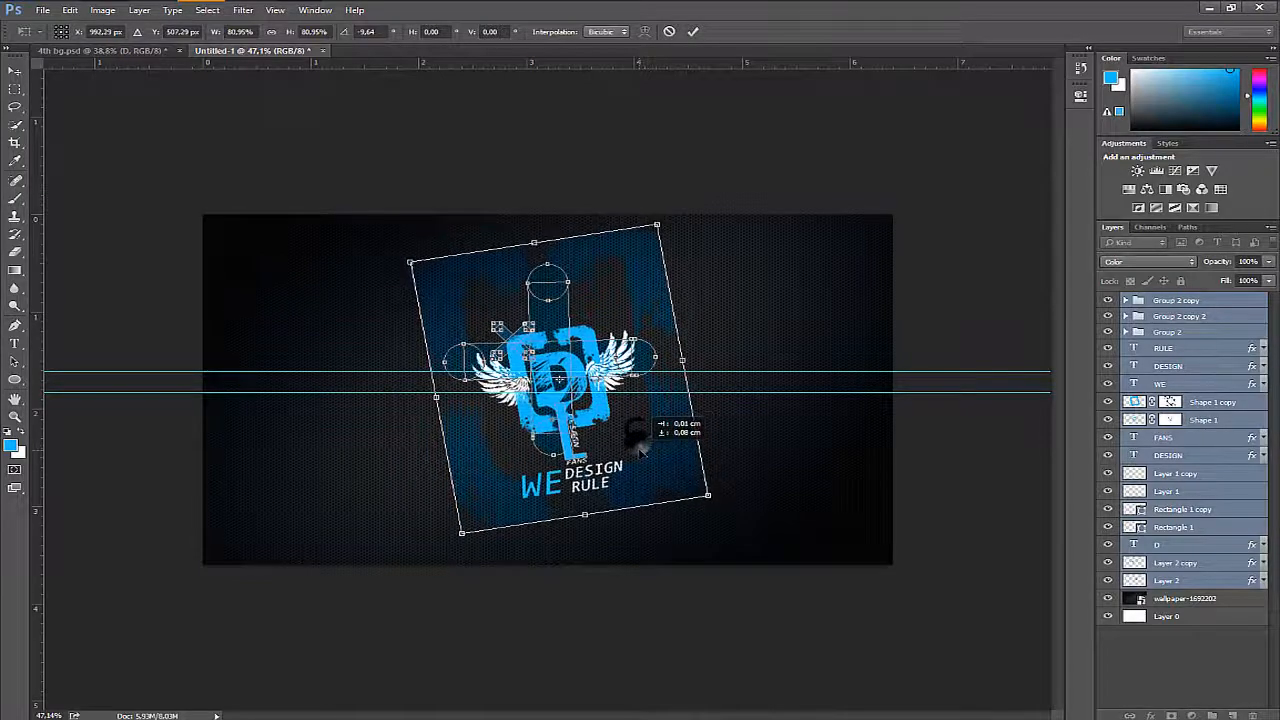
key(Return)
- Remove both horizontal guides from the canvas
drag(580, 340, 650, 336)
key(v)
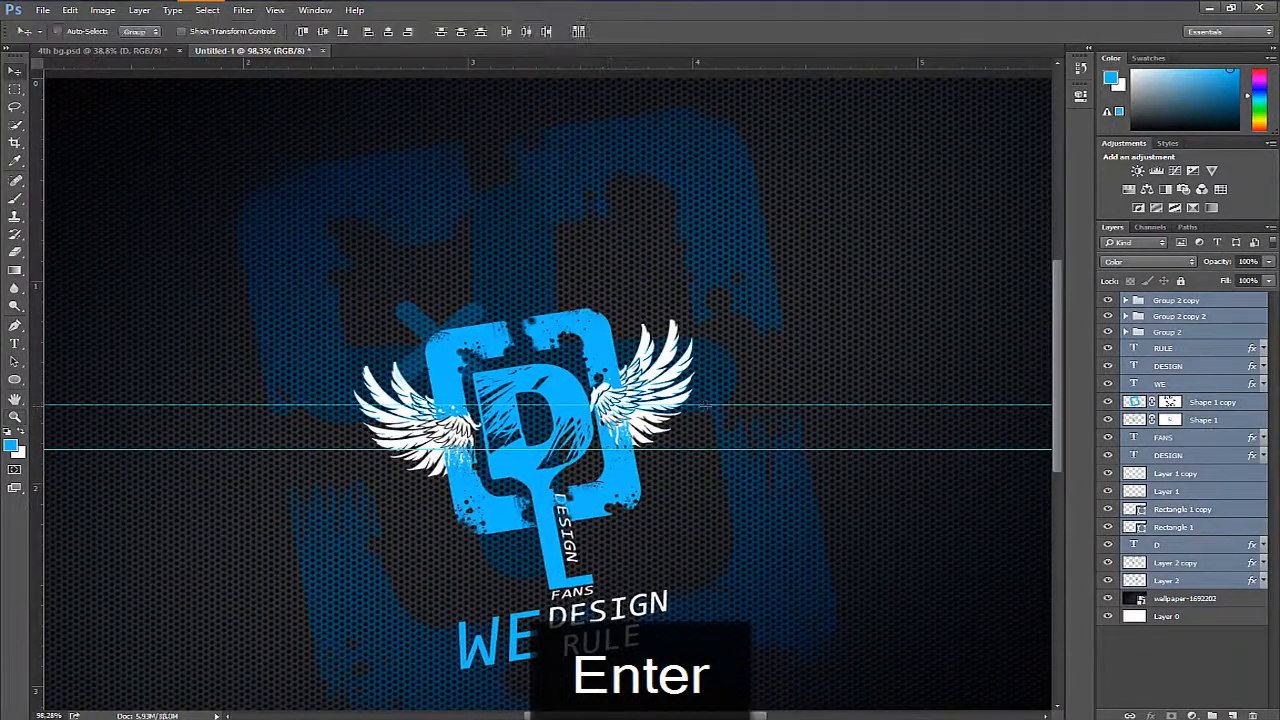
drag(705, 406, 712, 62)
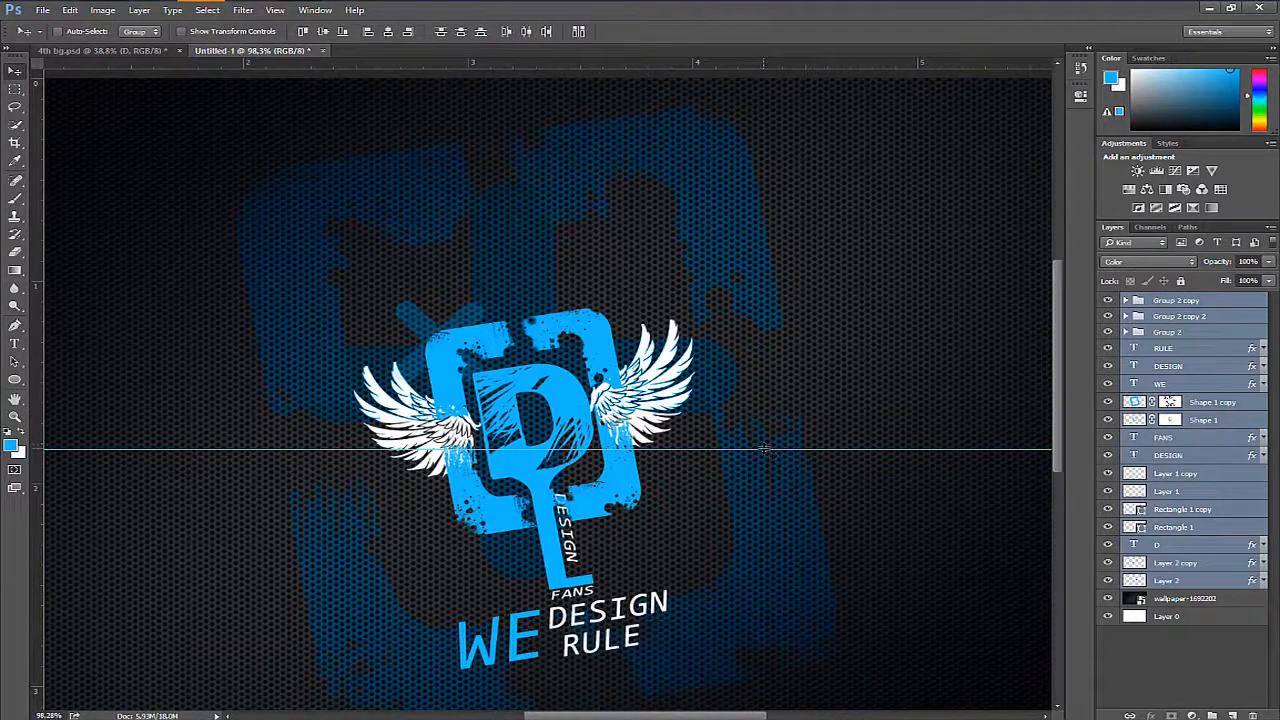
drag(786, 714, 800, 714)
key(z)
drag(734, 352, 706, 389)
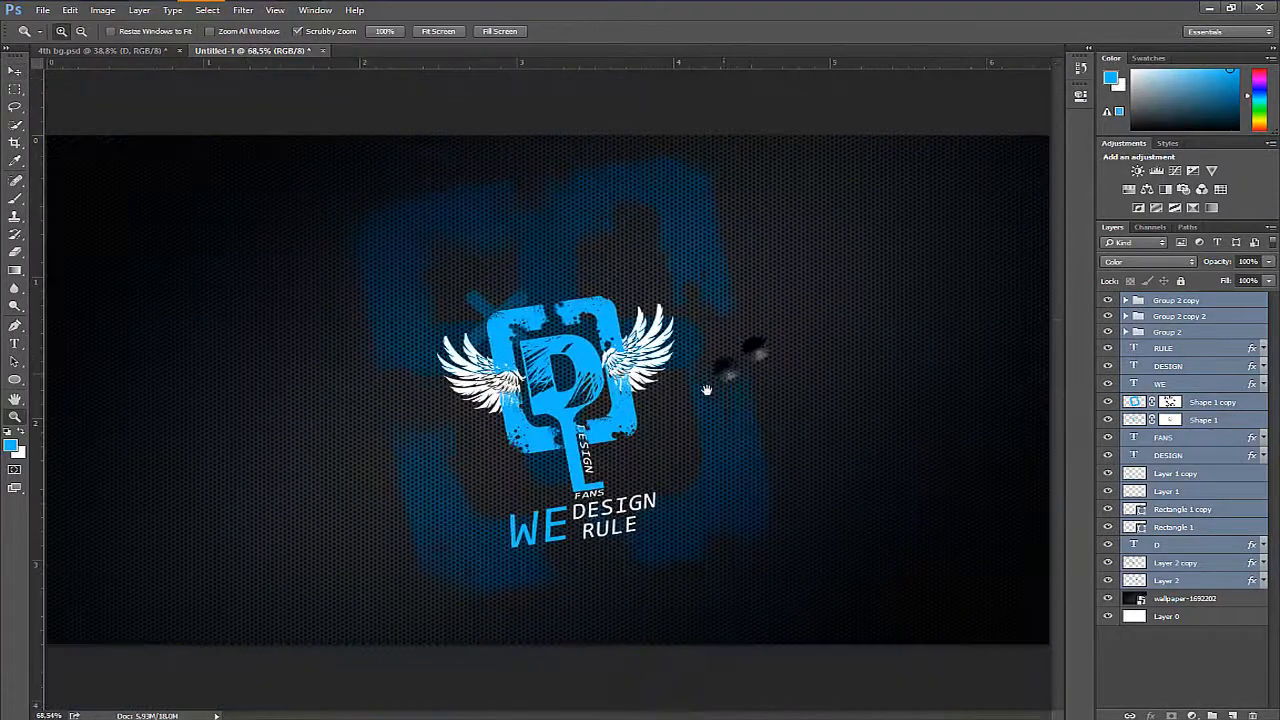